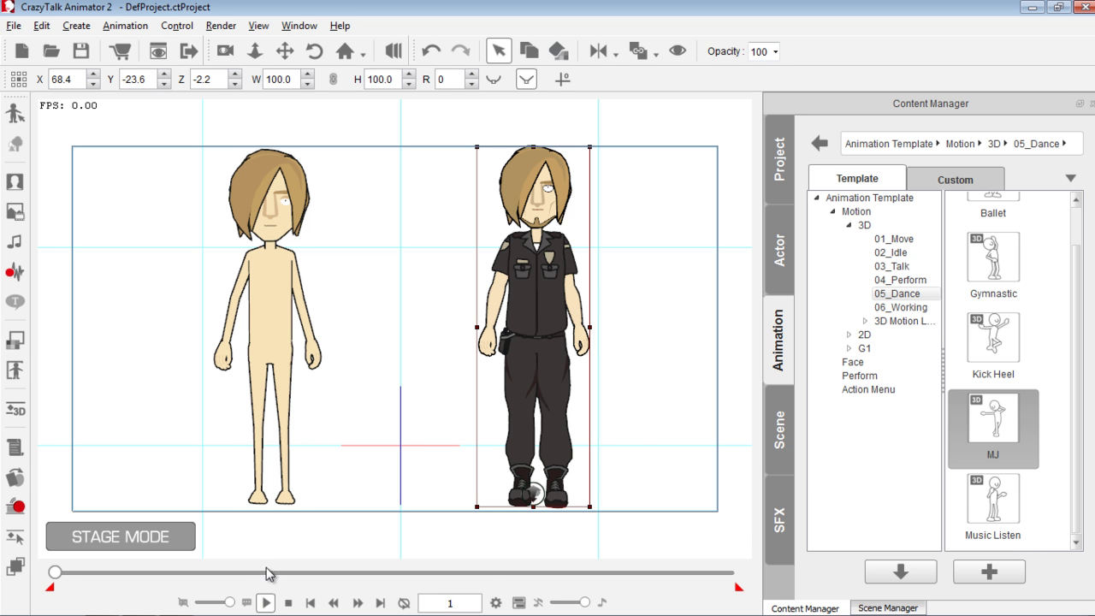
# Play the dance animation on both characters twice and stop playback each time
pyautogui.click(268, 603)
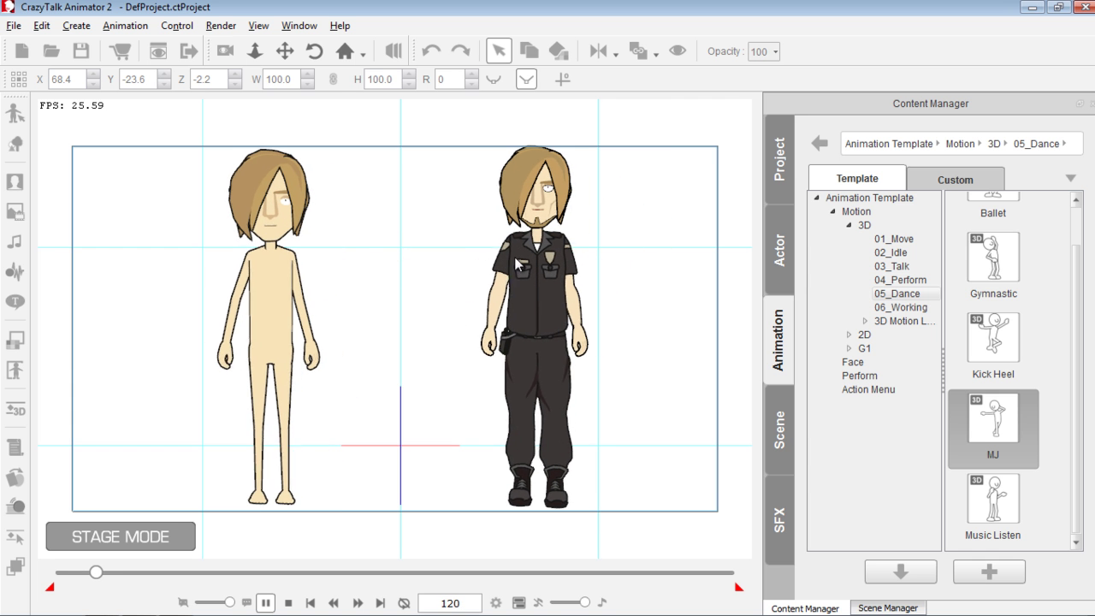
pyautogui.click(288, 603)
pyautogui.click(267, 603)
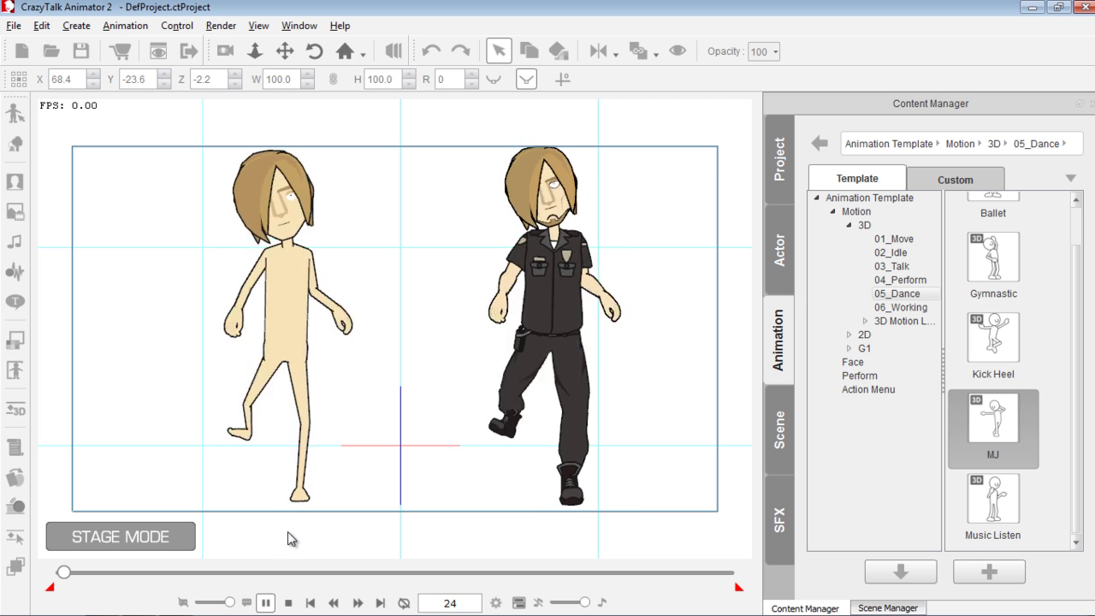
pyautogui.click(288, 603)
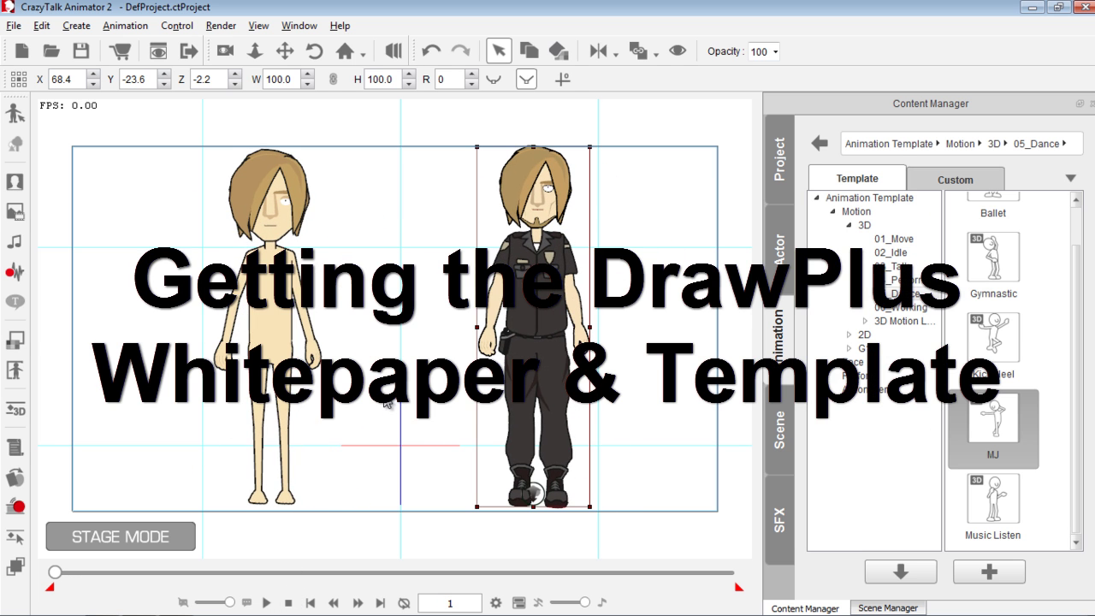
# Switch to the Reallusion member page in the browser and list the registered products under Registration, Patch and Bonus
pyautogui.hotkey('alt', 'Tab')
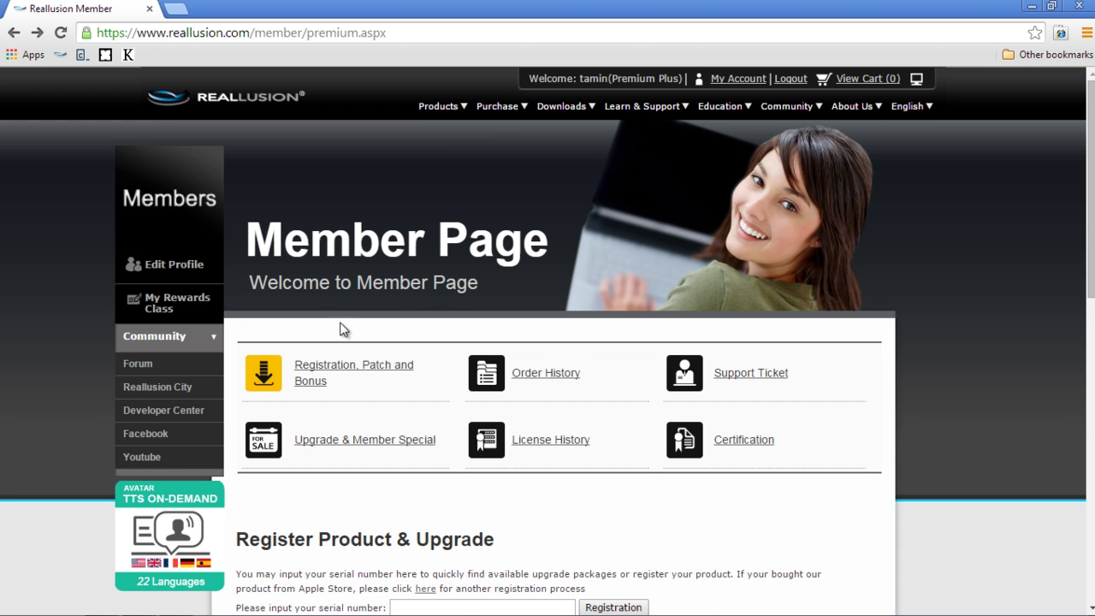
pyautogui.scroll(-1, 629, 331)
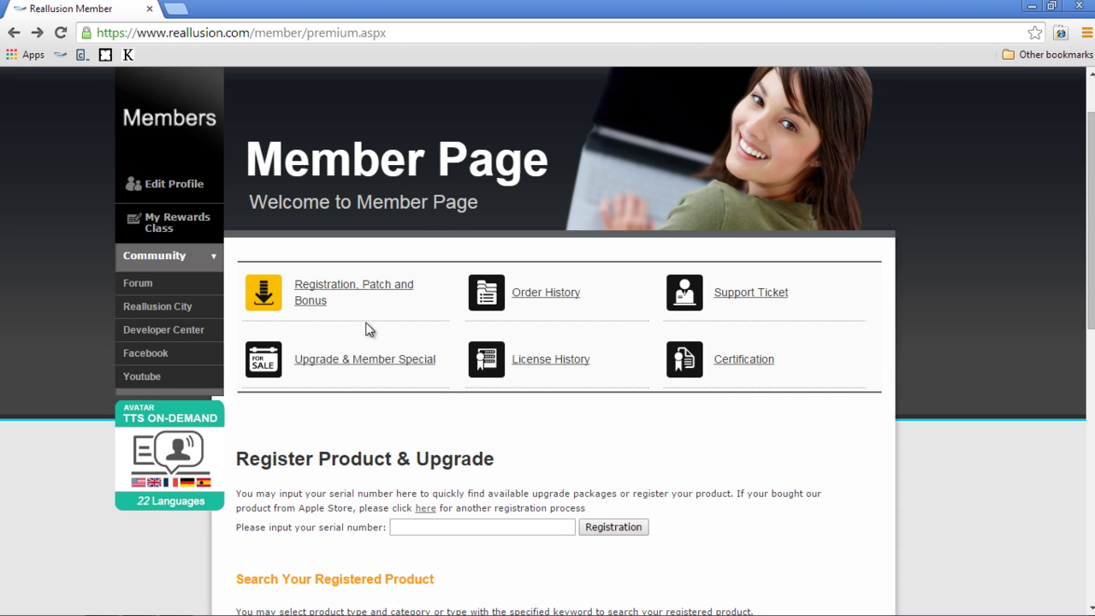
pyautogui.click(349, 290)
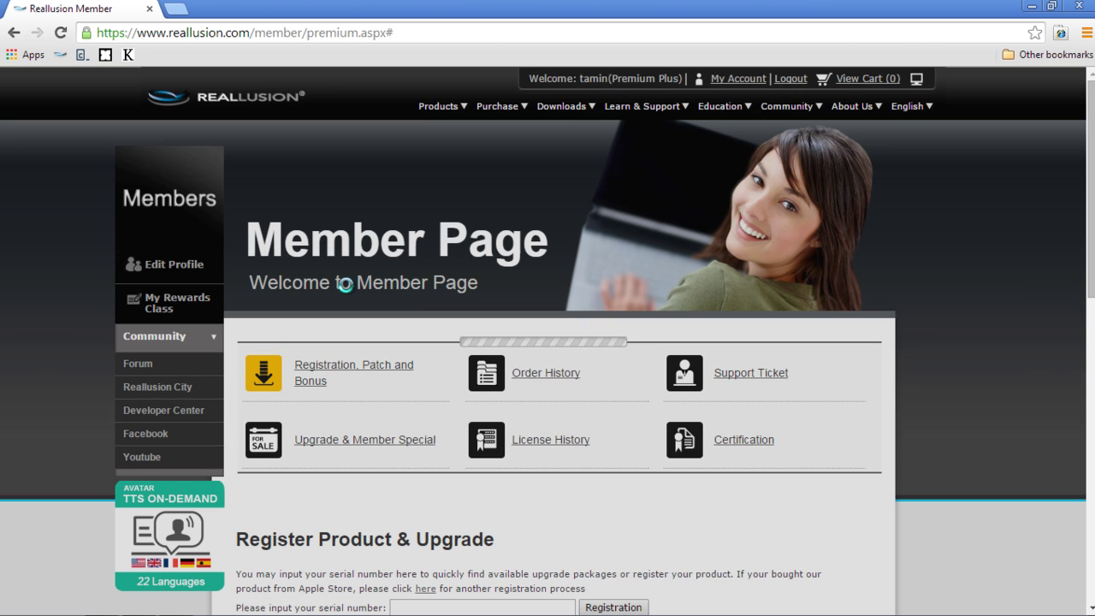
pyautogui.scroll(-5, 611, 319)
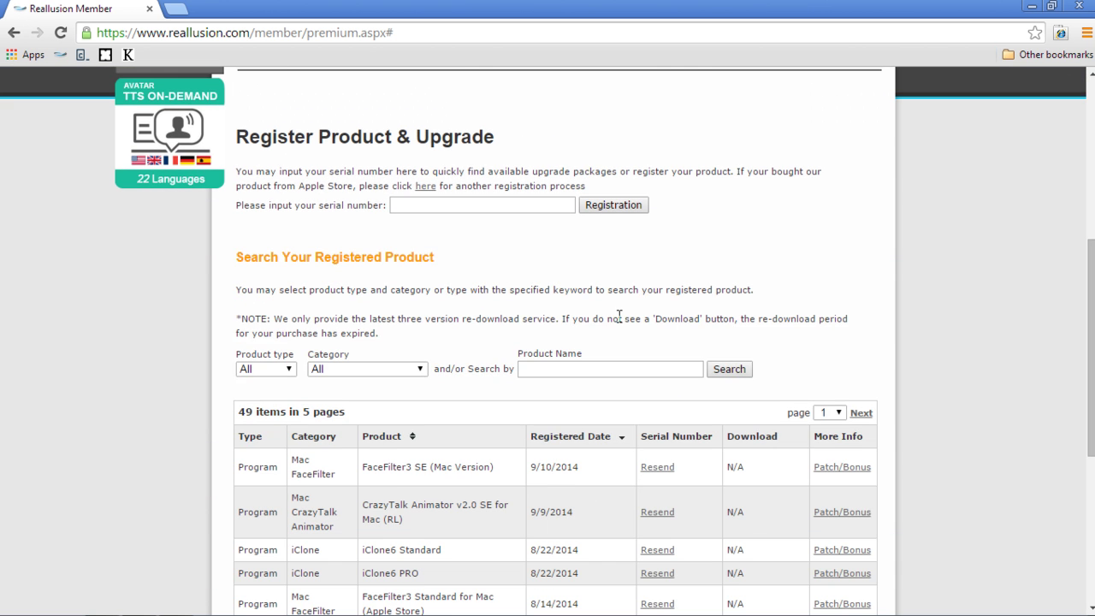
pyautogui.scroll(-5, 606, 319)
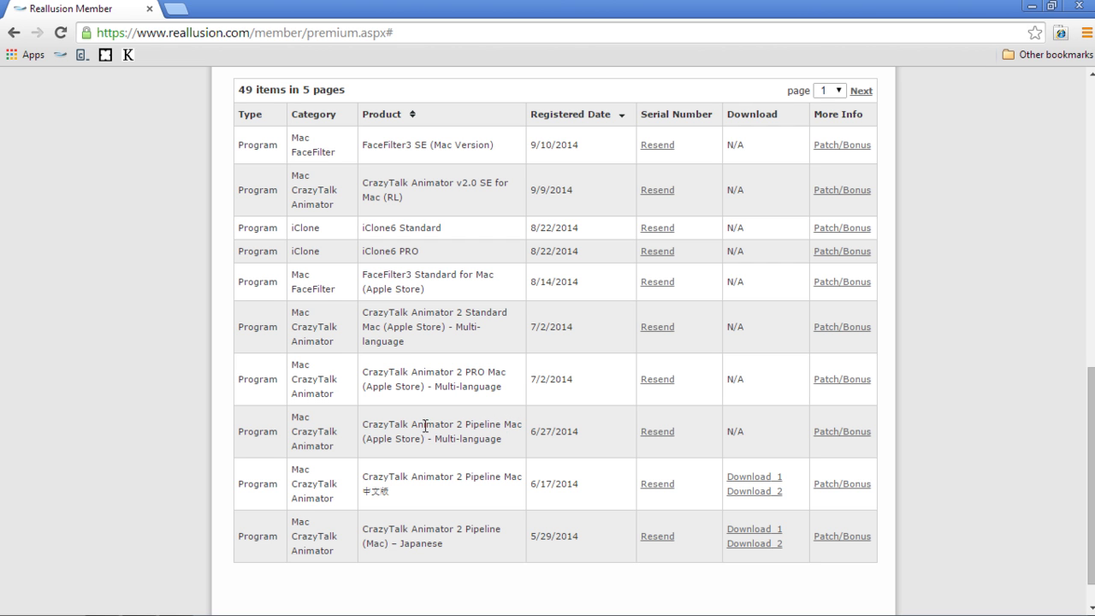
# Open the CrazyTalk Animator 2 Pipeline Mac (Apple Store) patch and bonus information and follow its DrawPlus Online Whitepaper link
pyautogui.click(845, 431)
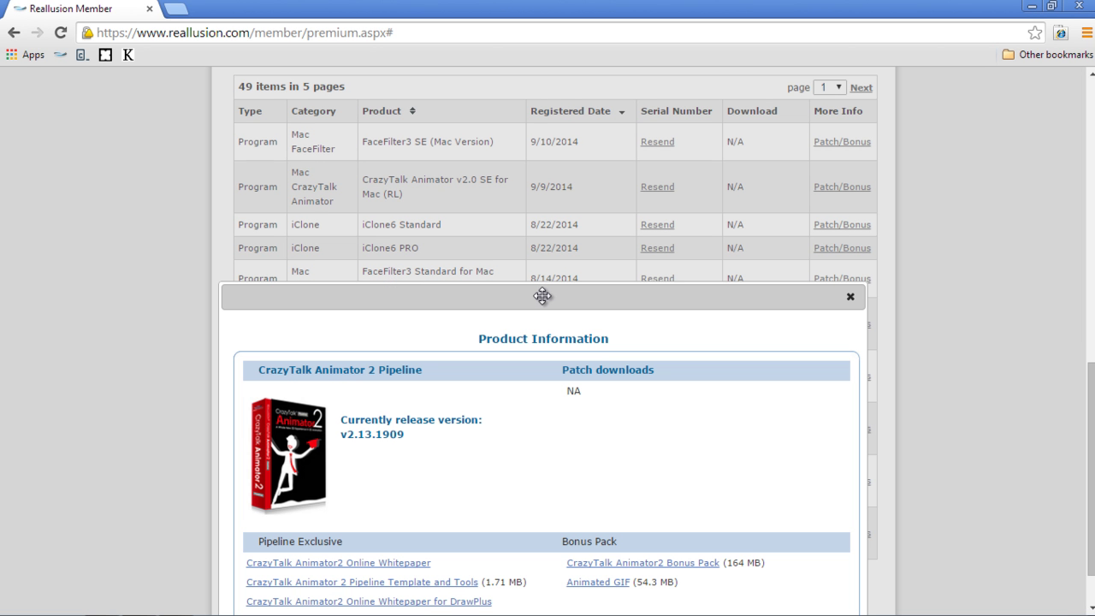
pyautogui.moveTo(543, 298); pyautogui.dragTo(534, 86)
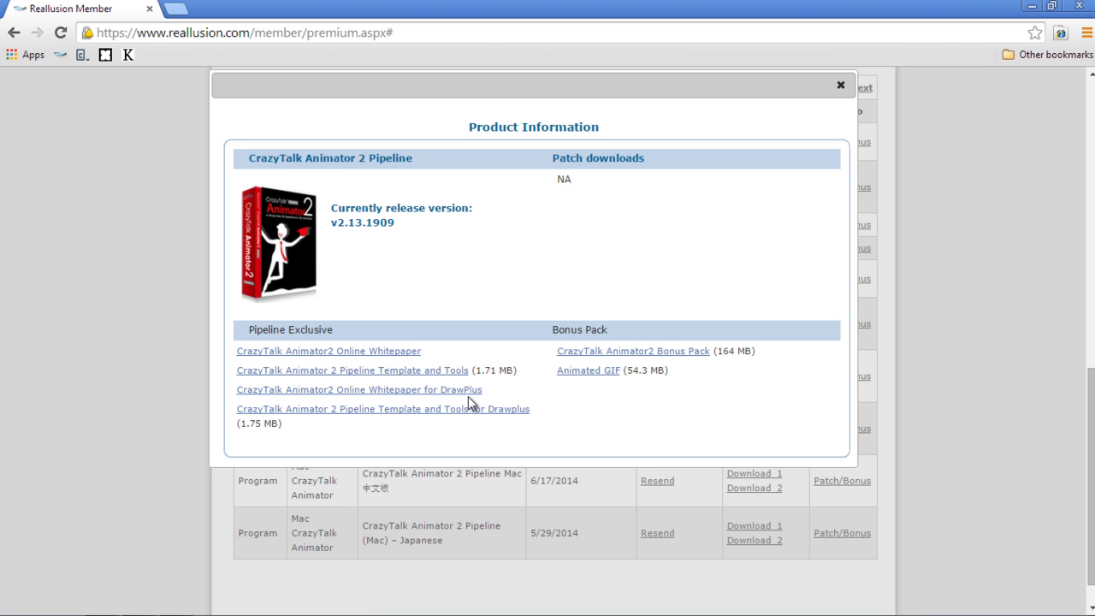
pyautogui.click(357, 394)
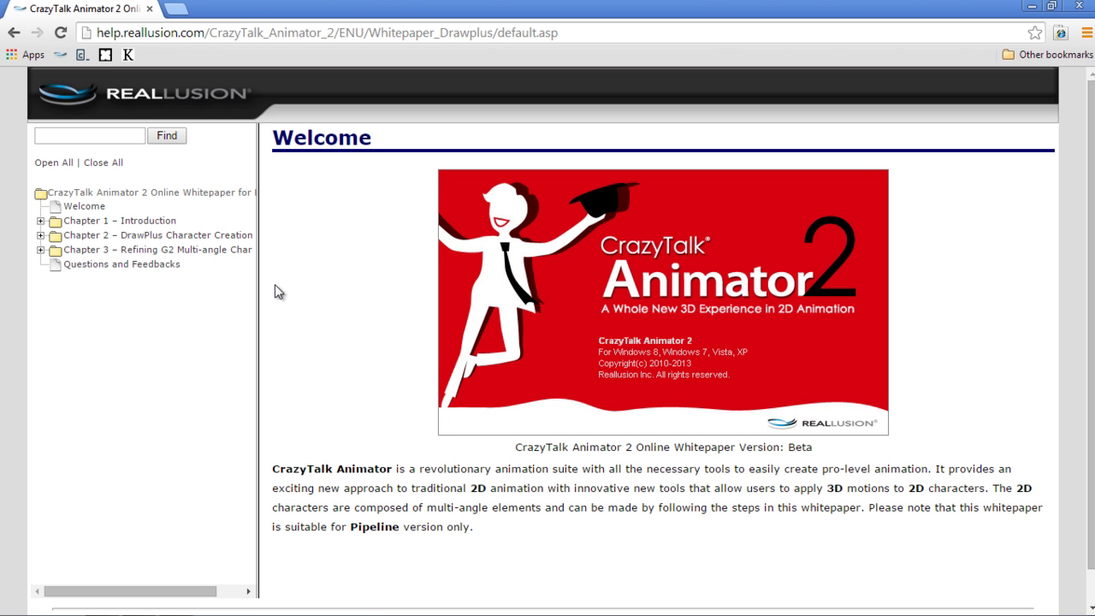
# Return to the member page and review the Pipeline Mac (Apple Store) product's patch and bonus downloads again, closing the information window when done
pyautogui.click(14, 36)
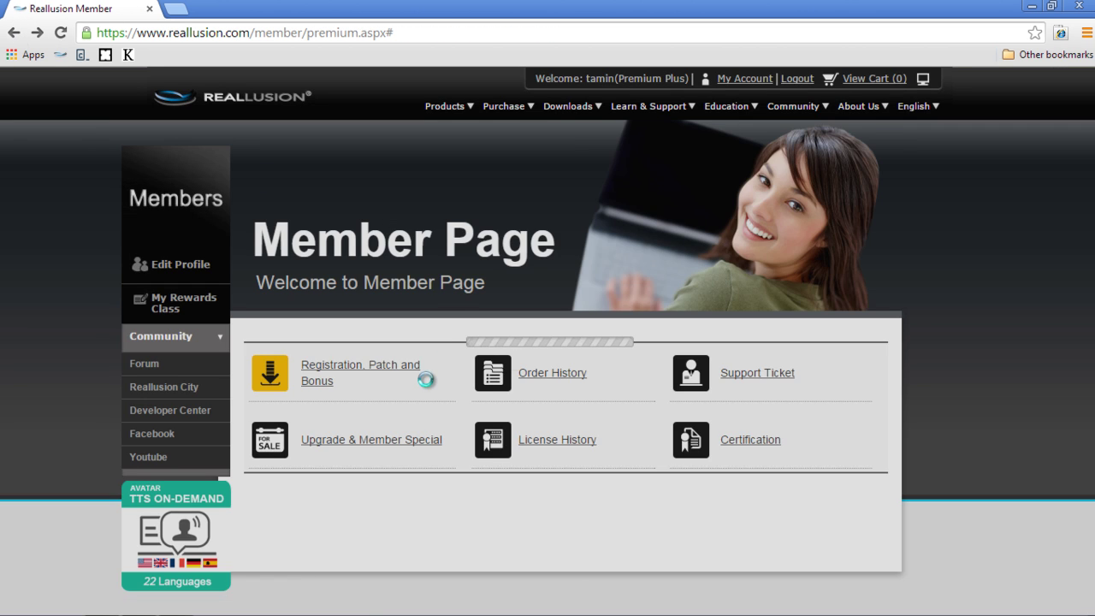
pyautogui.scroll(-12, 894, 306)
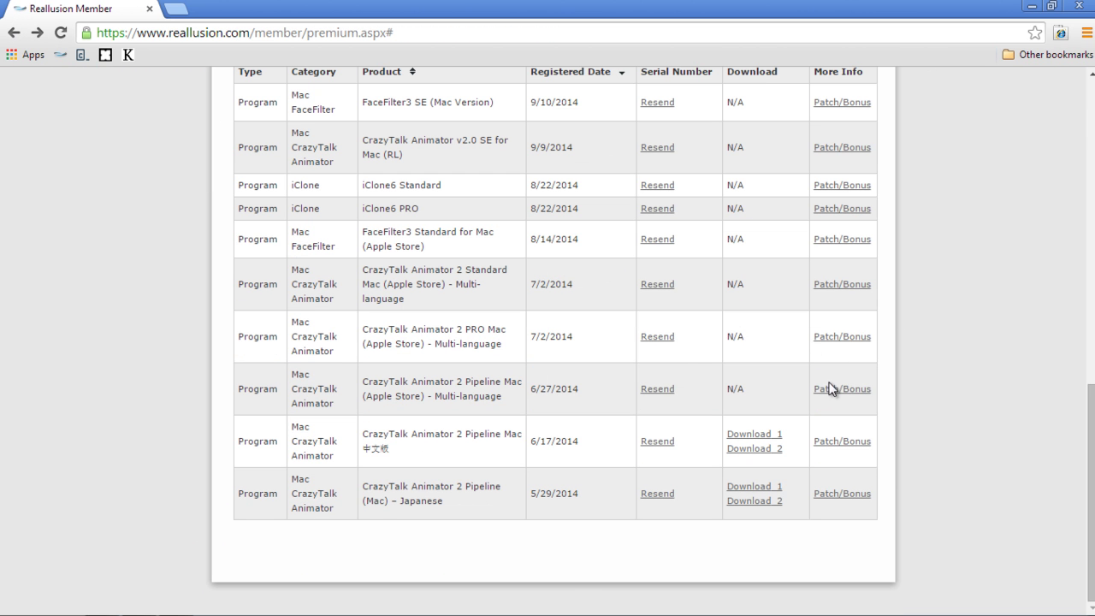
pyautogui.click(850, 389)
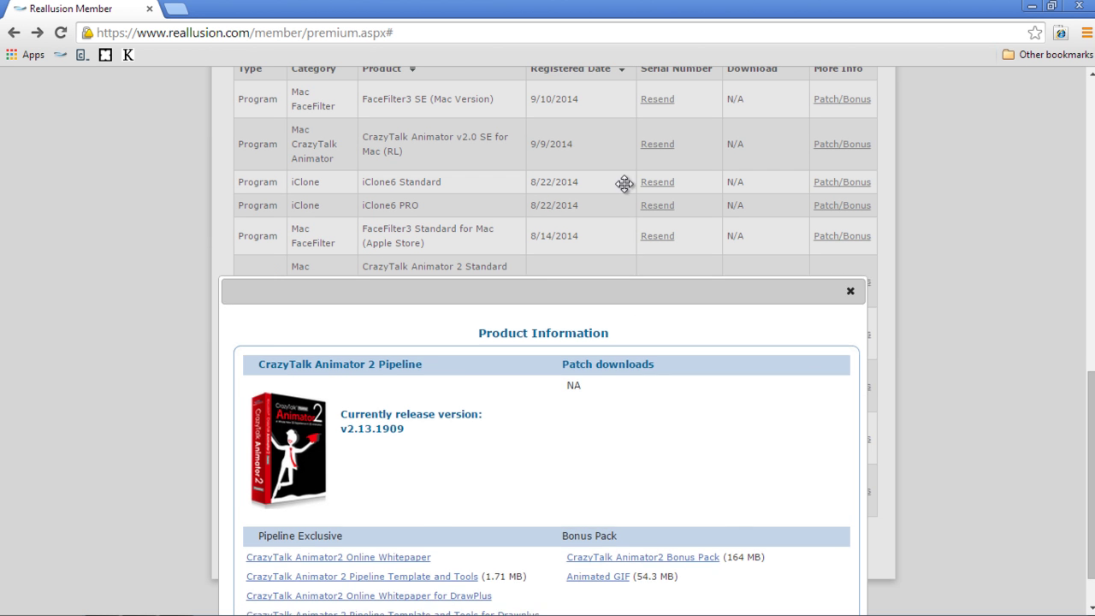
pyautogui.scroll(-3, 625, 183)
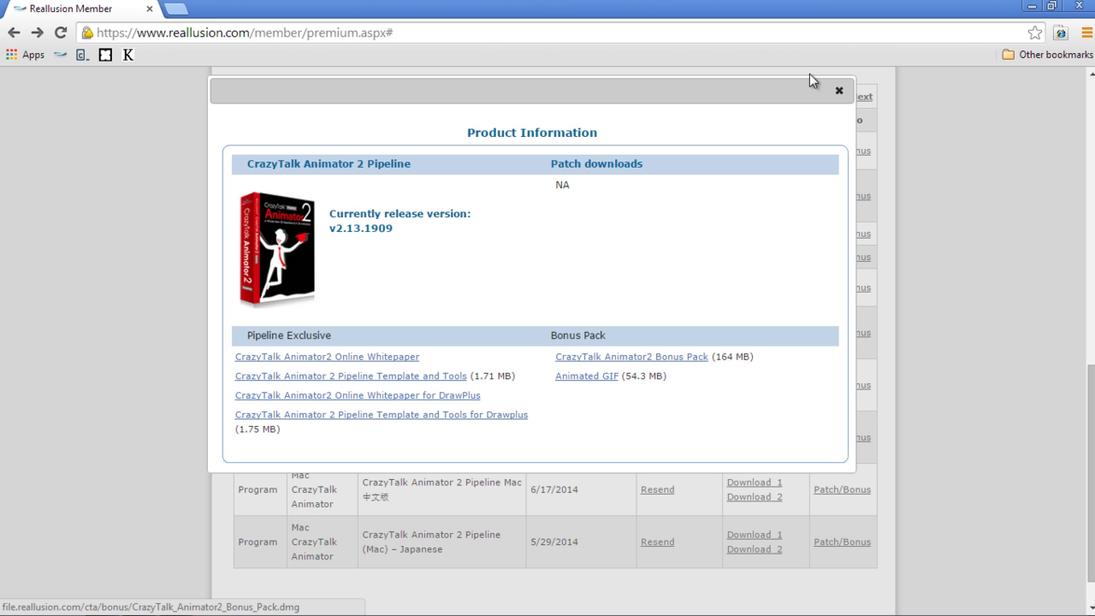
pyautogui.click(840, 96)
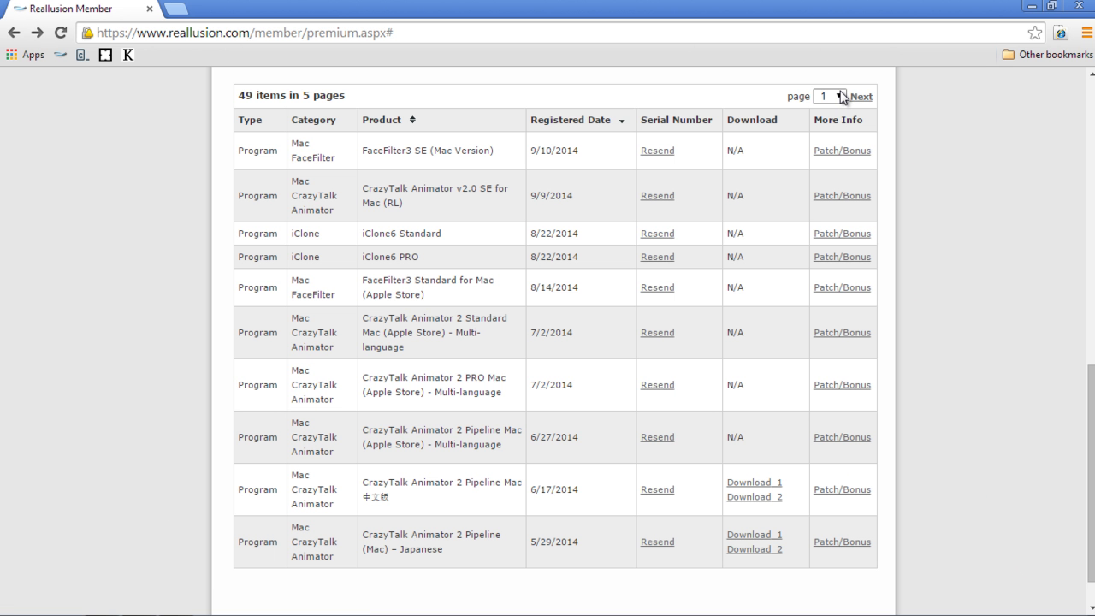
# Open the DrawPlus Whitepaper folder on the desktop, look through its png subfolder and return to the main folder
pyautogui.press('super+d')
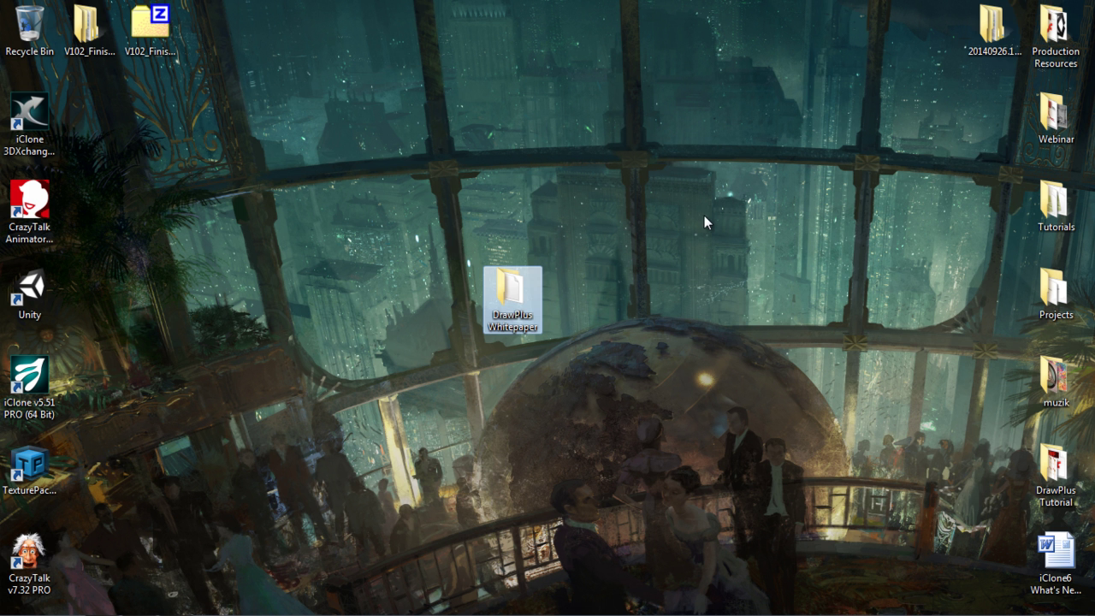
pyautogui.doubleClick(515, 288)
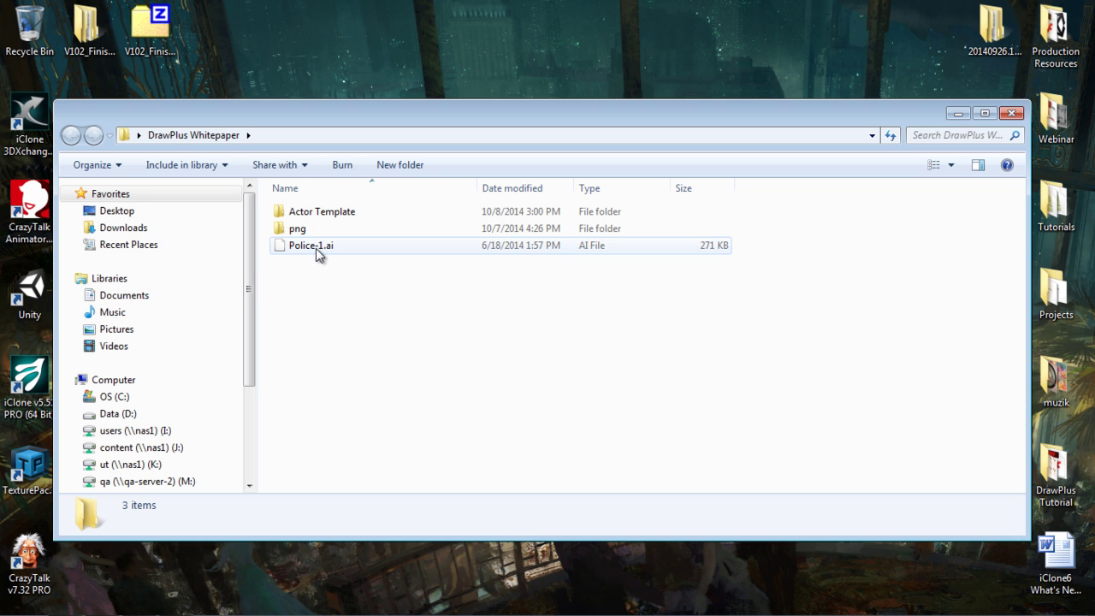
pyautogui.moveTo(315, 248)
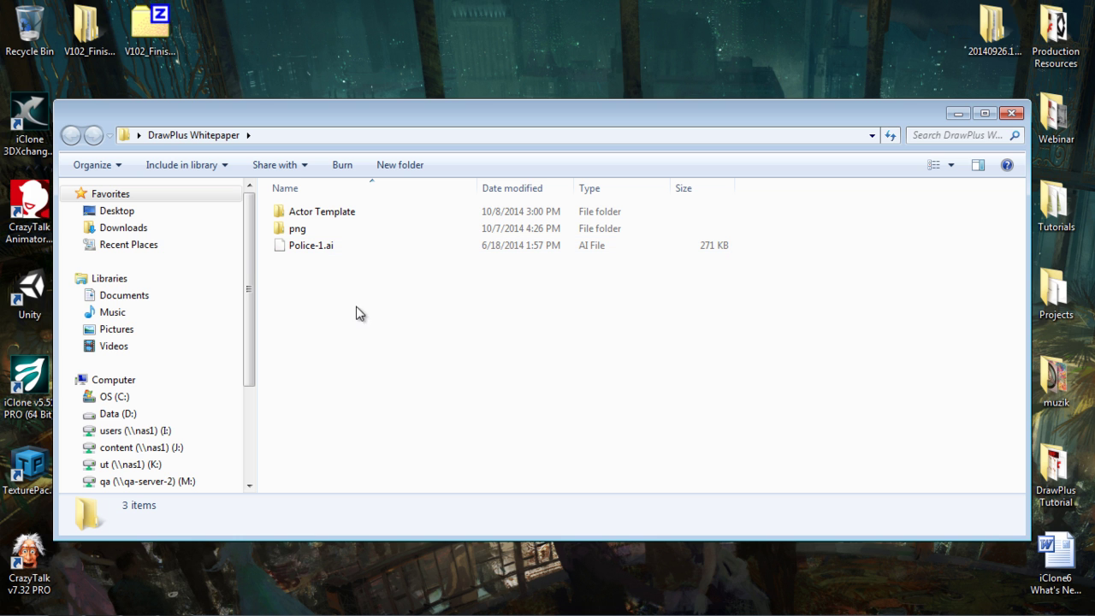
pyautogui.doubleClick(295, 229)
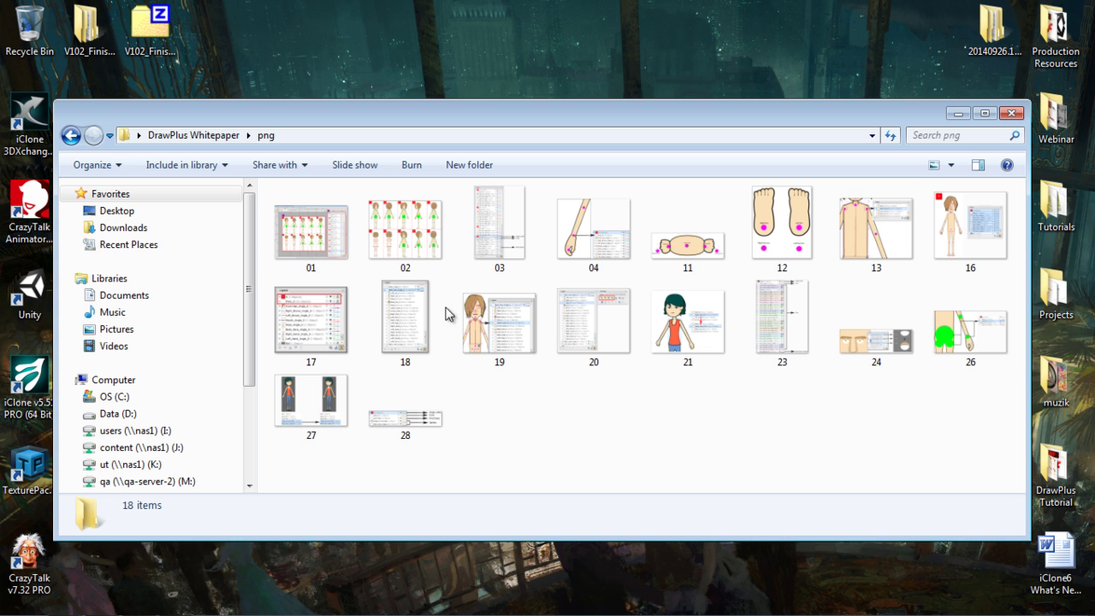
pyautogui.click(206, 136)
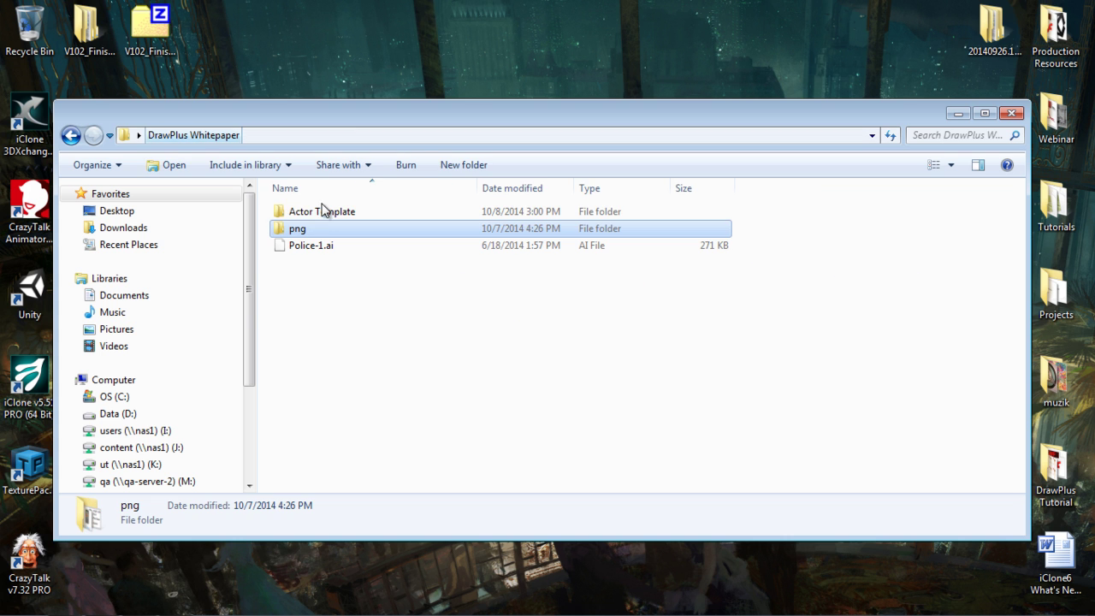
# Open the Dummy_Template_Body Part drawing from the Template_dpa folder inside Actor Template
pyautogui.doubleClick(325, 211)
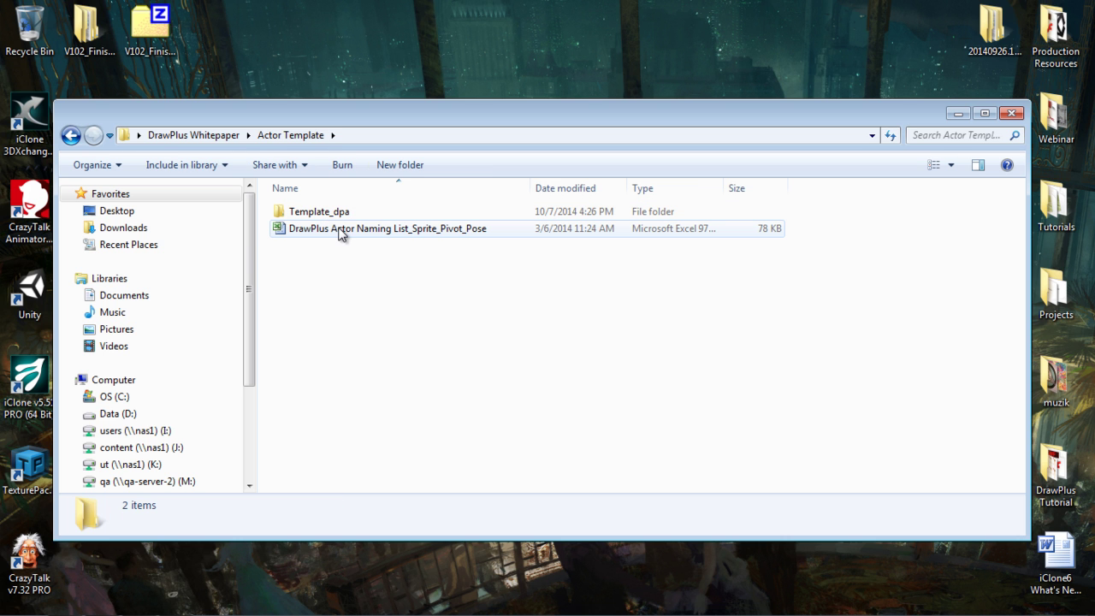
pyautogui.doubleClick(322, 214)
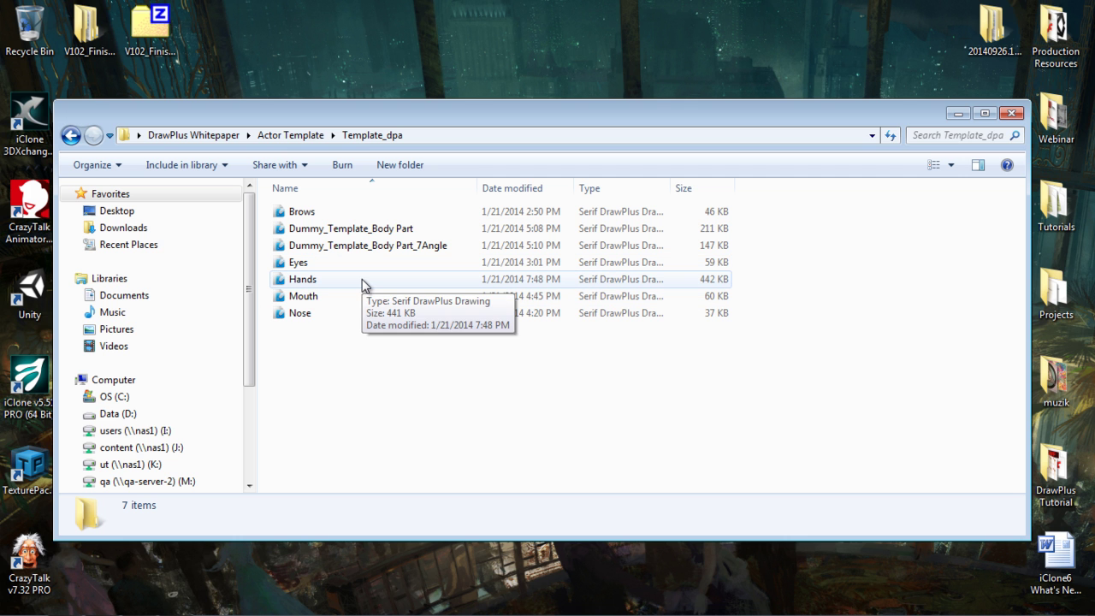
pyautogui.doubleClick(357, 231)
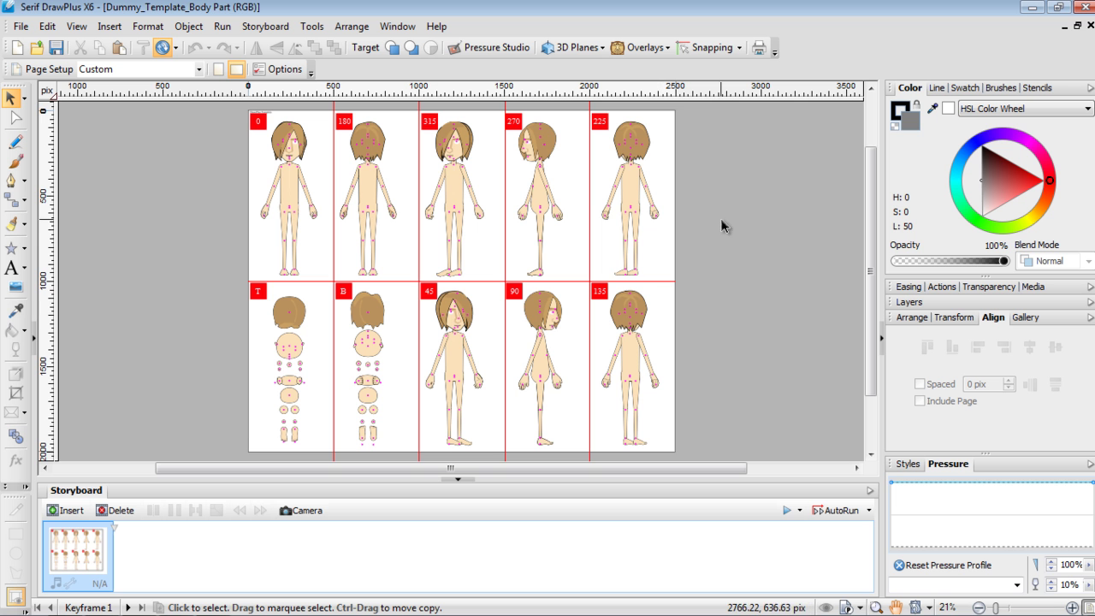
# Hide the Storyboard panel in the Dummy_Template_Body Part drawing
pyautogui.click(856, 468)
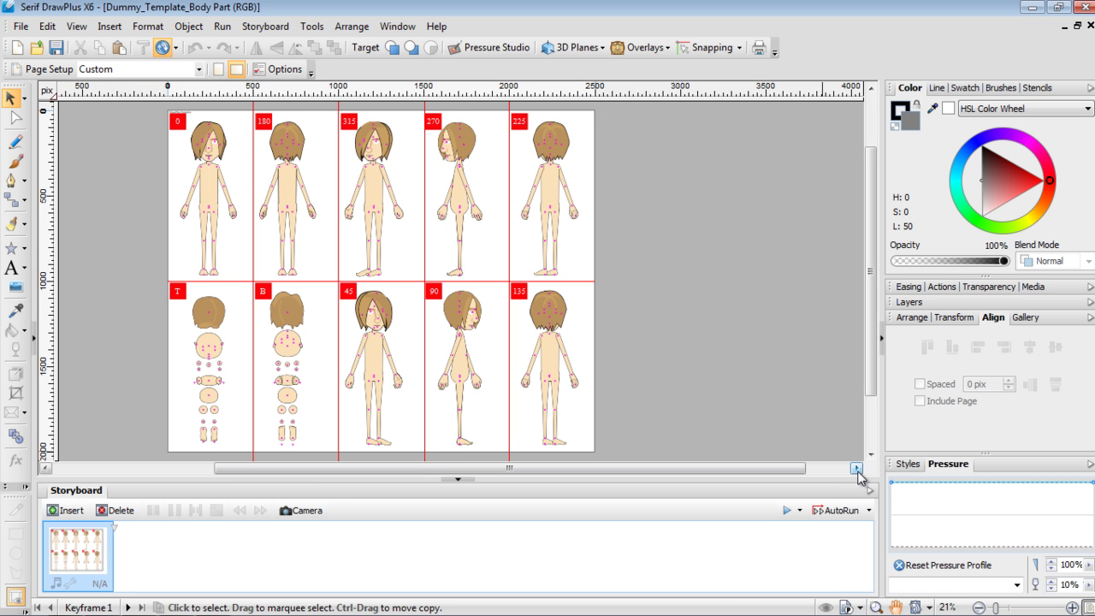
pyautogui.rightClick(890, 489)
pyautogui.click(899, 505)
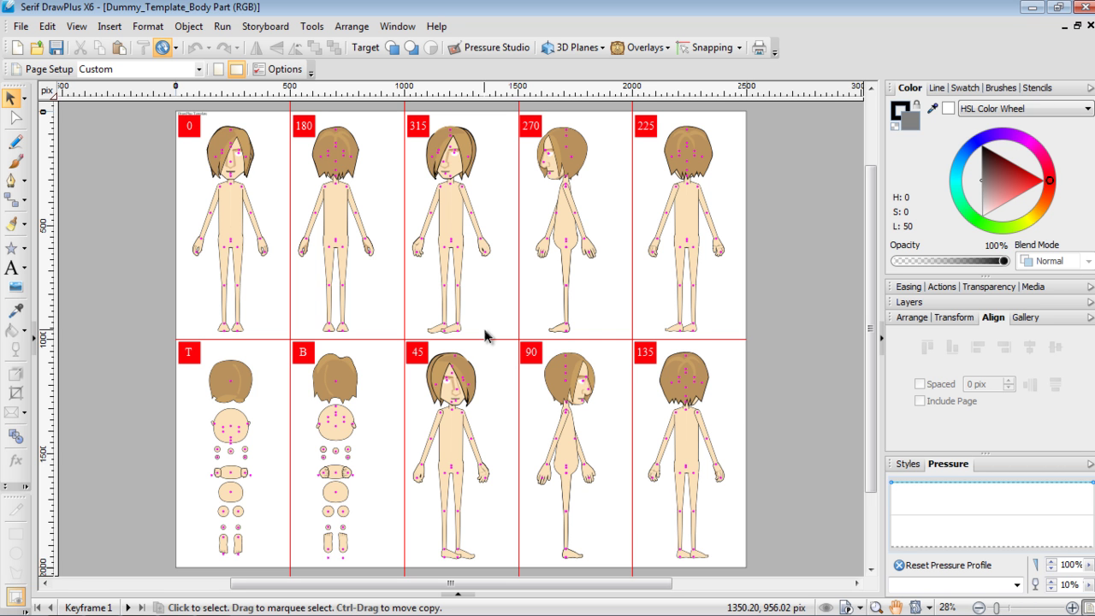
# Open the Dummy_Template_Body Part_7Angle drawing from the Template_dpa folder and hide its Storyboard panel
pyautogui.hotkey('alt', 'Tab')
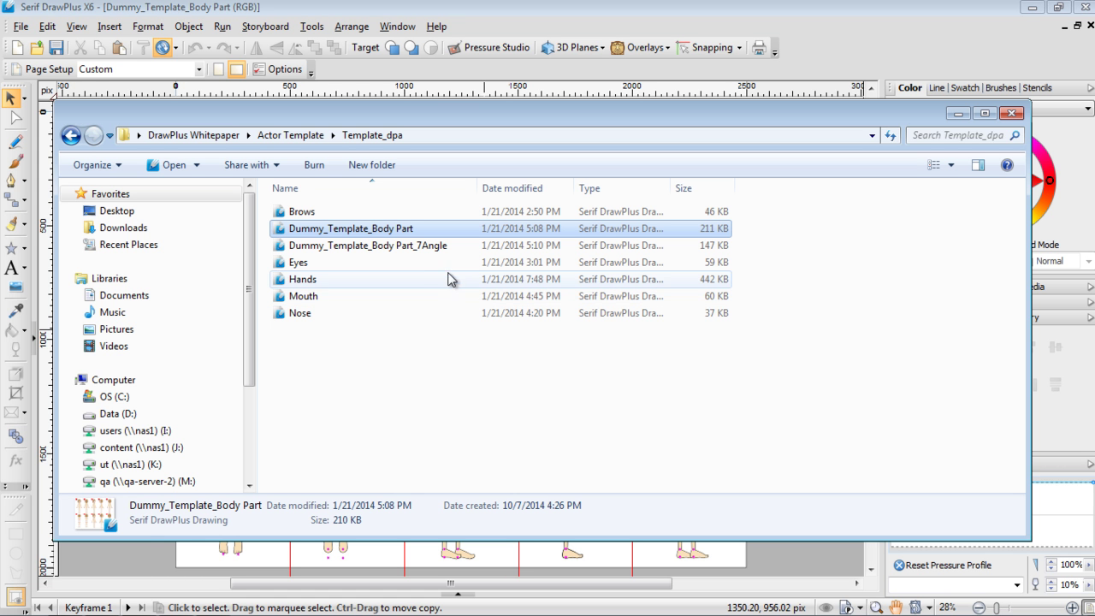
pyautogui.doubleClick(427, 247)
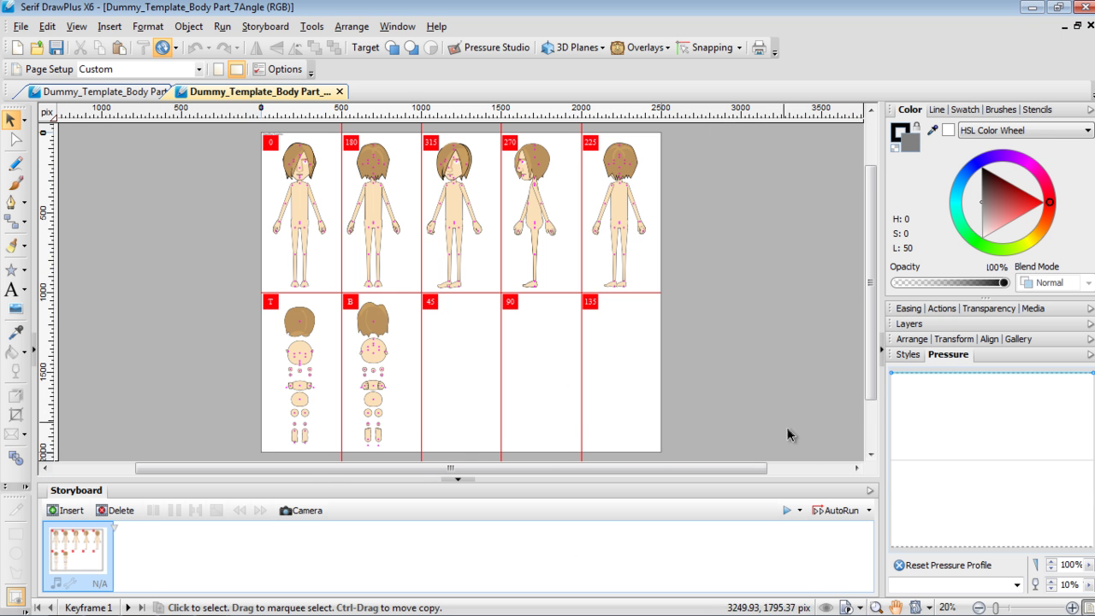
pyautogui.click(870, 490)
pyautogui.click(887, 503)
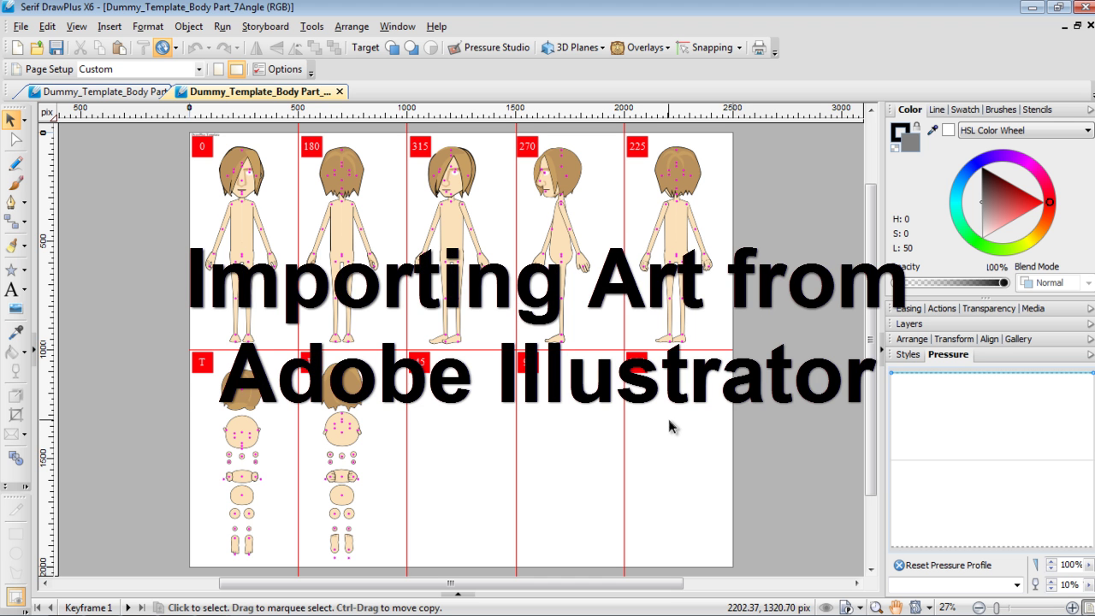
# Import Police-1.ai from the DrawPlus Whitepaper folder into DrawPlus, accepting the PDF import options with all pages and contents cropped to the page area
pyautogui.hotkey('alt', 'Tab')
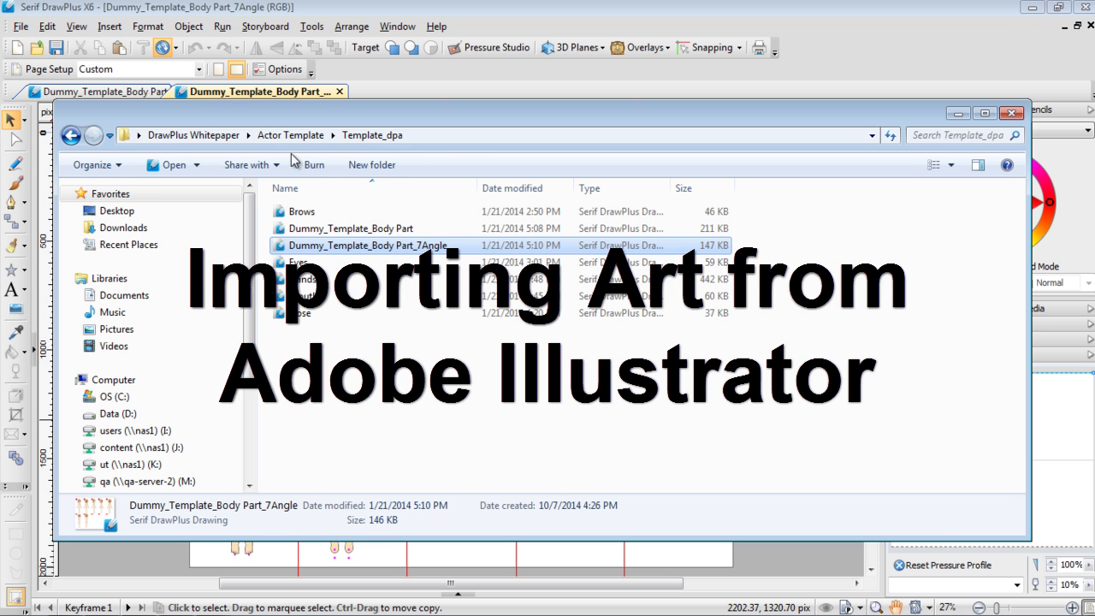
pyautogui.click(246, 137)
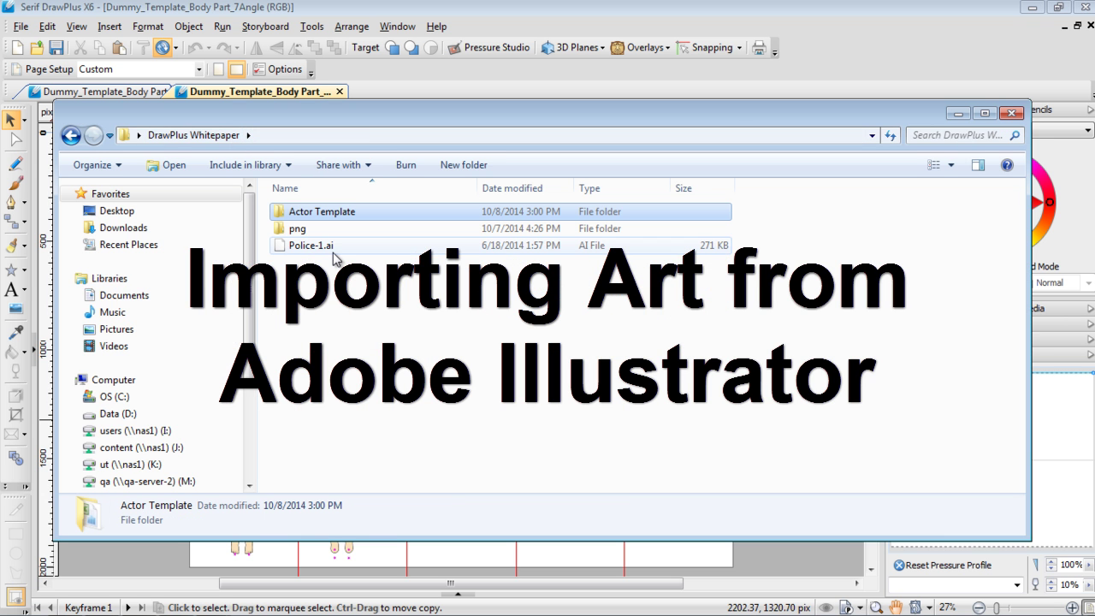
pyautogui.moveTo(384, 115); pyautogui.dragTo(711, 97)
pyautogui.moveTo(654, 237); pyautogui.dragTo(128, 270)
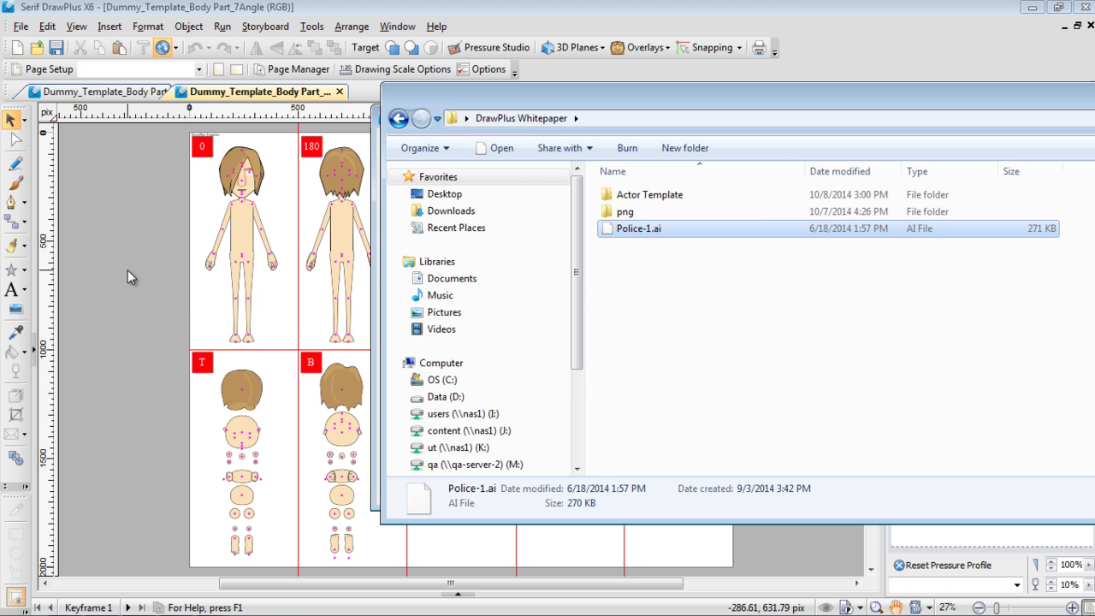
pyautogui.moveTo(615, 101); pyautogui.dragTo(250, 164)
pyautogui.click(921, 158)
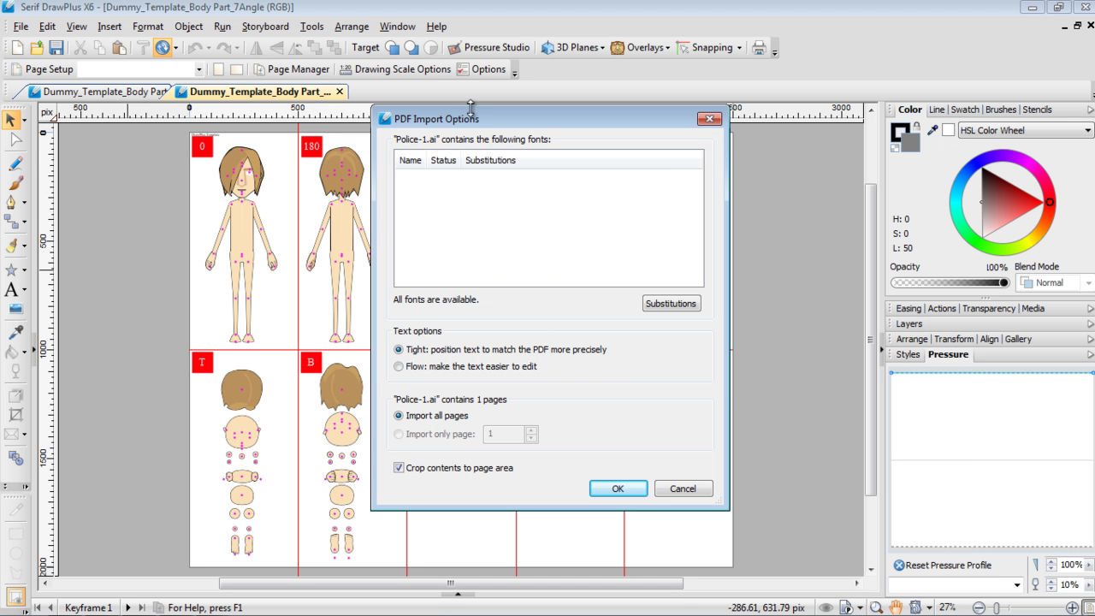
pyautogui.click(618, 489)
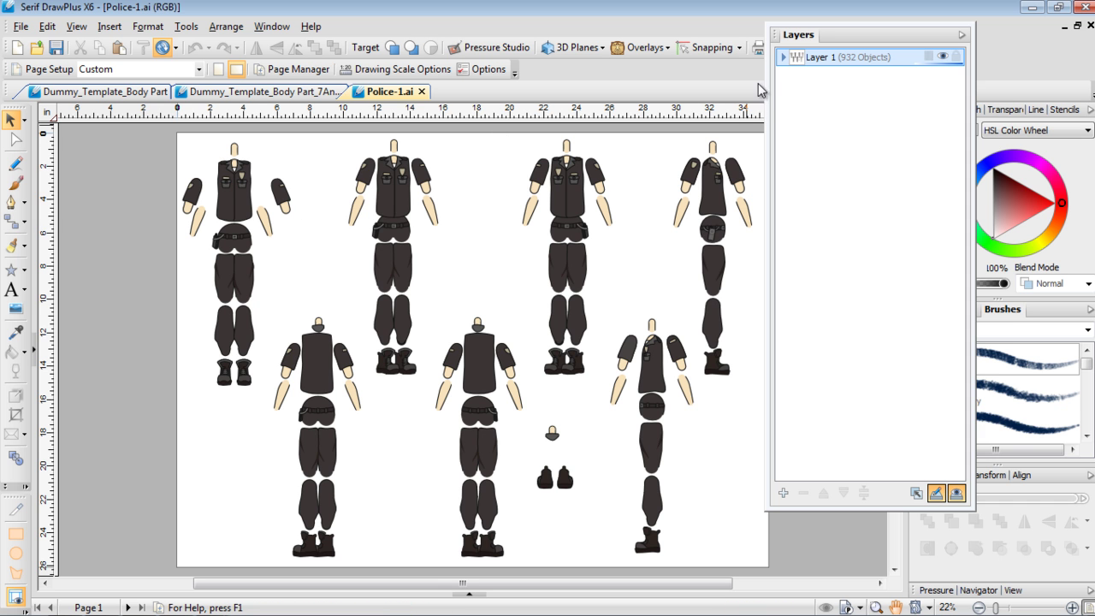
# Expand Layer 1 of the Police-1.ai drawing and select several of its individual curves to inspect the imported objects
pyautogui.click(782, 58)
pyautogui.click(877, 200)
pyautogui.click(869, 323)
pyautogui.click(876, 379)
pyautogui.click(865, 233)
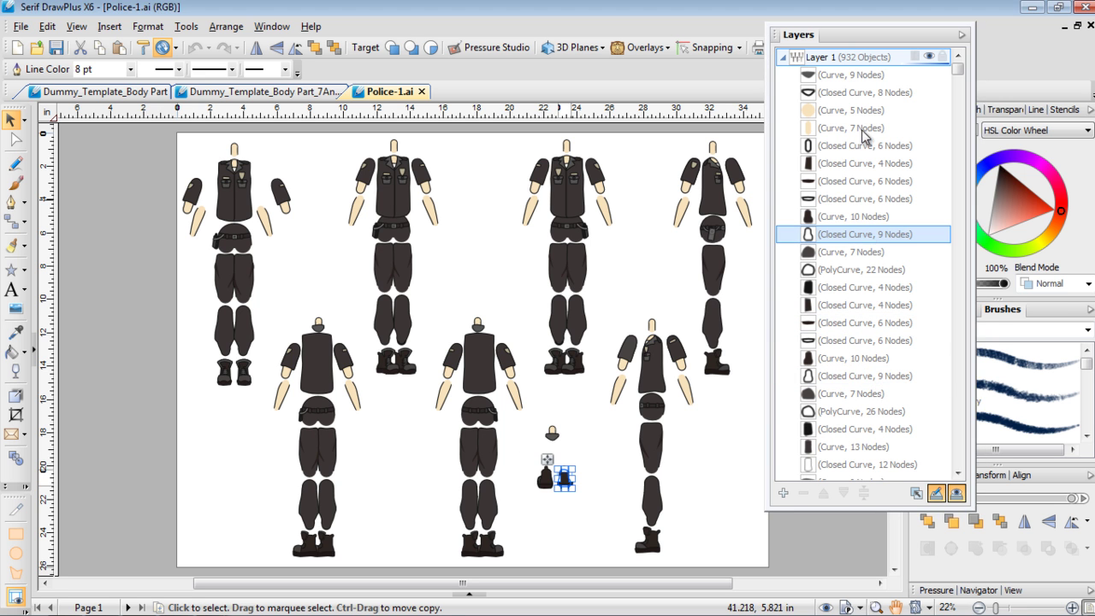
# Examine further imported curves in Layer 1's object list of the Police-1.ai drawing and clear the selection
pyautogui.click(874, 111)
pyautogui.click(900, 383)
pyautogui.scroll(-10, 892, 320)
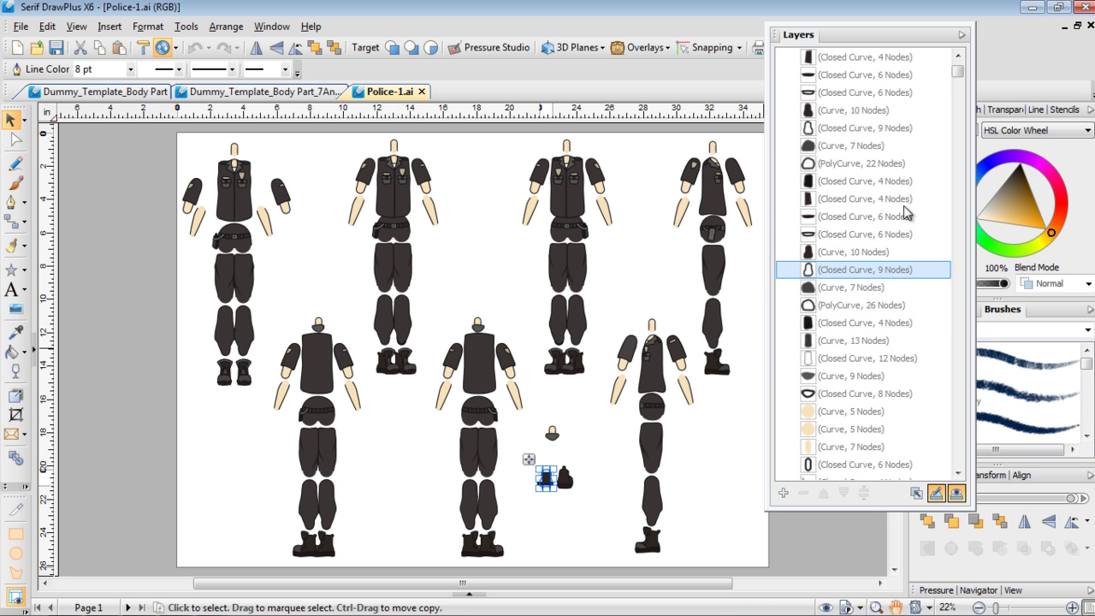
pyautogui.scroll(-6, 877, 205)
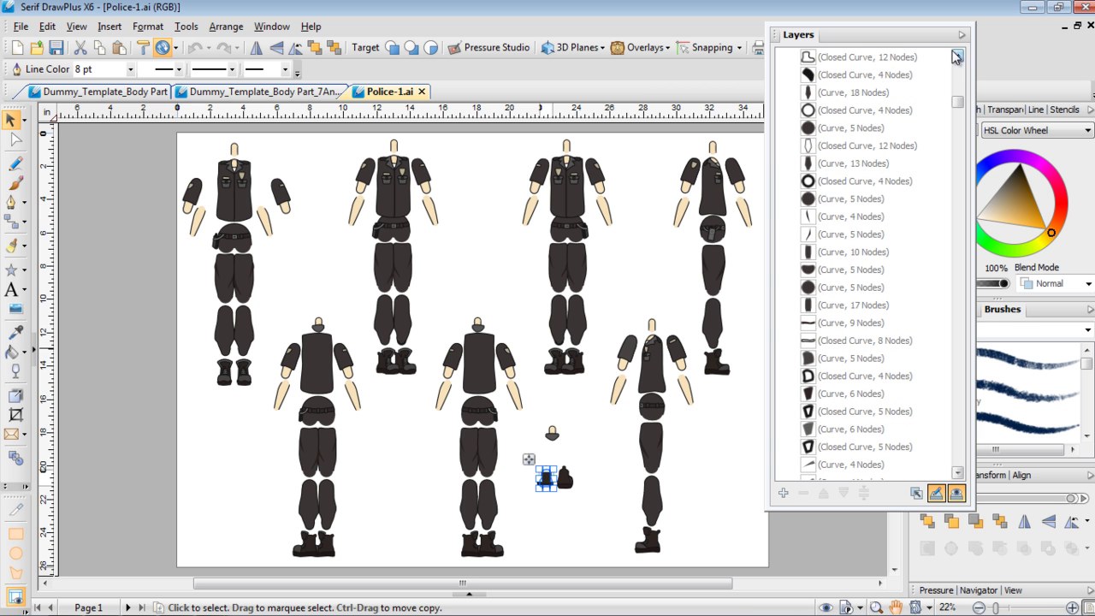
pyautogui.click(315, 277)
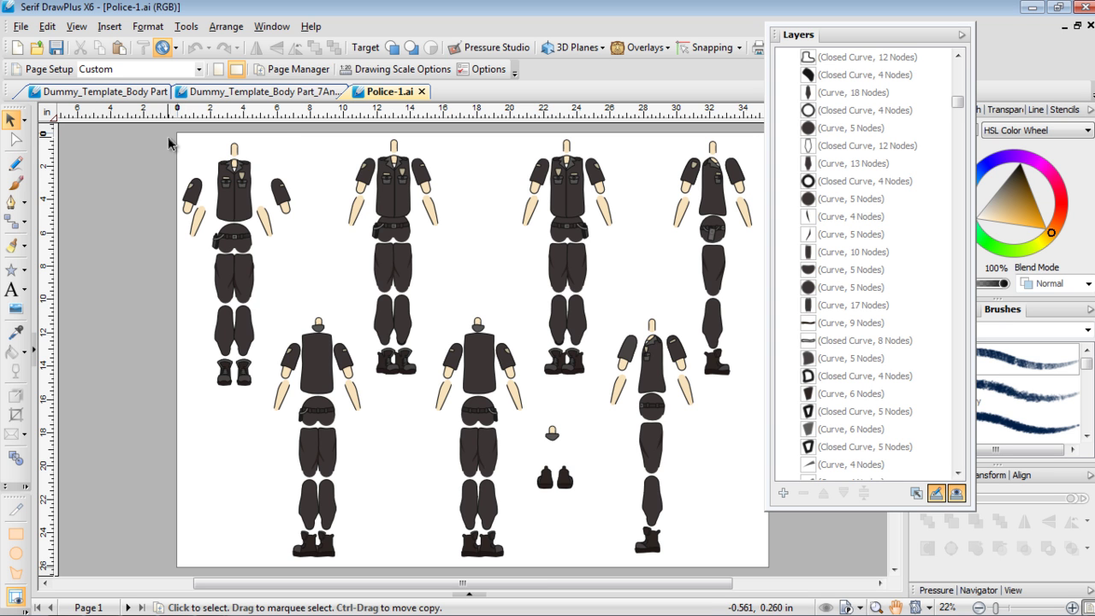
# Select all parts of the front-view police figure, including both arms, and copy them
pyautogui.moveTo(169, 135); pyautogui.dragTo(276, 416)
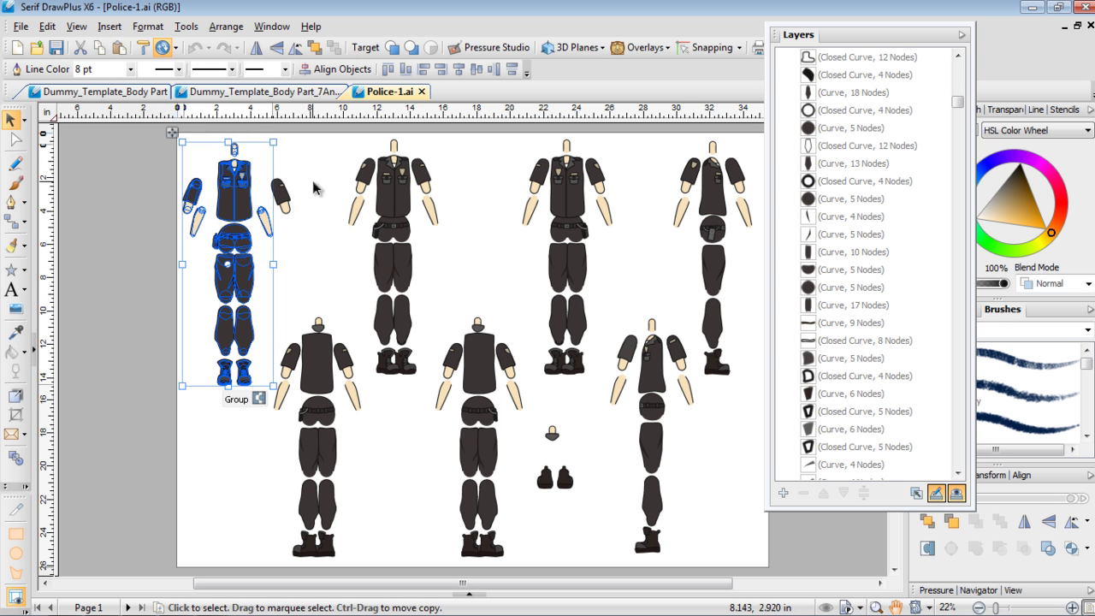
pyautogui.moveTo(295, 172); pyautogui.dragTo(271, 224)
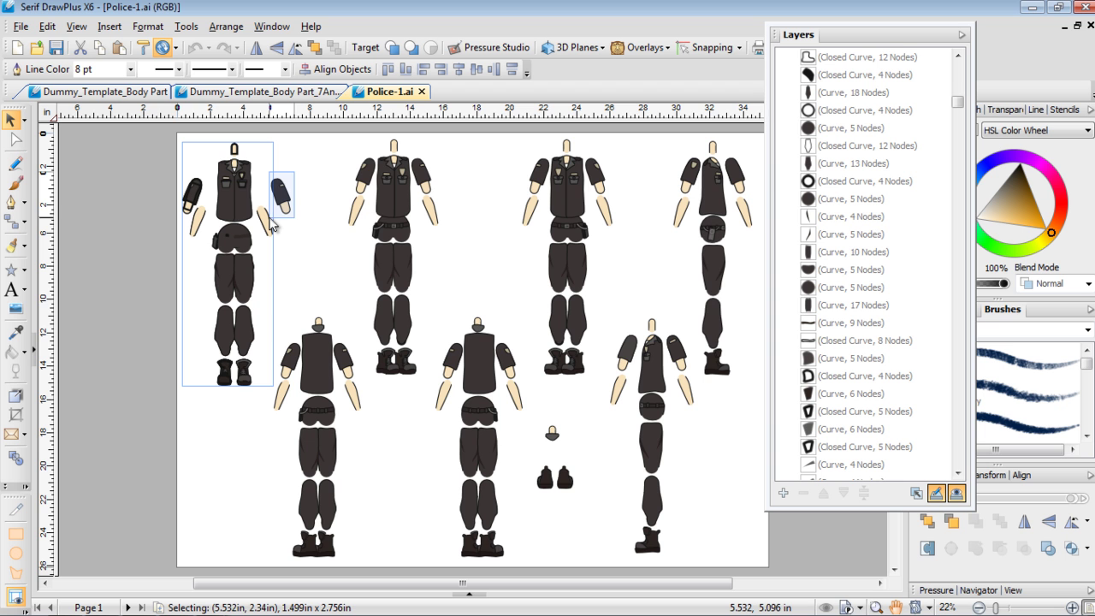
pyautogui.moveTo(271, 221); pyautogui.dragTo(248, 207)
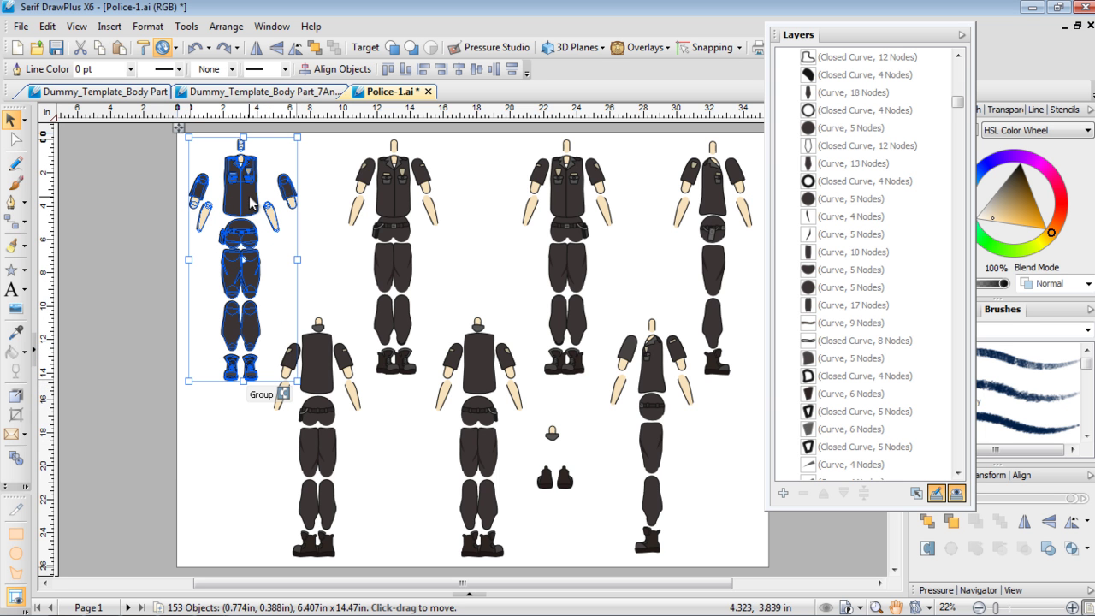
pyautogui.rightClick(251, 200)
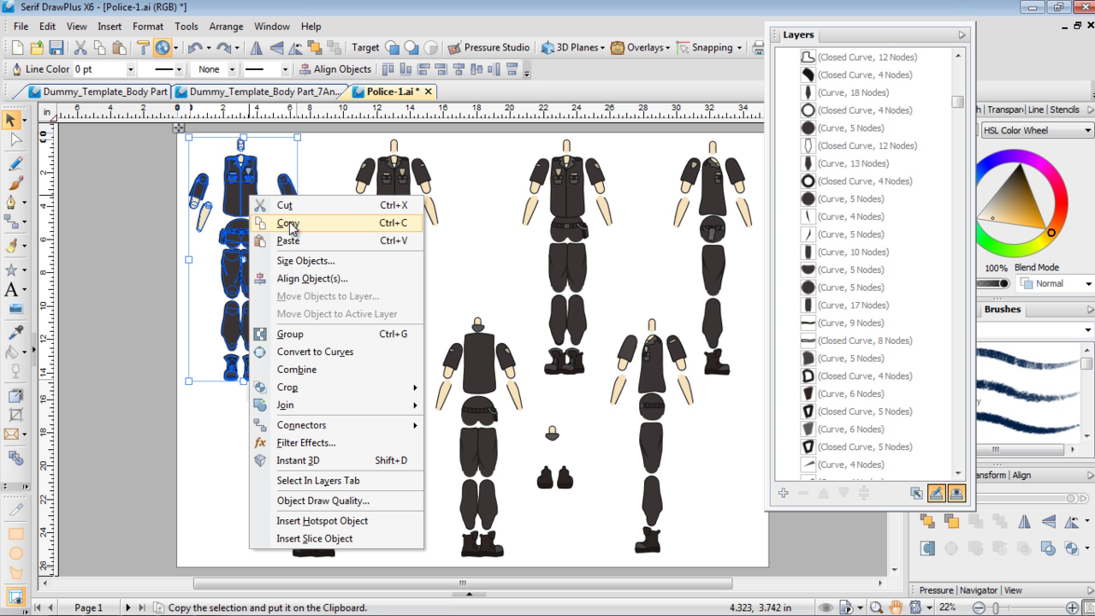
pyautogui.click(289, 225)
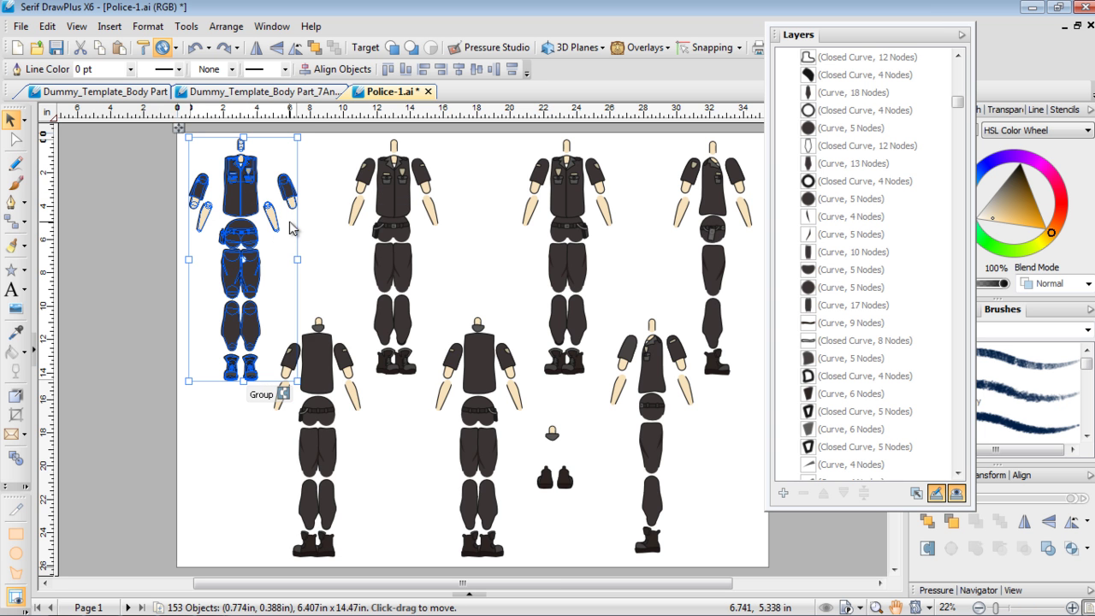
# Switch to the Dummy_Template_Body Part_7Angle drawing, undock its layer list and enlarge it to show more layers
pyautogui.click(282, 92)
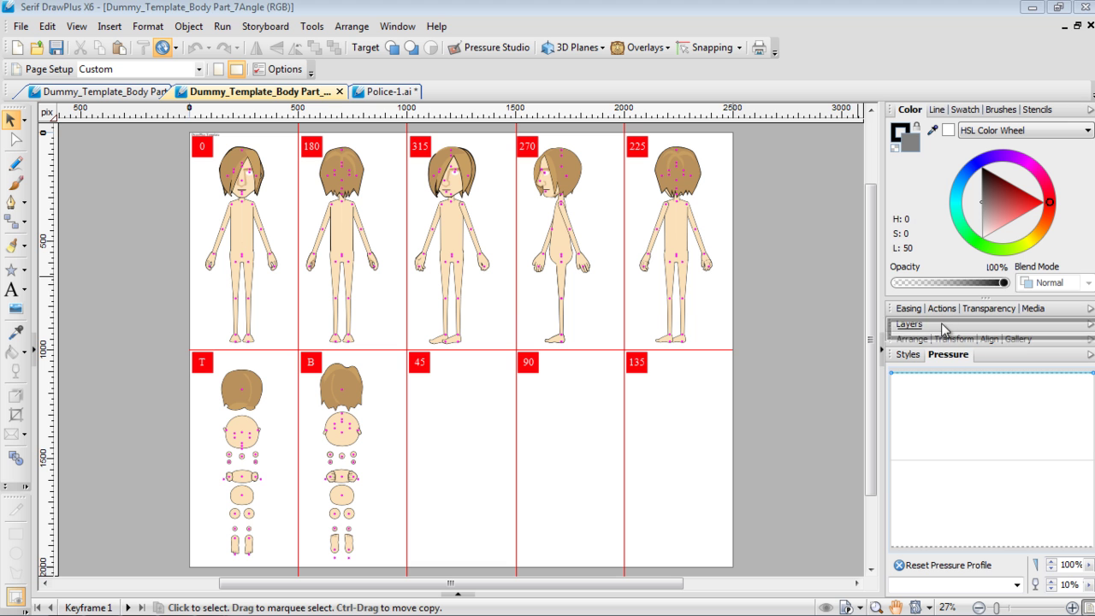
pyautogui.click(909, 325)
pyautogui.moveTo(909, 319); pyautogui.dragTo(811, 88)
pyautogui.moveTo(874, 153); pyautogui.dragTo(881, 544)
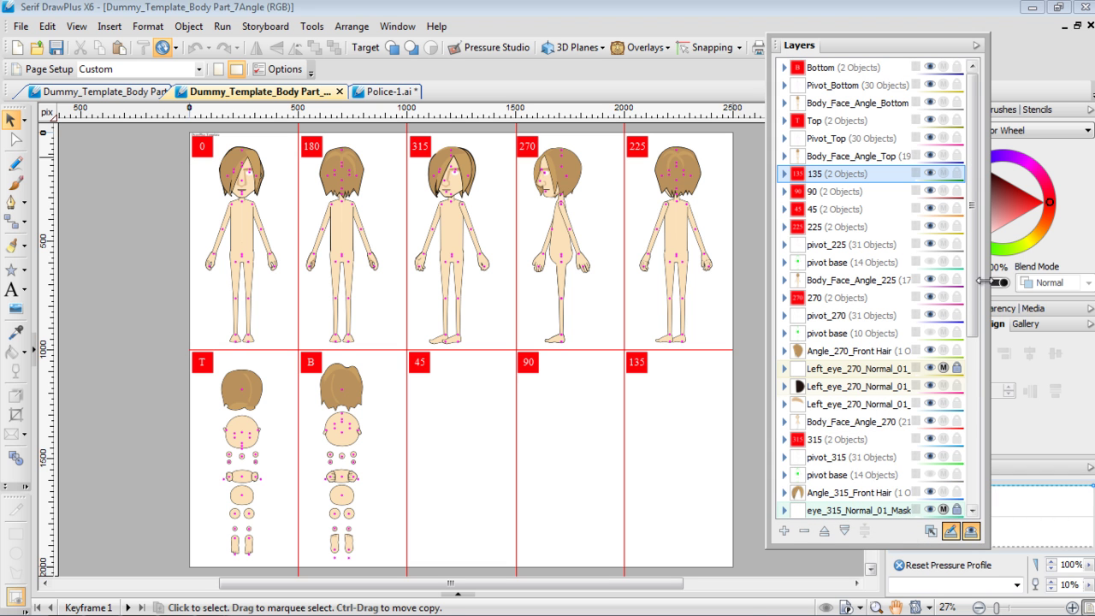
# Locate the 0-angle dummy's upper torso in the layer list and make its Body_Face_Angle_0 layer active
pyautogui.click(246, 225)
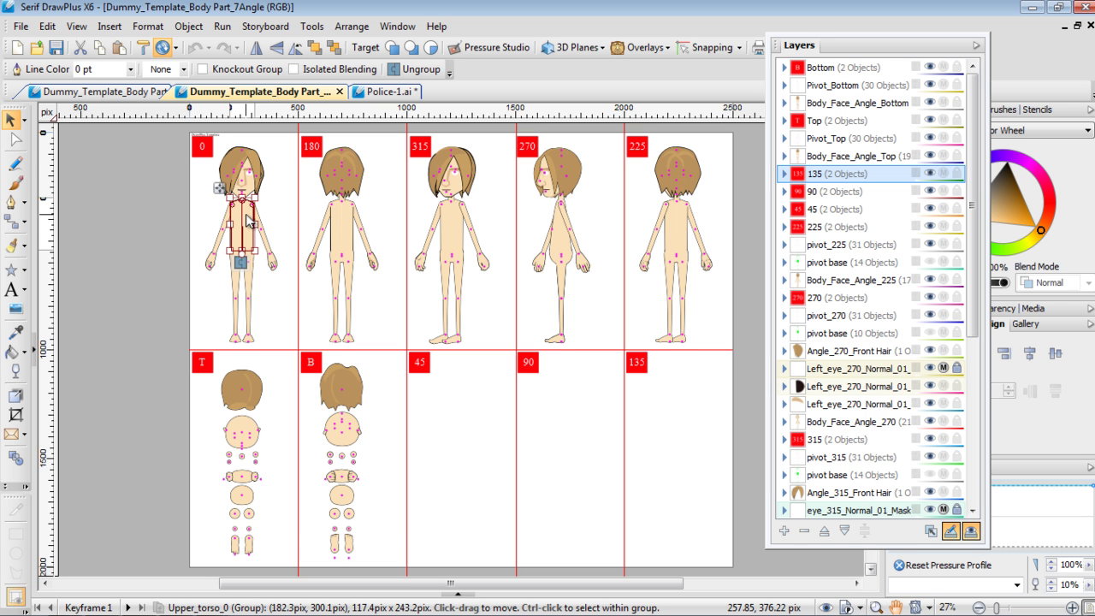
pyautogui.rightClick(246, 214)
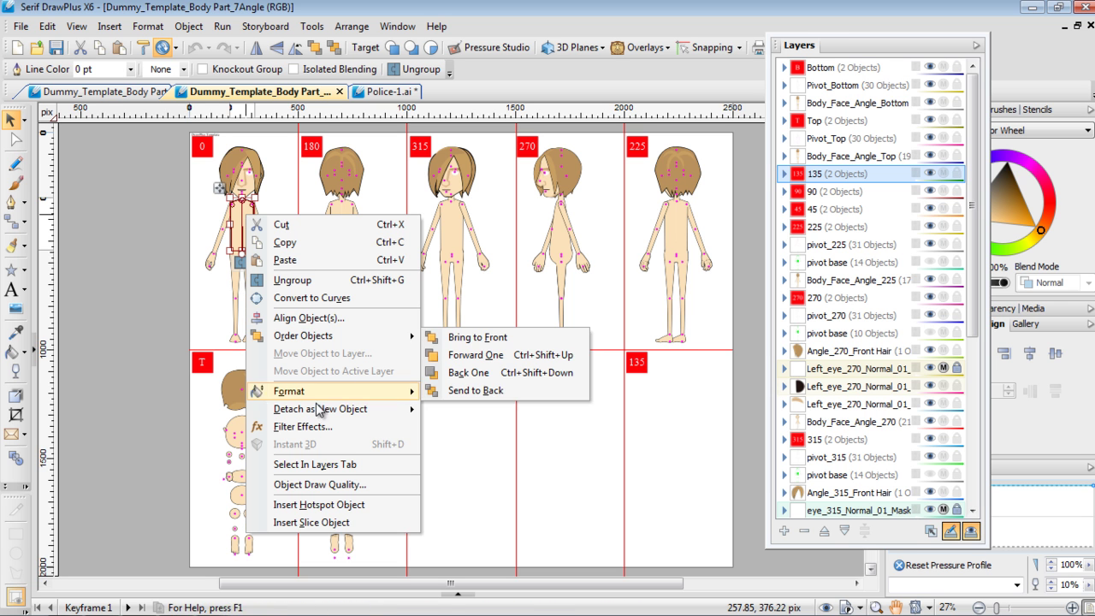
pyautogui.click(307, 464)
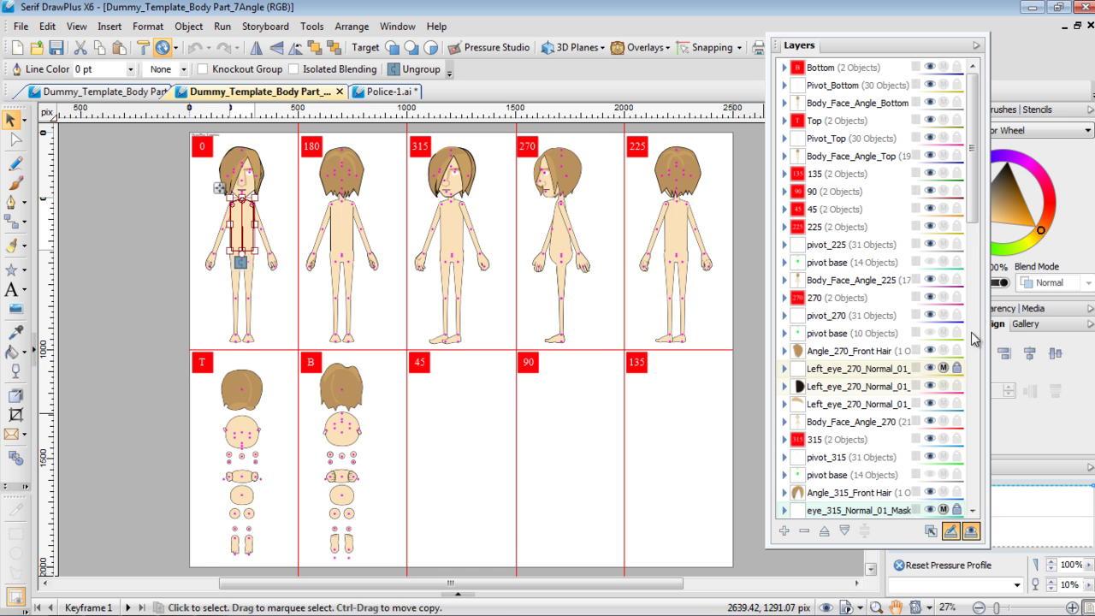
pyautogui.moveTo(1002, 478); pyautogui.dragTo(997, 376)
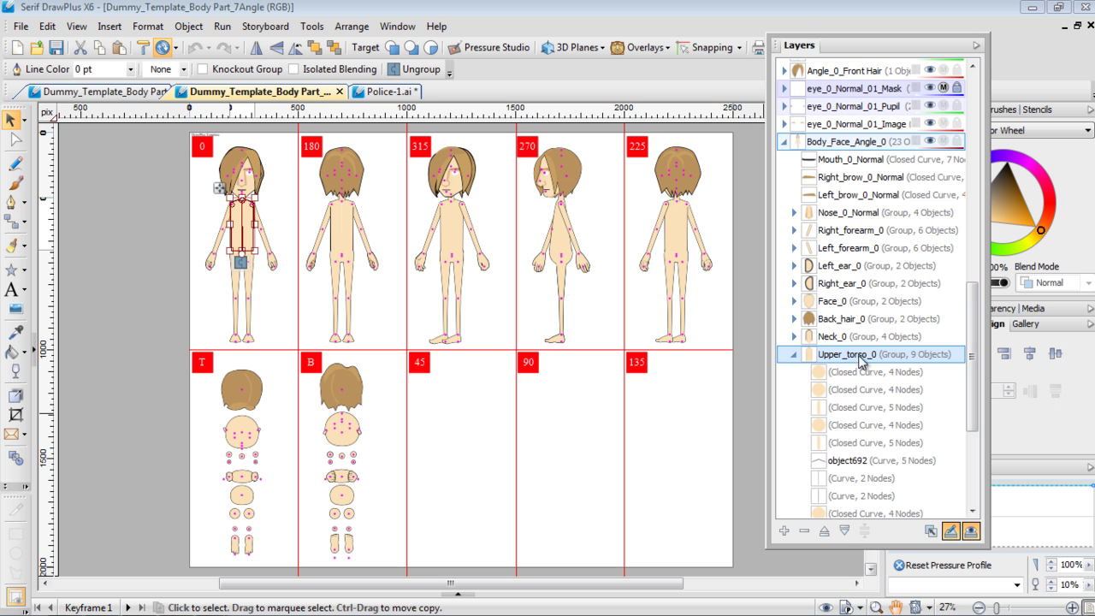
pyautogui.click(795, 354)
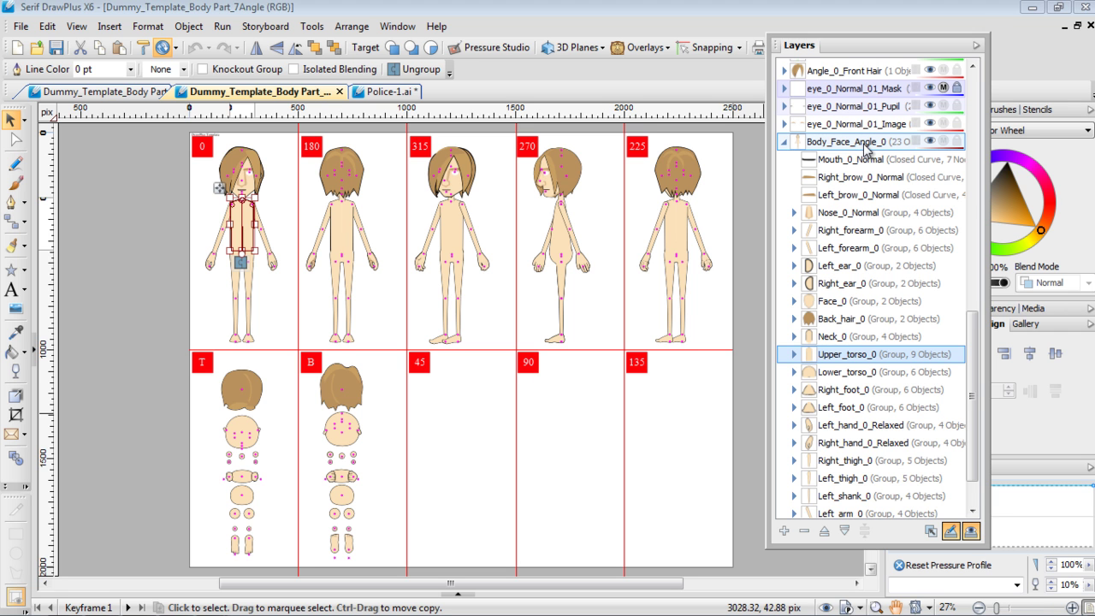
pyautogui.click(856, 180)
pyautogui.click(861, 144)
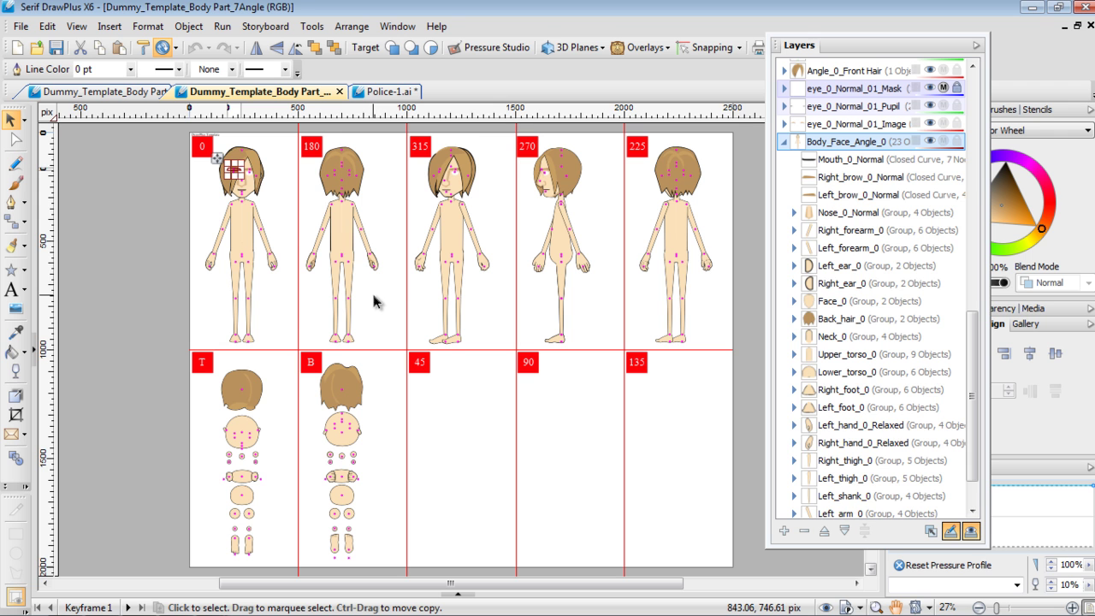
# Paste the police figure into Body_Face_Angle_0, scale it down to about 419 x 947 pix and place it over the 0-angle dummy
pyautogui.hotkey('ctrl', 'v')
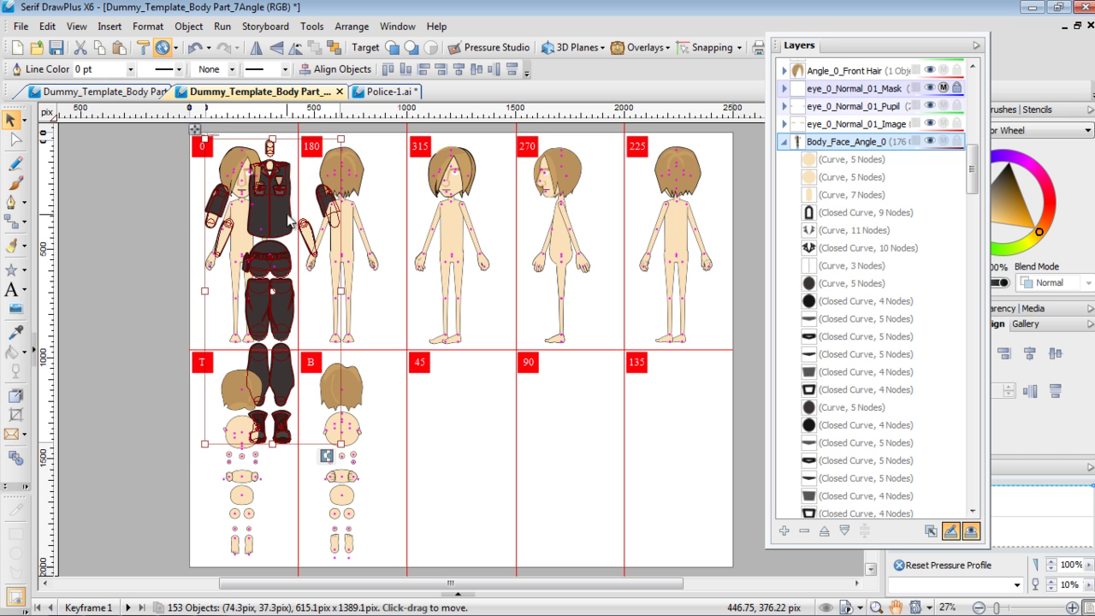
pyautogui.moveTo(287, 220); pyautogui.dragTo(175, 258)
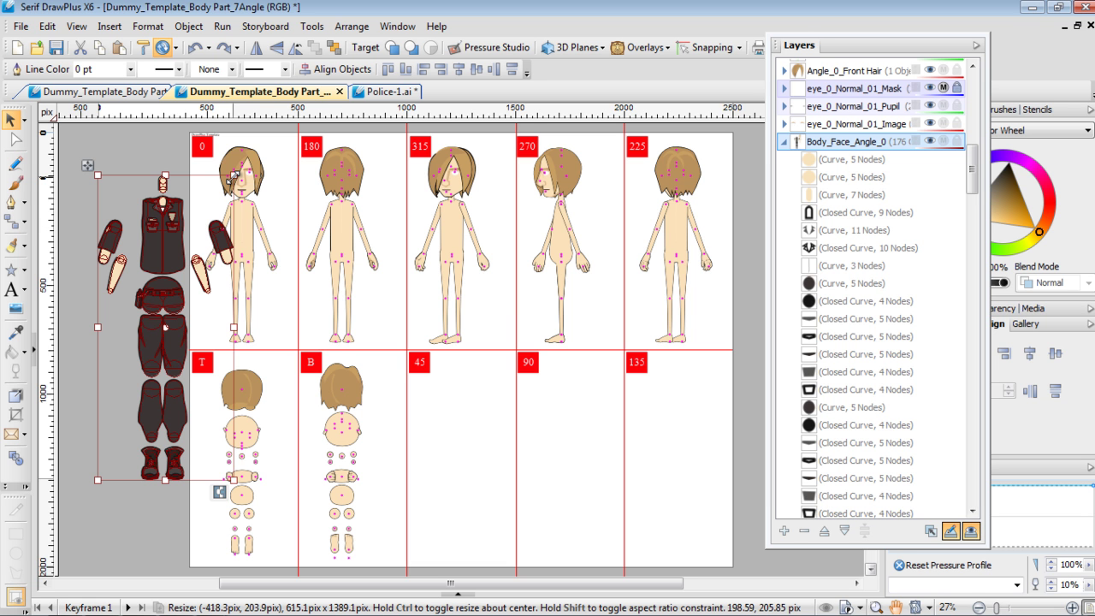
pyautogui.moveTo(233, 175); pyautogui.dragTo(190, 234)
pyautogui.moveTo(151, 334); pyautogui.dragTo(249, 243)
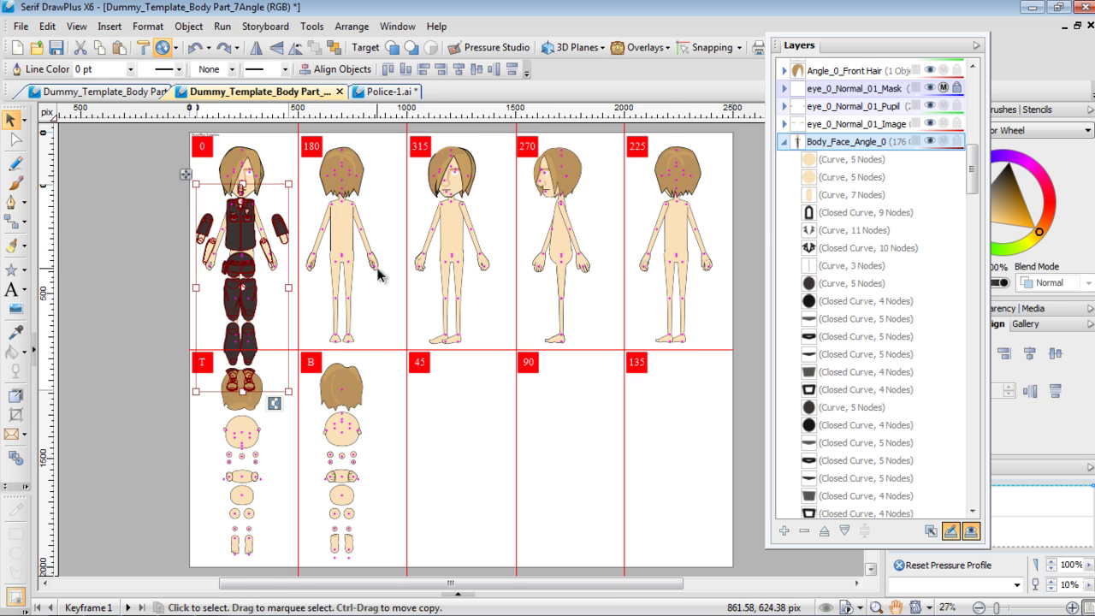
# Move the pasted police figure off the page, beside the 0-angle dummy
pyautogui.scroll(3, 377, 274)
pyautogui.scroll(1, 378, 274)
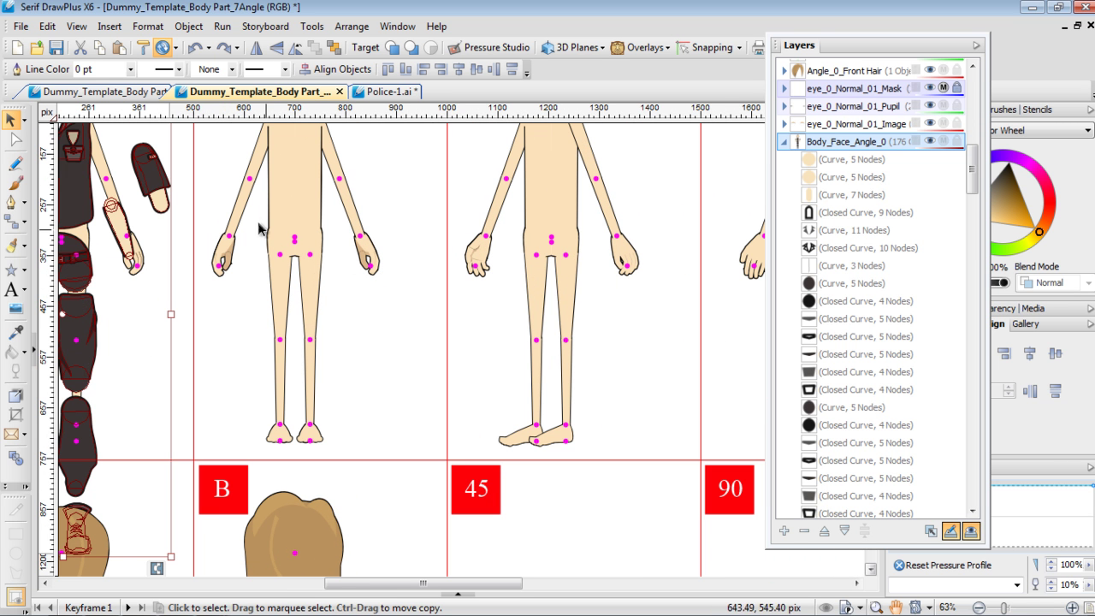
pyautogui.moveTo(220, 172); pyautogui.dragTo(580, 271)
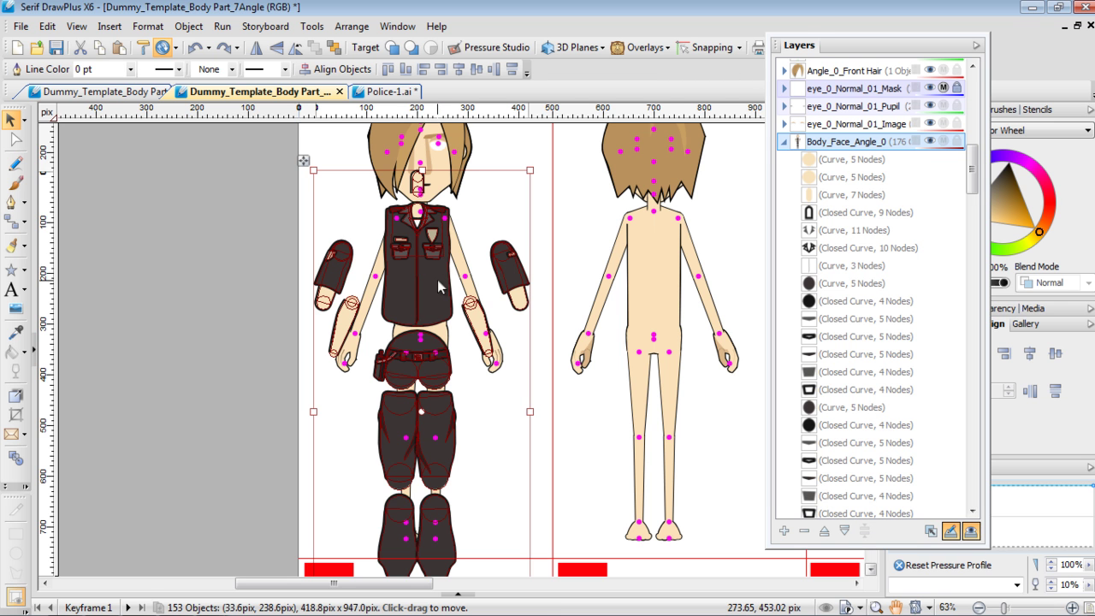
pyautogui.moveTo(431, 280); pyautogui.dragTo(212, 212)
pyautogui.scroll(-2, 212, 213)
pyautogui.scroll(2, 212, 213)
pyautogui.scroll(-1, 211, 213)
pyautogui.click(282, 232)
pyautogui.moveTo(470, 251); pyautogui.dragTo(455, 277)
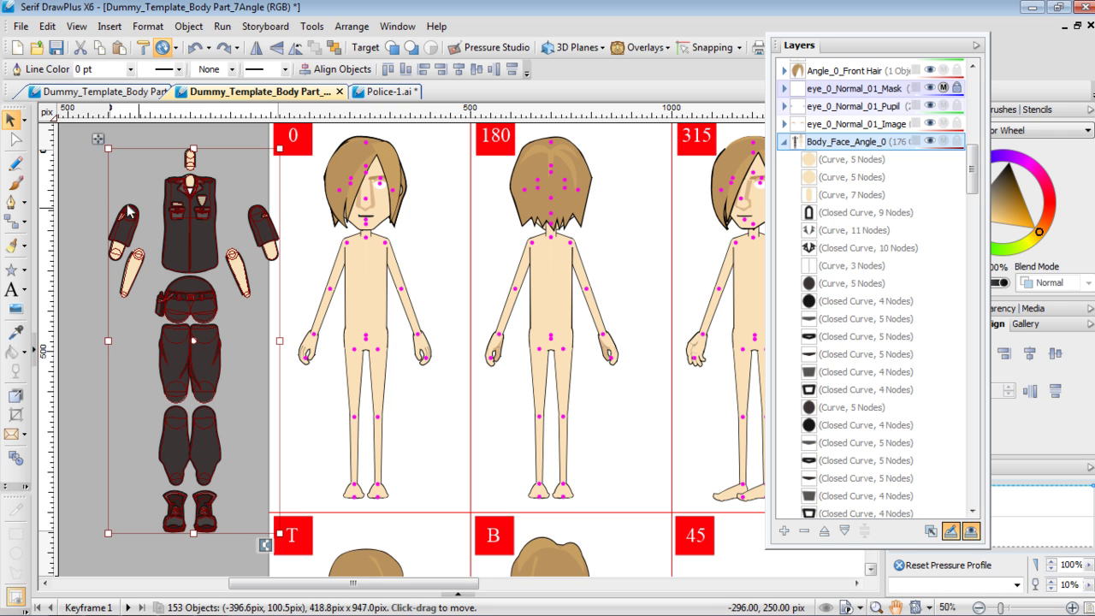
# Try moving a single sleeve curve away from the police figure's left upper arm, and undo the move
pyautogui.click(96, 205)
pyautogui.click(128, 231)
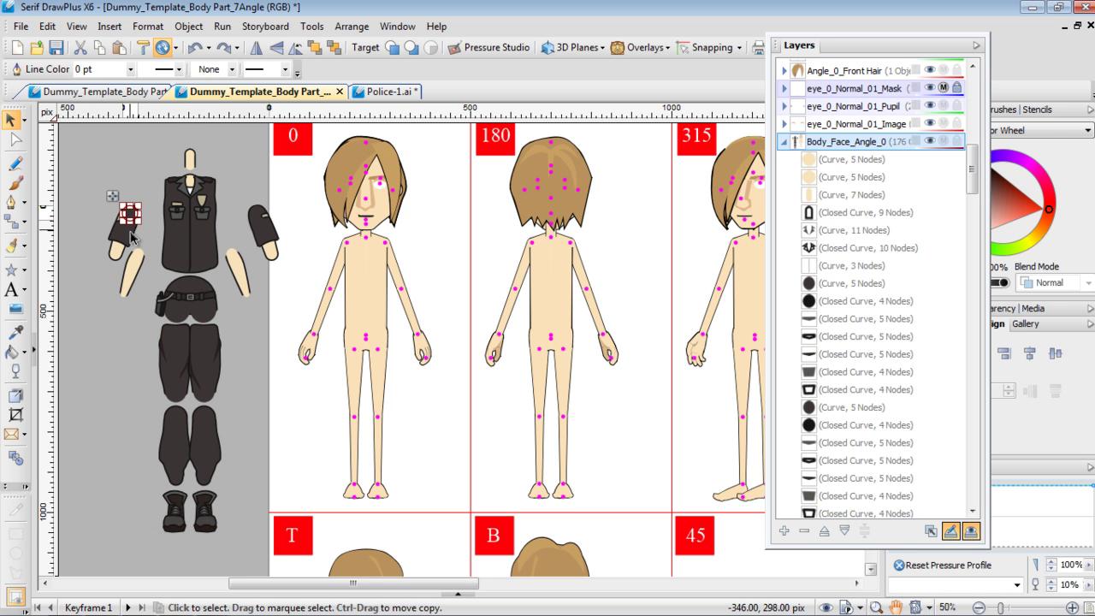
pyautogui.moveTo(121, 240); pyautogui.dragTo(86, 189)
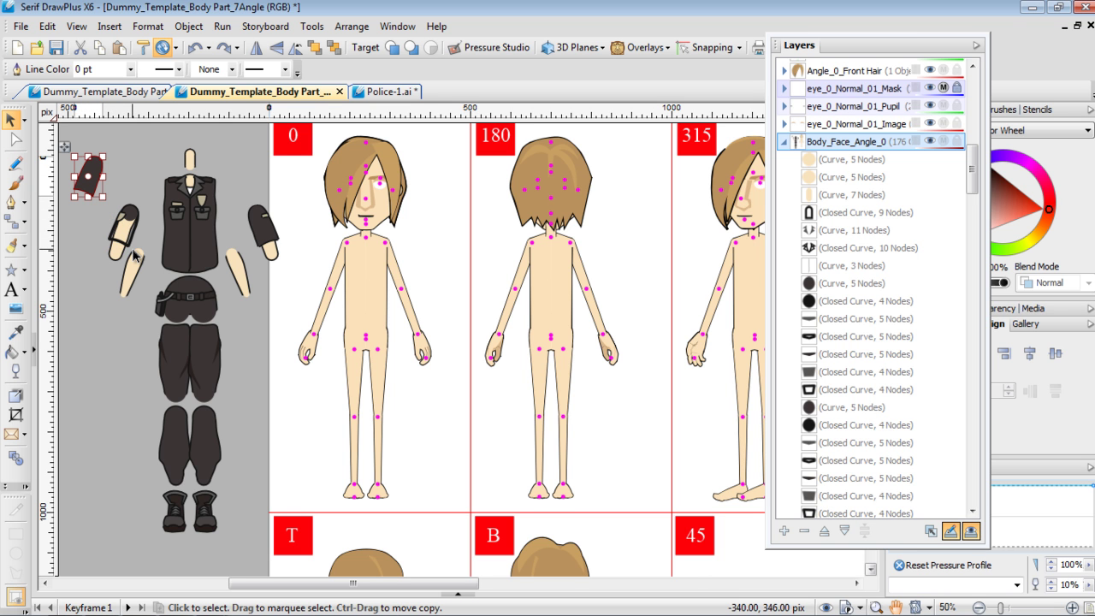
pyautogui.hotkey('ctrl', 'z')
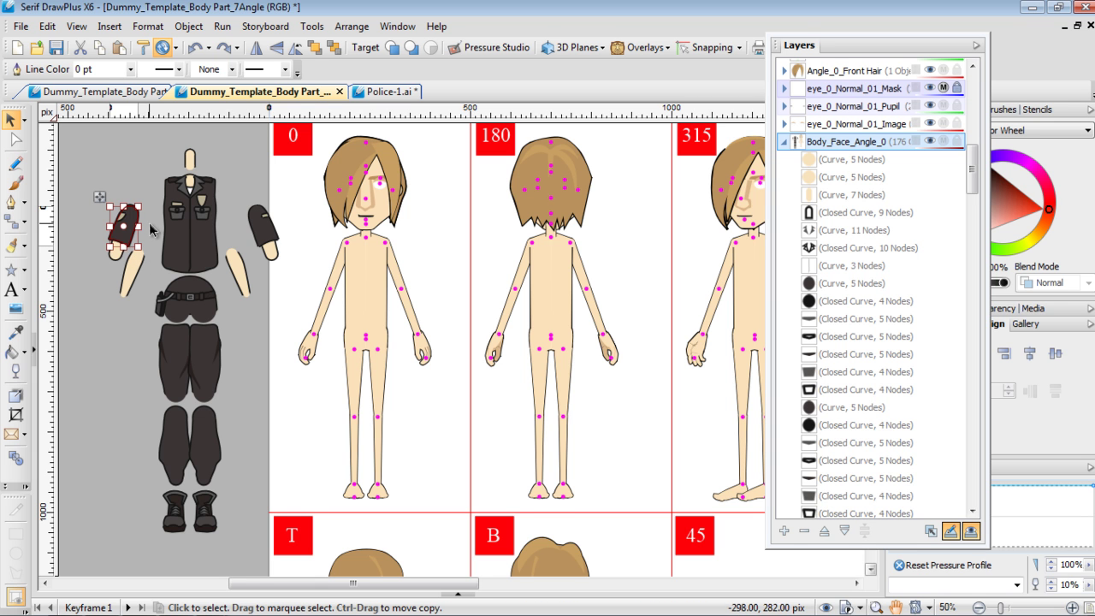
pyautogui.hotkey('ctrl', 'z')
# Try grouping the left upper arm's curves and moving the group slightly, and undo both the move and the grouping
pyautogui.moveTo(93, 189); pyautogui.dragTo(140, 256)
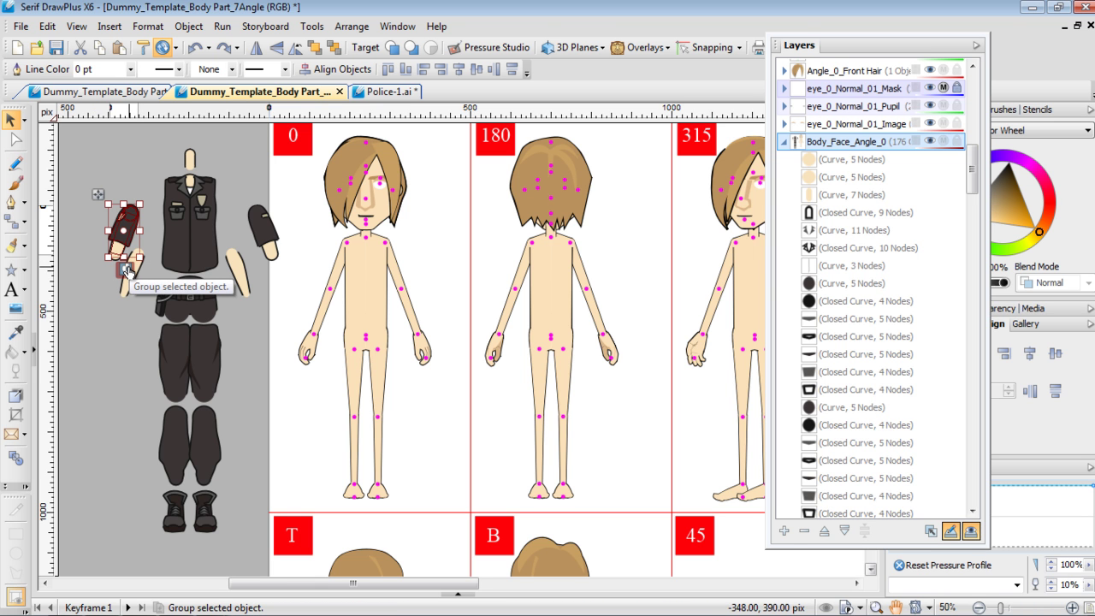
pyautogui.click(126, 270)
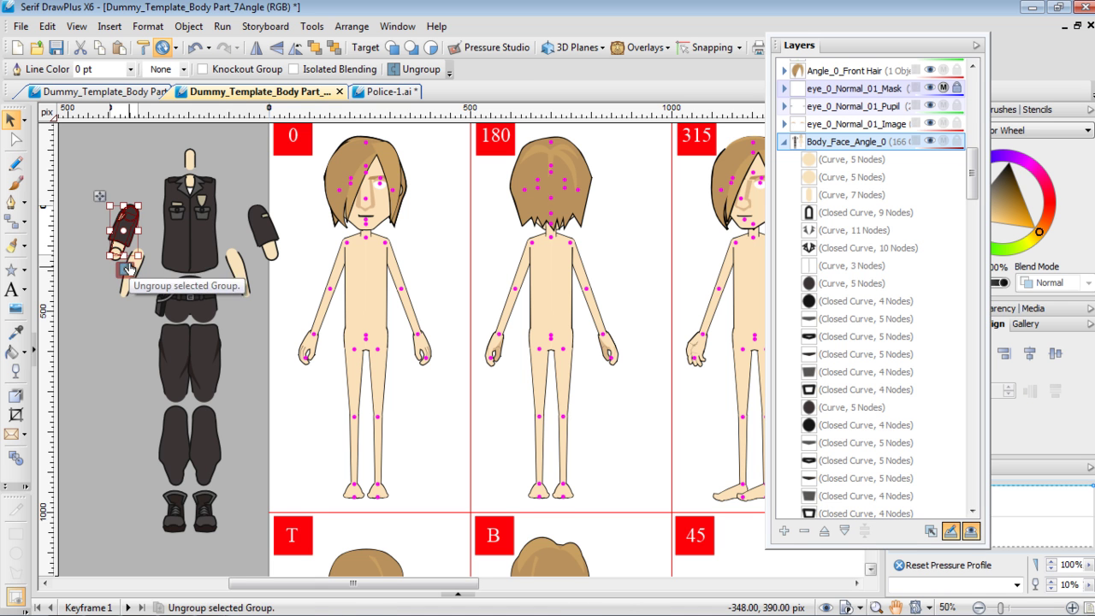
pyautogui.moveTo(135, 236)
pyautogui.mouseDown()
pyautogui.moveTo(133, 209)
pyautogui.moveTo(130, 228)
pyautogui.mouseUp()
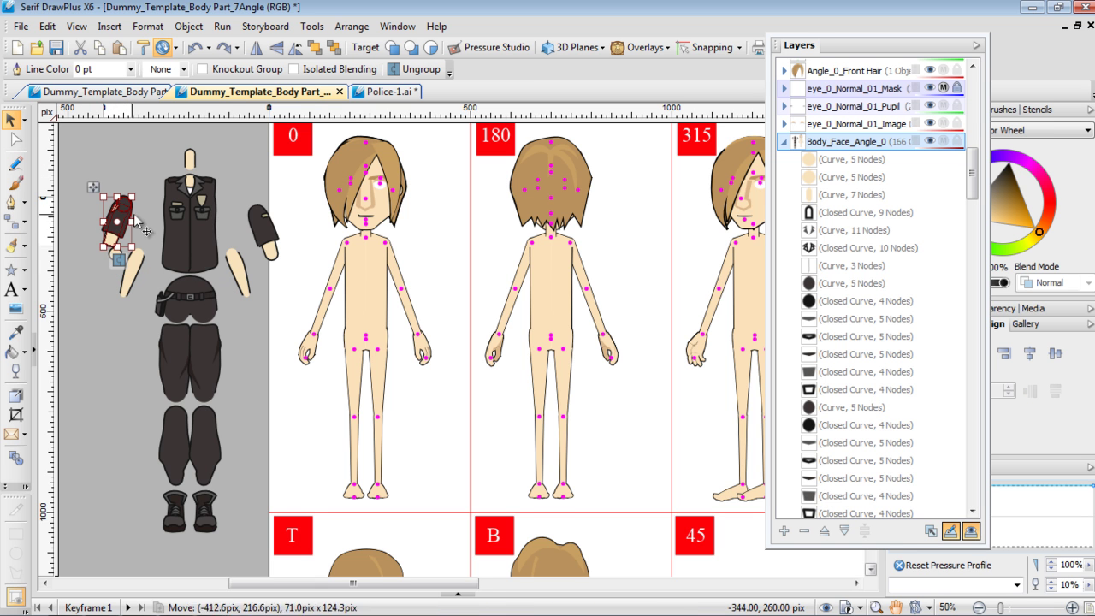
pyautogui.hotkey('ctrl', 'z')
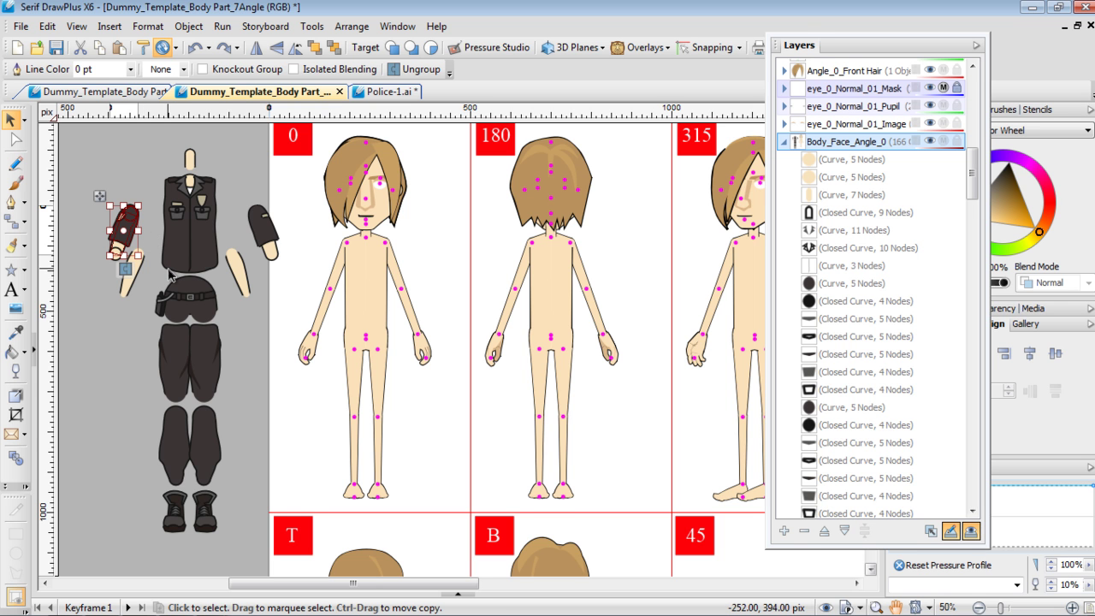
pyautogui.hotkey('ctrl', 'u')
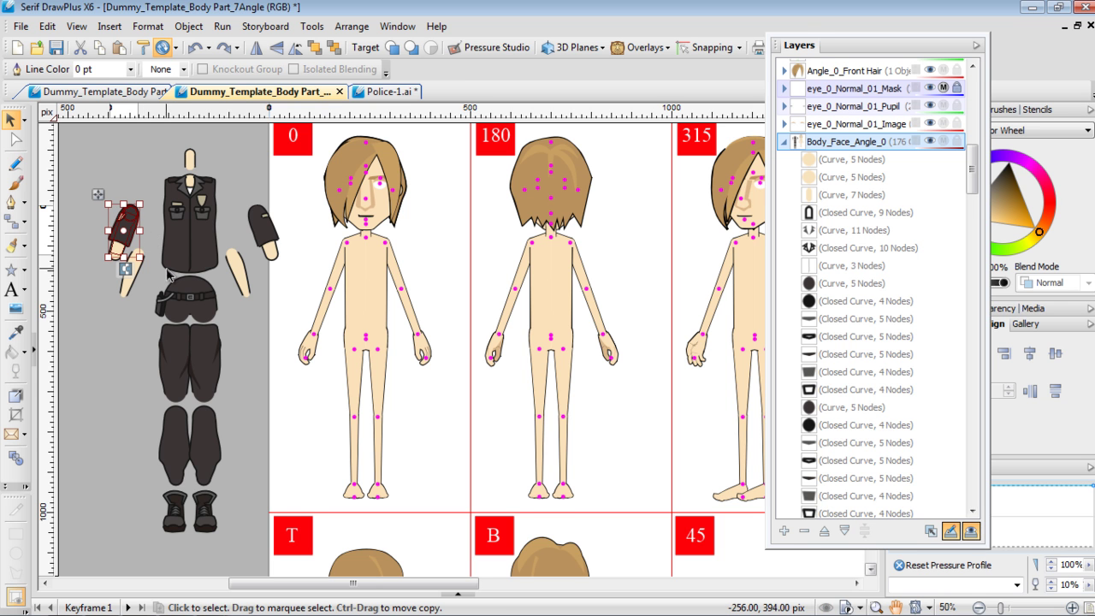
# Group the curves of the police figure's left upper arm and left forearm separately, moving both pieces away from the torso
pyautogui.click(95, 186)
pyautogui.moveTo(99, 194); pyautogui.dragTo(124, 203)
pyautogui.click(125, 275)
pyautogui.moveTo(119, 255)
pyautogui.mouseDown()
pyautogui.moveTo(106, 252)
pyautogui.moveTo(150, 304)
pyautogui.moveTo(104, 271)
pyautogui.mouseUp()
pyautogui.click(130, 308)
# Move the ungrouped neck piece clear of the torso and group the curves of the uniform torso
pyautogui.moveTo(175, 140)
pyautogui.mouseDown()
pyautogui.moveTo(206, 176)
pyautogui.moveTo(197, 158)
pyautogui.moveTo(213, 151)
pyautogui.mouseUp()
pyautogui.click(181, 182)
pyautogui.hotkey('ctrl', 'u')
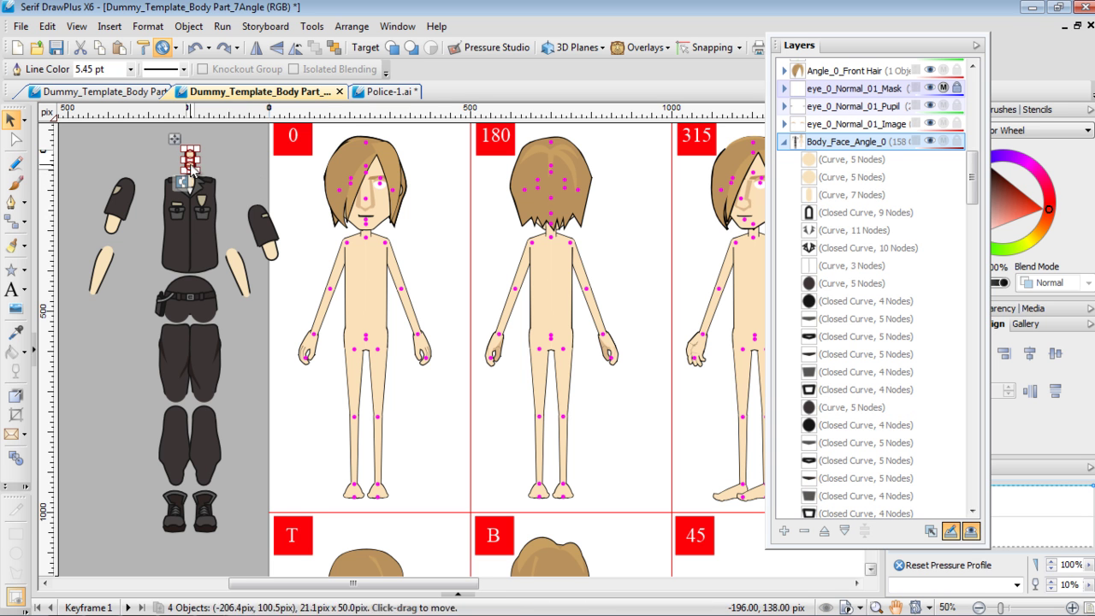
pyautogui.moveTo(192, 167); pyautogui.dragTo(199, 243)
pyautogui.click(203, 285)
# Group the curves of the right upper arm, the right forearm and the belted hips into separate groups
pyautogui.moveTo(239, 193); pyautogui.dragTo(240, 267)
pyautogui.click(265, 272)
pyautogui.click(256, 331)
pyautogui.moveTo(152, 276); pyautogui.dragTo(232, 324)
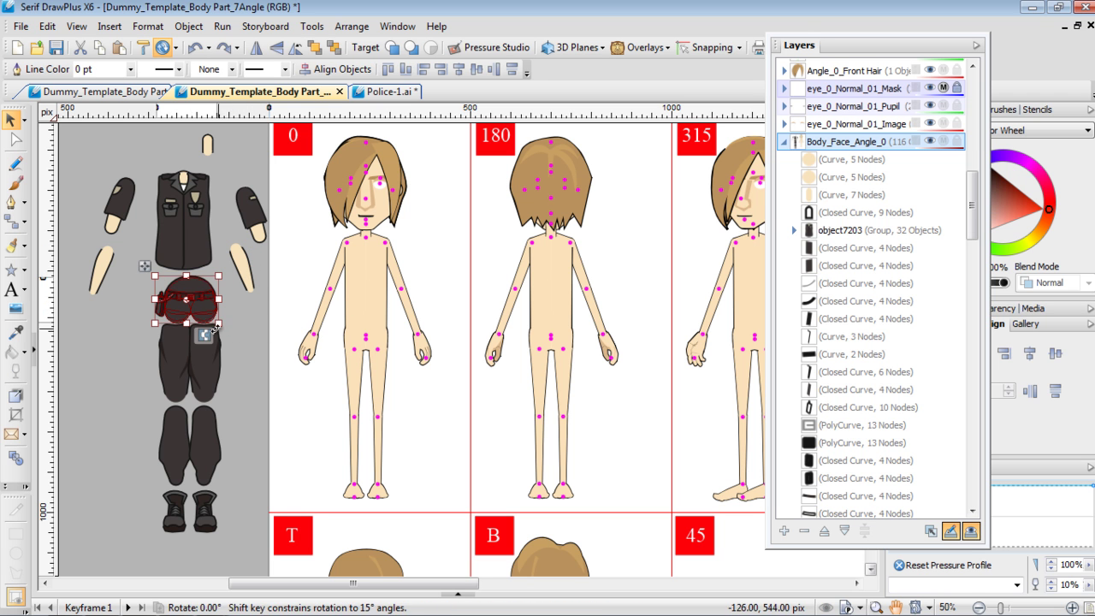
pyautogui.click(204, 335)
# Group each thigh's curves separately and move the two thighs outward, apart from each other
pyautogui.click(159, 342)
pyautogui.moveTo(151, 319); pyautogui.dragTo(194, 409)
pyautogui.click(177, 417)
pyautogui.moveTo(181, 351); pyautogui.dragTo(164, 349)
pyautogui.moveTo(227, 316); pyautogui.dragTo(185, 414)
pyautogui.click(206, 414)
pyautogui.moveTo(213, 360); pyautogui.dragTo(237, 349)
# Group the curves of each lower leg separately and set the left lower leg apart from the right one
pyautogui.moveTo(190, 395); pyautogui.dragTo(229, 487)
pyautogui.click(206, 497)
pyautogui.moveTo(157, 404); pyautogui.dragTo(190, 539)
pyautogui.hotkey('ctrl', 'z')
pyautogui.click(133, 426)
pyautogui.hotkey('ctrl', 'g')
pyautogui.click(151, 481)
# Group the curves of the left boot and the right boot as two separate groups
pyautogui.click(176, 544)
pyautogui.moveTo(227, 486); pyautogui.dragTo(189, 539)
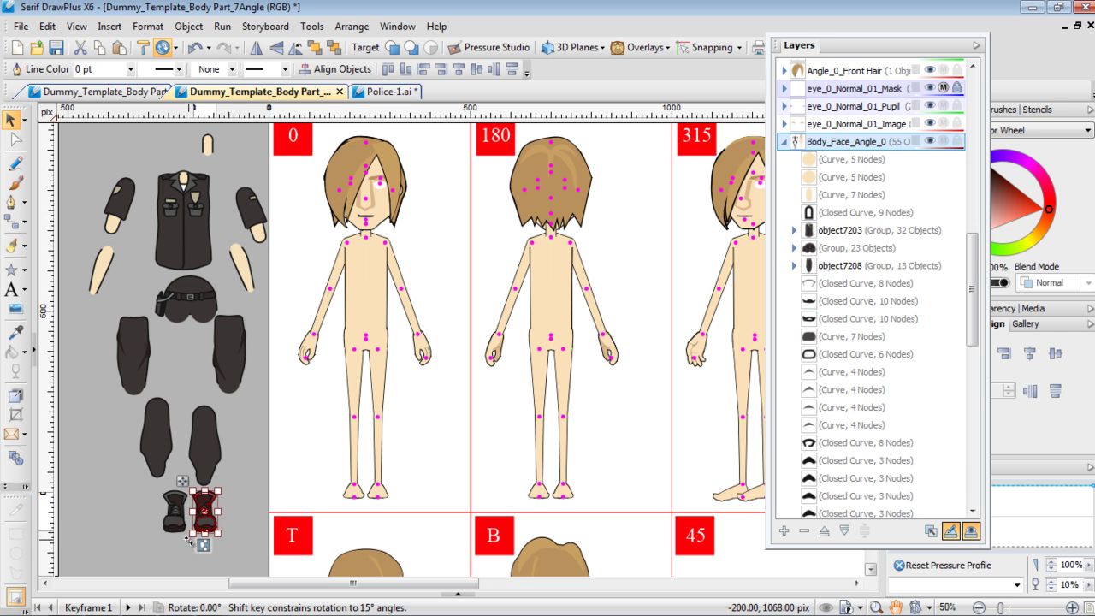
pyautogui.click(202, 545)
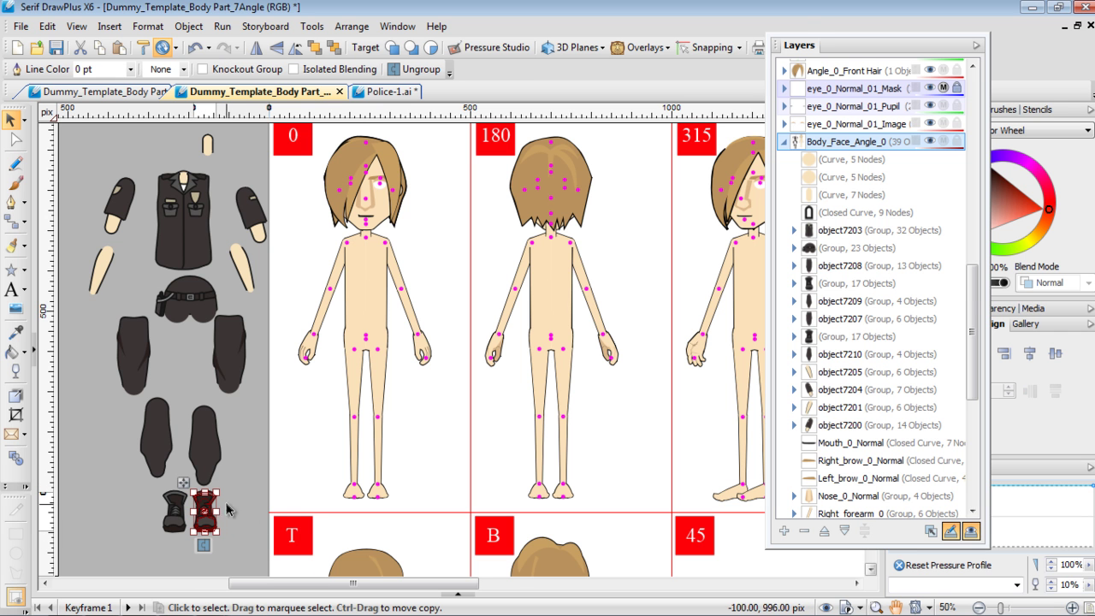
# Move the grouped right thigh slightly outward and the grouped hips slightly down
pyautogui.moveTo(234, 368); pyautogui.dragTo(246, 374)
pyautogui.moveTo(192, 289); pyautogui.dragTo(192, 308)
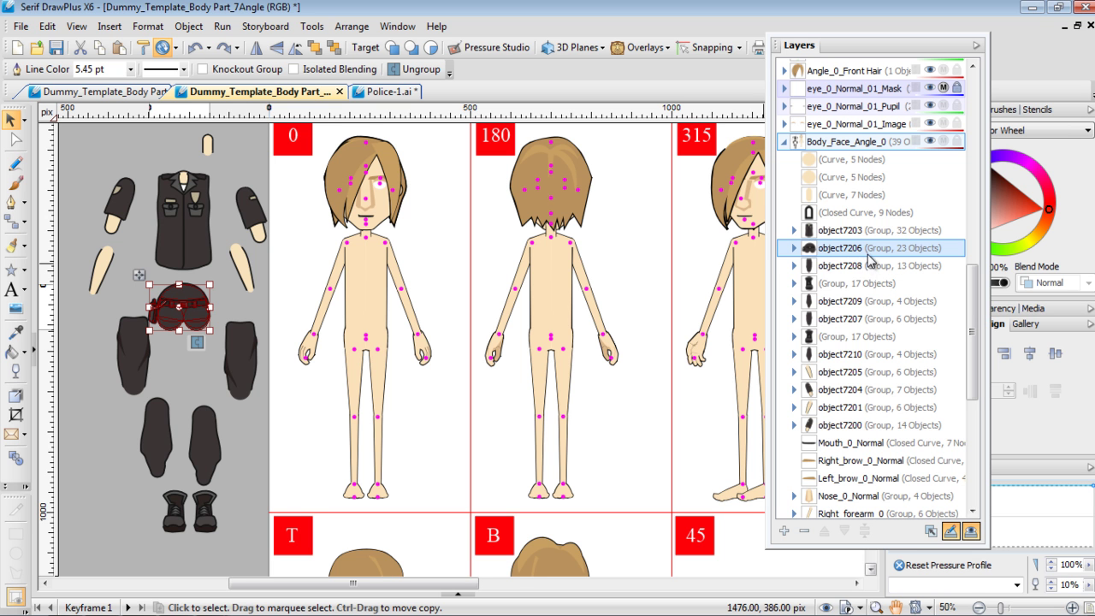
# Locate the 0-angle dummy's upper torso group in the layer list and copy its name, Upper_torso_0
pyautogui.moveTo(980, 312); pyautogui.dragTo(972, 346)
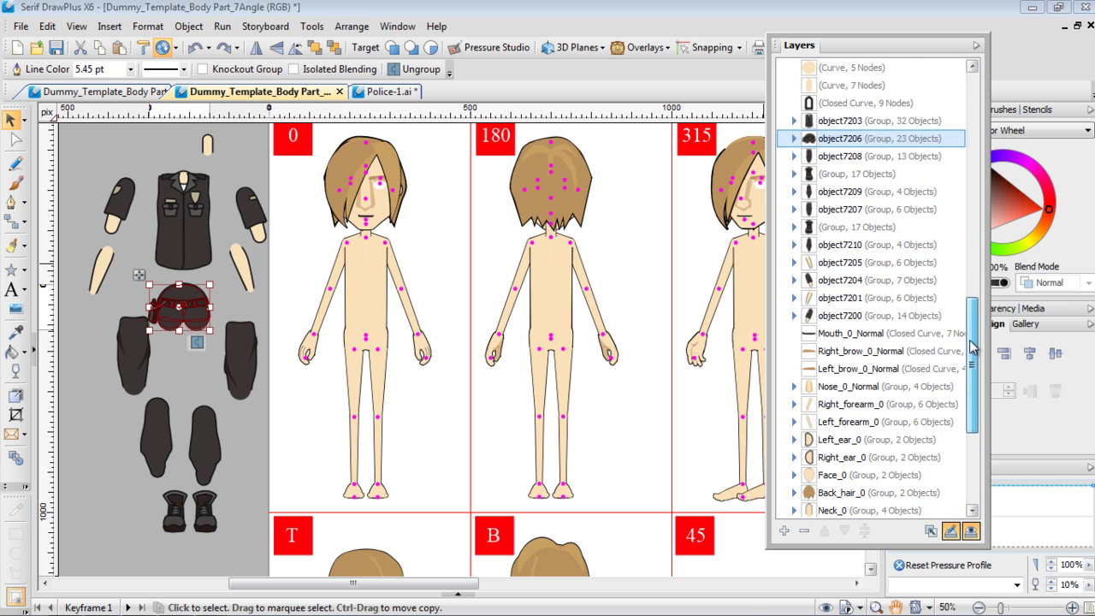
pyautogui.click(380, 289)
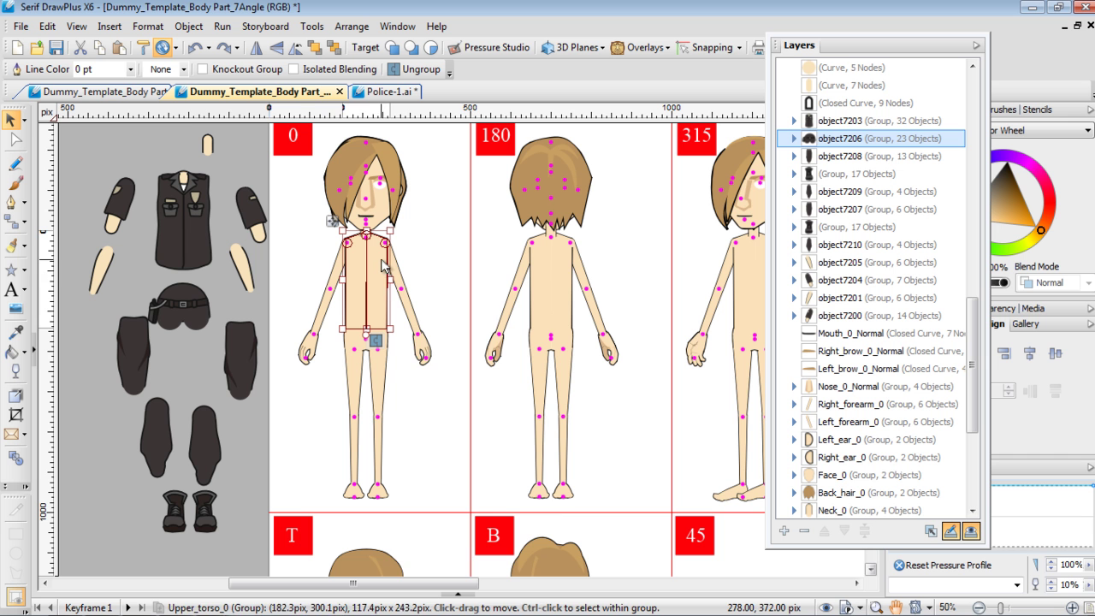
pyautogui.rightClick(382, 262)
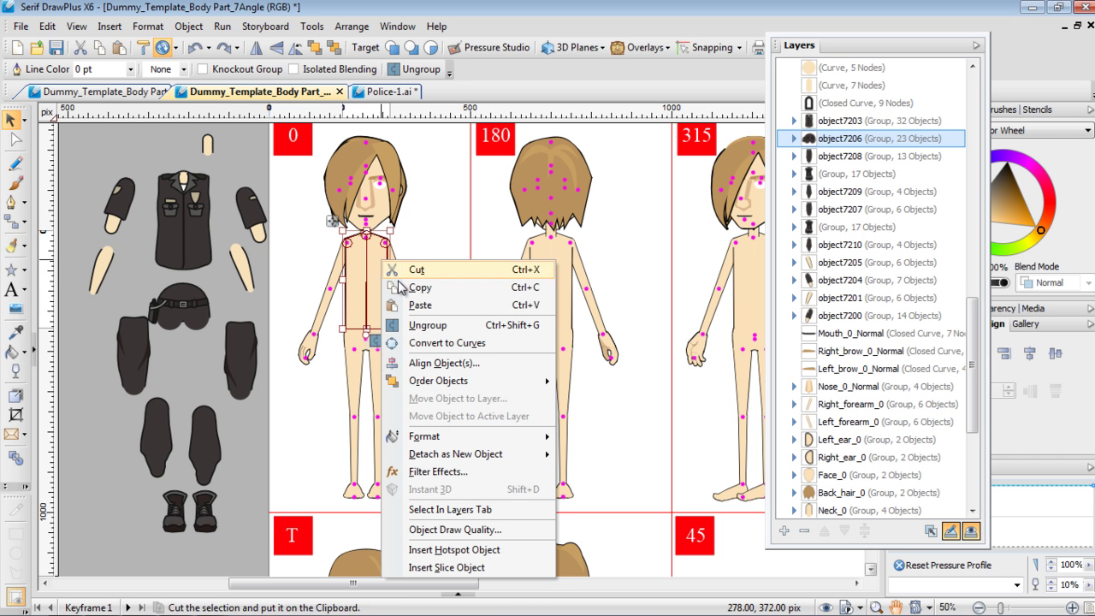
pyautogui.click(483, 509)
pyautogui.moveTo(972, 316); pyautogui.dragTo(985, 382)
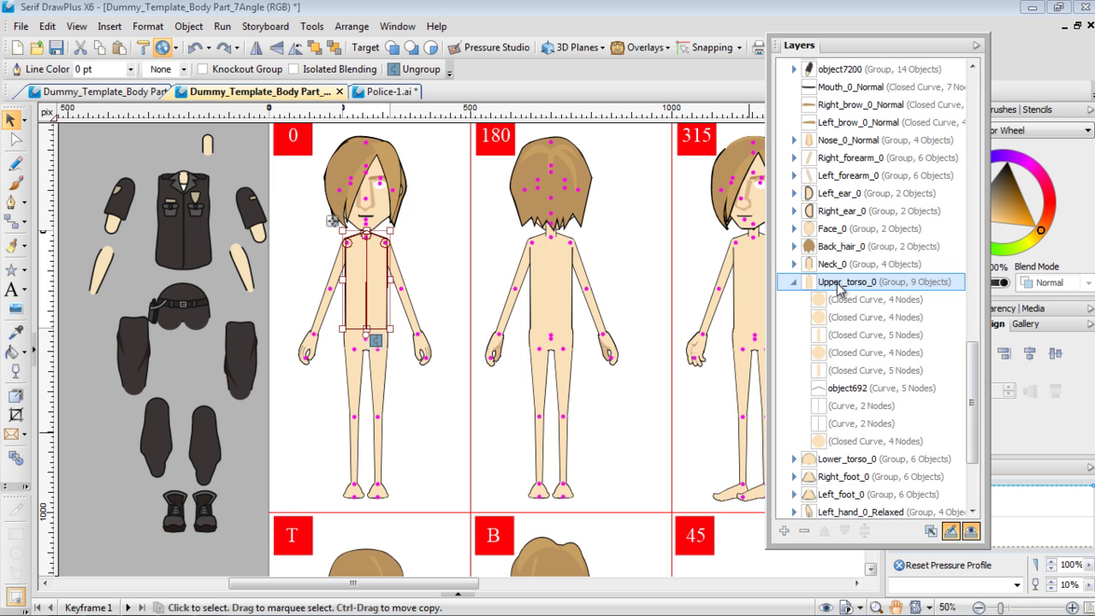
pyautogui.doubleClick(838, 285)
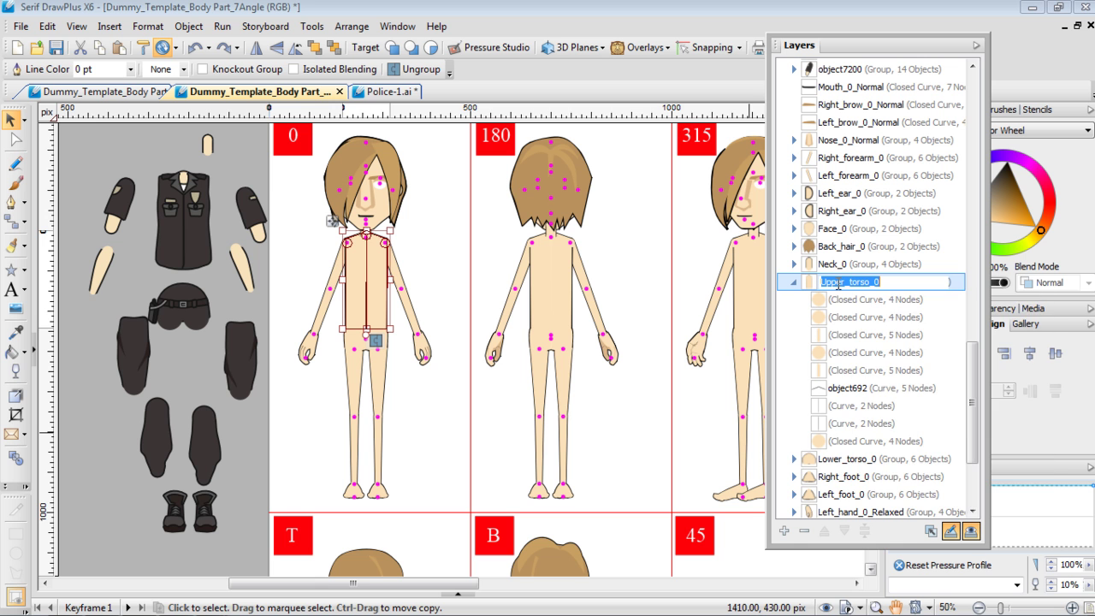
pyautogui.rightClick(839, 285)
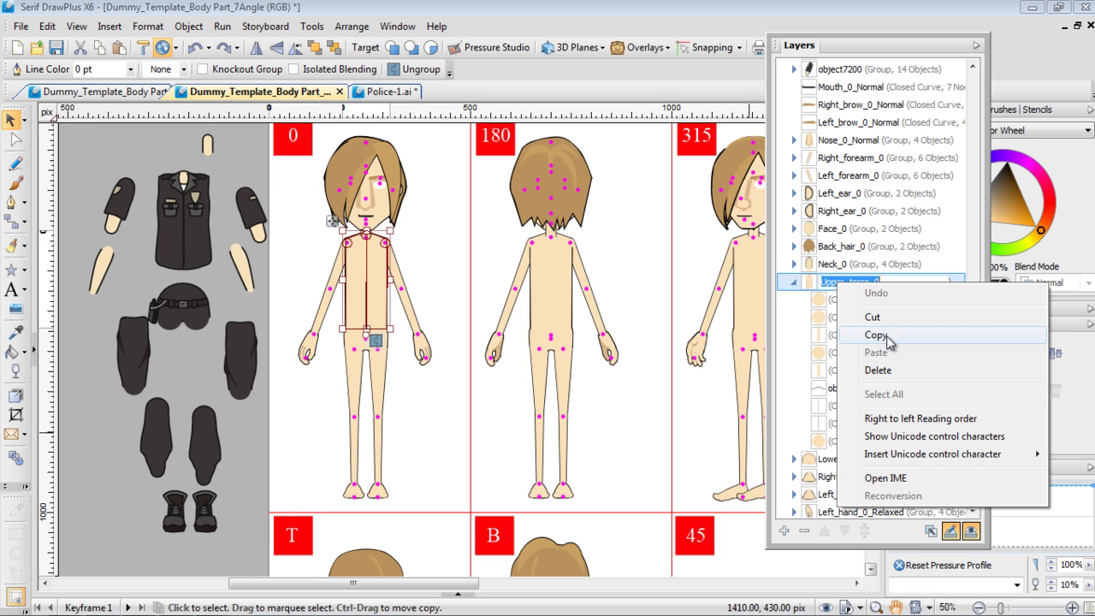
pyautogui.click(876, 335)
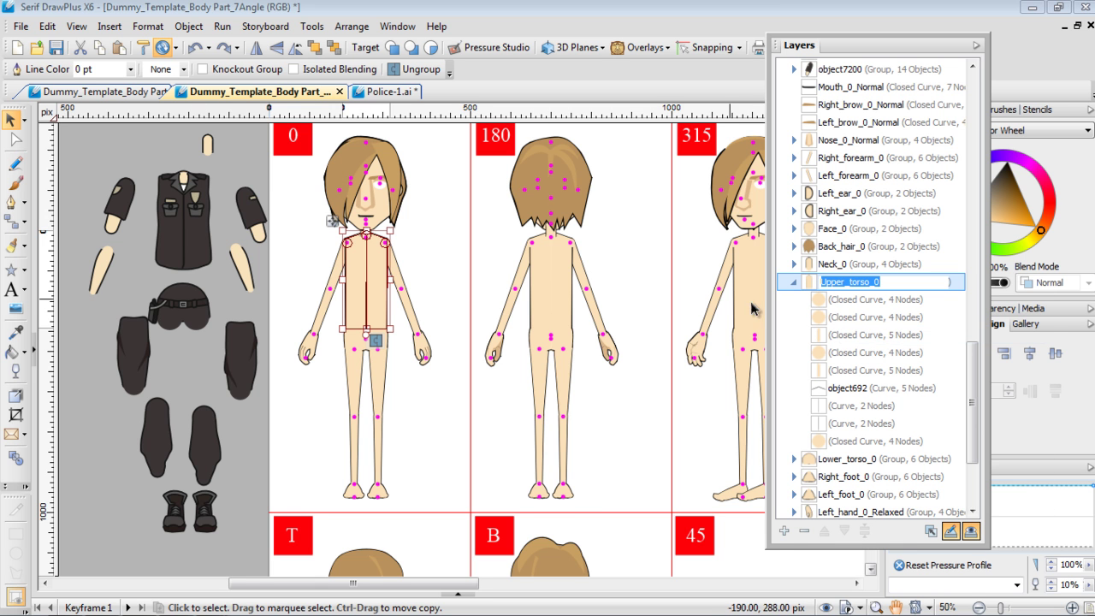
pyautogui.click(796, 283)
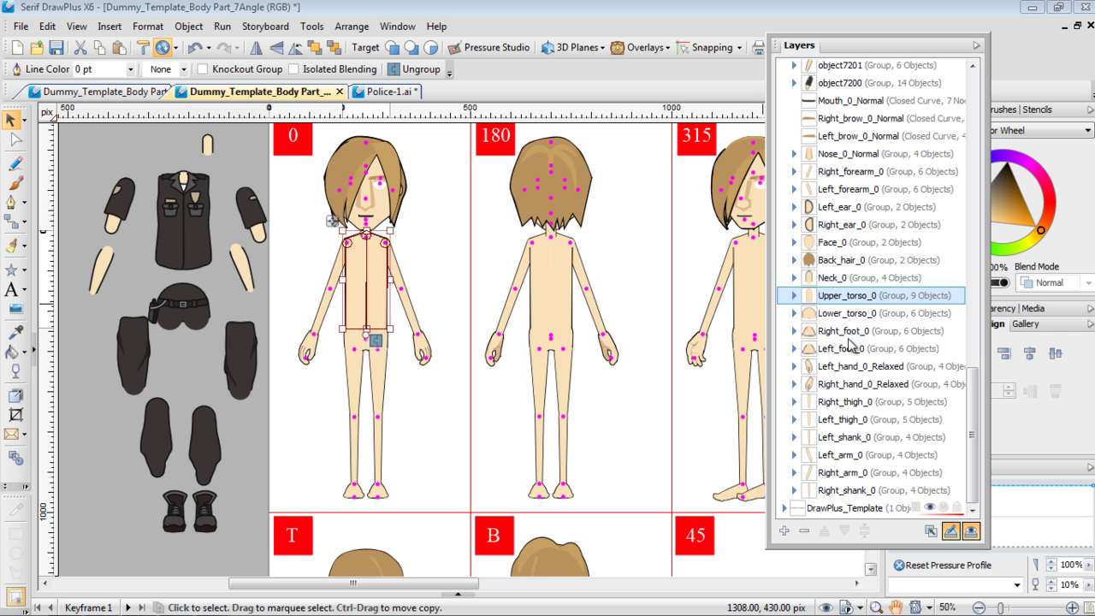
# Locate the police jacket torso group in the layer list and rename it Upper_torso_0
pyautogui.click(198, 239)
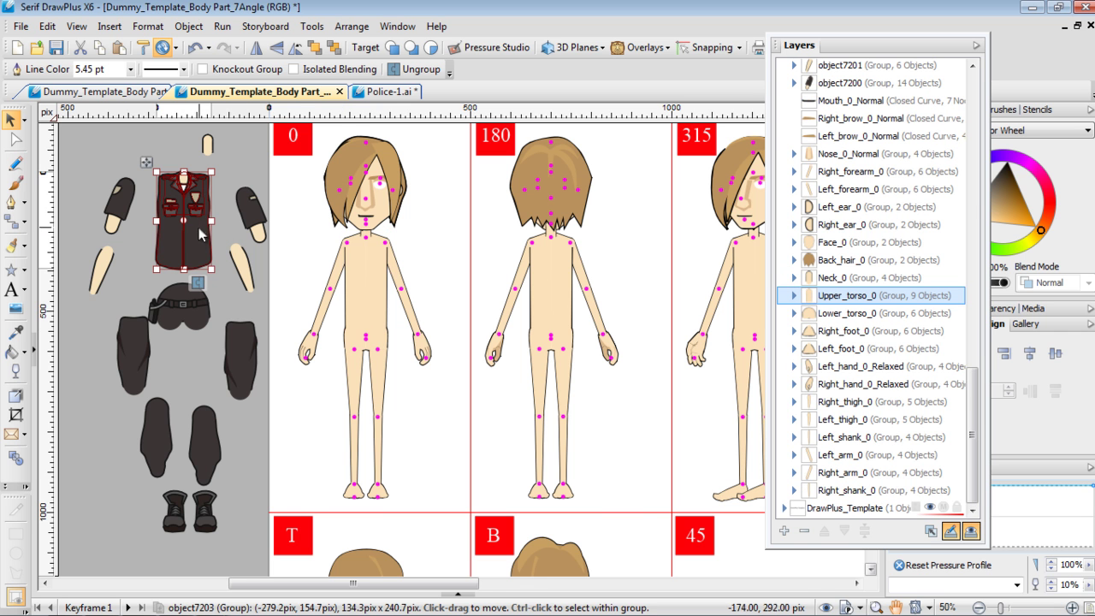
pyautogui.rightClick(198, 229)
pyautogui.moveTo(288, 411)
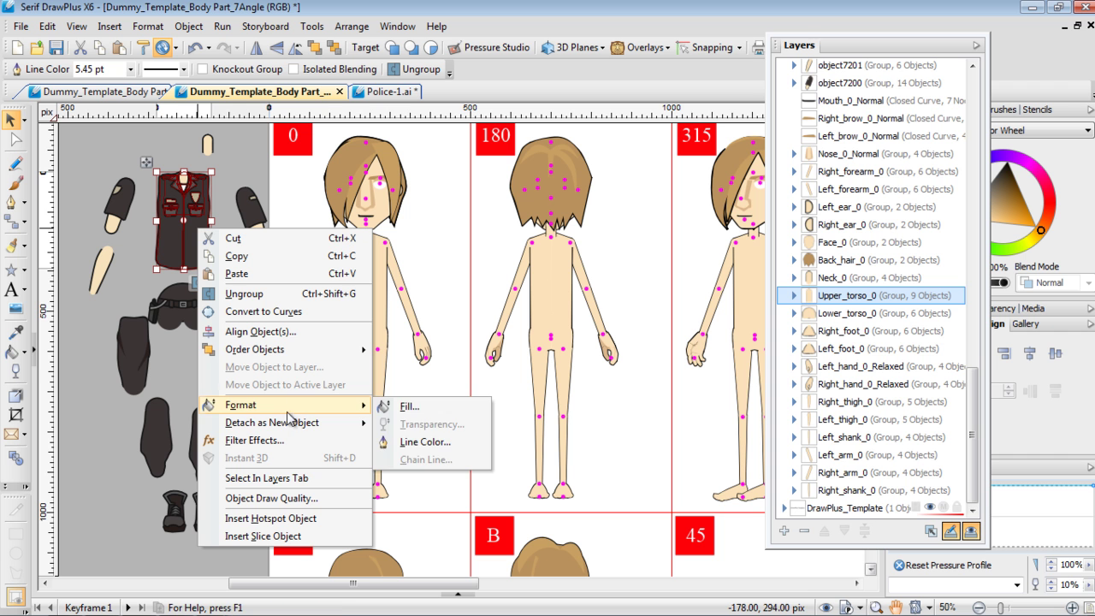
pyautogui.click(288, 478)
pyautogui.moveTo(972, 334); pyautogui.dragTo(973, 262)
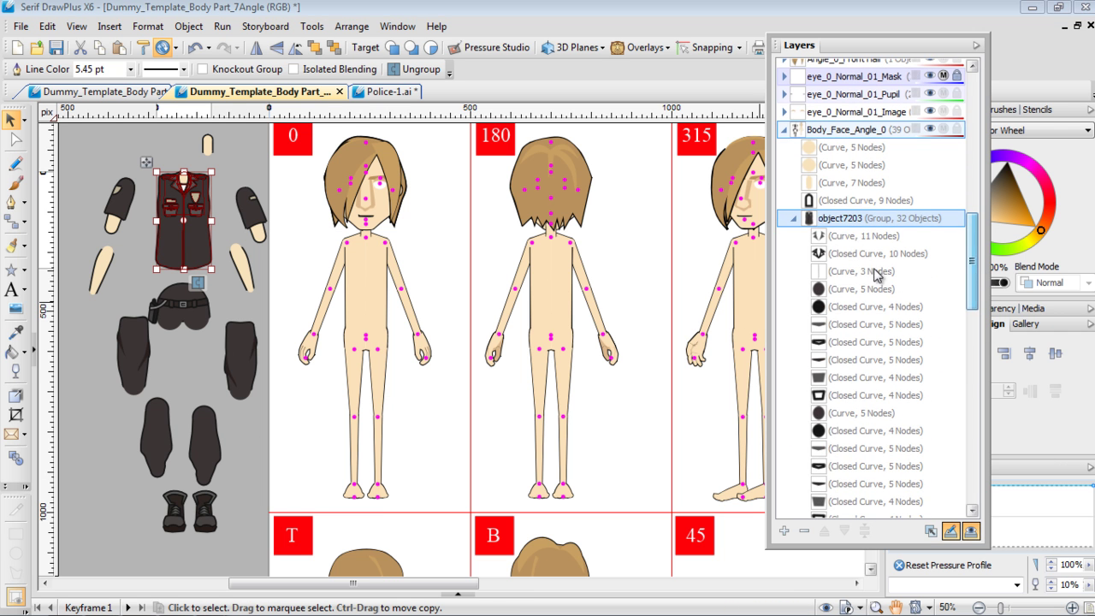
pyautogui.doubleClick(843, 218)
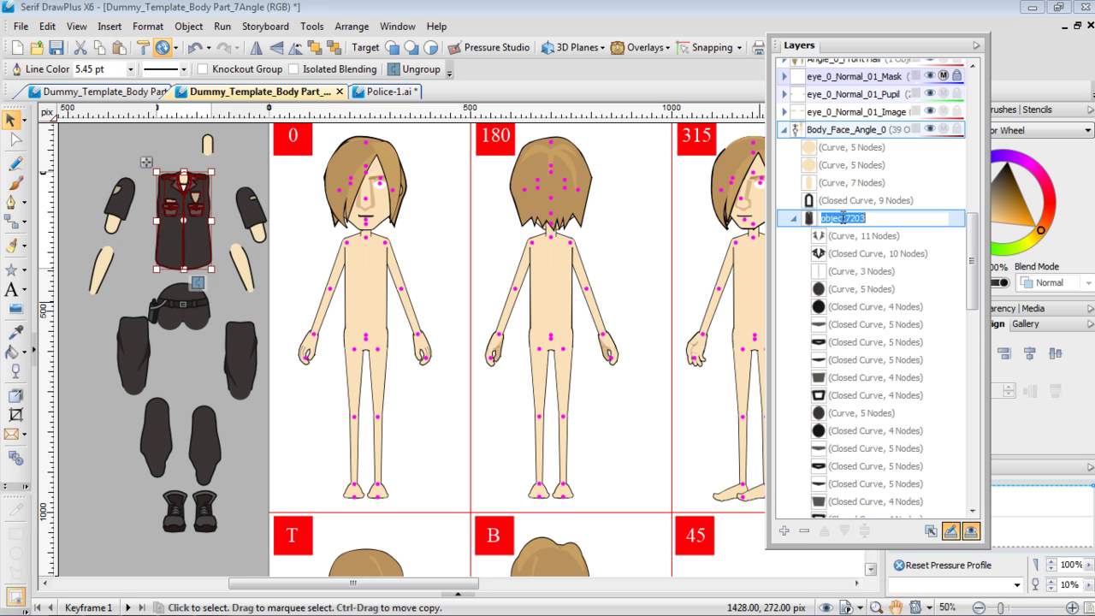
pyautogui.rightClick(843, 219)
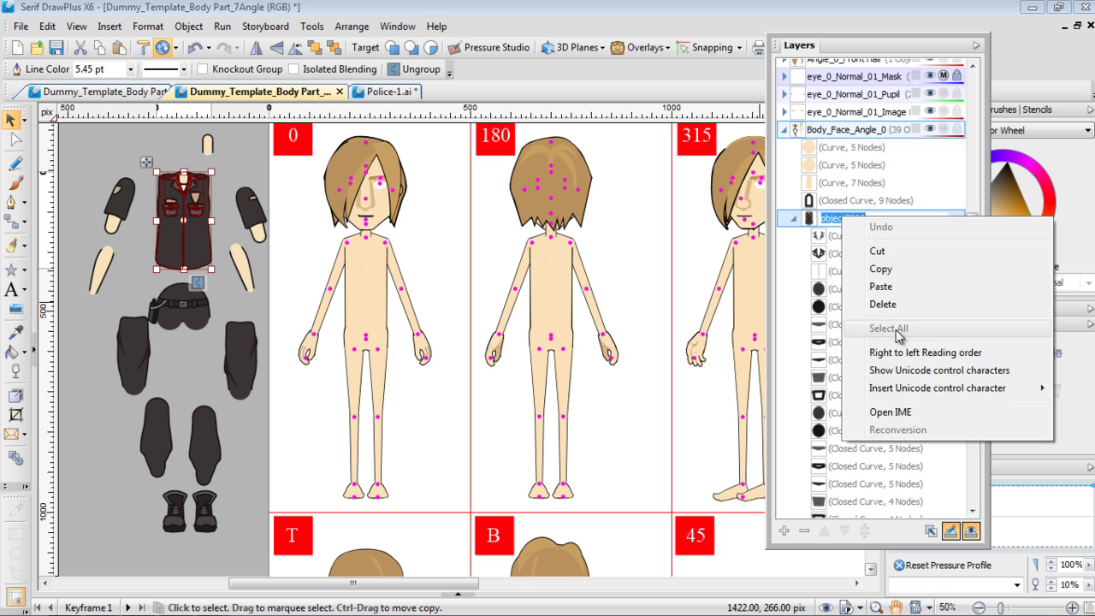
pyautogui.click(903, 288)
pyautogui.press('Return')
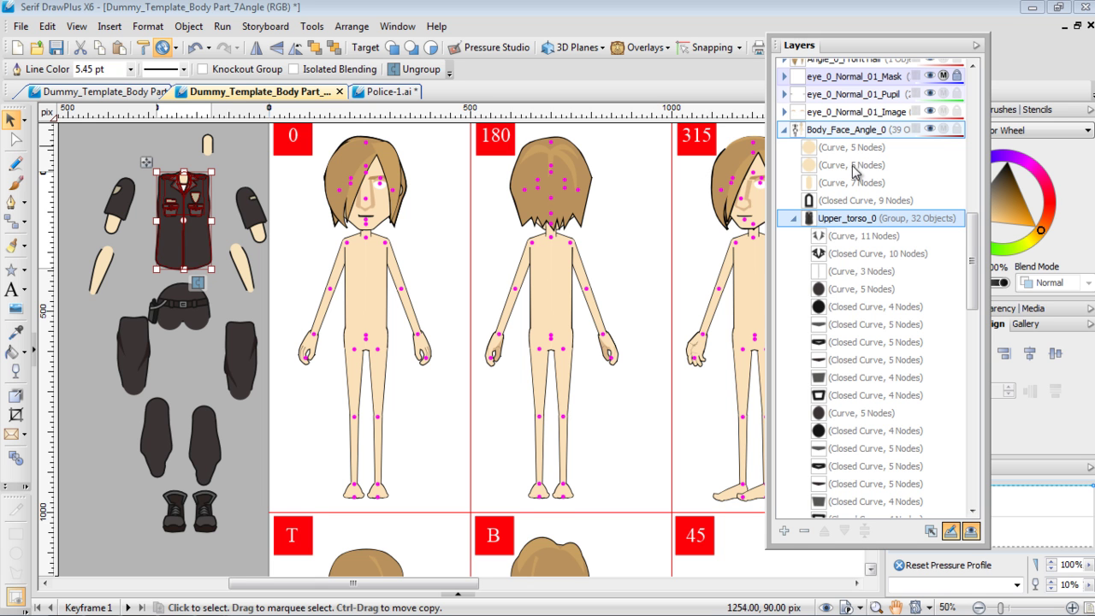
pyautogui.click(795, 220)
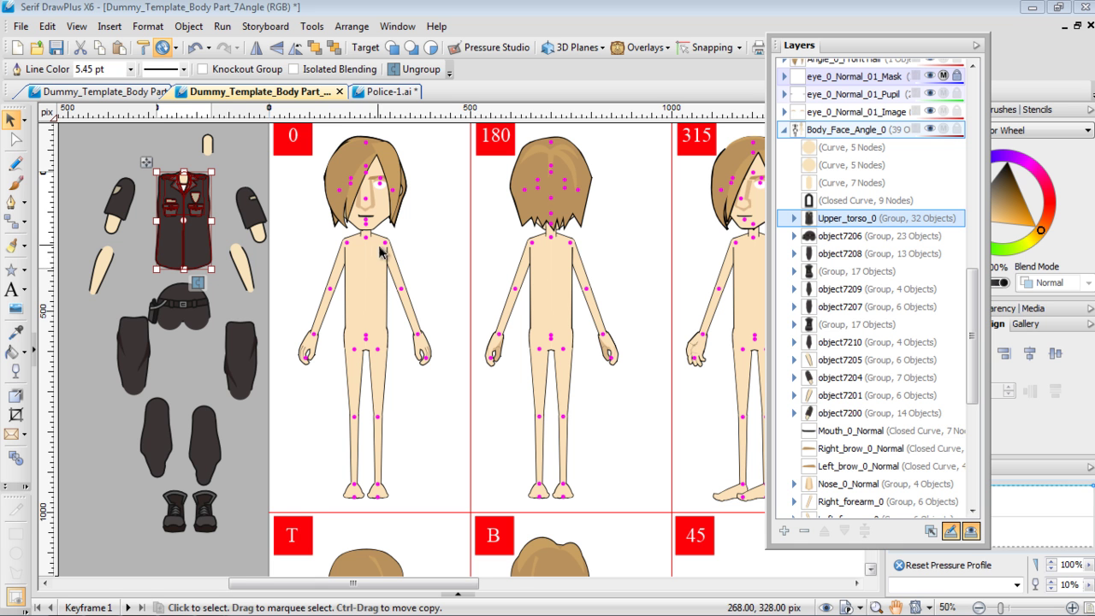
# Locate the 0-angle dummy's neck group in the layer list and copy its name, Neck_0
pyautogui.scroll(12, 339, 291)
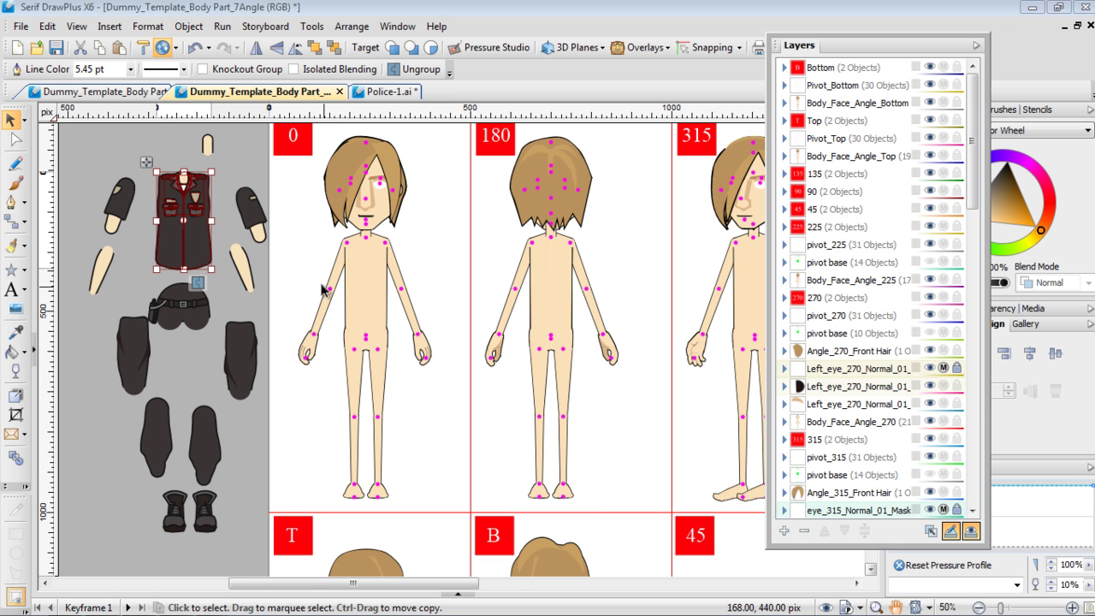
pyautogui.click(306, 251)
pyautogui.scroll(1, 305, 258)
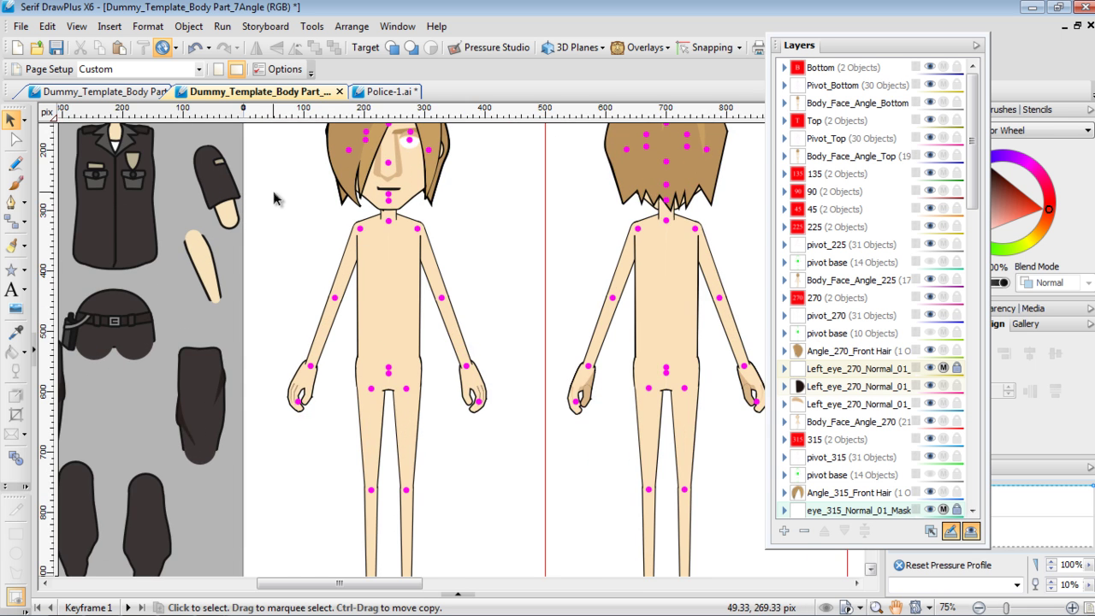
pyautogui.scroll(-1, 273, 198)
pyautogui.scroll(2, 345, 333)
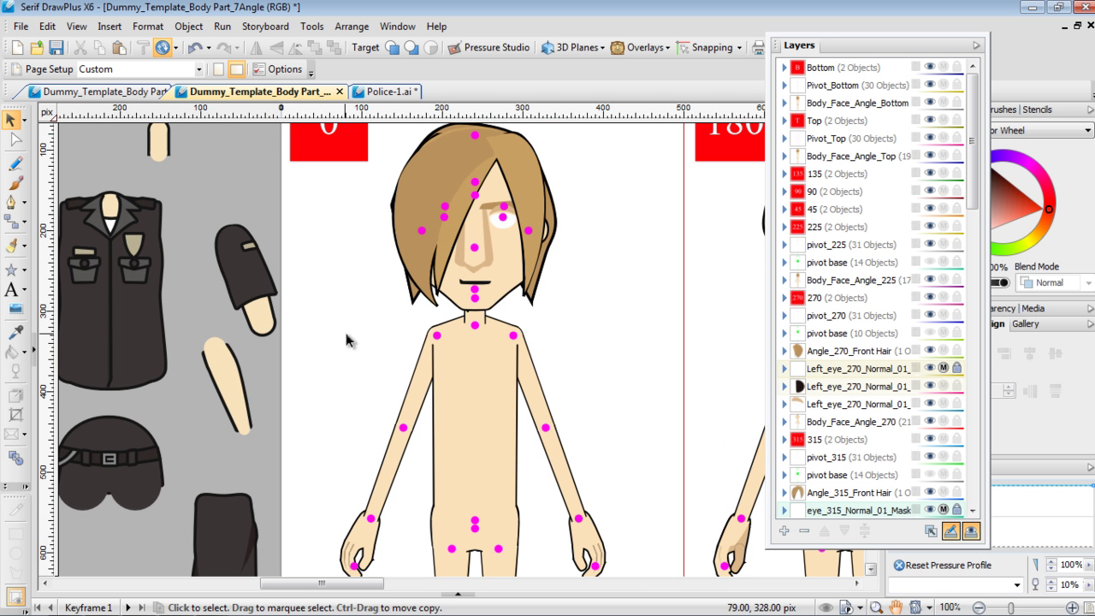
pyautogui.click(481, 322)
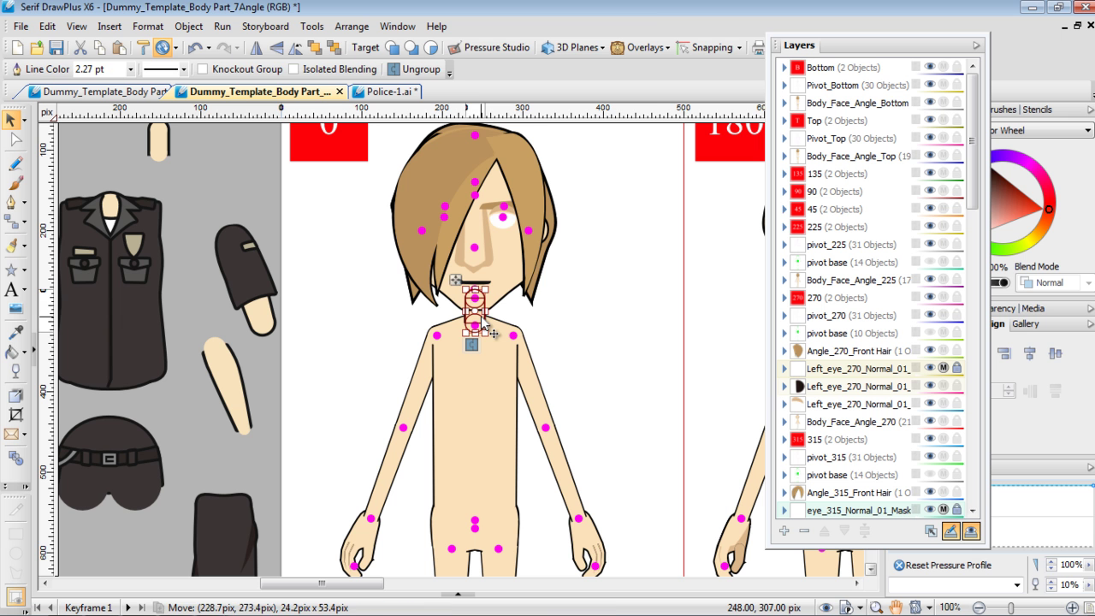
pyautogui.rightClick(481, 321)
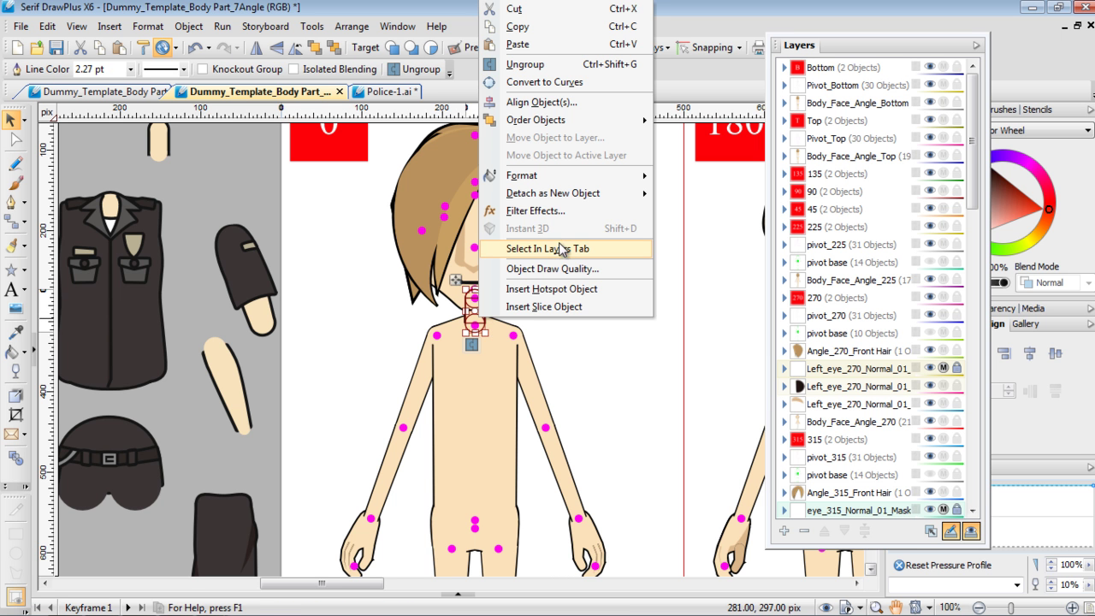
pyautogui.click(567, 247)
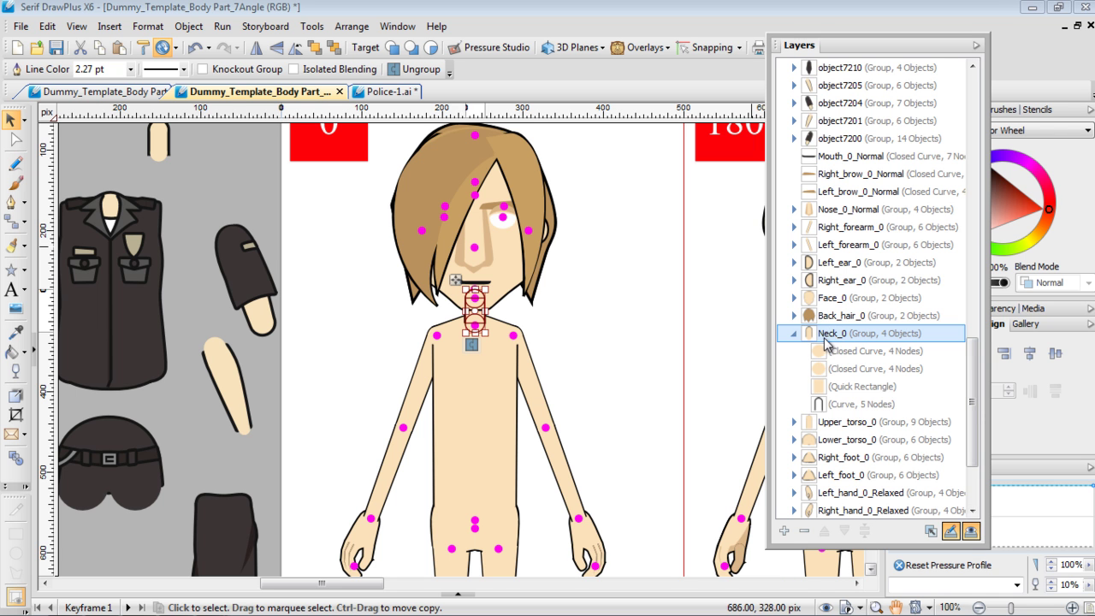
pyautogui.doubleClick(823, 335)
pyautogui.rightClick(829, 333)
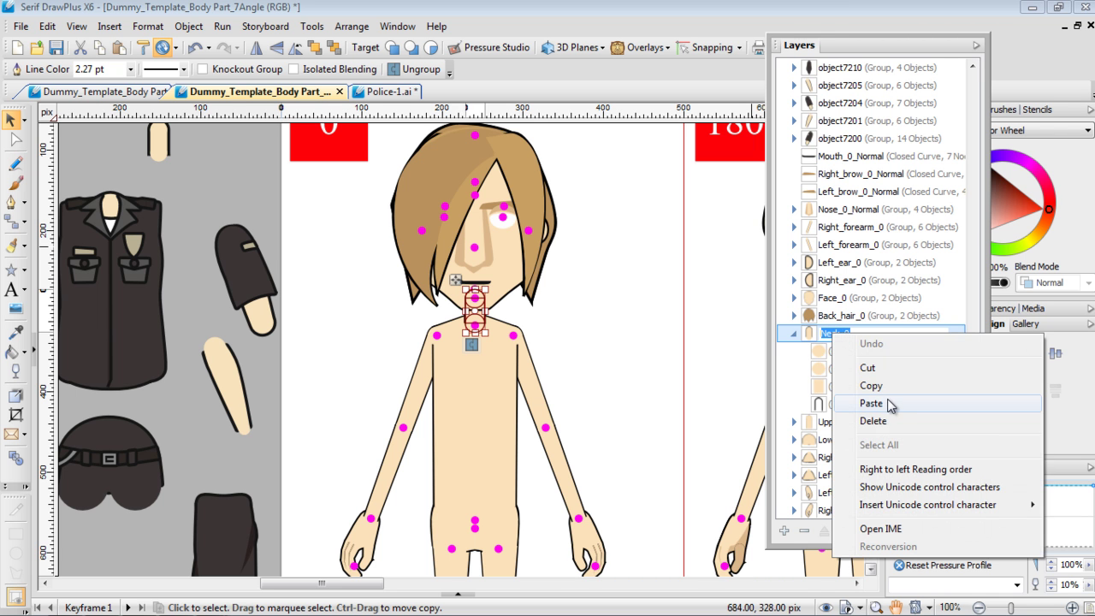
pyautogui.click(888, 393)
pyautogui.click(795, 334)
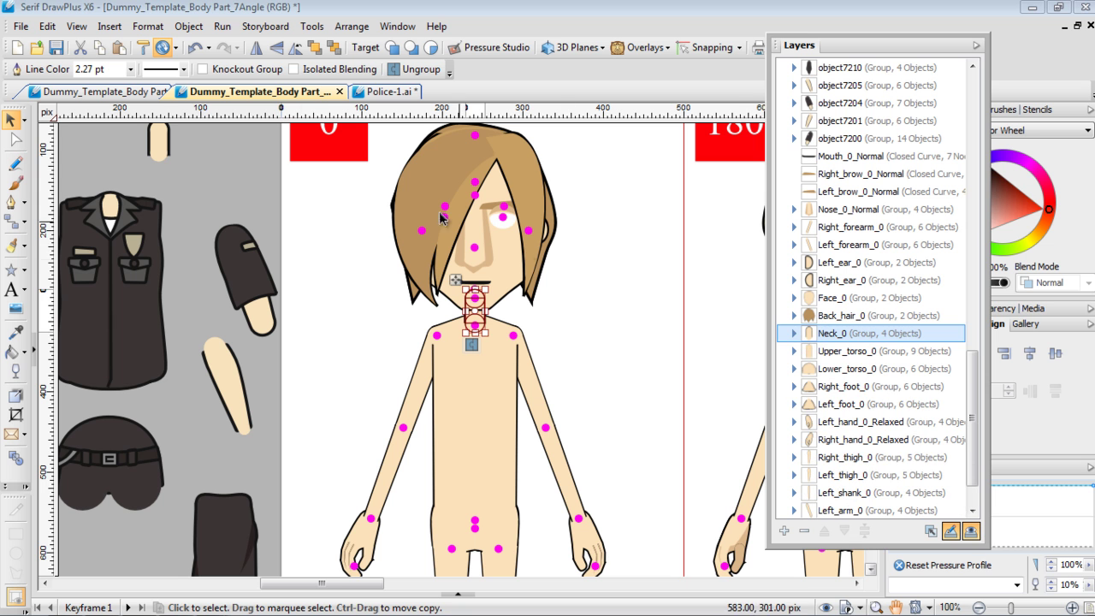
# Group the four curves of the police character's neck above the jacket
pyautogui.click(159, 155)
pyautogui.scroll(1, 181, 177)
pyautogui.moveTo(129, 161); pyautogui.dragTo(196, 222)
pyautogui.click(156, 221)
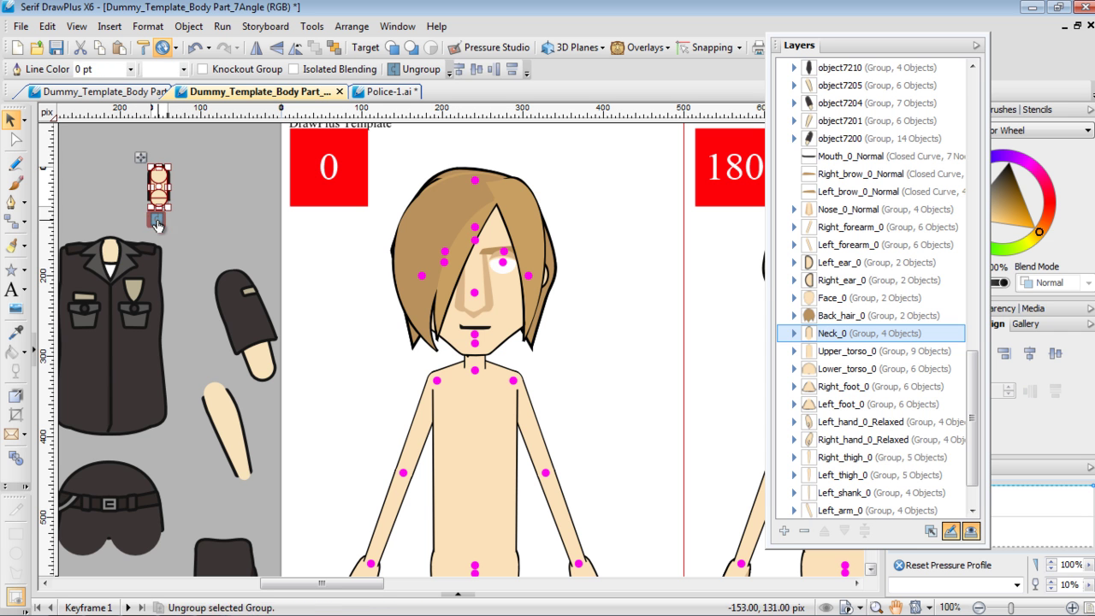
# Locate the police character's neck group in the layer list and rename it Neck_0
pyautogui.rightClick(160, 180)
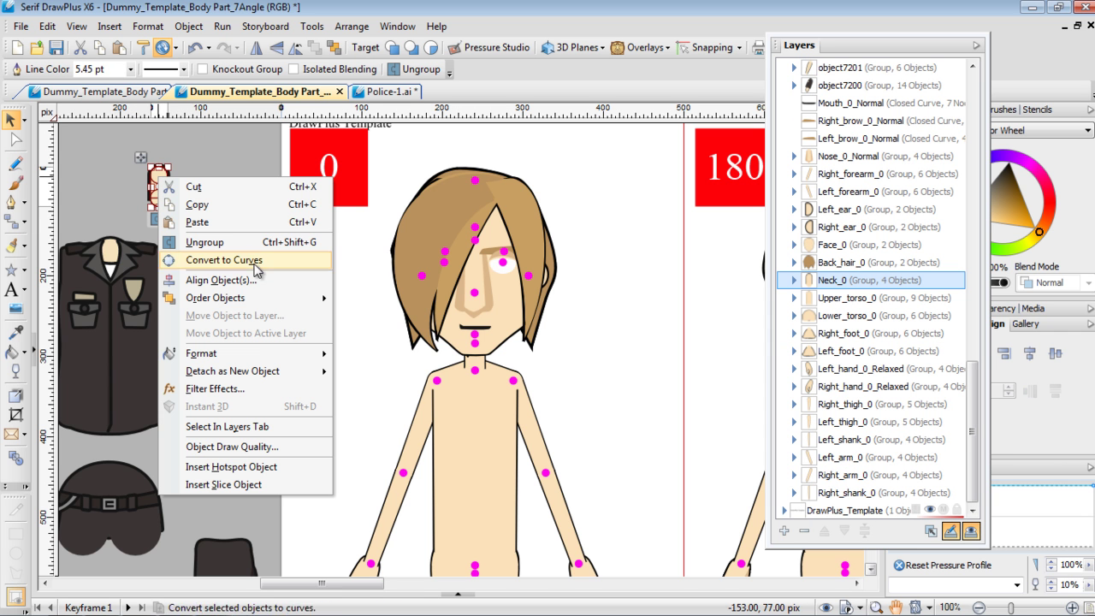
pyautogui.click(256, 426)
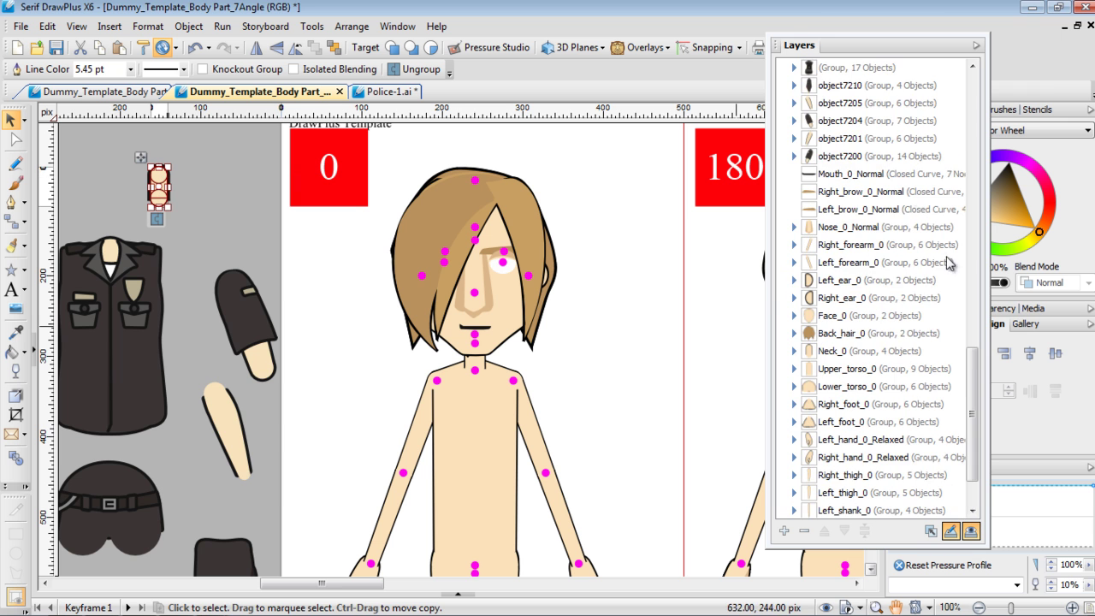
pyautogui.moveTo(975, 410); pyautogui.dragTo(981, 248)
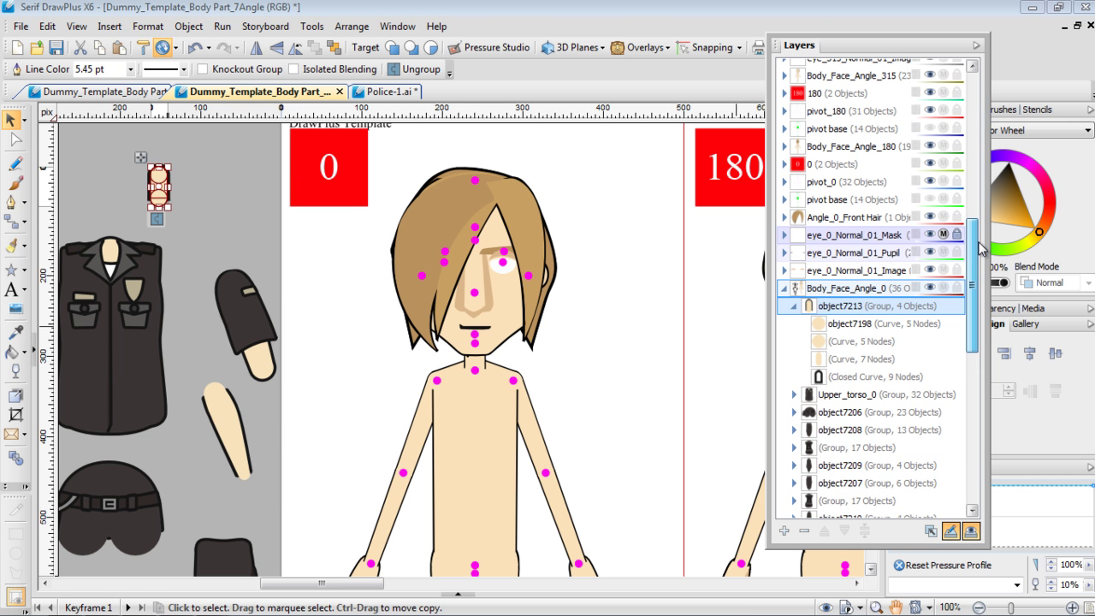
pyautogui.doubleClick(851, 310)
pyautogui.rightClick(851, 310)
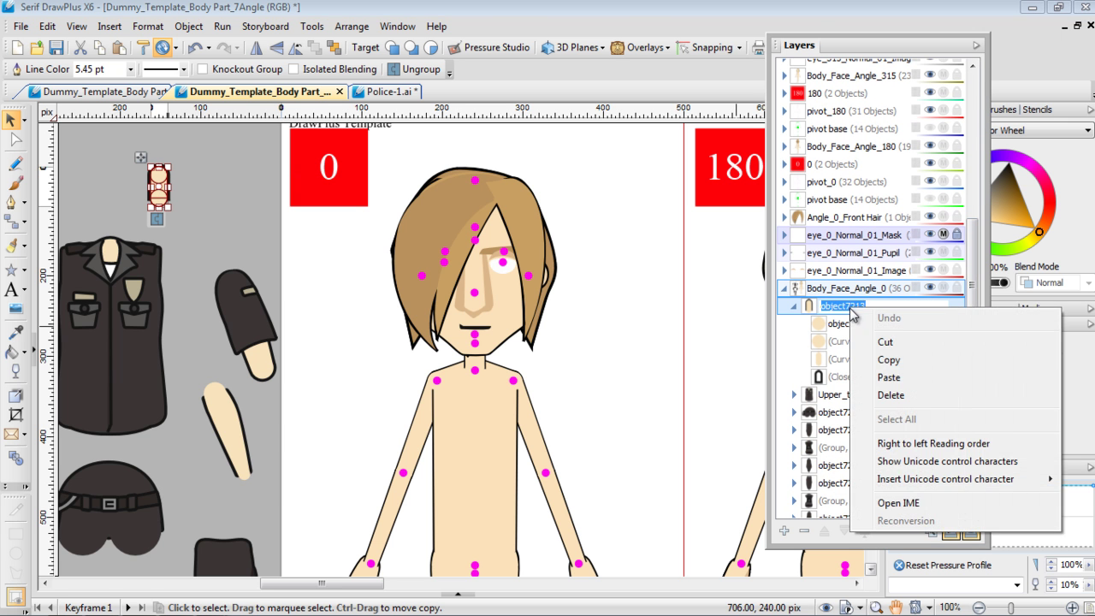
pyautogui.click(905, 378)
pyautogui.press('Return')
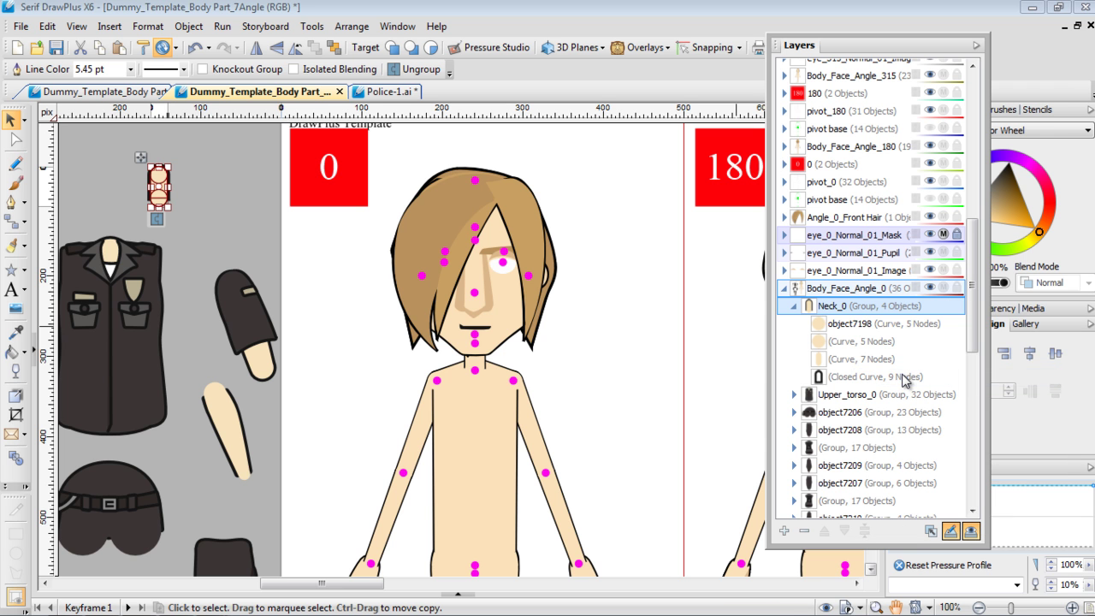
pyautogui.click(242, 231)
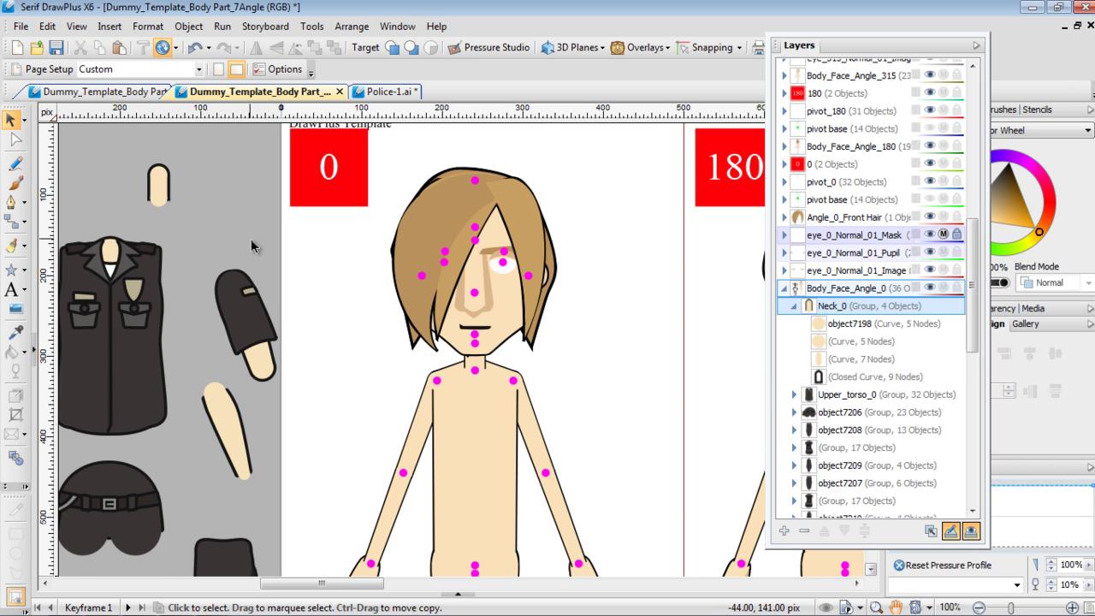
# Locate the 0-angle dummy's left upper arm group in the layer list and copy its name, Left_arm_0
pyautogui.scroll(-2, 244, 235)
pyautogui.moveTo(215, 257); pyautogui.dragTo(302, 345)
pyautogui.click(538, 388)
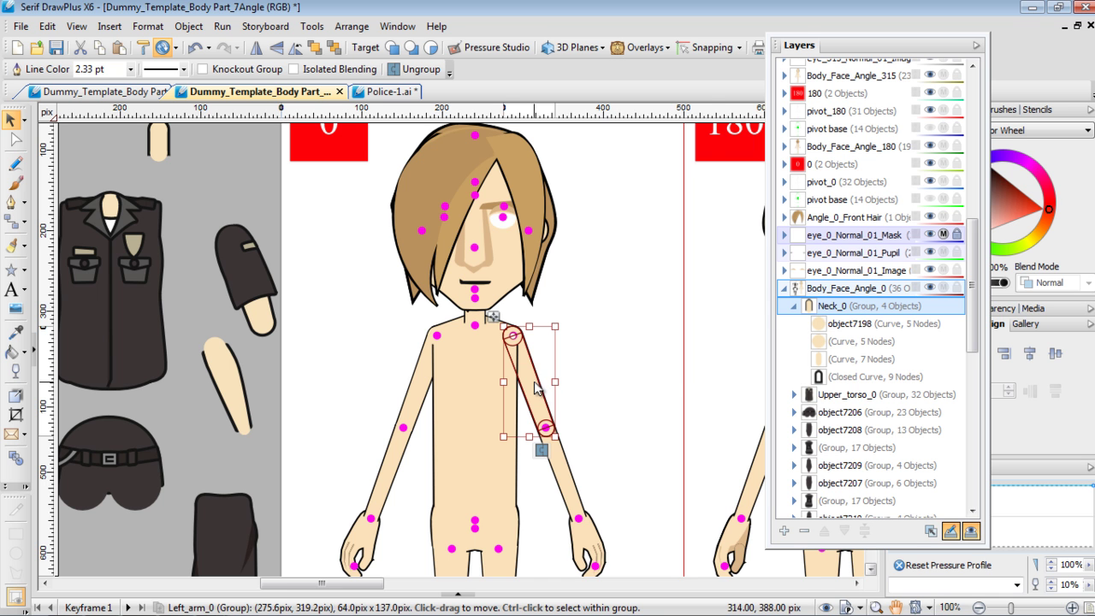
pyautogui.rightClick(534, 388)
pyautogui.click(638, 315)
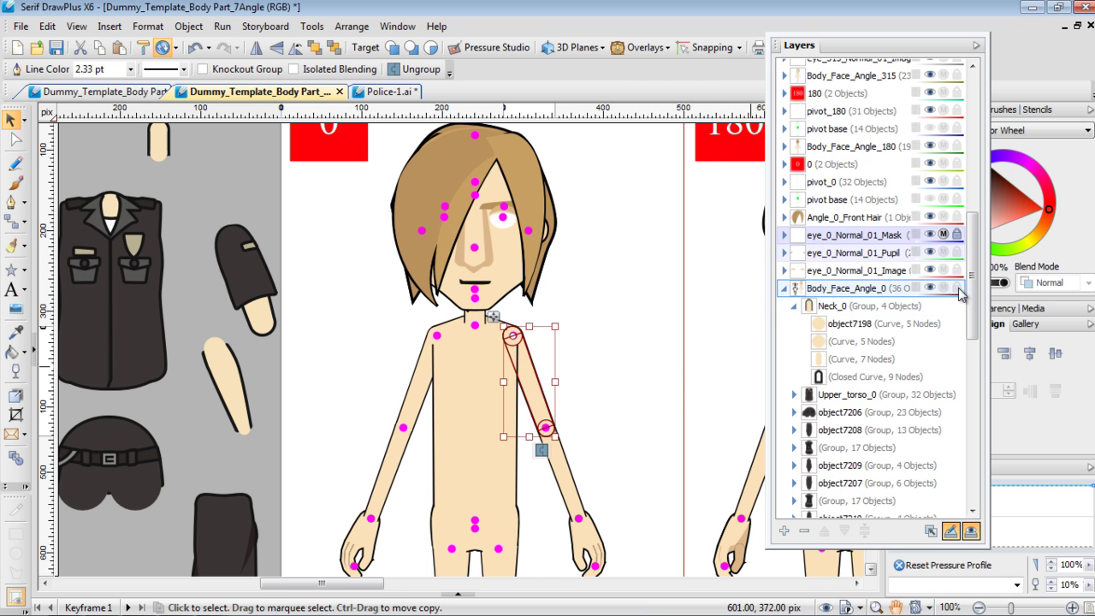
pyautogui.click(794, 309)
pyautogui.moveTo(973, 293); pyautogui.dragTo(972, 469)
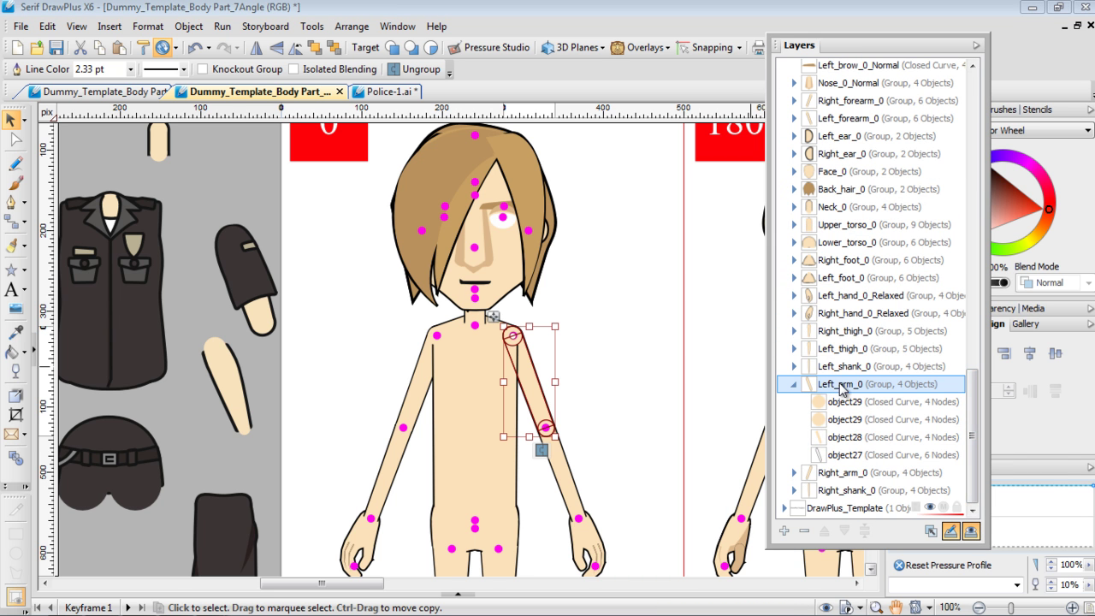
pyautogui.doubleClick(841, 386)
pyautogui.rightClick(862, 384)
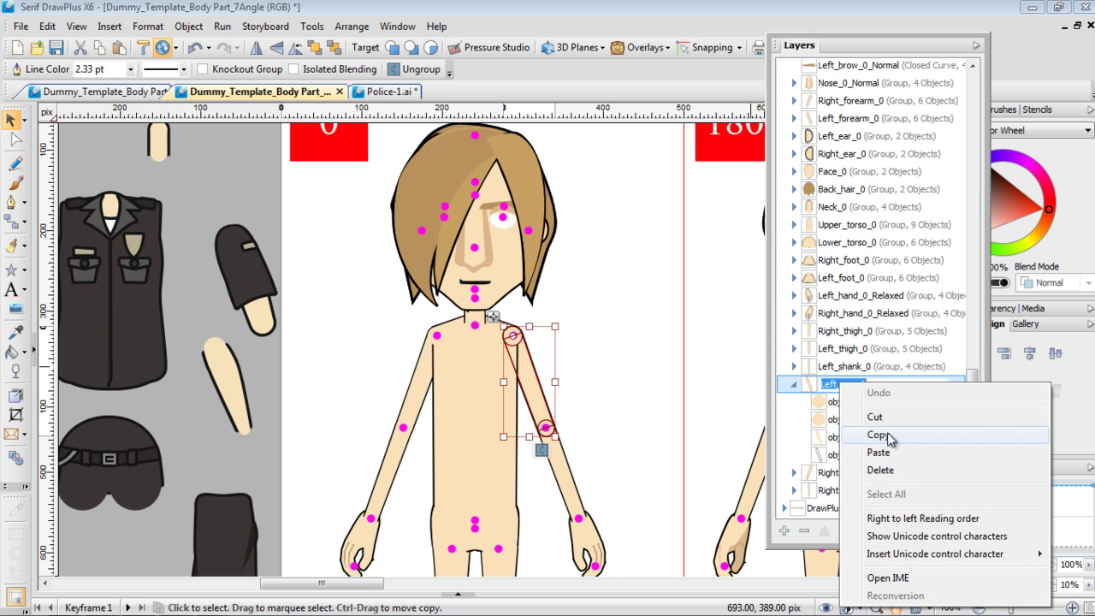
pyautogui.click(878, 434)
# Locate the police character's left upper arm group in the layer list and rename it Left_arm_0
pyautogui.click(257, 285)
pyautogui.rightClick(241, 261)
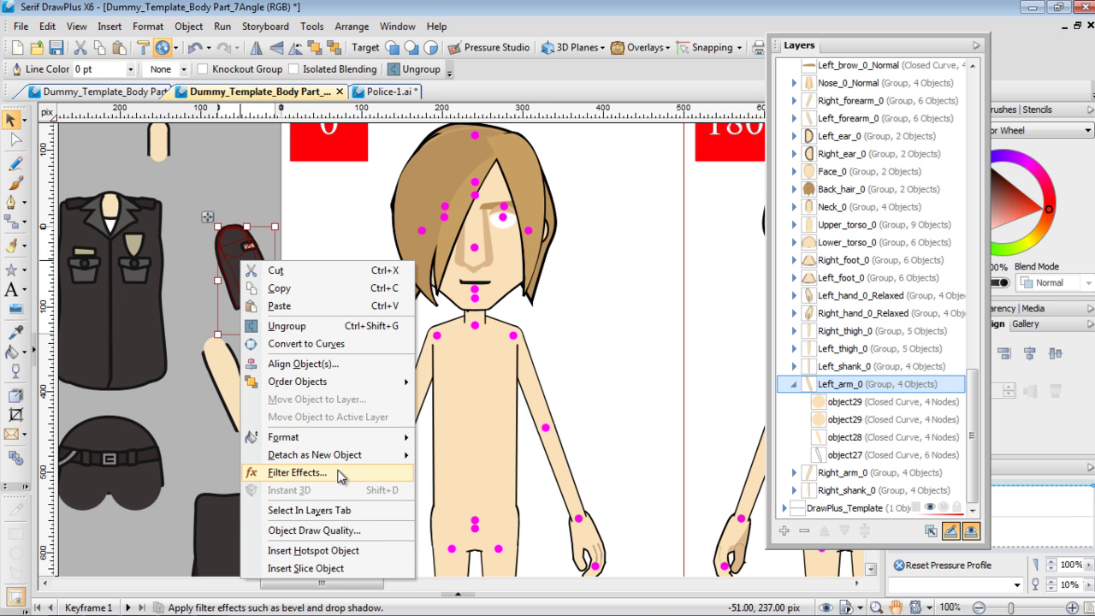
pyautogui.click(327, 516)
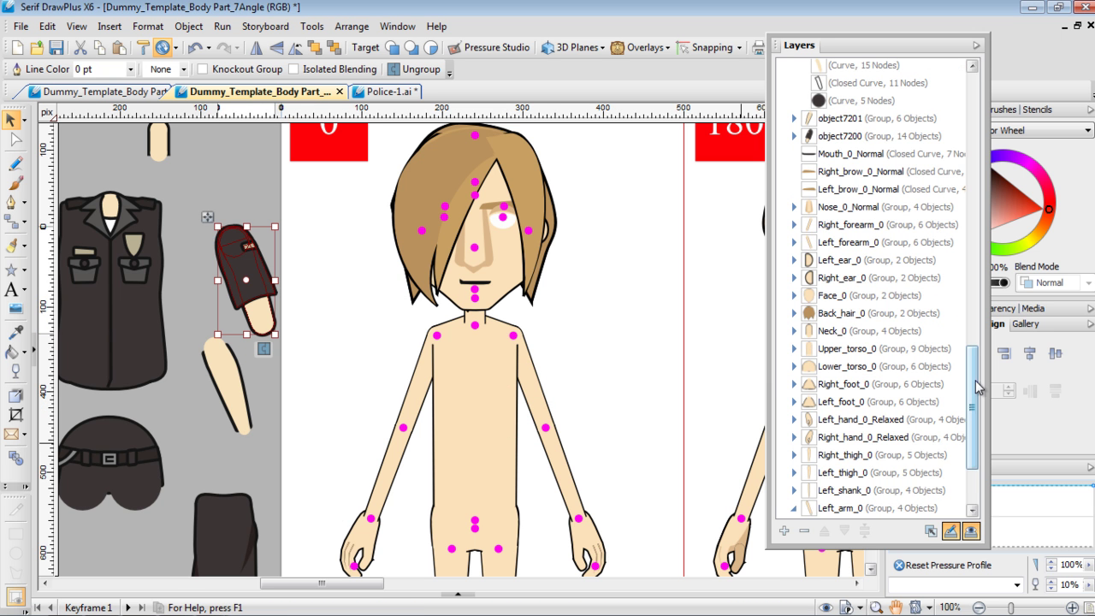
pyautogui.scroll(5, 975, 291)
pyautogui.scroll(-2, 978, 290)
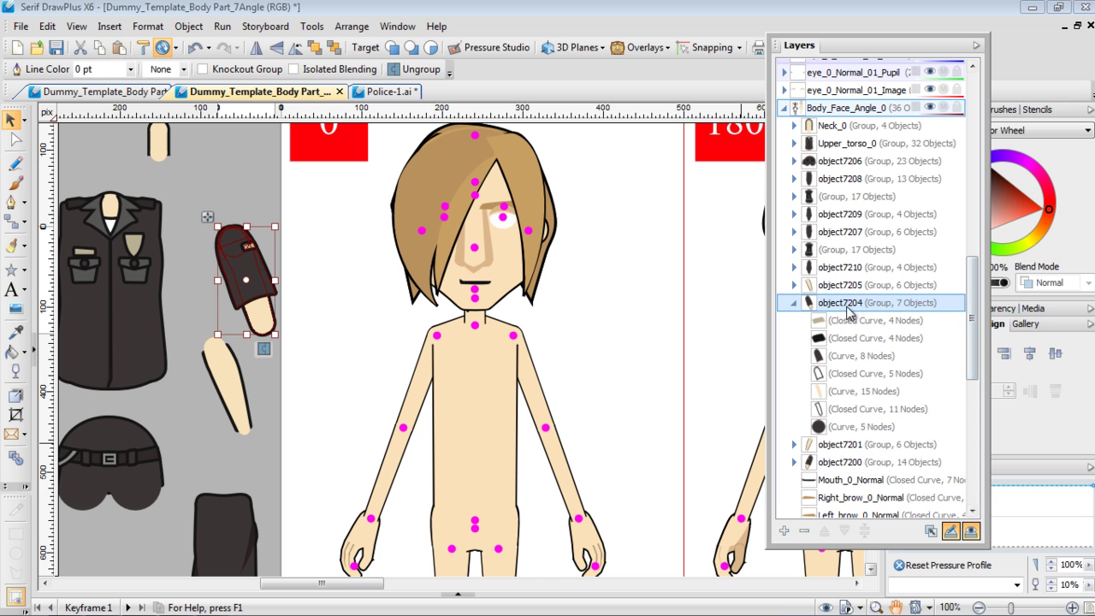
pyautogui.doubleClick(847, 306)
pyautogui.rightClick(847, 306)
pyautogui.click(895, 373)
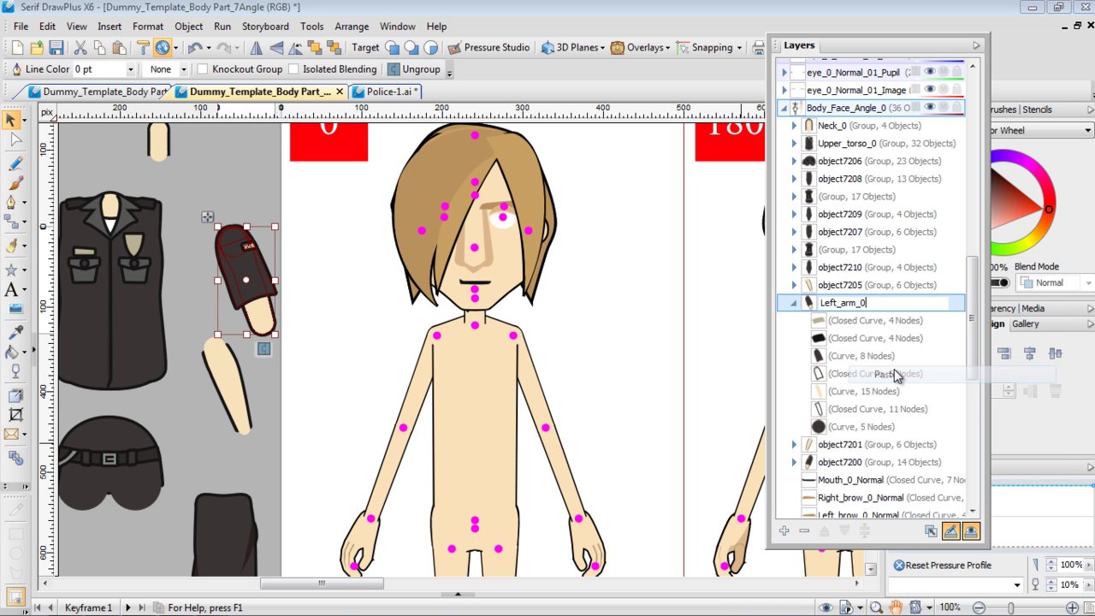
pyautogui.press('Return')
# Locate the 0-angle dummy's left forearm group in the layer list and copy its name, Left_forearm_0
pyautogui.scroll(-3, 247, 399)
pyautogui.moveTo(187, 190); pyautogui.dragTo(228, 257)
pyautogui.click(565, 339)
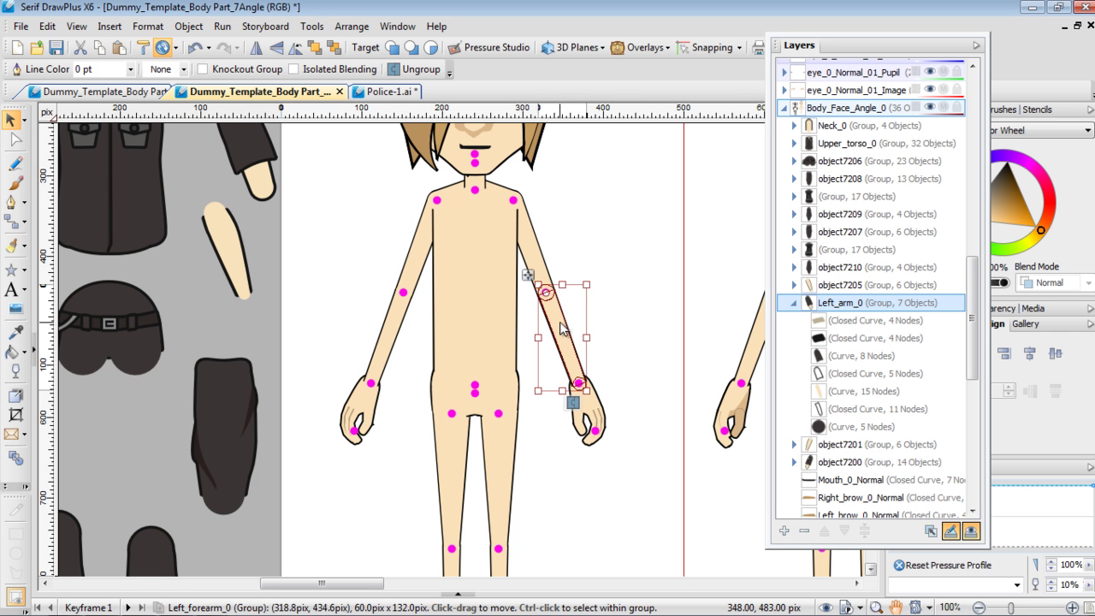
pyautogui.rightClick(561, 327)
pyautogui.click(660, 257)
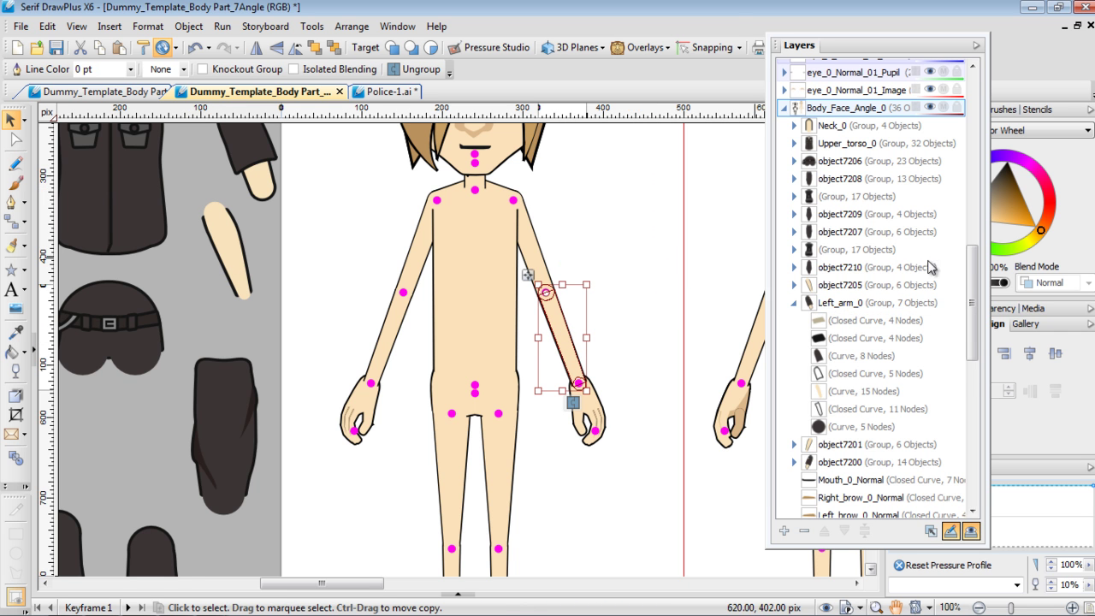
pyautogui.click(794, 303)
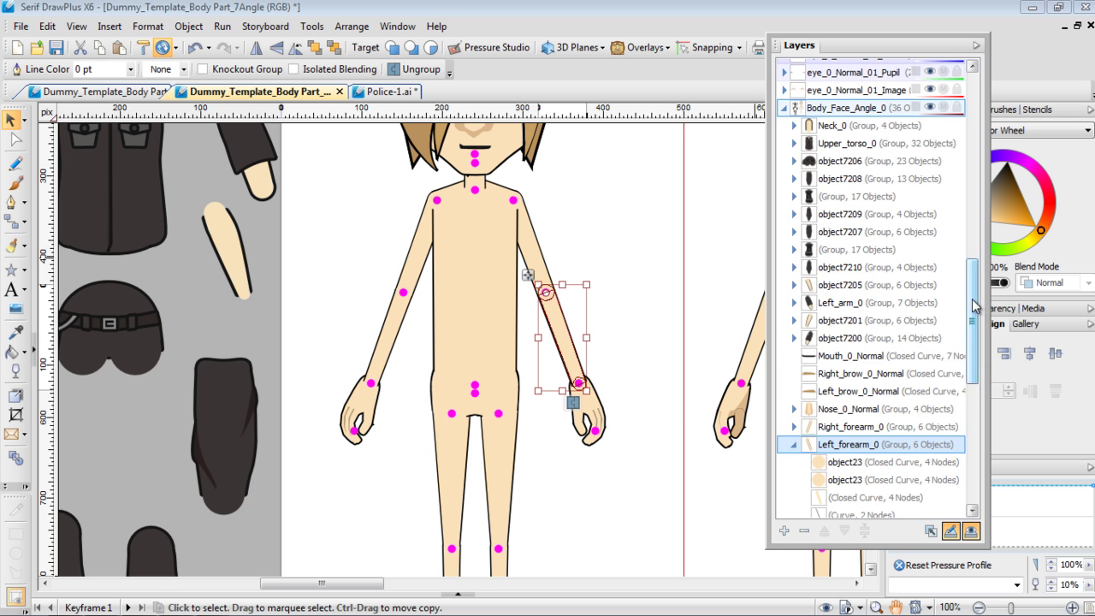
pyautogui.scroll(-3, 975, 313)
pyautogui.doubleClick(843, 309)
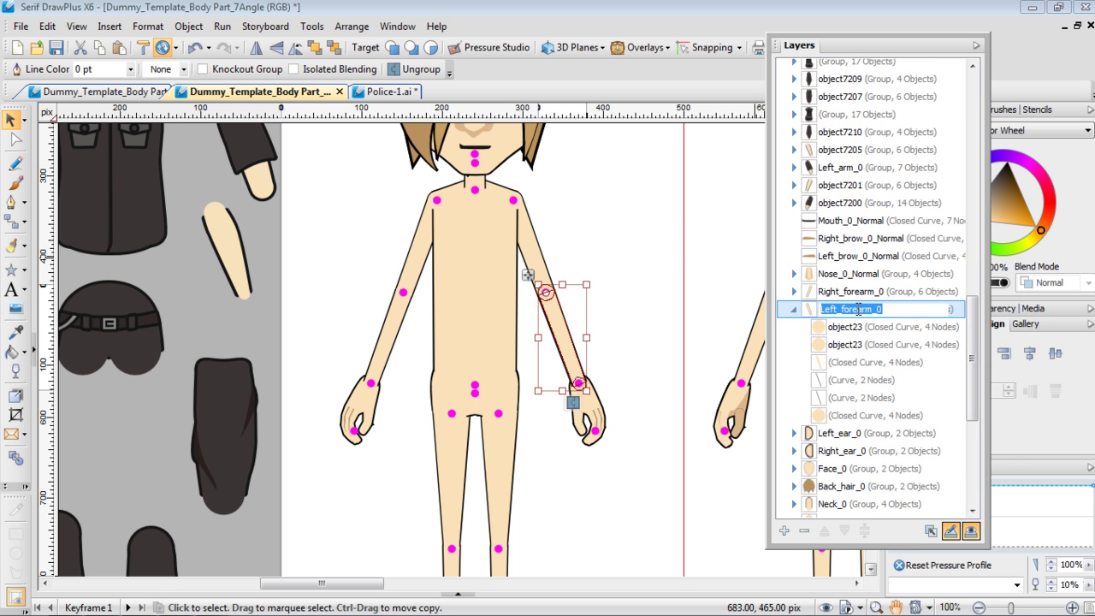
pyautogui.rightClick(859, 310)
pyautogui.click(912, 363)
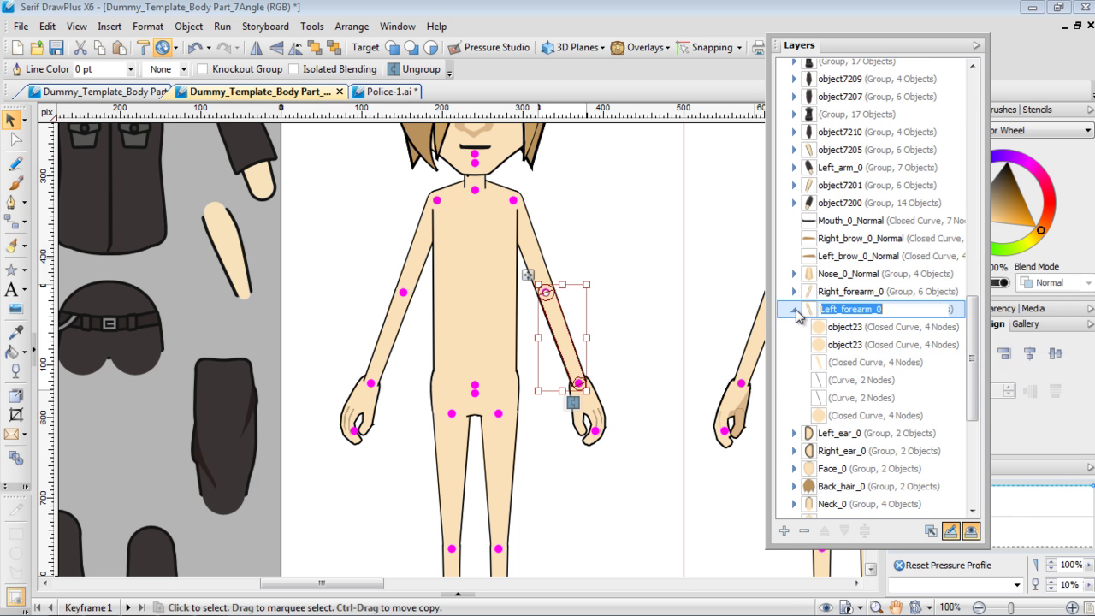
pyautogui.click(796, 310)
# Locate the police character's left forearm group in the layer list and rename it Left_forearm_0
pyautogui.moveTo(185, 196); pyautogui.dragTo(273, 327)
pyautogui.rightClick(224, 244)
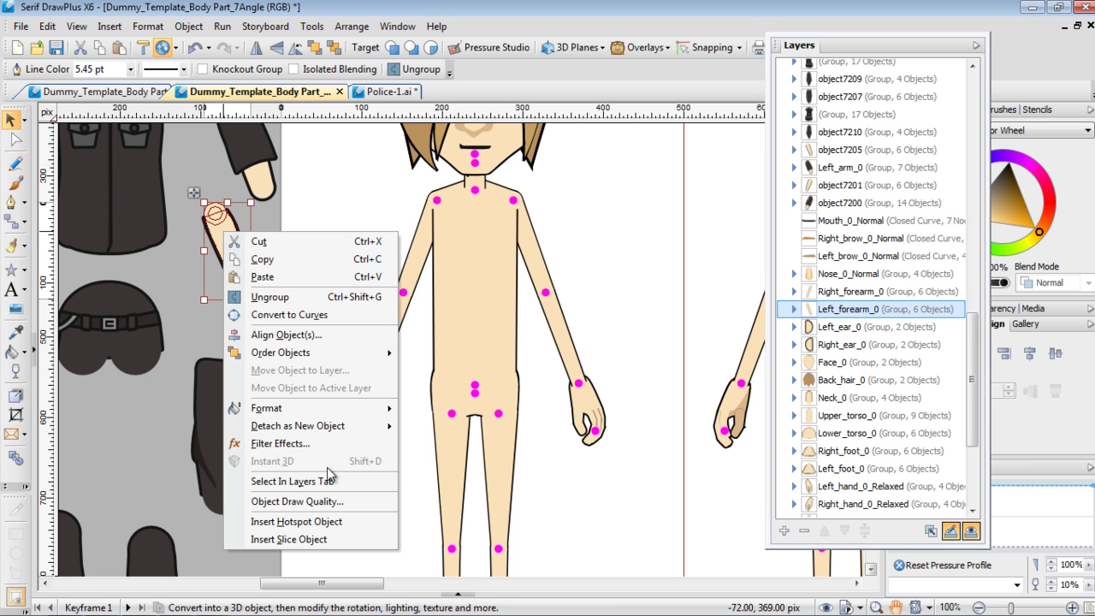
pyautogui.click(291, 481)
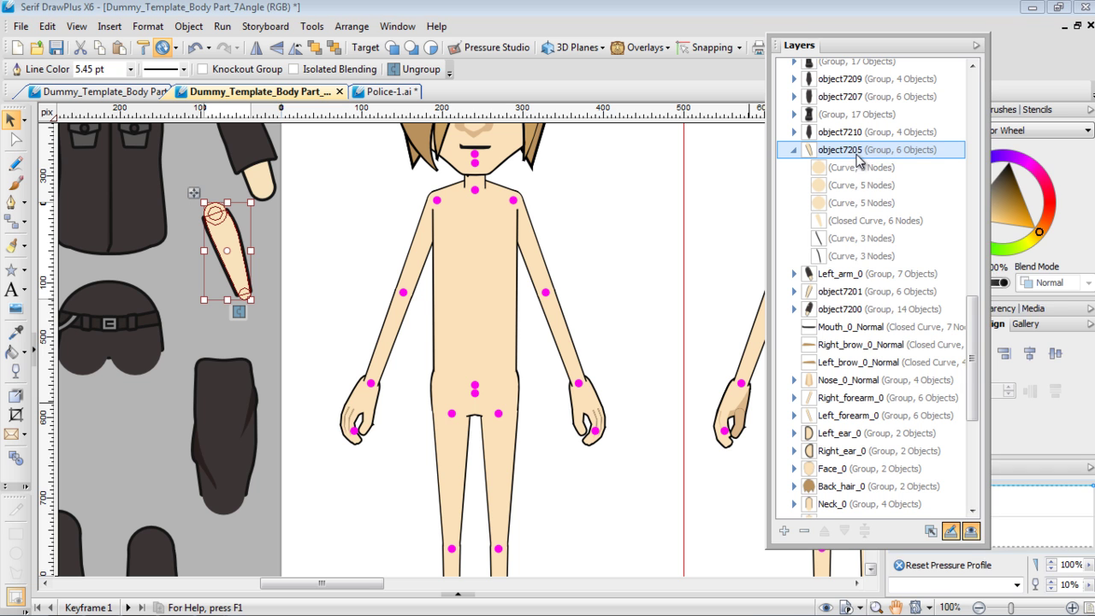
pyautogui.doubleClick(855, 154)
pyautogui.rightClick(860, 154)
pyautogui.click(894, 219)
pyautogui.press('Return')
# Locate the 0-angle dummy's lower torso group in the layer list and copy its name, Lower_torso_0
pyautogui.scroll(-2, 255, 267)
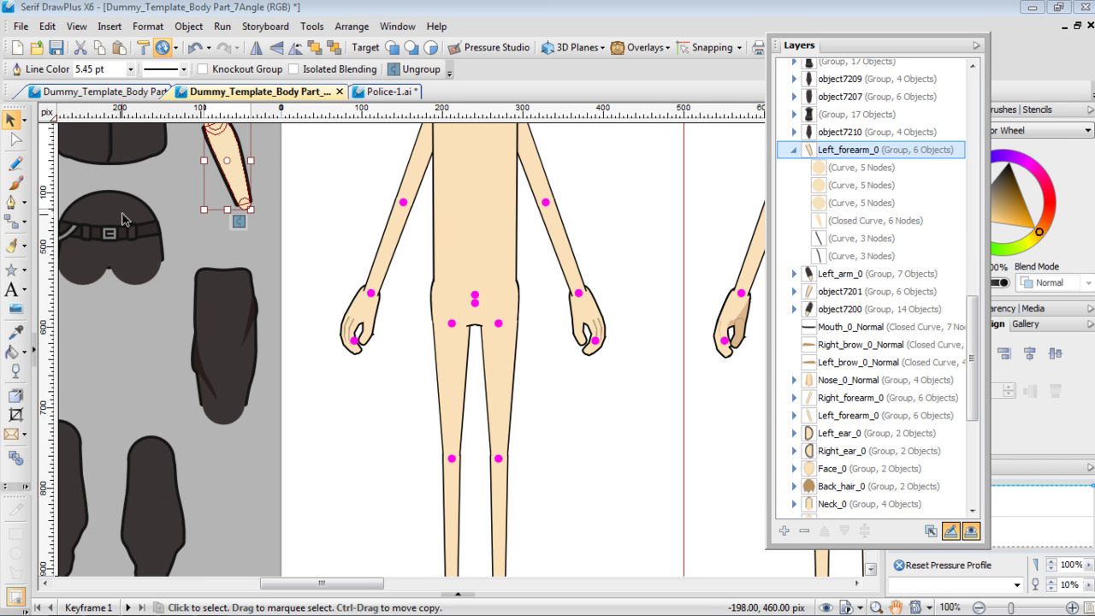
pyautogui.click(508, 301)
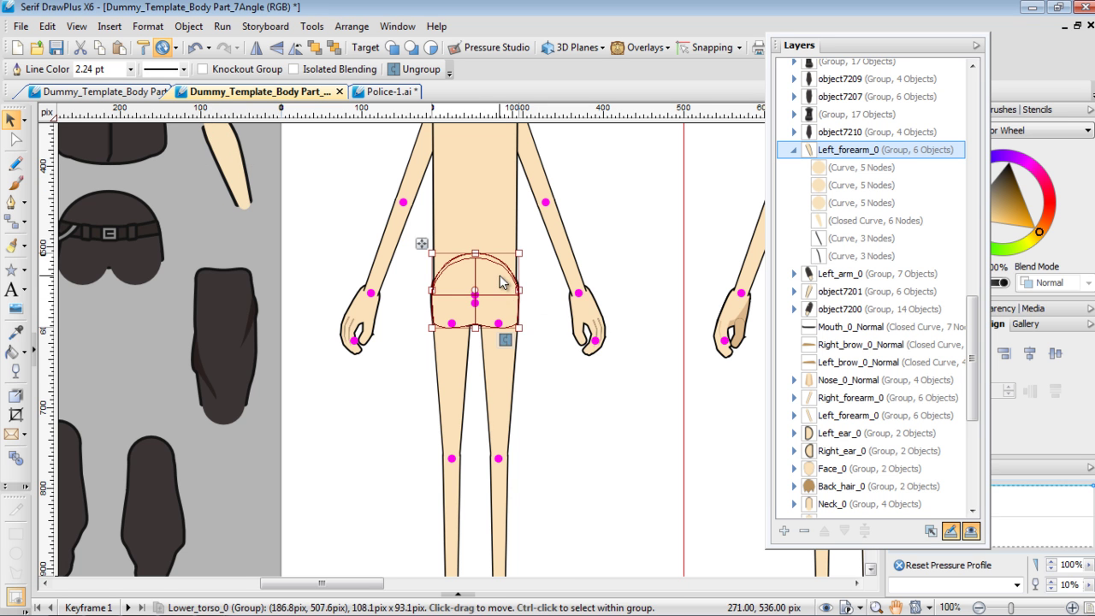
pyautogui.rightClick(503, 283)
pyautogui.click(611, 526)
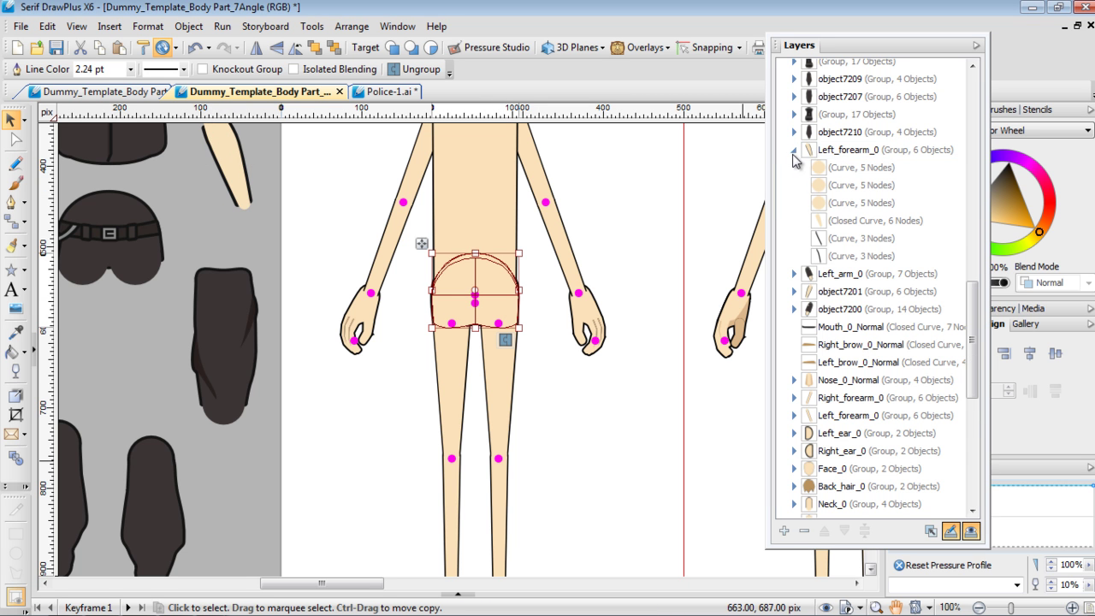
pyautogui.click(794, 152)
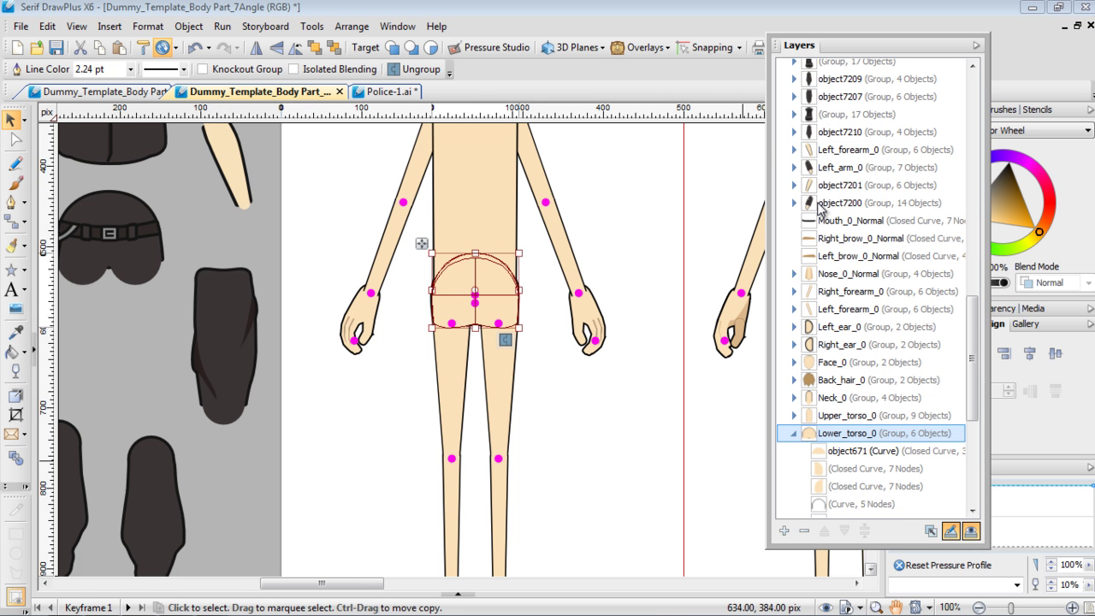
pyautogui.doubleClick(853, 437)
pyautogui.rightClick(853, 438)
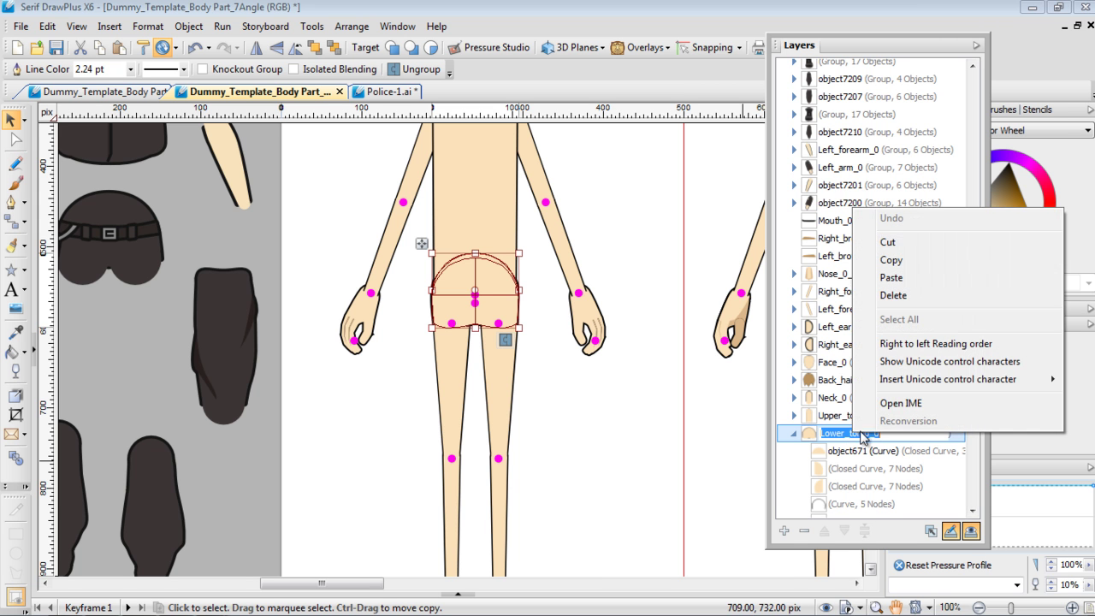
pyautogui.click(859, 260)
# Locate the police character's belted hip group in the layer list, rename it Lower_torso_0 and collapse it
pyautogui.click(135, 259)
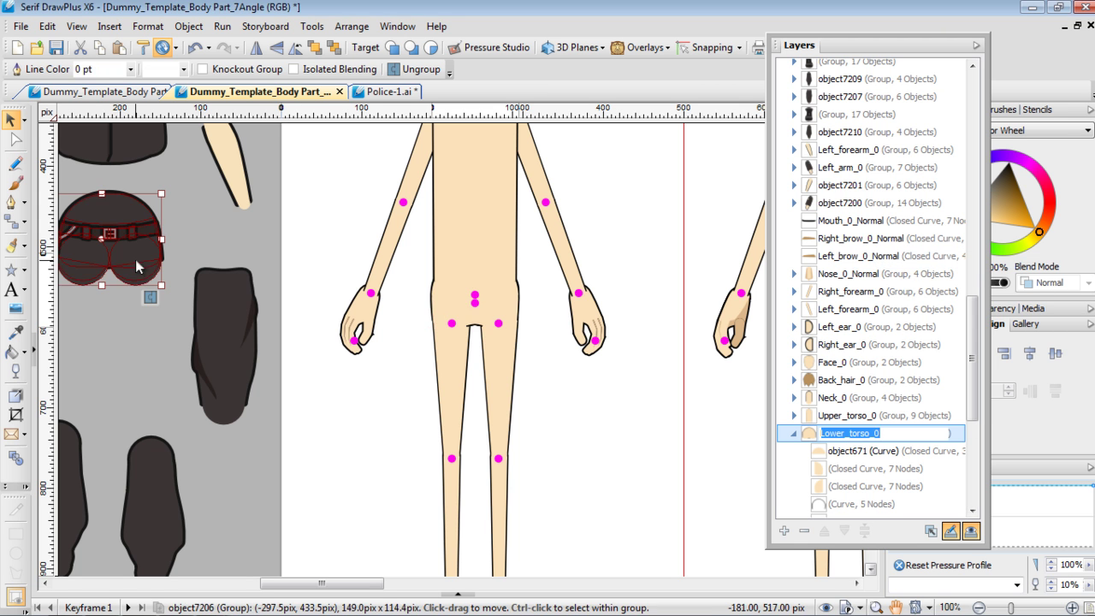
pyautogui.rightClick(136, 246)
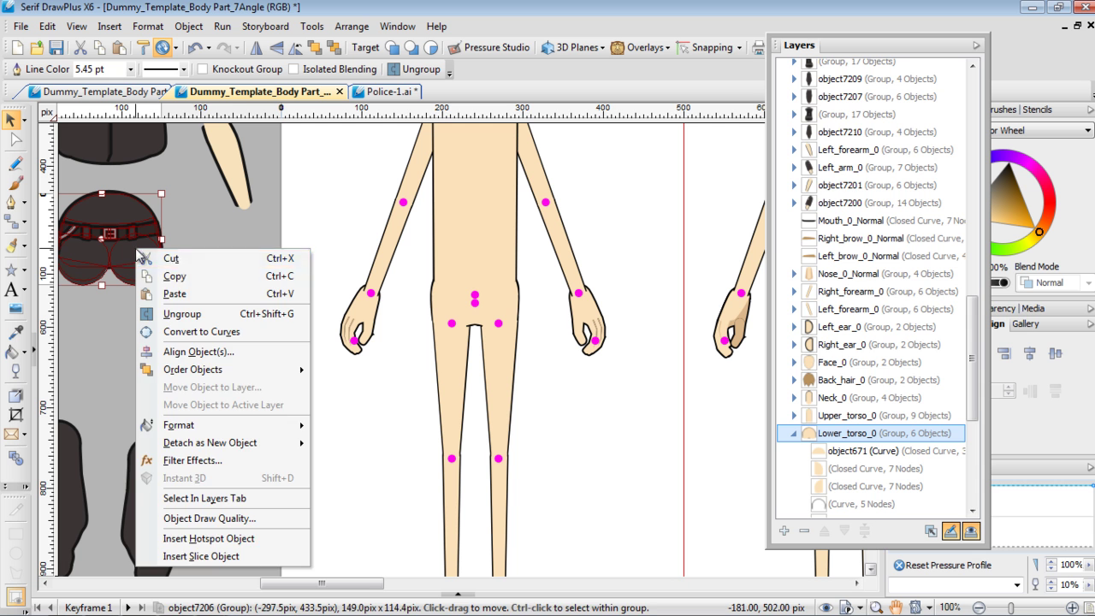
pyautogui.click(225, 498)
pyautogui.moveTo(973, 299); pyautogui.dragTo(952, 247)
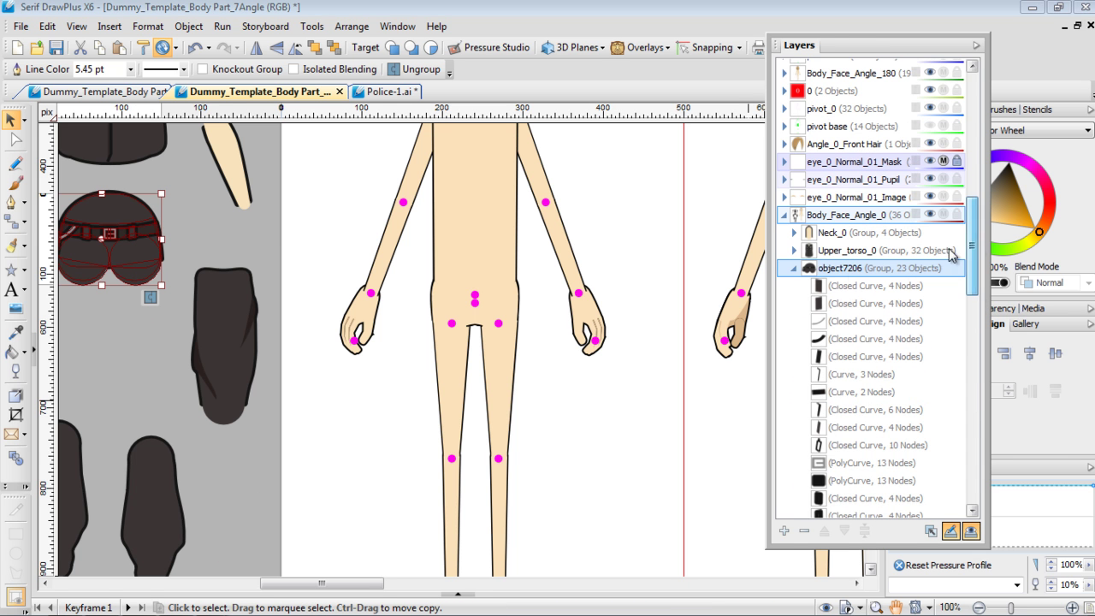
pyautogui.doubleClick(850, 270)
pyautogui.rightClick(852, 268)
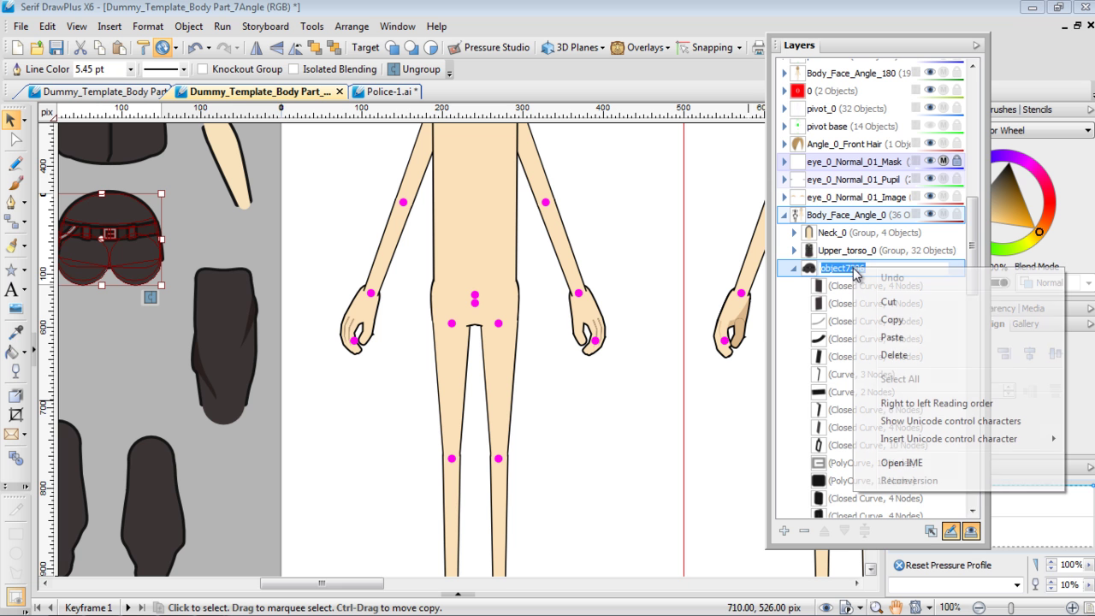
pyautogui.click(909, 338)
pyautogui.press('Return')
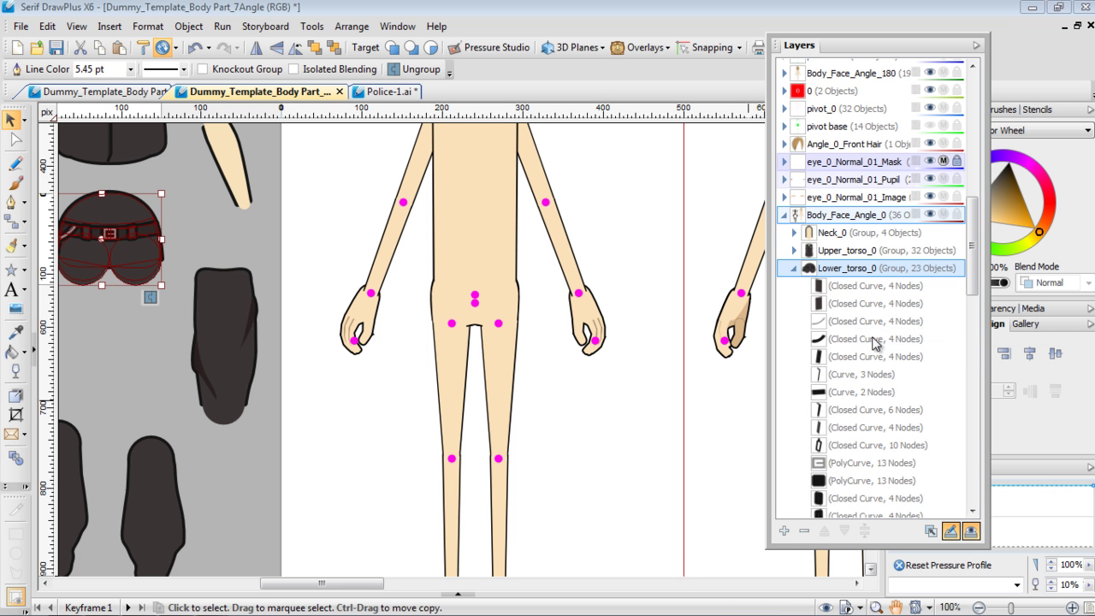
pyautogui.click(795, 269)
# Locate the 0-angle dummy's left thigh group in the layer list and copy its name, Left_thigh_0
pyautogui.scroll(-5, 249, 407)
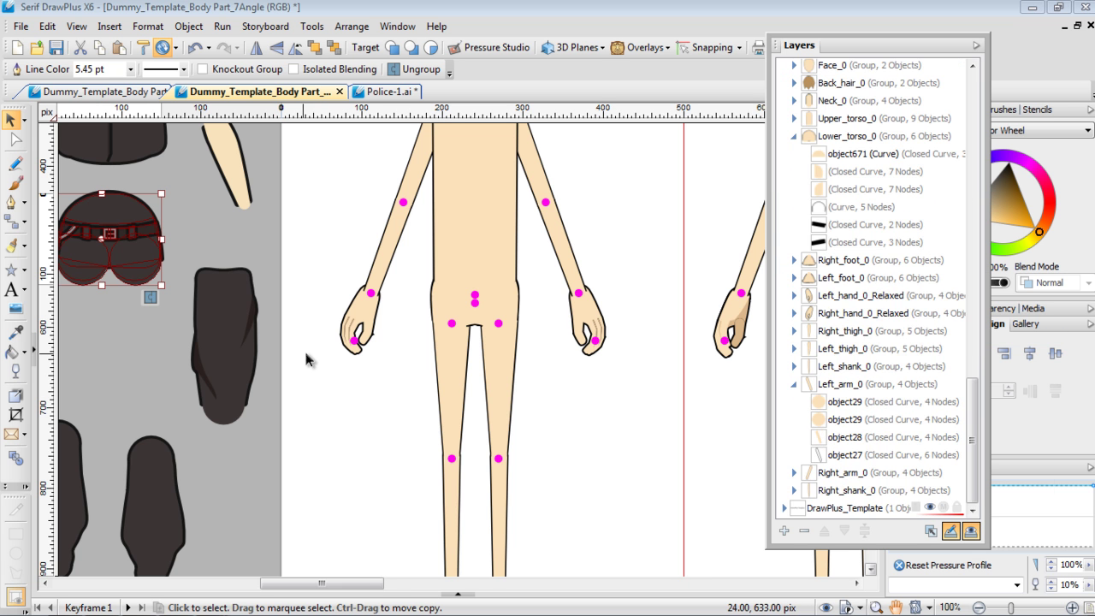
pyautogui.scroll(5, 268, 389)
pyautogui.click(509, 389)
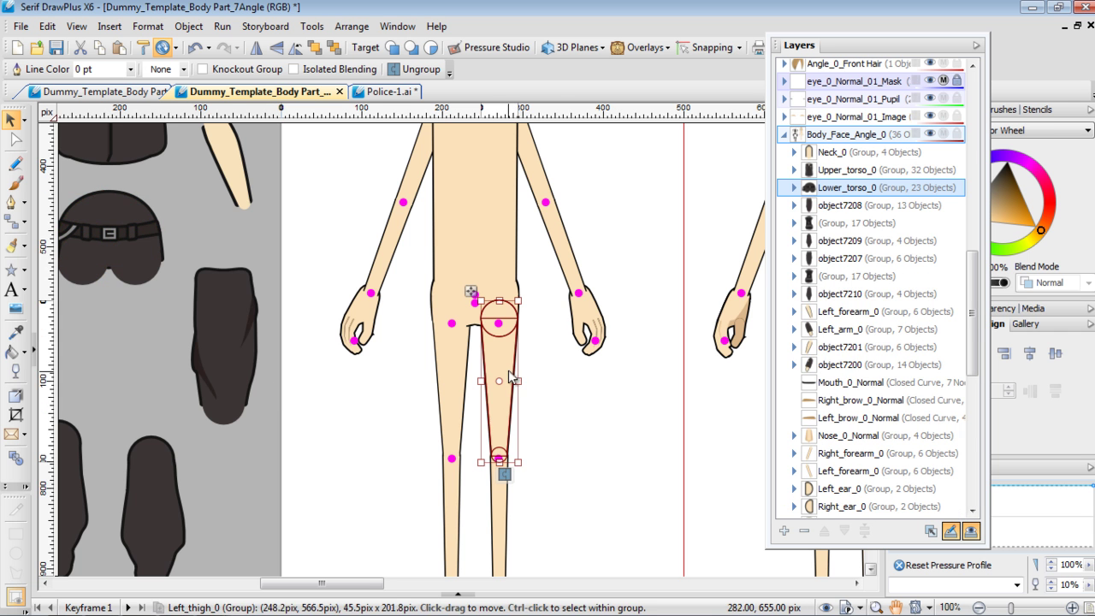
pyautogui.scroll(-3, 570, 340)
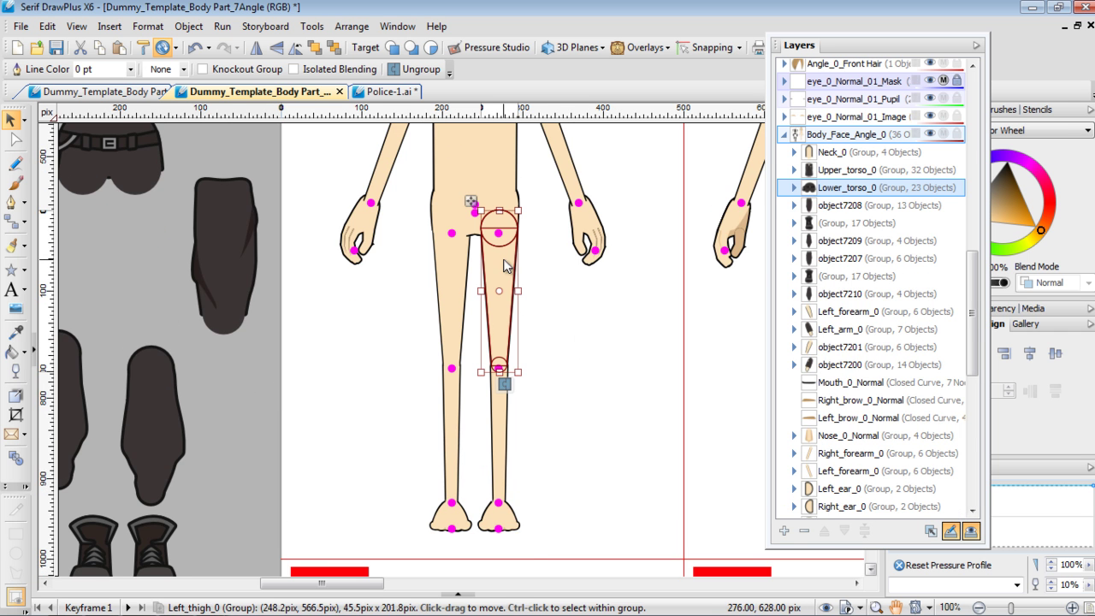
pyautogui.rightClick(505, 260)
pyautogui.click(586, 509)
pyautogui.moveTo(967, 295); pyautogui.dragTo(970, 440)
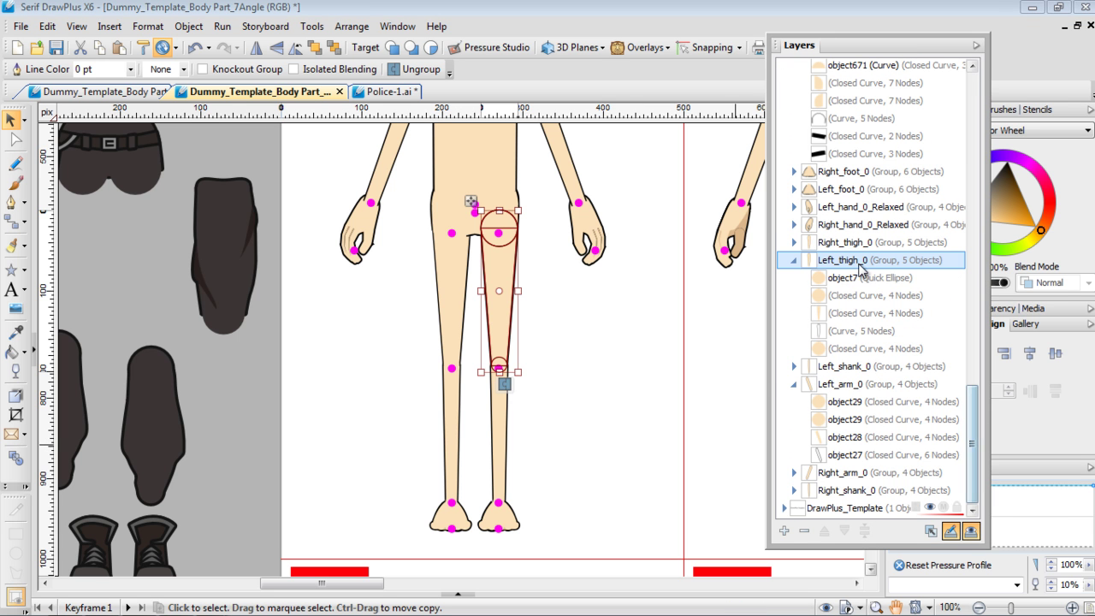
pyautogui.doubleClick(858, 262)
pyautogui.rightClick(859, 262)
pyautogui.click(868, 312)
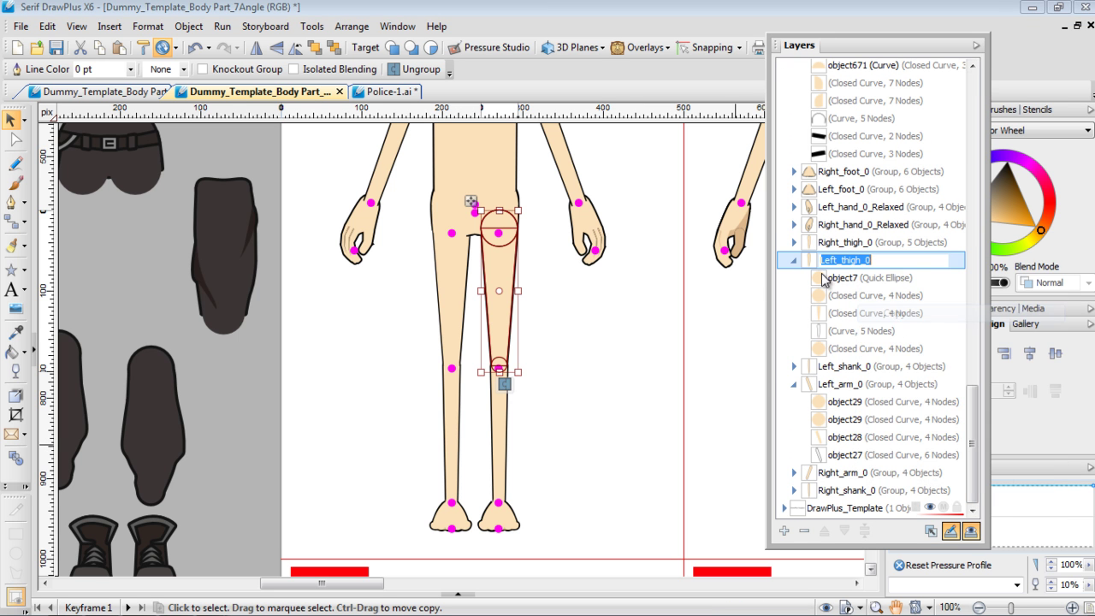
pyautogui.click(794, 260)
# Locate the police character's left thigh group in the layer list, rename it Left_thigh_0 and collapse it
pyautogui.click(225, 255)
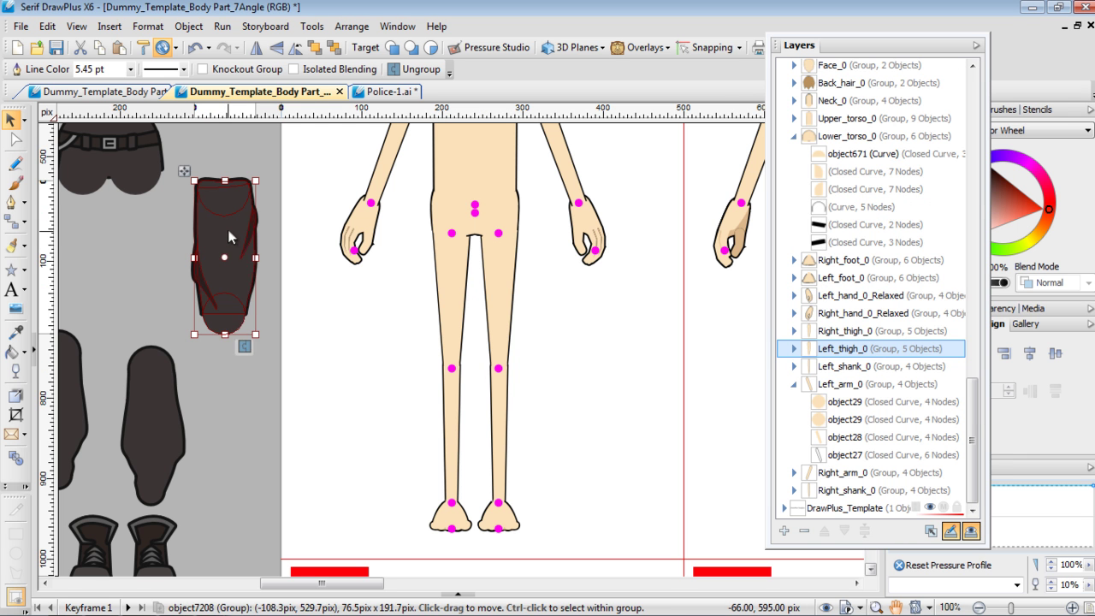
pyautogui.rightClick(229, 237)
pyautogui.click(346, 480)
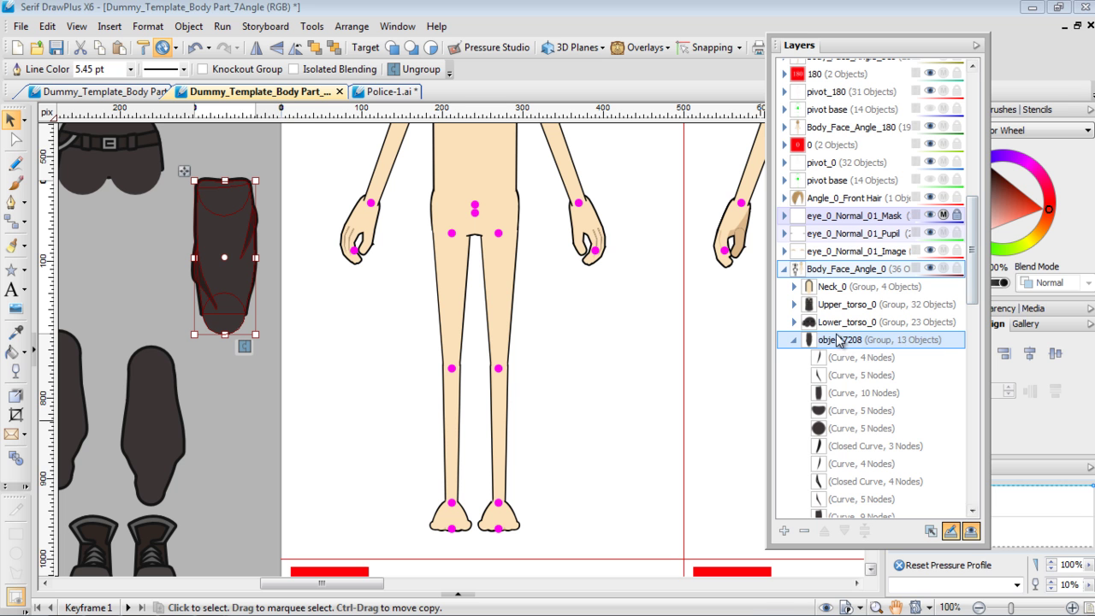
pyautogui.doubleClick(840, 339)
pyautogui.rightClick(851, 341)
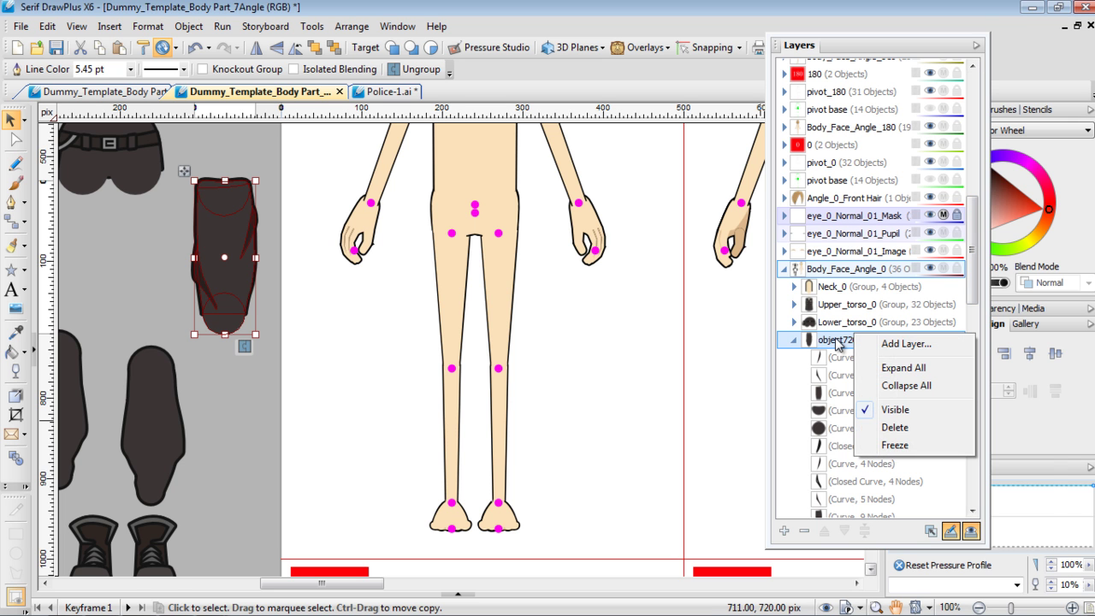
pyautogui.click(838, 342)
pyautogui.rightClick(838, 341)
pyautogui.click(884, 414)
pyautogui.press('Return')
pyautogui.click(796, 341)
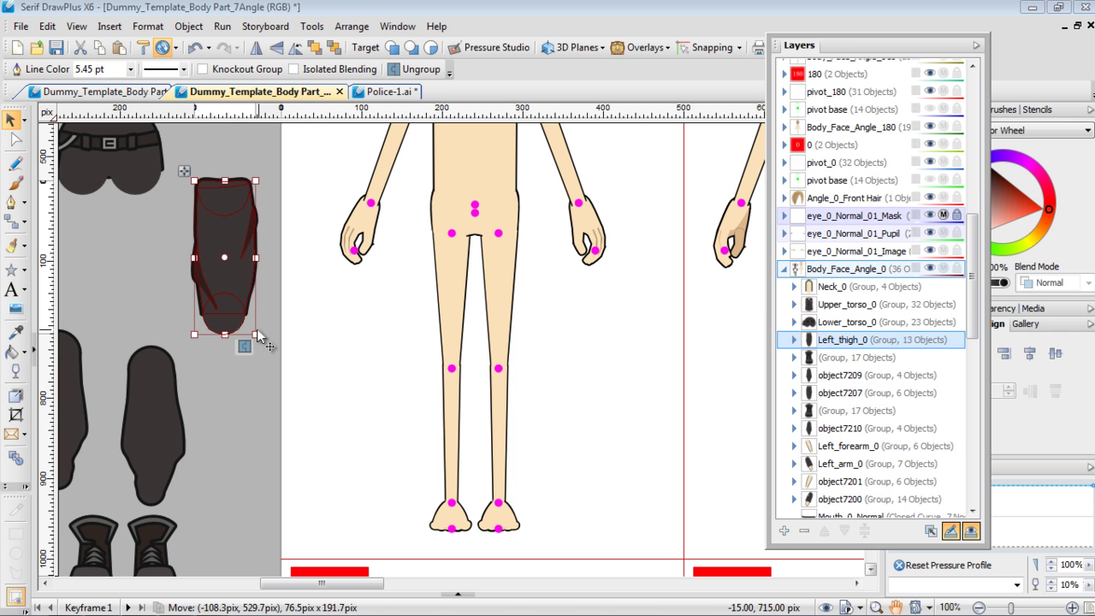
# Locate the 0-angle dummy's left shank group in the layer list and copy its name, Left_shank_0
pyautogui.click(496, 432)
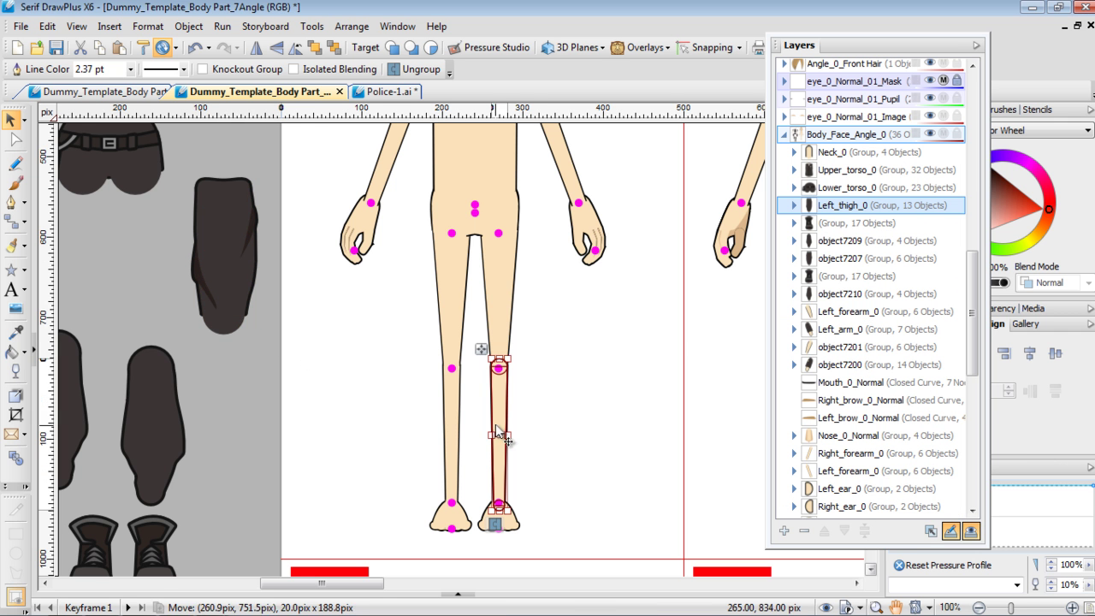
pyautogui.rightClick(498, 419)
pyautogui.press('Escape')
pyautogui.moveTo(973, 308); pyautogui.dragTo(975, 453)
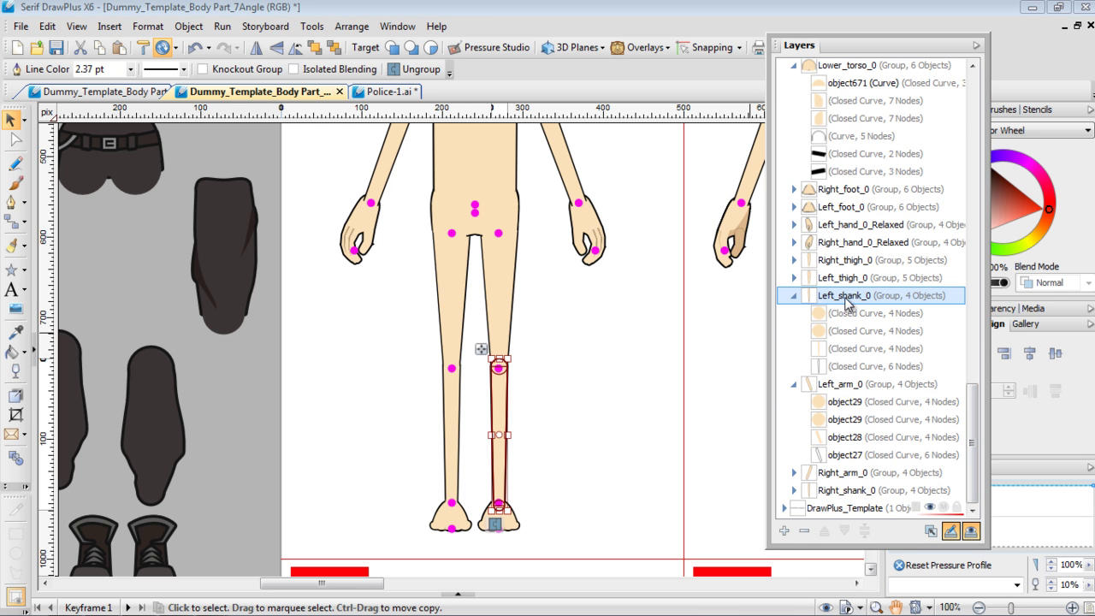
pyautogui.doubleClick(845, 296)
pyautogui.rightClick(845, 300)
pyautogui.click(814, 347)
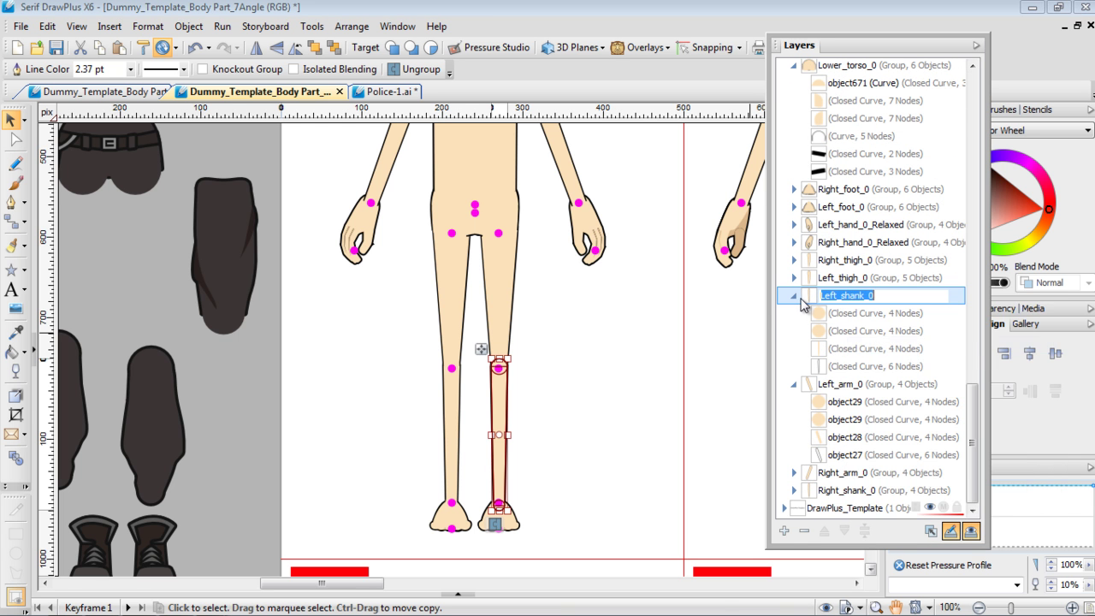
pyautogui.click(794, 296)
# Locate the police character's left shank group in the layer list and rename it Left_shank_0
pyautogui.click(147, 453)
pyautogui.rightClick(152, 401)
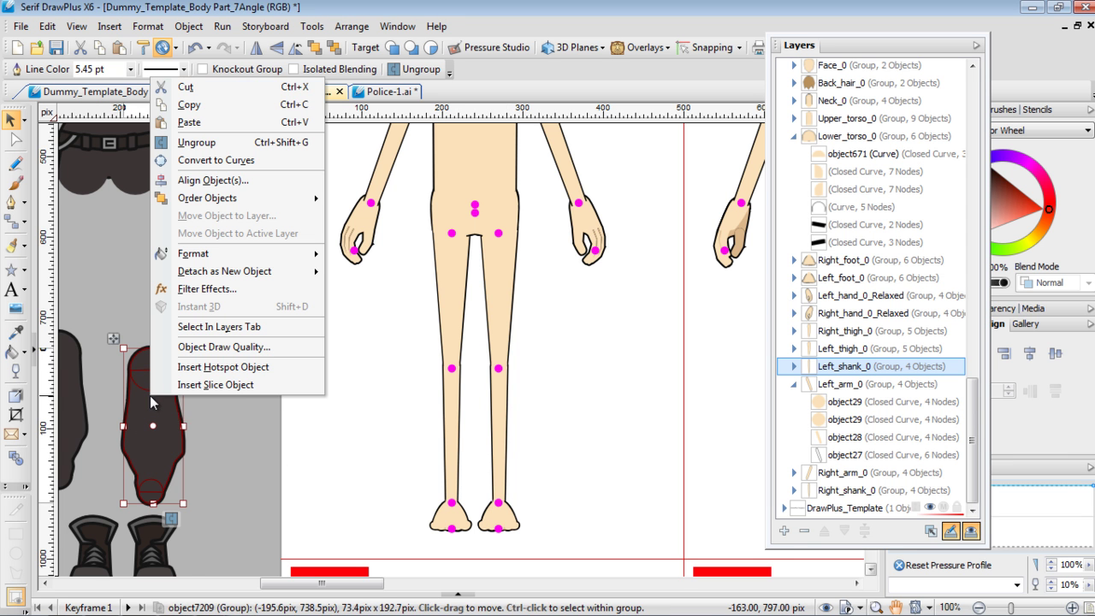
pyautogui.click(242, 328)
pyautogui.moveTo(972, 406); pyautogui.dragTo(972, 253)
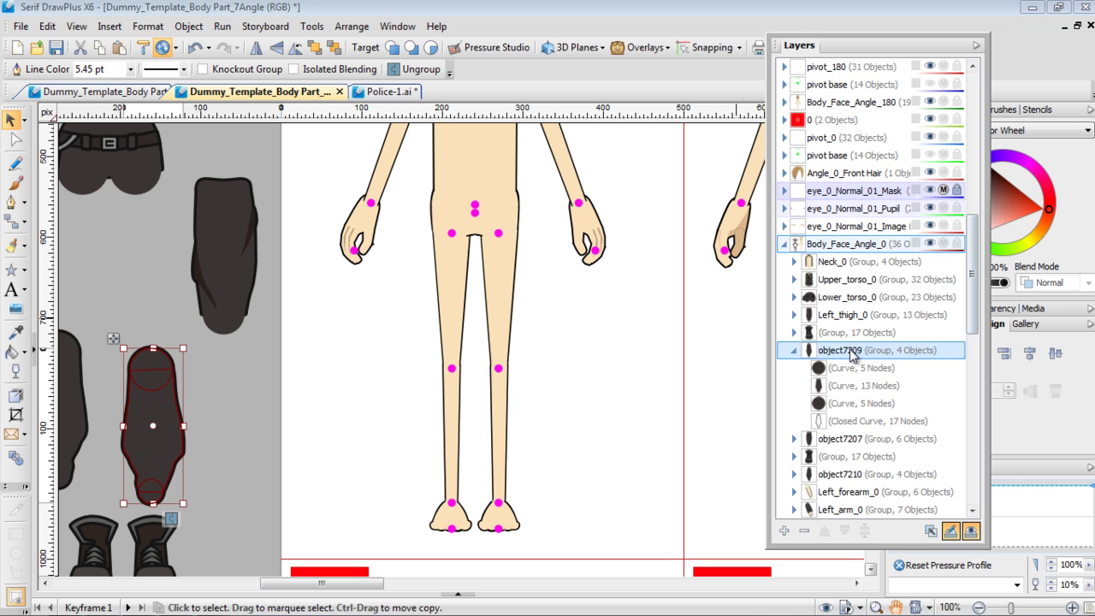
pyautogui.doubleClick(850, 351)
pyautogui.rightClick(851, 353)
pyautogui.click(881, 420)
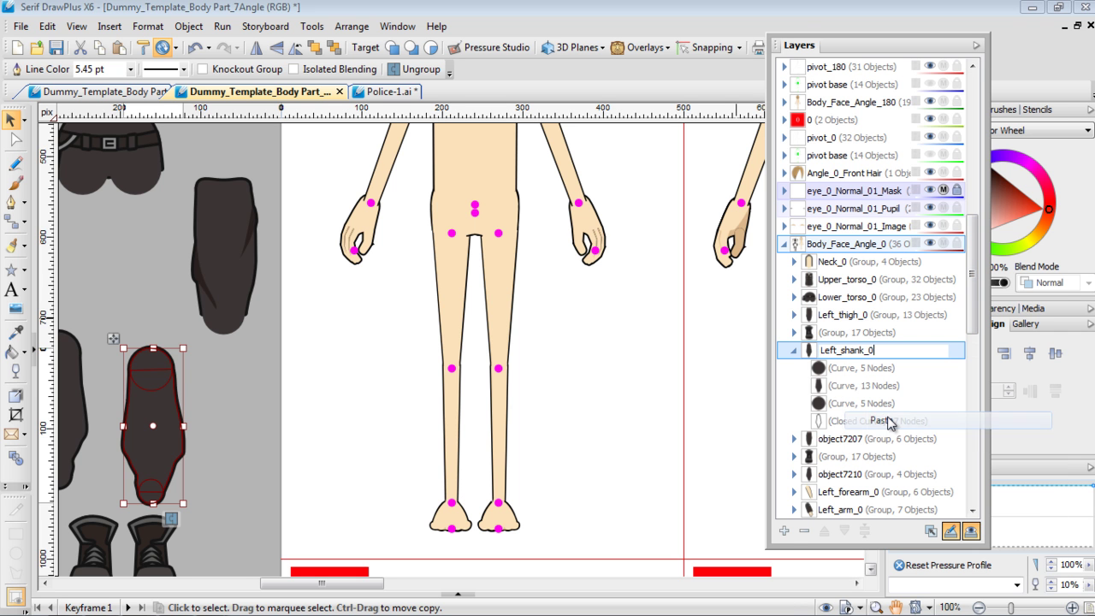
pyautogui.press('Return')
# Locate the 0-angle dummy's left foot group in the layer list and copy its name, Left_foot_0
pyautogui.scroll(-3, 353, 402)
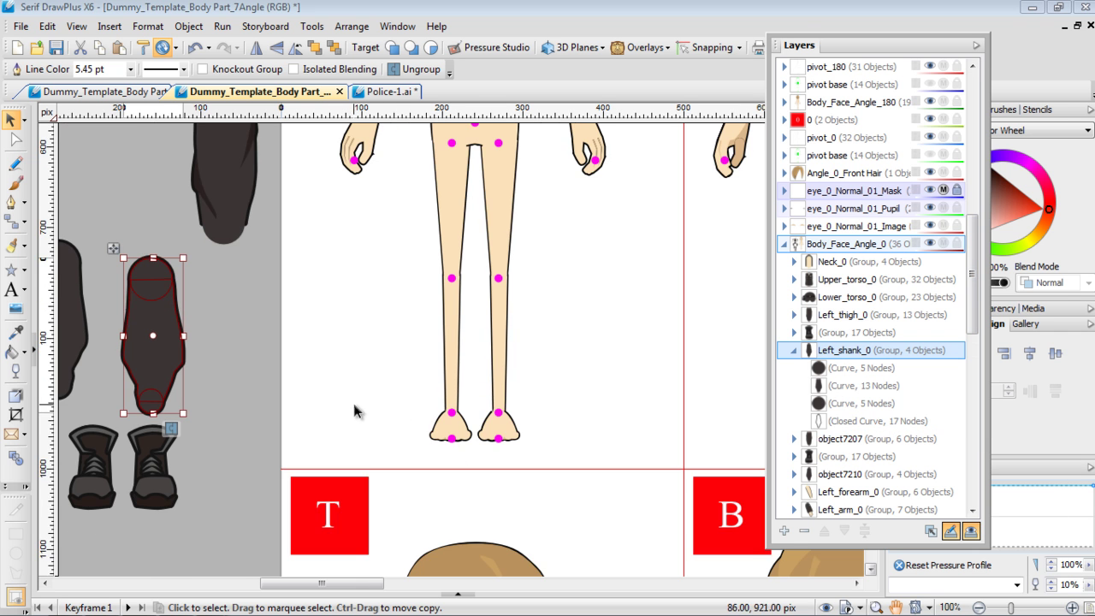
pyautogui.click(509, 430)
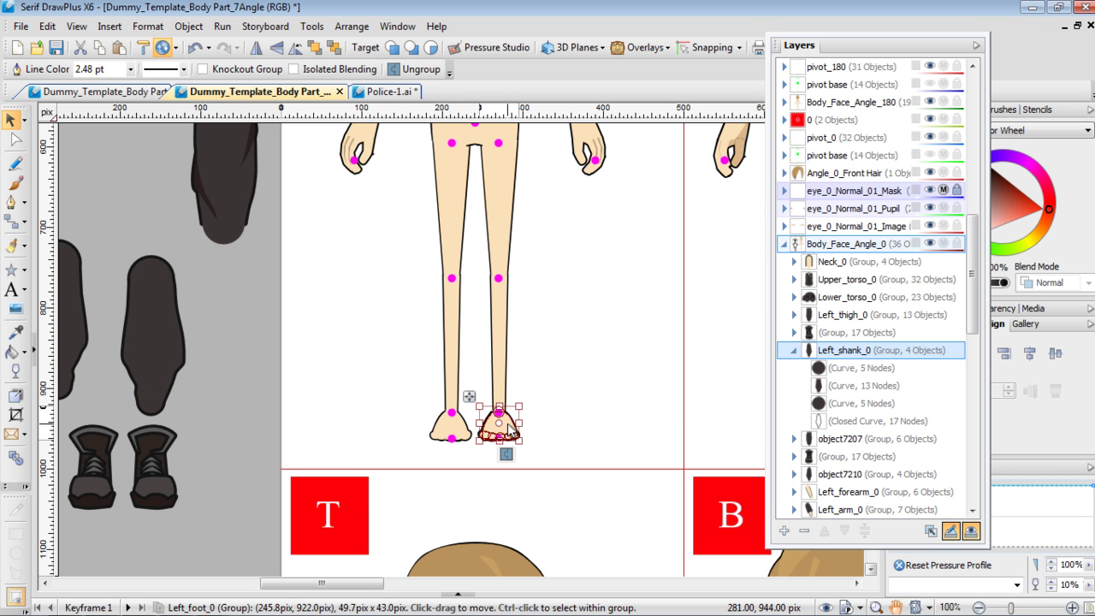
pyautogui.rightClick(509, 431)
pyautogui.click(612, 356)
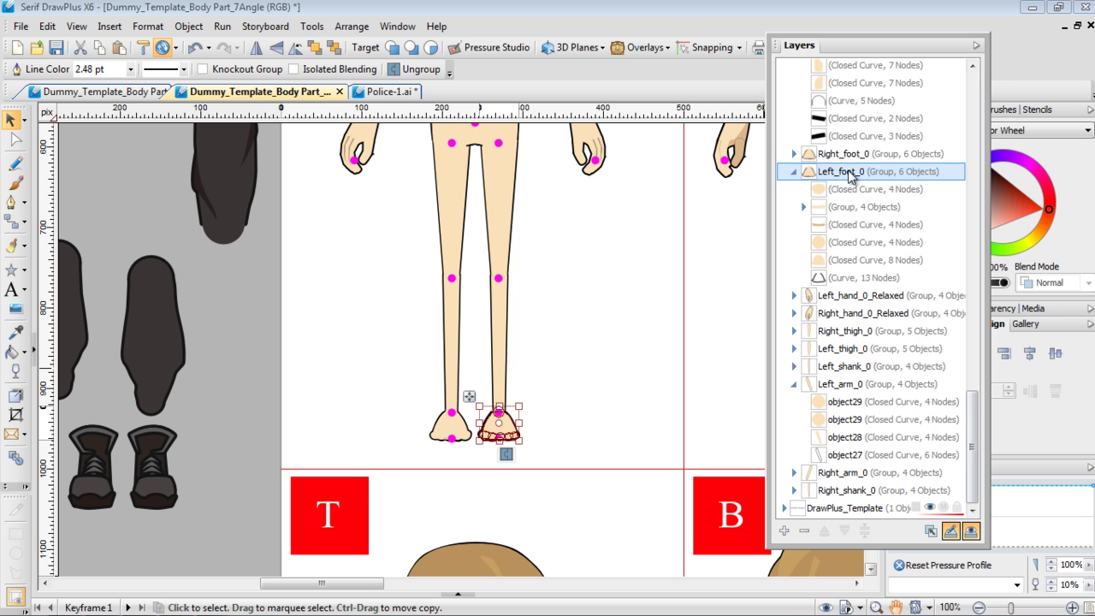
pyautogui.click(850, 174)
pyautogui.rightClick(849, 171)
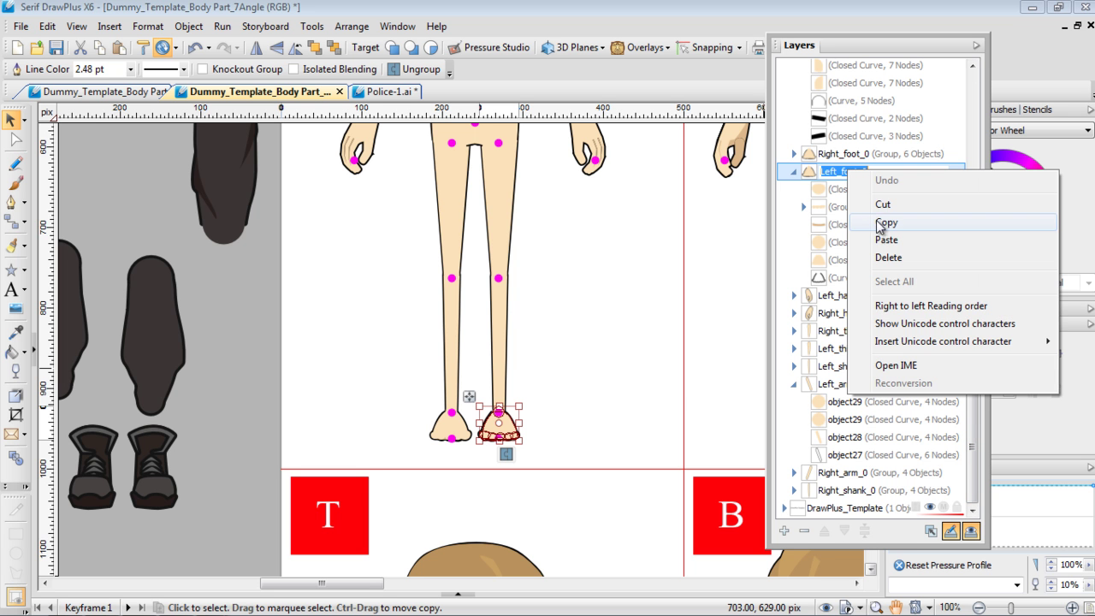
pyautogui.click(872, 220)
# Locate the police character's left boot group in the layer list and rename it Left_foot_0
pyautogui.click(154, 491)
pyautogui.rightClick(146, 462)
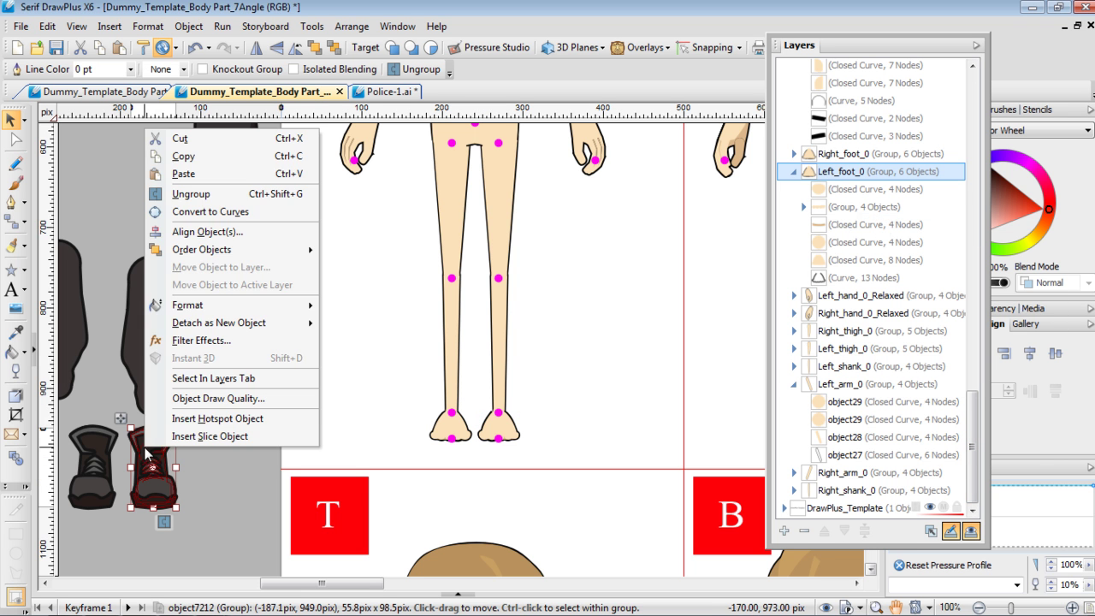
pyautogui.click(184, 379)
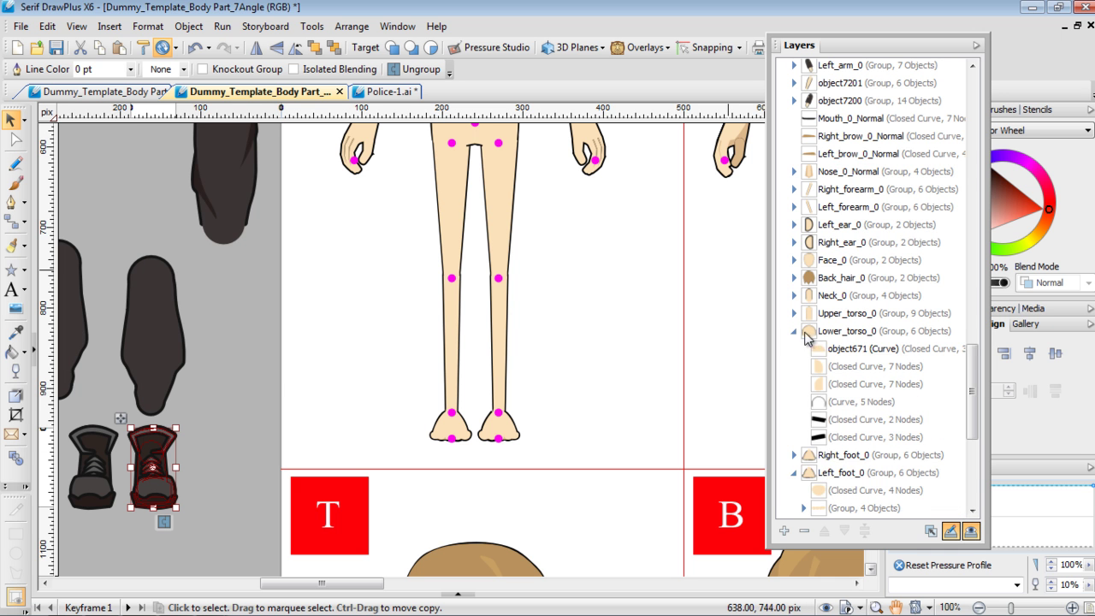
pyautogui.click(804, 331)
pyautogui.click(797, 371)
pyautogui.moveTo(972, 385); pyautogui.dragTo(971, 252)
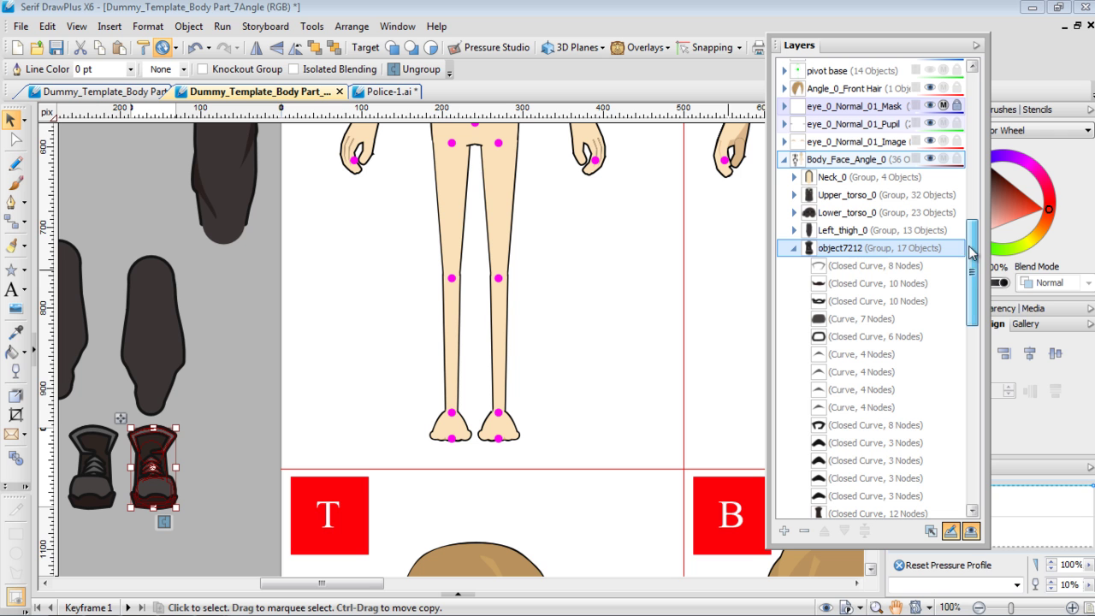
pyautogui.doubleClick(847, 253)
pyautogui.rightClick(848, 253)
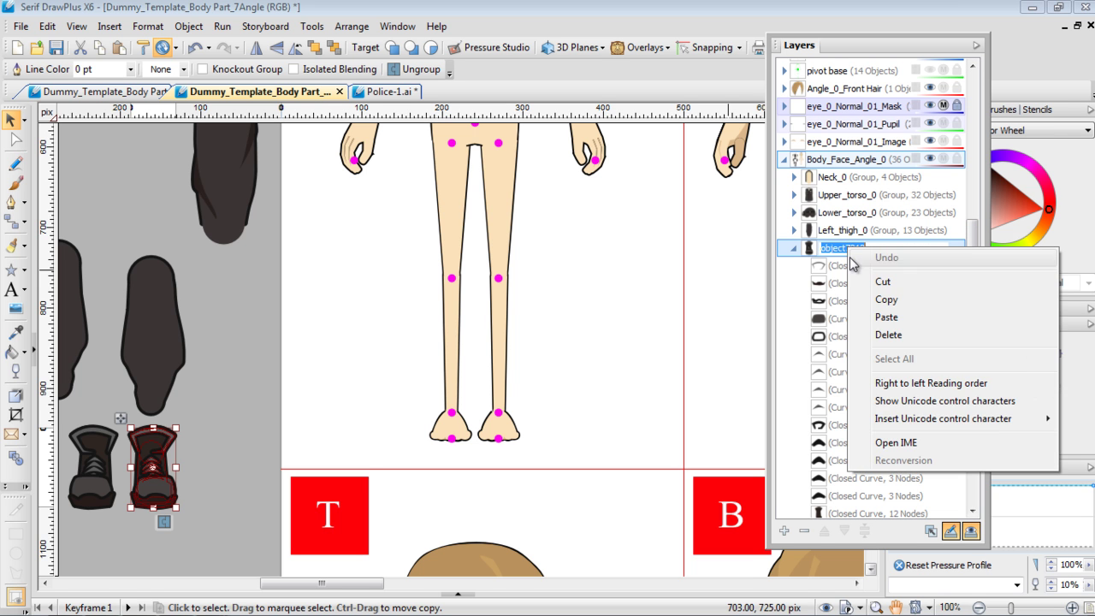
pyautogui.click(890, 319)
pyautogui.press('Return')
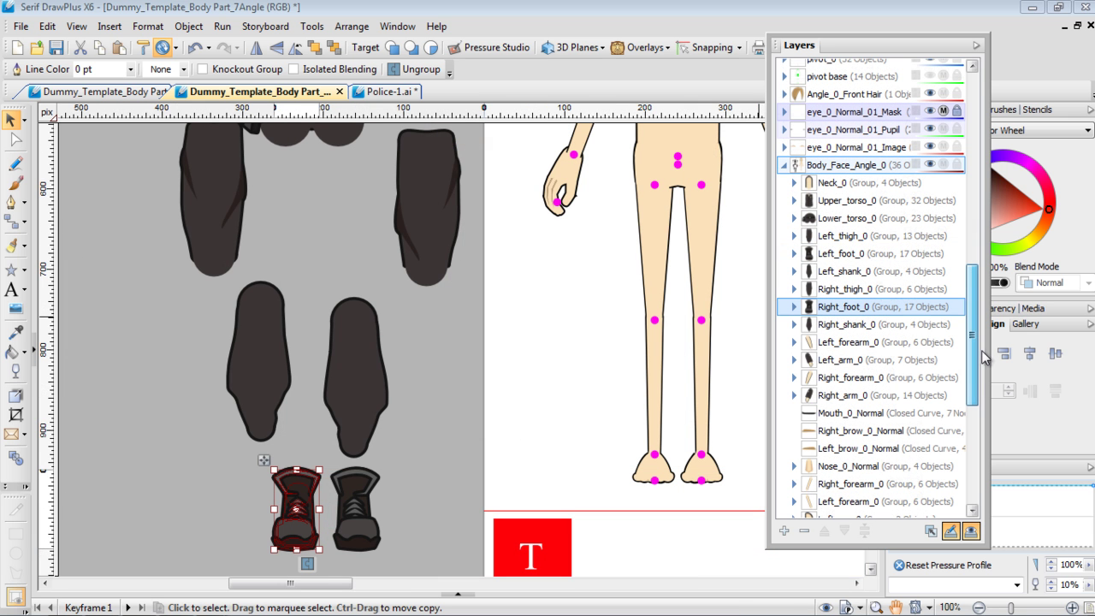
# Compare the police character's renamed groups with the dummy's 0-angle part names in the layer list
pyautogui.scroll(-1, 544, 334)
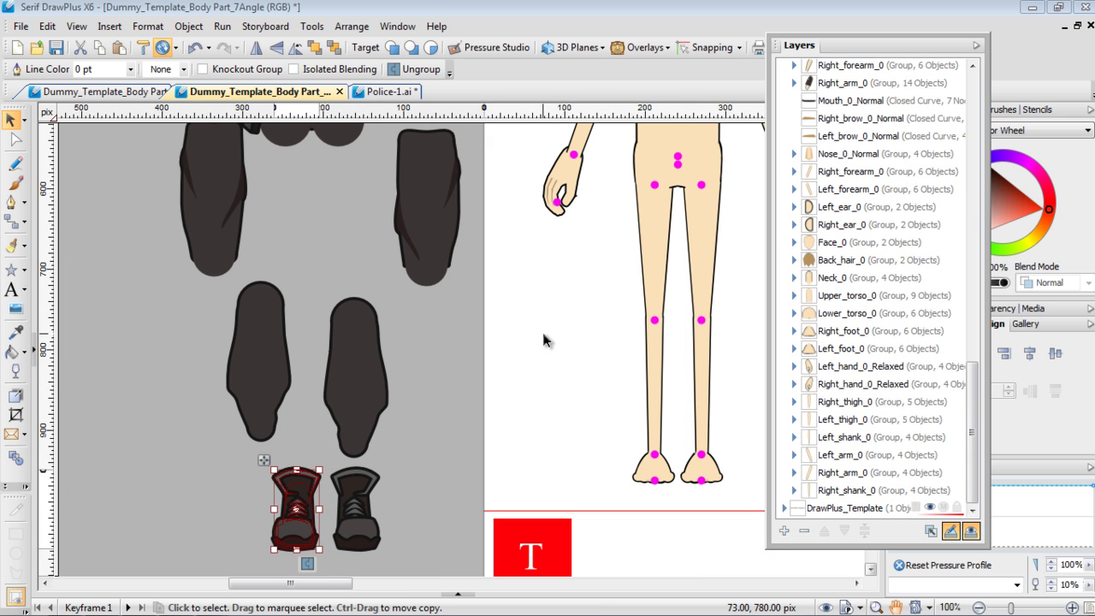
pyautogui.scroll(3, 544, 335)
pyautogui.click(554, 332)
pyautogui.scroll(-2, 556, 328)
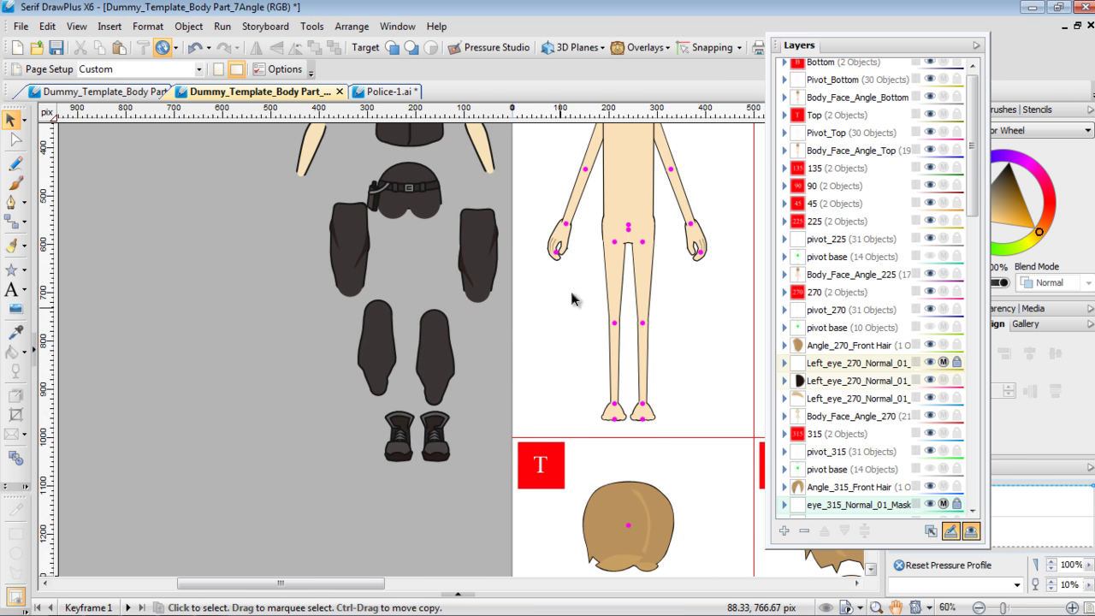
pyautogui.scroll(3, 573, 308)
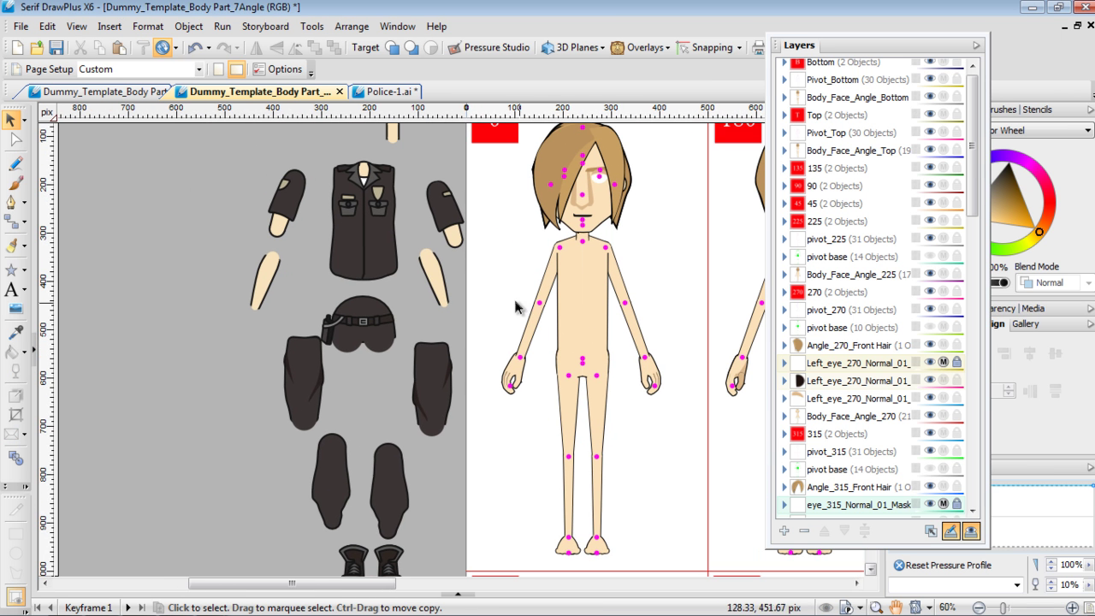
pyautogui.moveTo(972, 159); pyautogui.dragTo(968, 446)
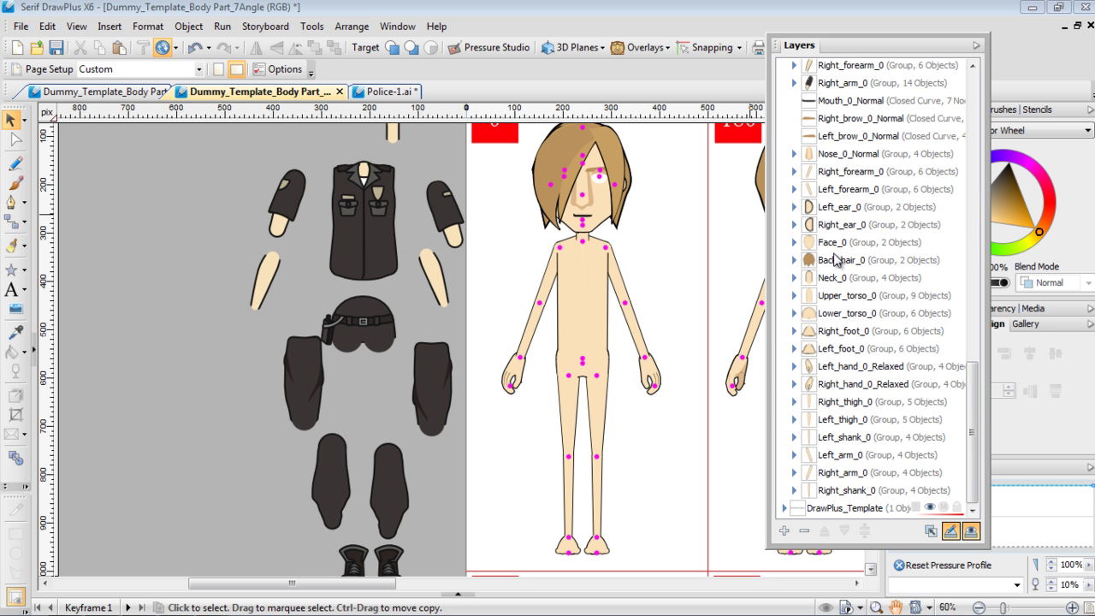
pyautogui.moveTo(971, 373); pyautogui.dragTo(976, 304)
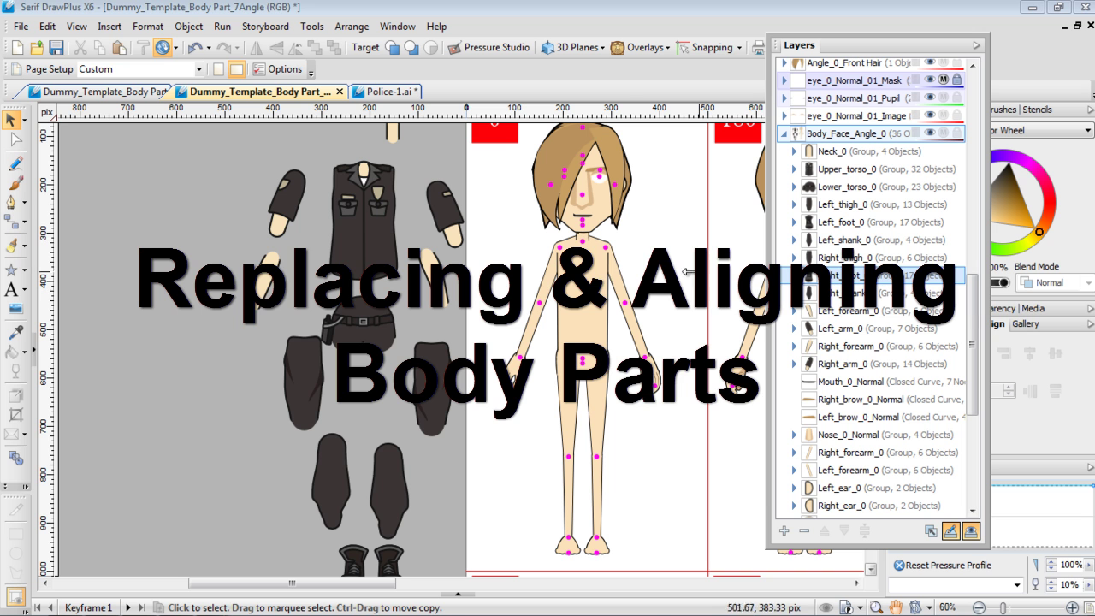
# Delete the 0-angle dummy's upper torso, both upper arms and both forearms, keeping the hands
pyautogui.click(594, 293)
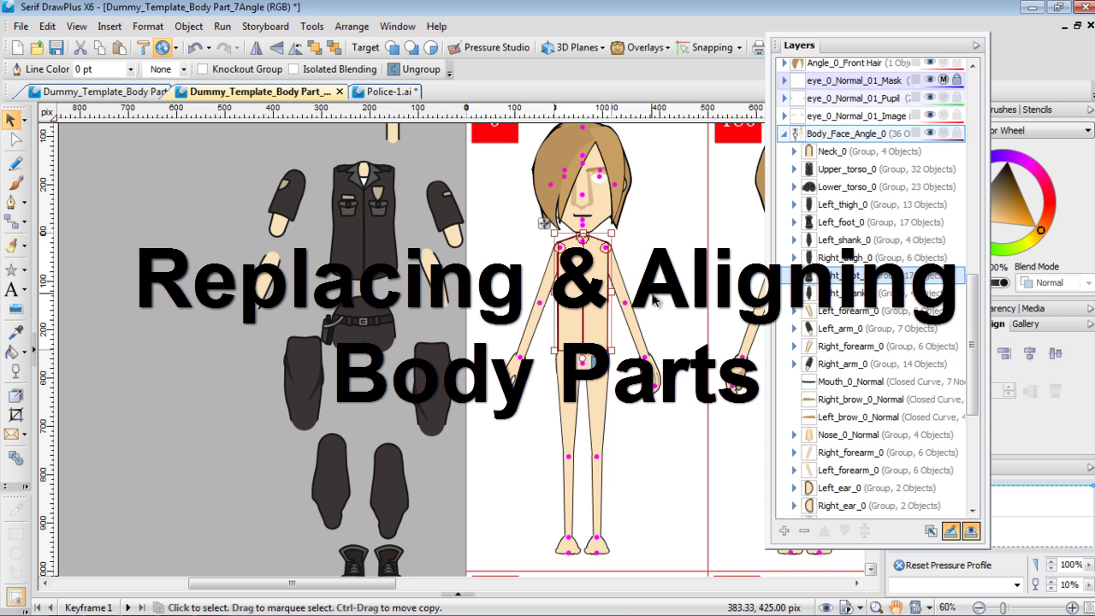
pyautogui.press('Delete')
pyautogui.click(616, 285)
pyautogui.press('Delete')
pyautogui.click(548, 282)
pyautogui.press('Delete')
pyautogui.click(538, 327)
pyautogui.press('Delete')
pyautogui.click(637, 333)
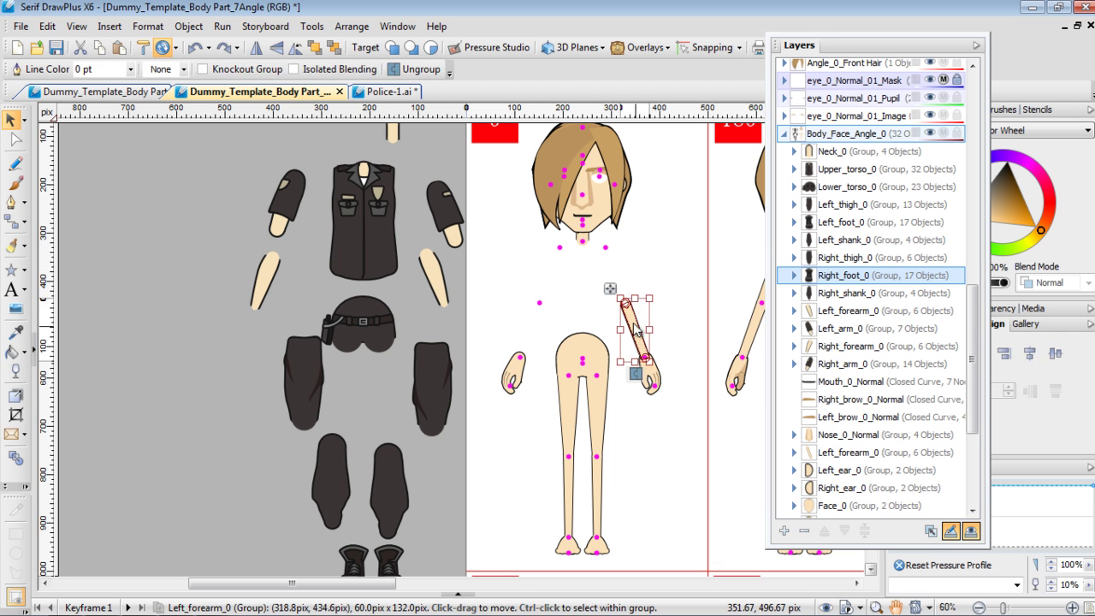
pyautogui.press('Delete')
# Delete the 0-angle dummy's neck while keeping its pivot point
pyautogui.moveTo(578, 236); pyautogui.dragTo(585, 242)
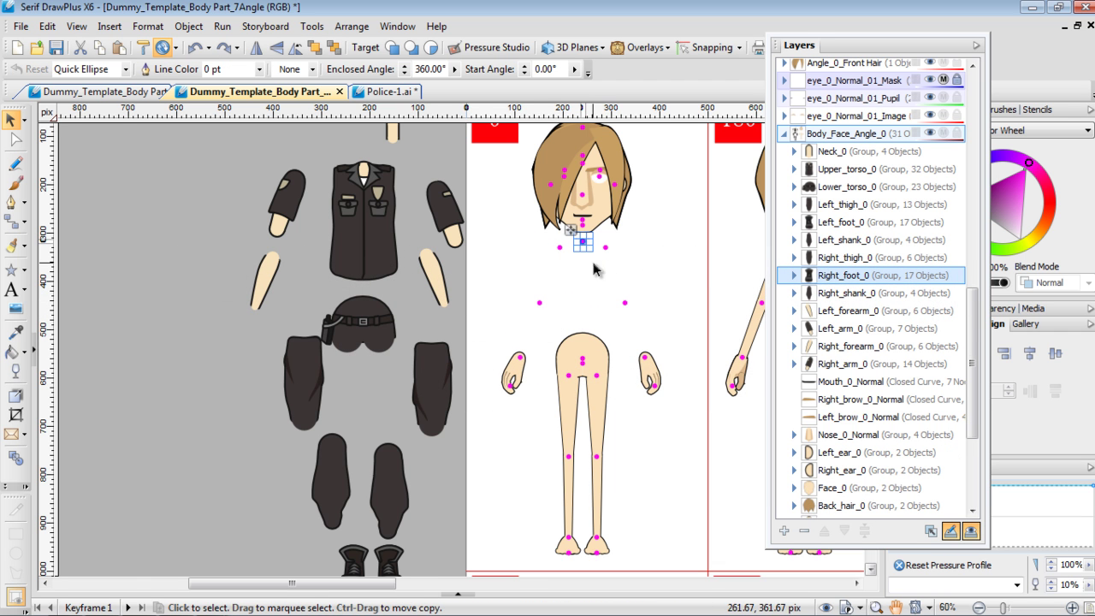
pyautogui.scroll(4, 605, 271)
pyautogui.scroll(-1, 605, 271)
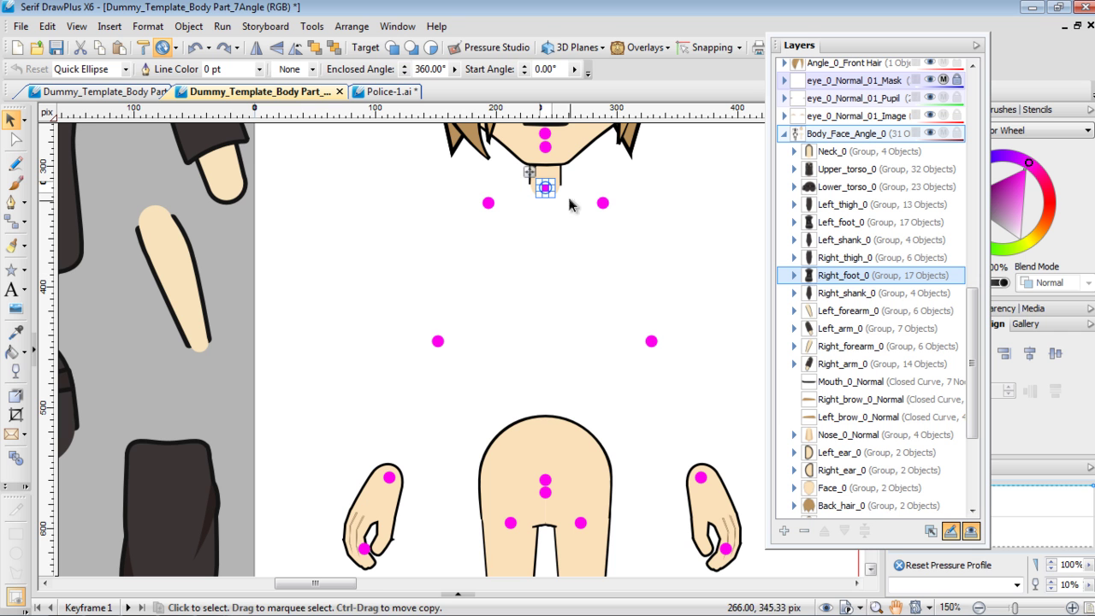
pyautogui.click(586, 224)
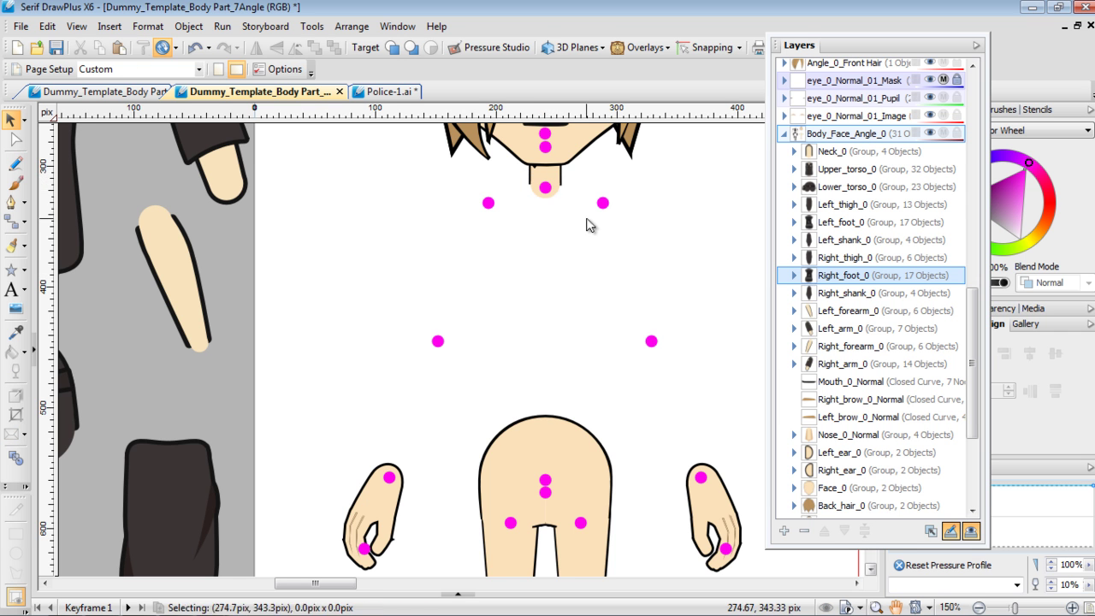
pyautogui.click(557, 177)
pyautogui.press('Escape')
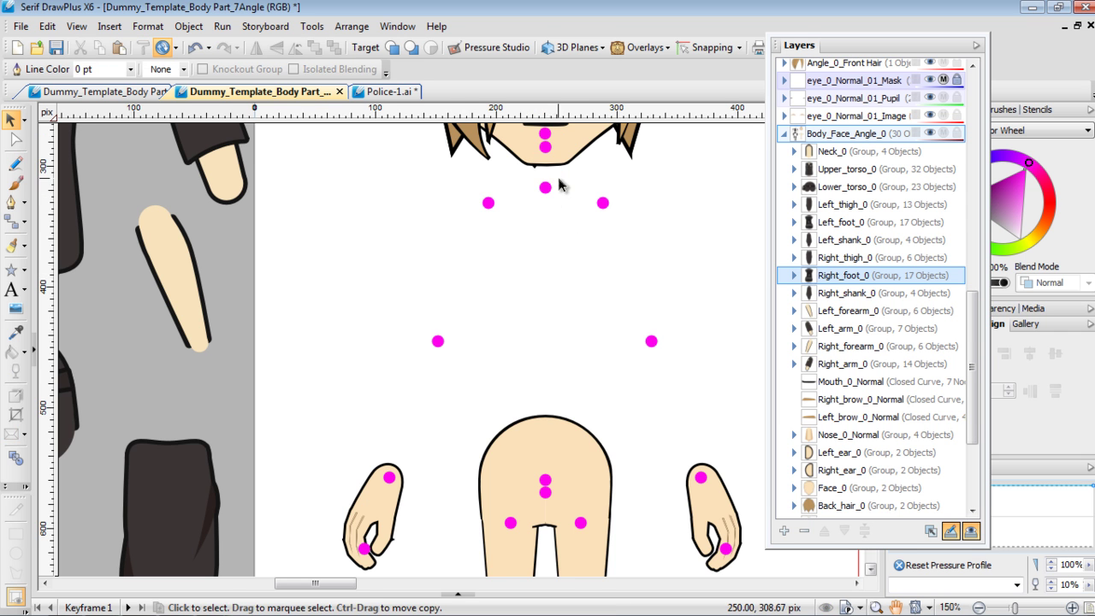
# Delete the 0-angle dummy's lower torso and both thighs, leaving the pivot points in place
pyautogui.scroll(-6, 631, 214)
pyautogui.click(597, 199)
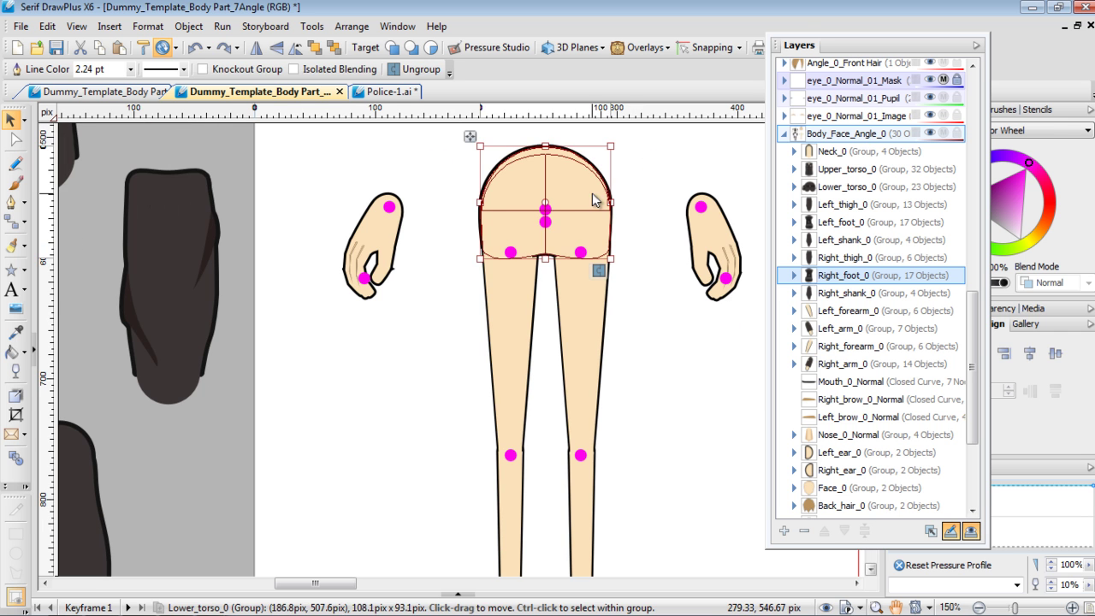
pyautogui.press('Delete')
pyautogui.click(582, 306)
pyautogui.press('Delete')
pyautogui.click(517, 317)
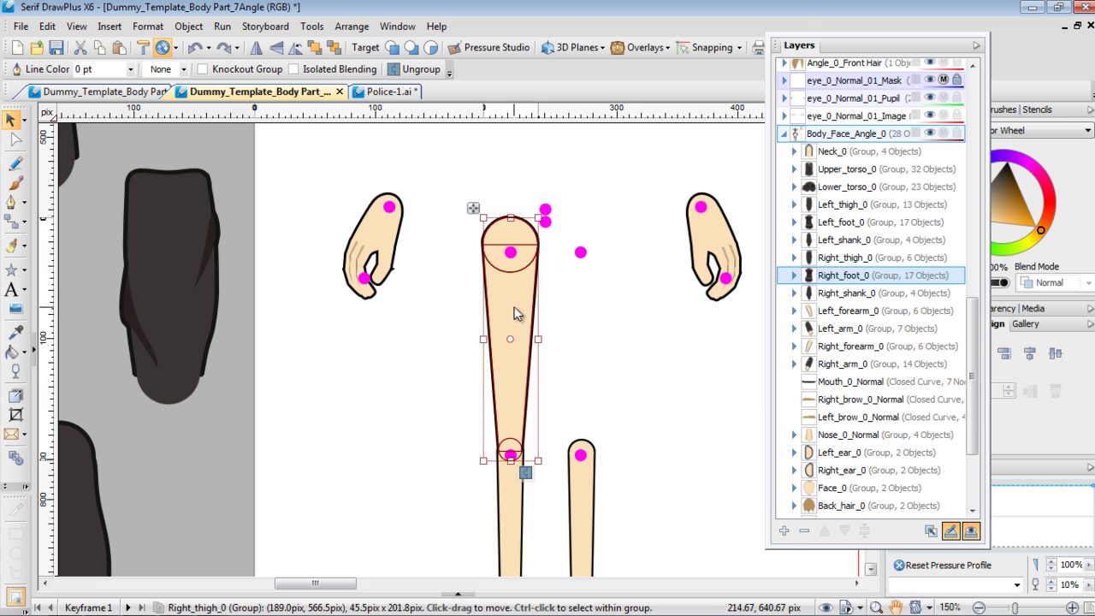
pyautogui.press('Delete')
# Delete the 0-angle dummy's two shanks and two feet, leaving the pivot points in place
pyautogui.scroll(-2, 572, 287)
pyautogui.scroll(-1, 572, 287)
pyautogui.click(592, 370)
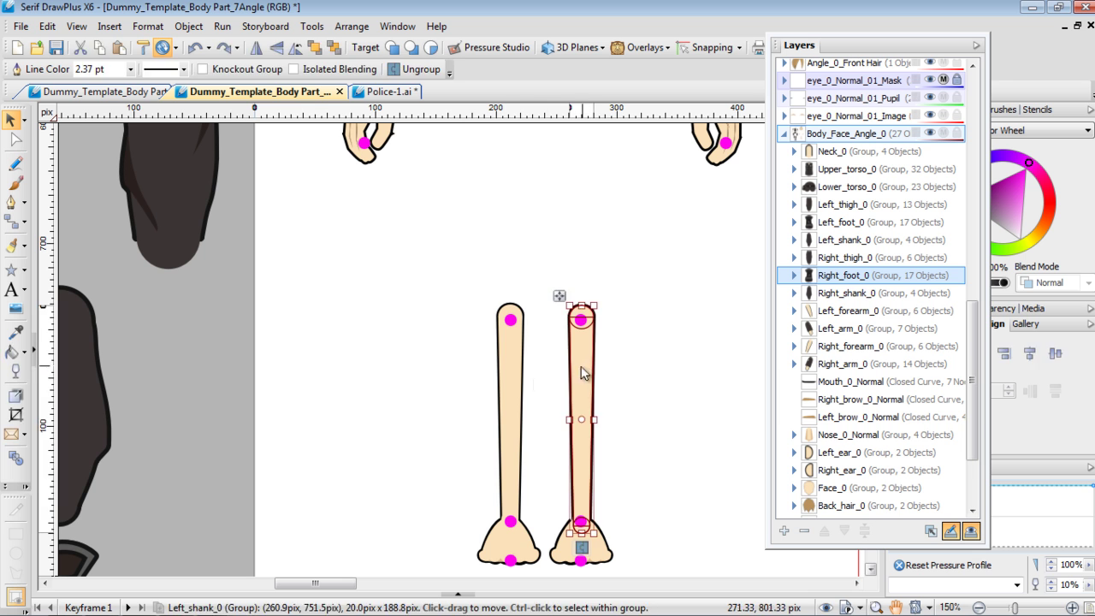
pyautogui.press('Delete')
pyautogui.click(508, 313)
pyautogui.press('Delete')
pyautogui.click(523, 548)
pyautogui.press('Delete')
pyautogui.click(572, 538)
pyautogui.press('Delete')
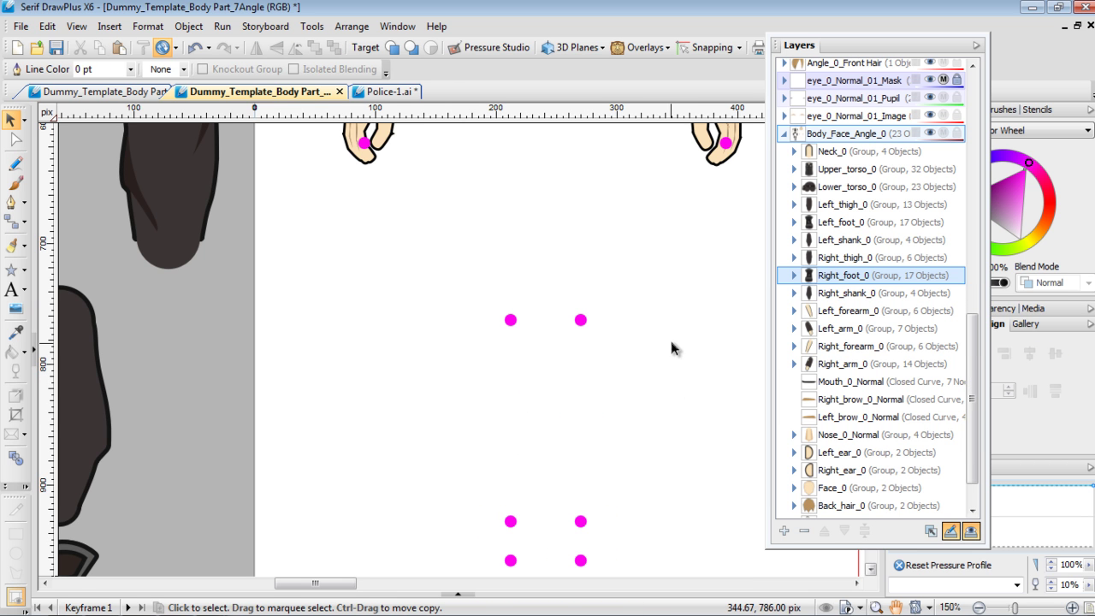
# Move the police character's neck, upper torso, upper arms and forearms onto the matching 0-angle pivot points
pyautogui.scroll(-5, 672, 343)
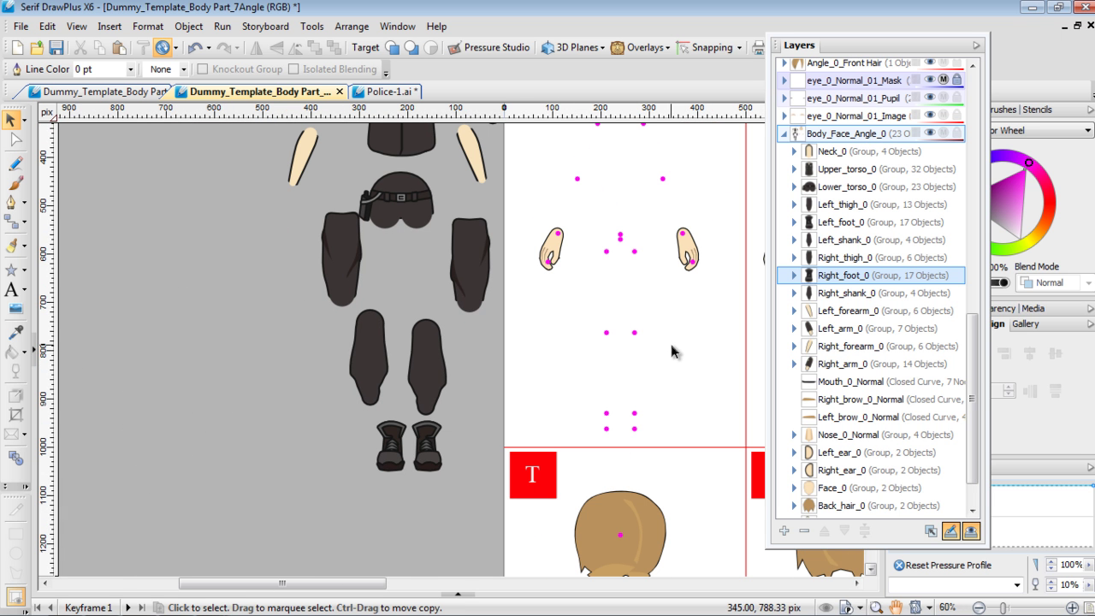
pyautogui.moveTo(723, 190); pyautogui.dragTo(653, 322)
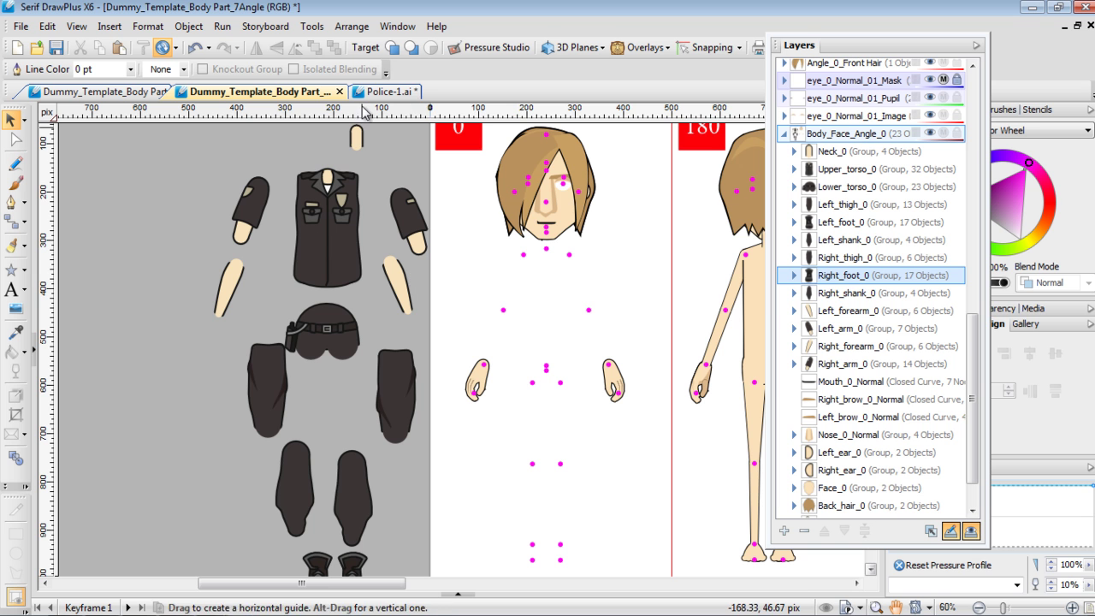
pyautogui.moveTo(356, 144); pyautogui.dragTo(548, 248)
pyautogui.moveTo(347, 234); pyautogui.dragTo(565, 310)
pyautogui.moveTo(411, 221); pyautogui.dragTo(582, 297)
pyautogui.moveTo(250, 211); pyautogui.dragTo(507, 280)
pyautogui.moveTo(399, 287); pyautogui.dragTo(598, 335)
pyautogui.moveTo(233, 296); pyautogui.dragTo(494, 336)
# Place the police character's belted hips and both thighs on the 0-angle pivot points below the torso
pyautogui.moveTo(339, 342); pyautogui.dragTo(560, 393)
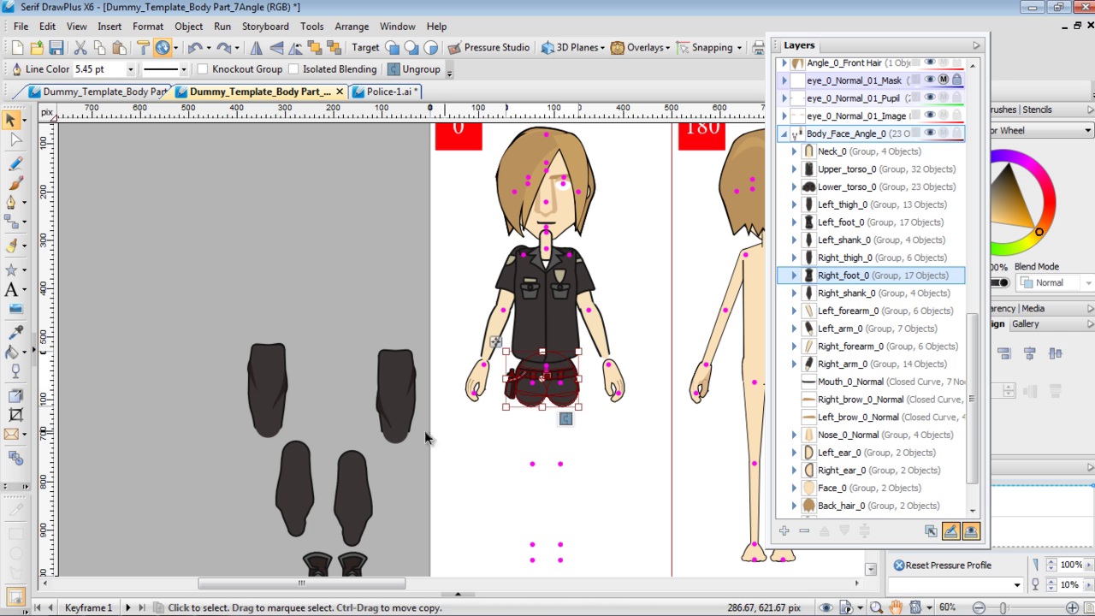
pyautogui.moveTo(395, 394); pyautogui.dragTo(558, 433)
pyautogui.moveTo(267, 402); pyautogui.dragTo(530, 455)
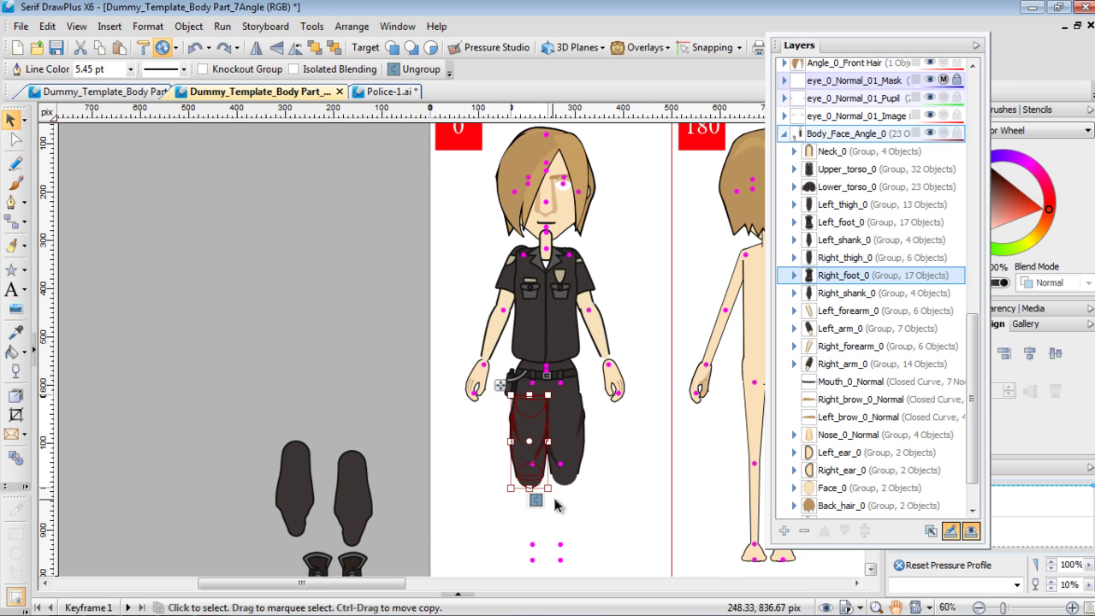
# Place the police character's two shanks and two boots on the 0-angle knee and ankle pivot points
pyautogui.scroll(-2, 530, 454)
pyautogui.moveTo(353, 412); pyautogui.dragTo(562, 428)
pyautogui.moveTo(295, 398); pyautogui.dragTo(526, 418)
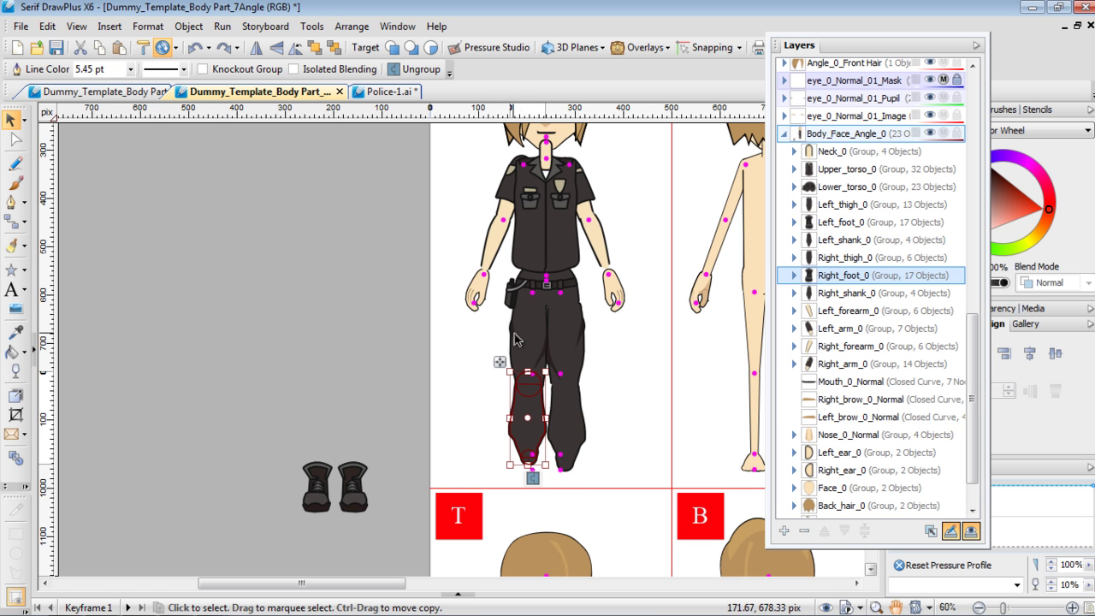
pyautogui.moveTo(358, 487); pyautogui.dragTo(568, 470)
pyautogui.moveTo(320, 492); pyautogui.dragTo(535, 473)
# Align the tops of the 0-angle character's two upper arms and lower the pair slightly on the shoulder pivot points
pyautogui.scroll(1, 600, 379)
pyautogui.scroll(1, 600, 379)
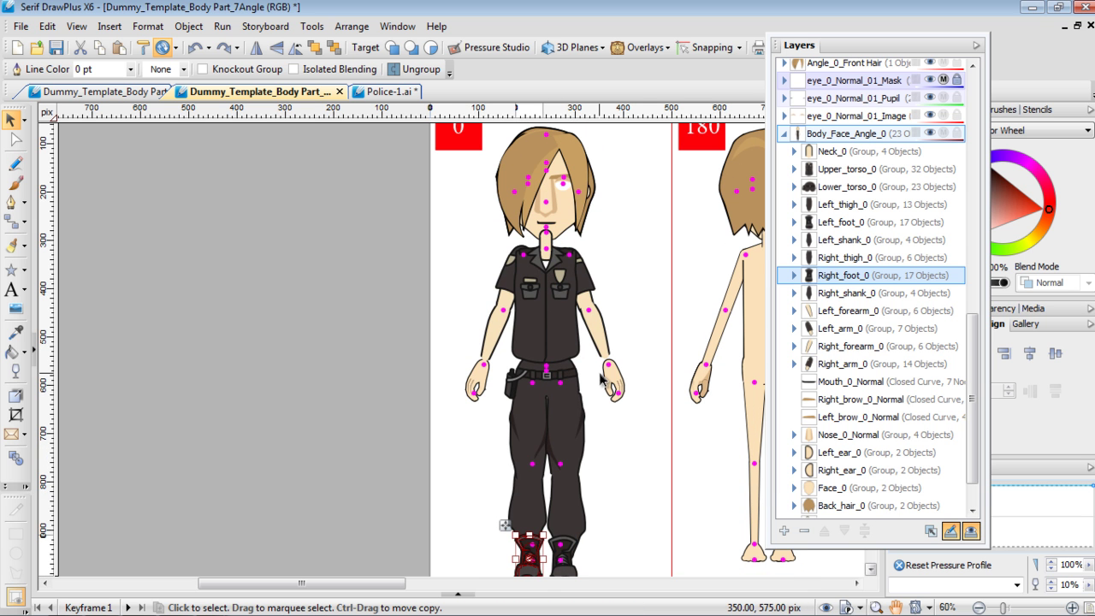
pyautogui.moveTo(926, 49); pyautogui.dragTo(220, 64)
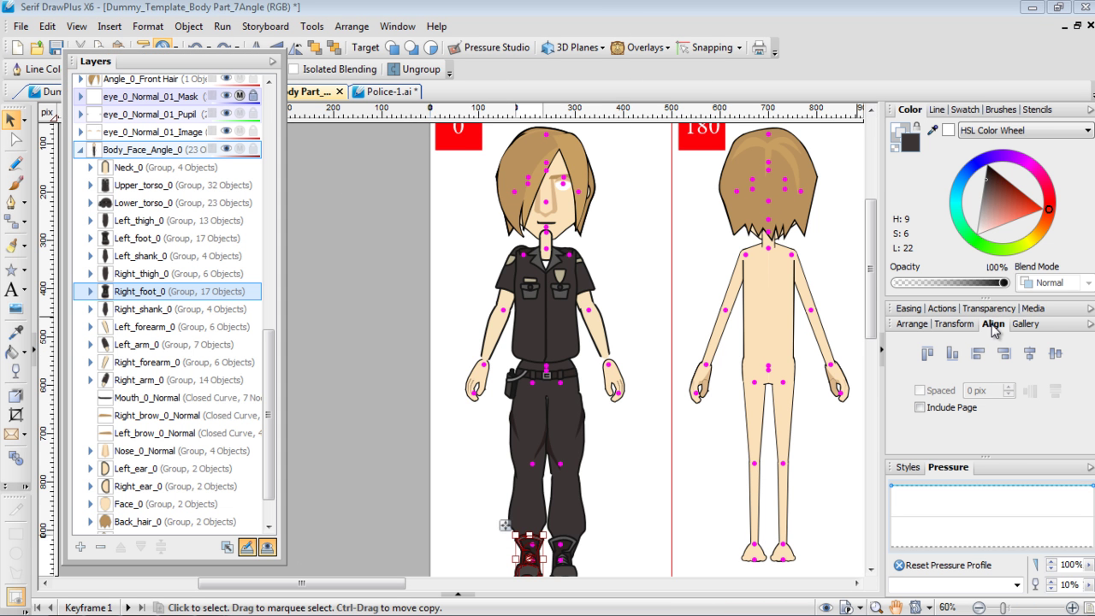
pyautogui.click(586, 287)
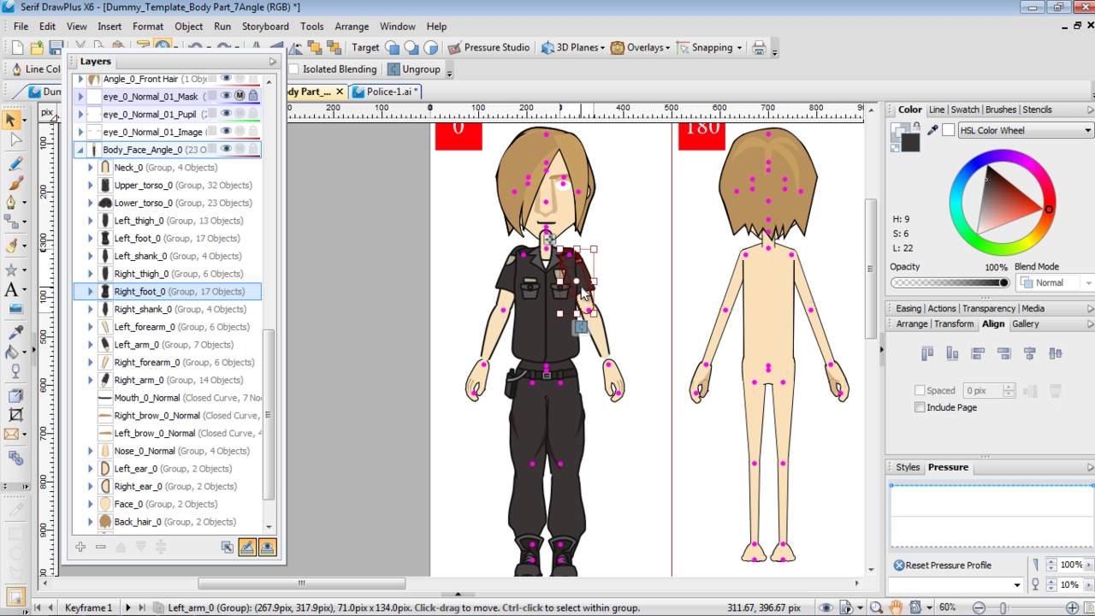
pyautogui.keyDown('shift'); pyautogui.click(514, 281); pyautogui.keyUp('shift')
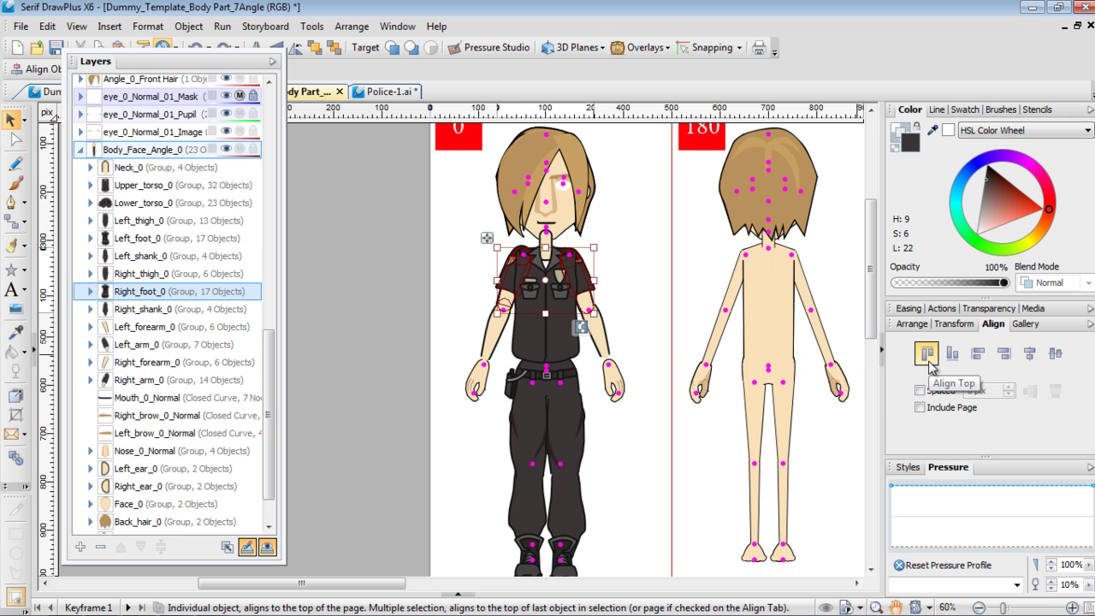
pyautogui.click(928, 353)
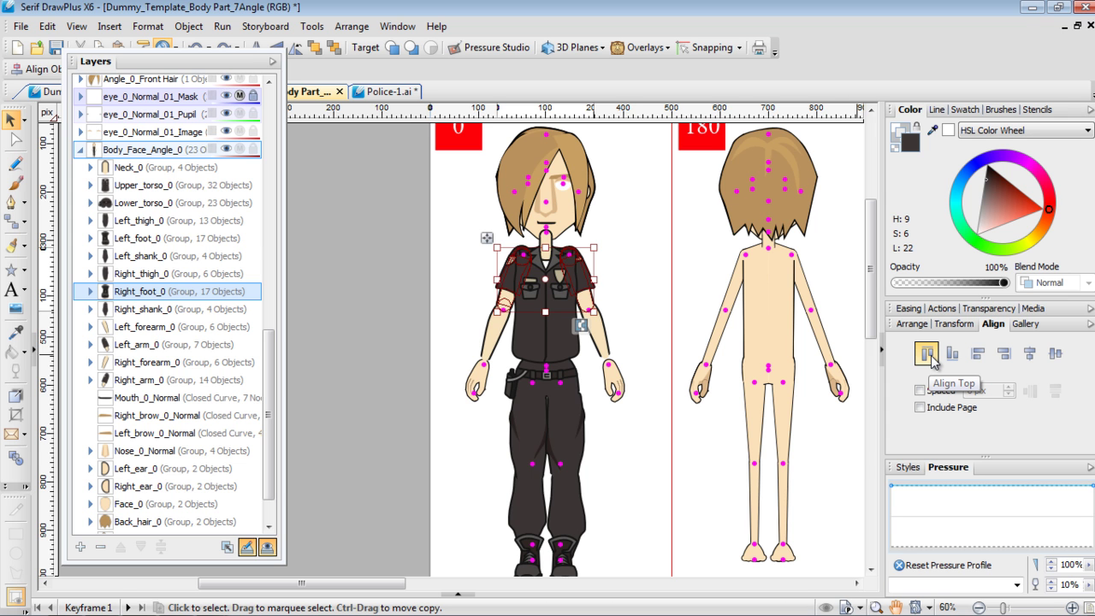
pyautogui.press('Down')
pyautogui.press('Down')
pyautogui.press('Down')
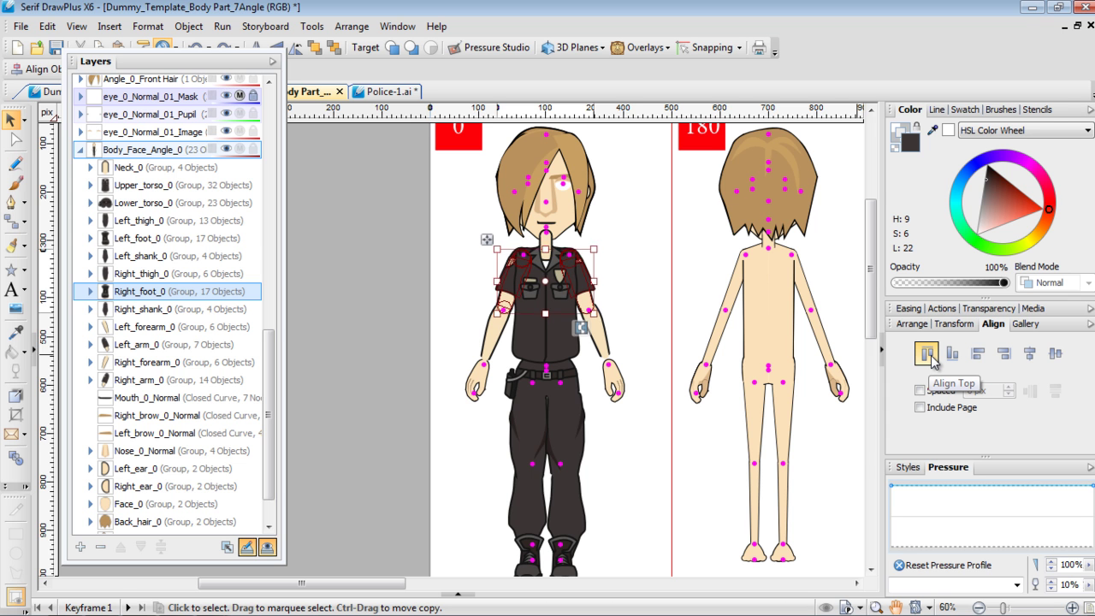
pyautogui.press('Up')
pyautogui.press('Up')
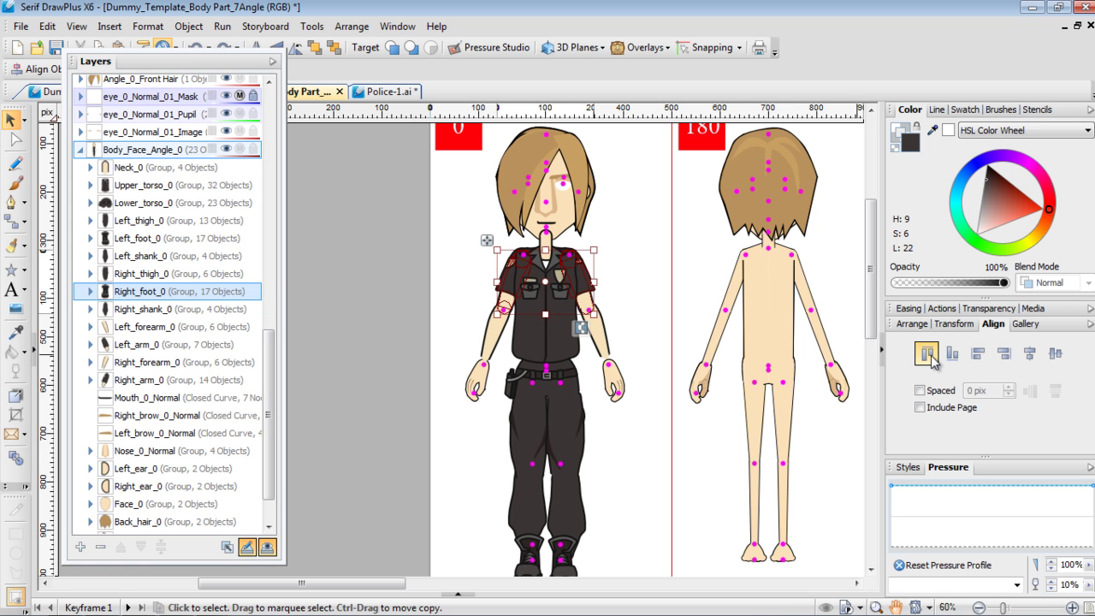
# Align both forearms by their tops at the elbow pivot points and nudge the right forearm 2 pixels left
pyautogui.click(603, 339)
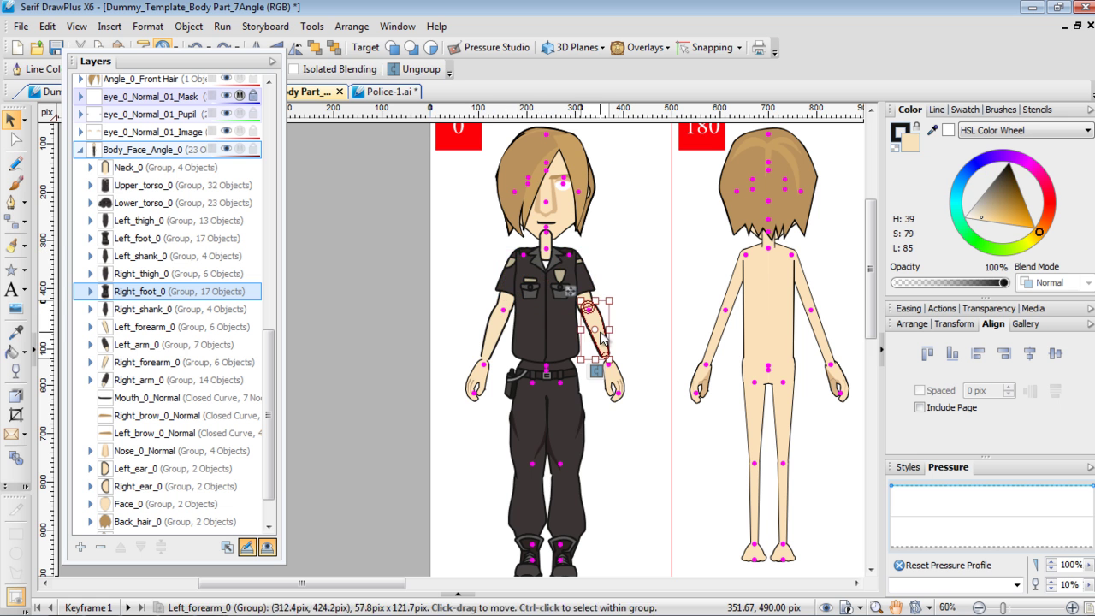
pyautogui.keyDown('shift'); pyautogui.click(495, 335); pyautogui.keyUp('shift')
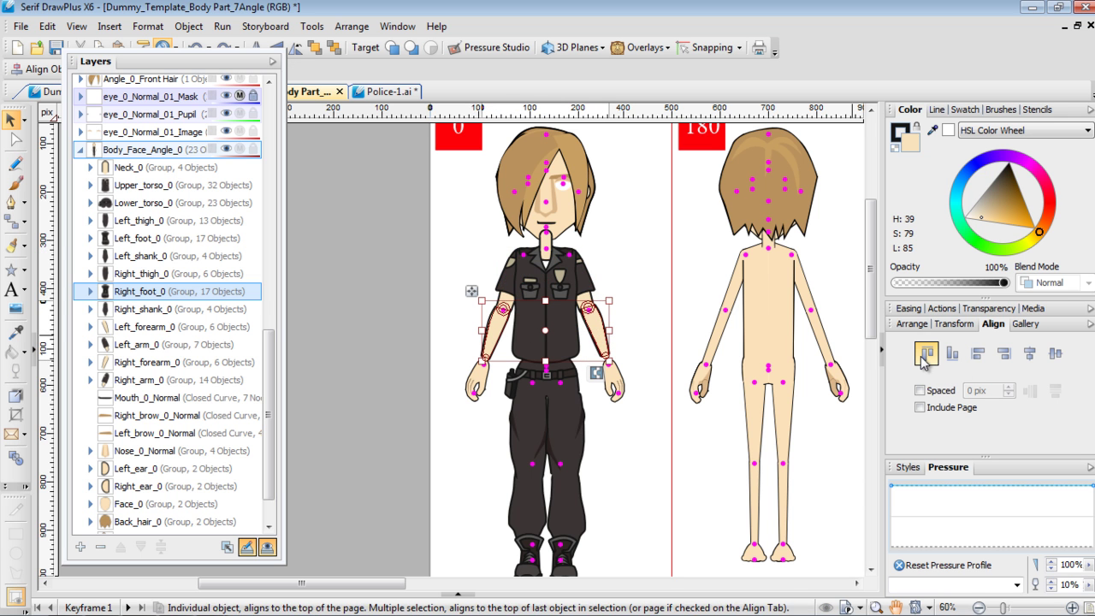
pyautogui.click(924, 356)
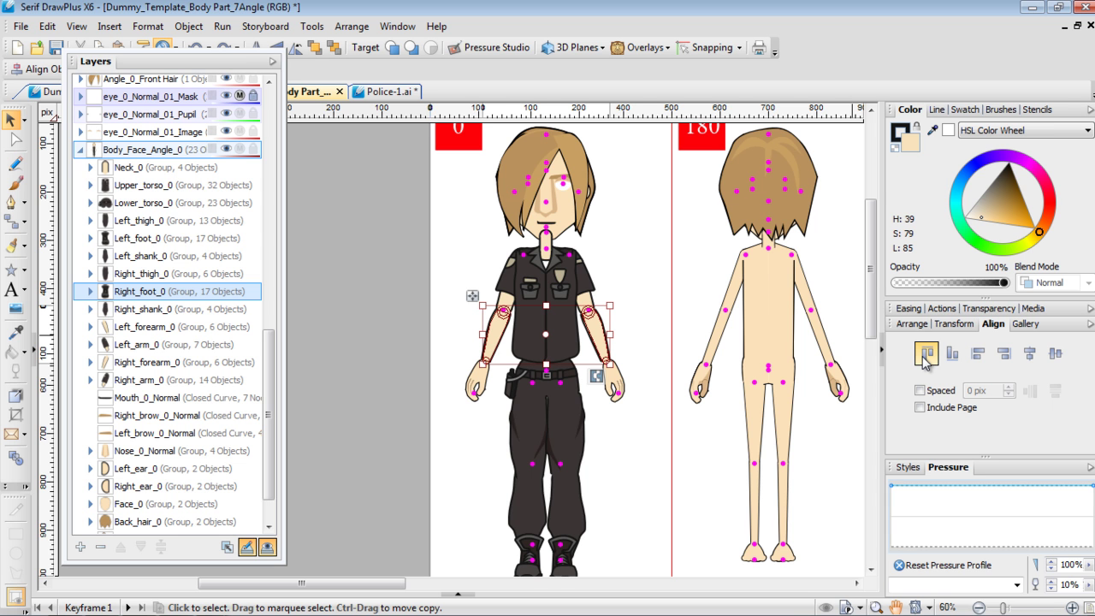
pyautogui.click(646, 400)
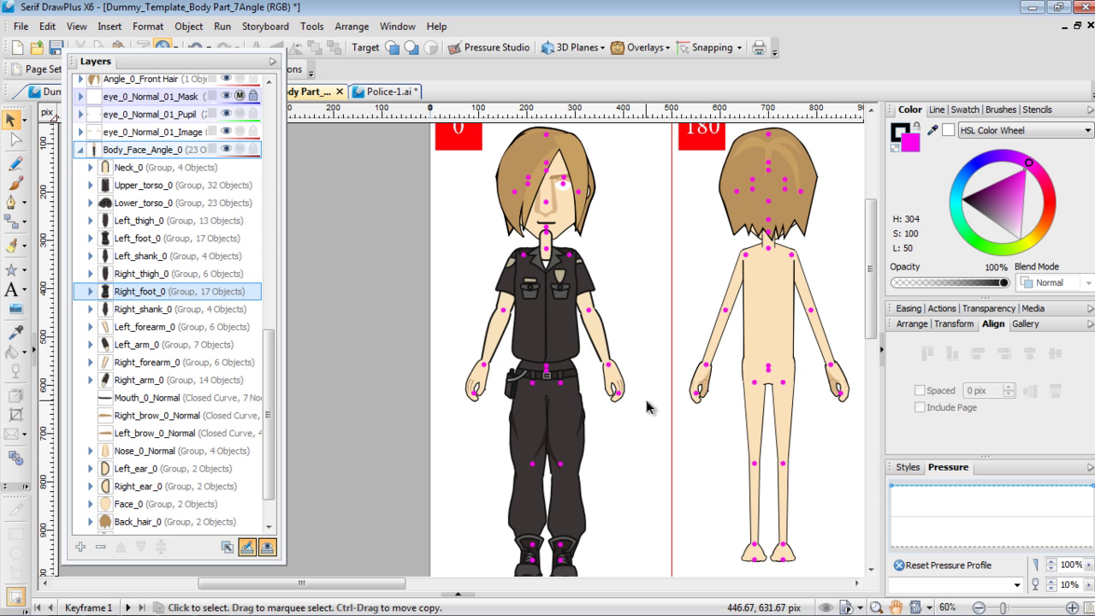
pyautogui.click(508, 335)
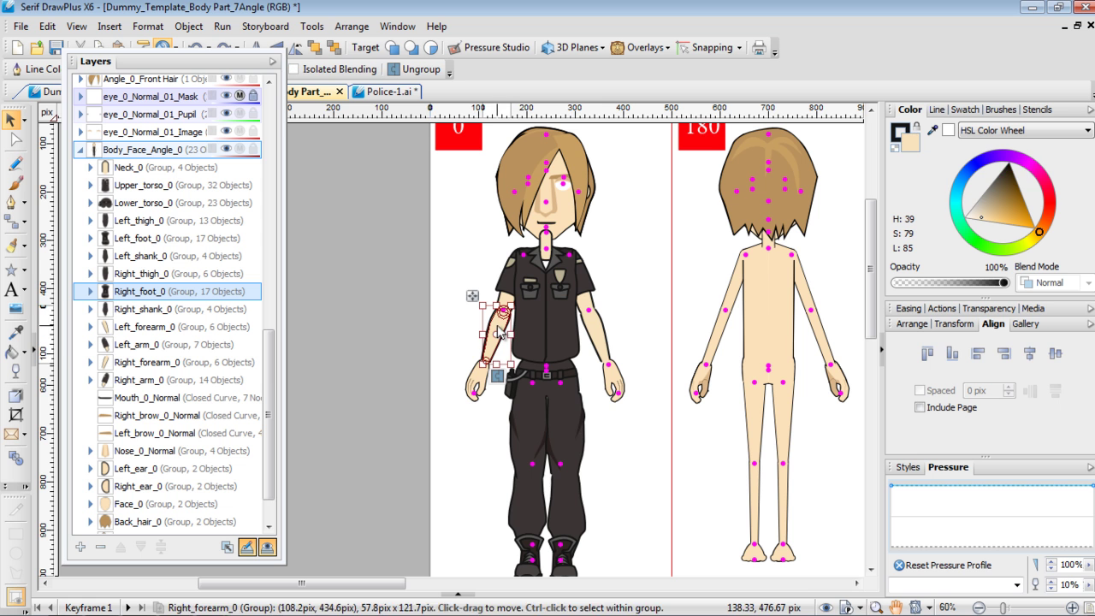
pyautogui.press('Left')
pyautogui.press('Left')
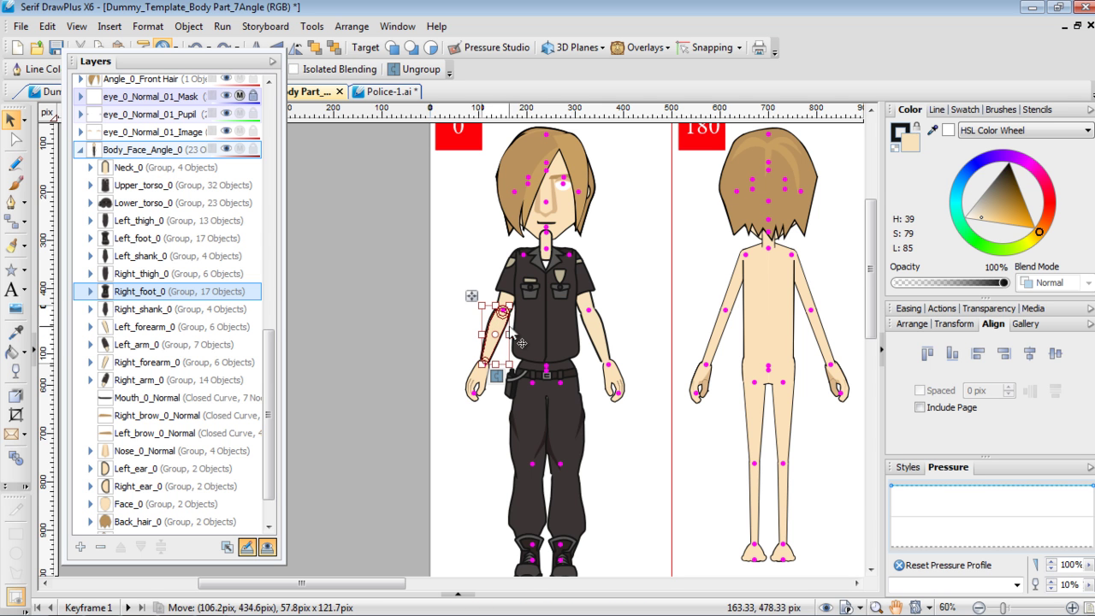
pyautogui.click(654, 311)
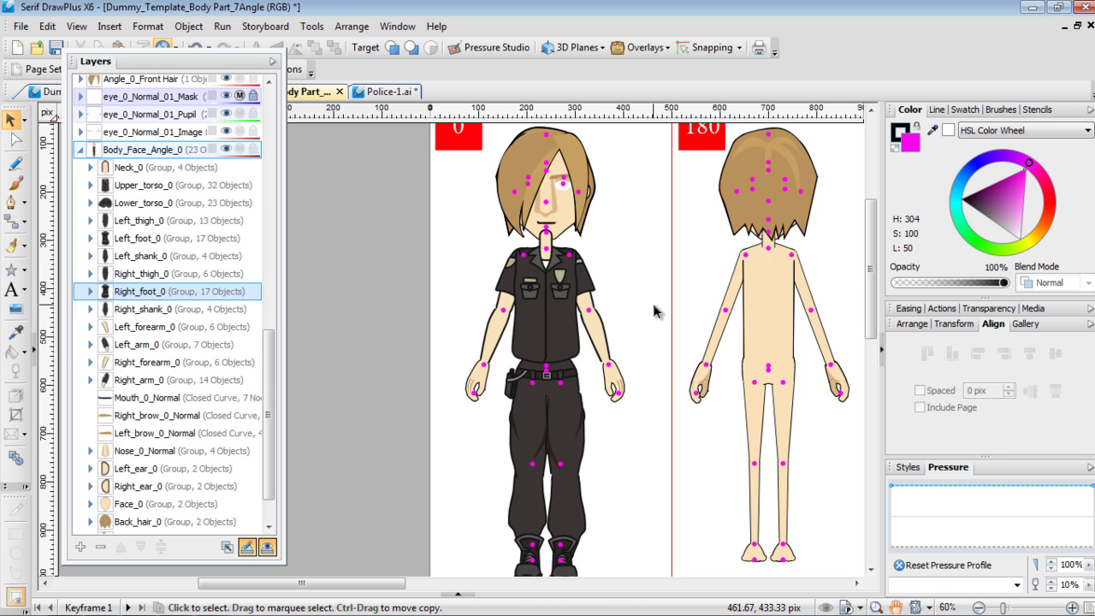
# Shift both hands slightly to fit the wrists and raise the belted lower torso onto the waist pivot points
pyautogui.moveTo(618, 383); pyautogui.dragTo(612, 378)
pyautogui.moveTo(484, 392); pyautogui.dragTo(483, 382)
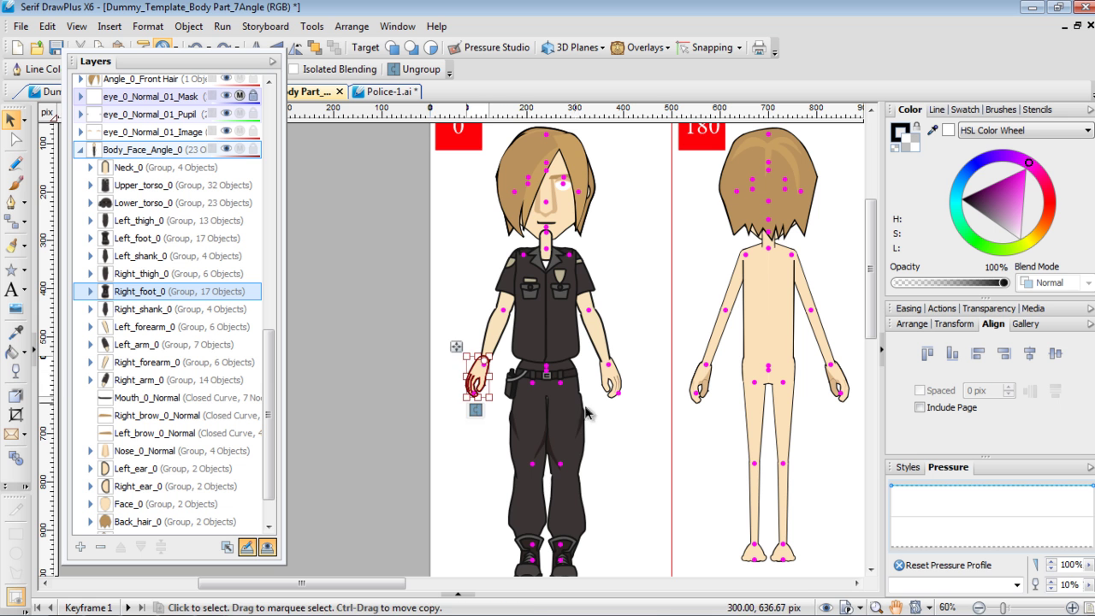
pyautogui.click(570, 377)
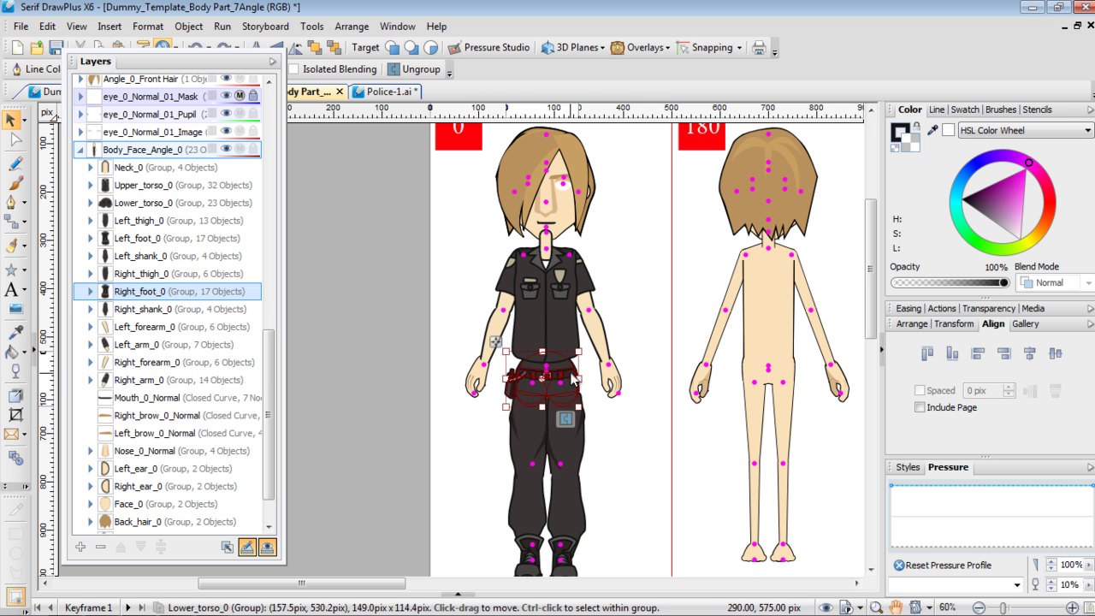
pyautogui.moveTo(570, 376); pyautogui.dragTo(572, 374)
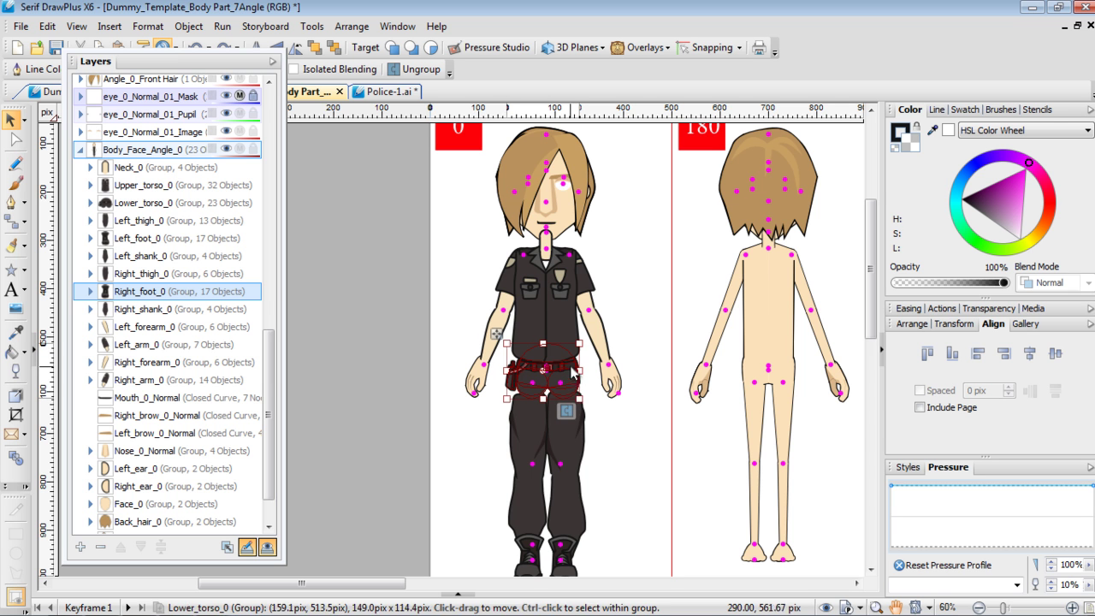
# Align the tops of the two thighs and raise them together toward the hip pivot points
pyautogui.click(575, 448)
pyautogui.keyDown('shift'); pyautogui.click(532, 433); pyautogui.keyUp('shift')
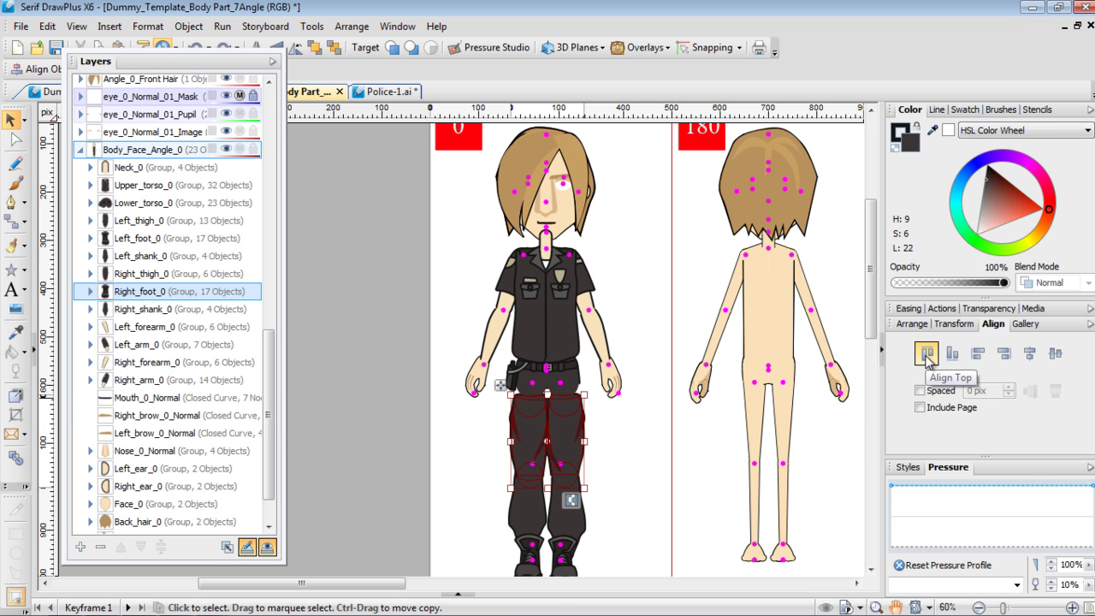
pyautogui.click(927, 359)
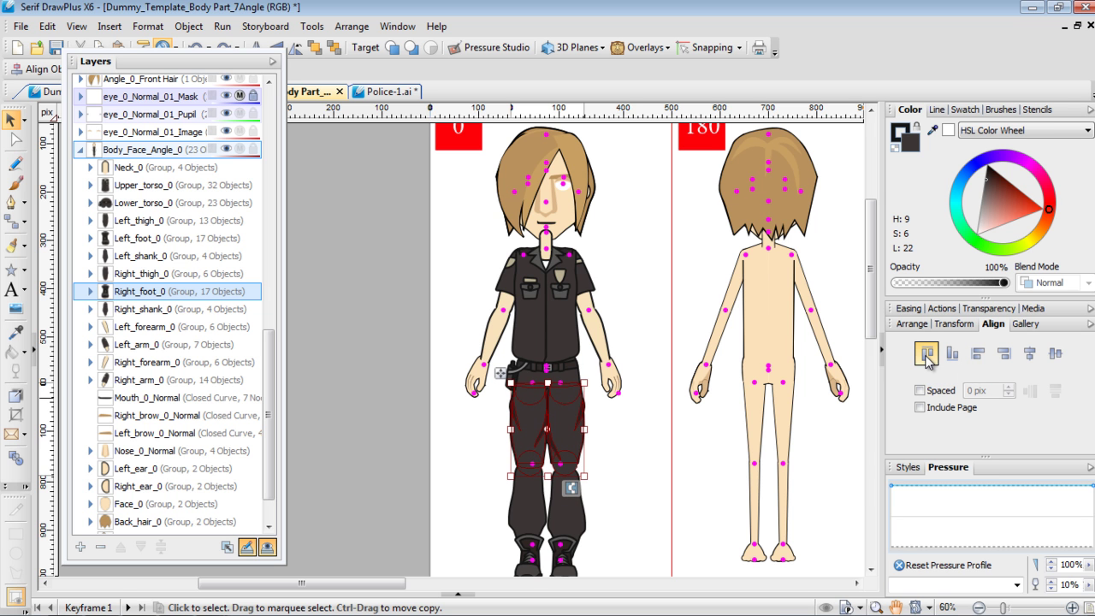
# Align the tops of the two shanks and raise them together so the knees centre on the knee pivot points
pyautogui.scroll(-2, 817, 410)
pyautogui.click(532, 425)
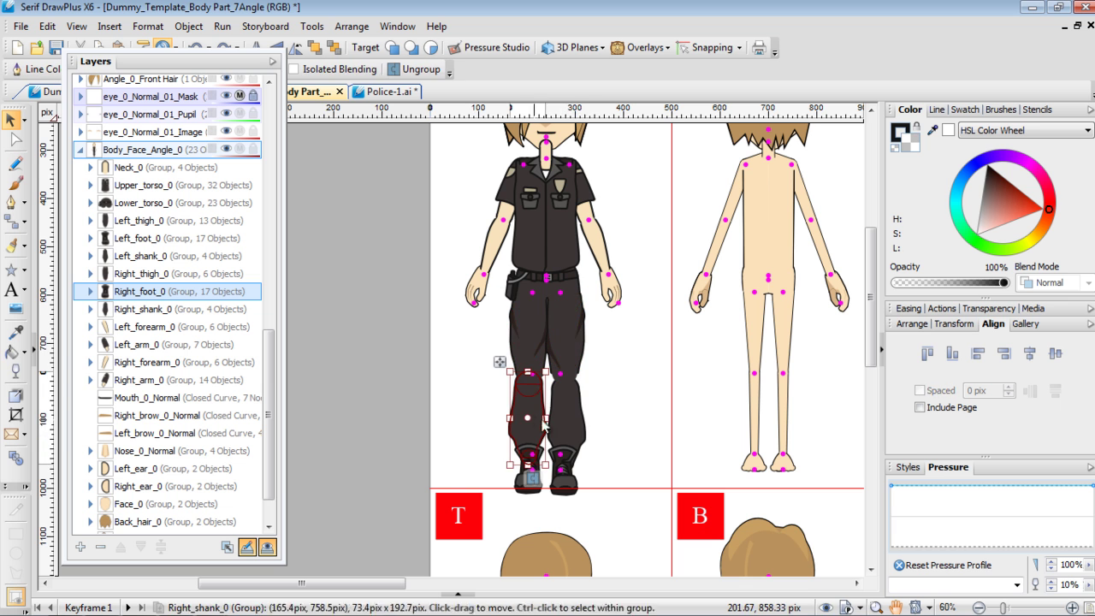
pyautogui.keyDown('shift'); pyautogui.click(573, 425); pyautogui.keyUp('shift')
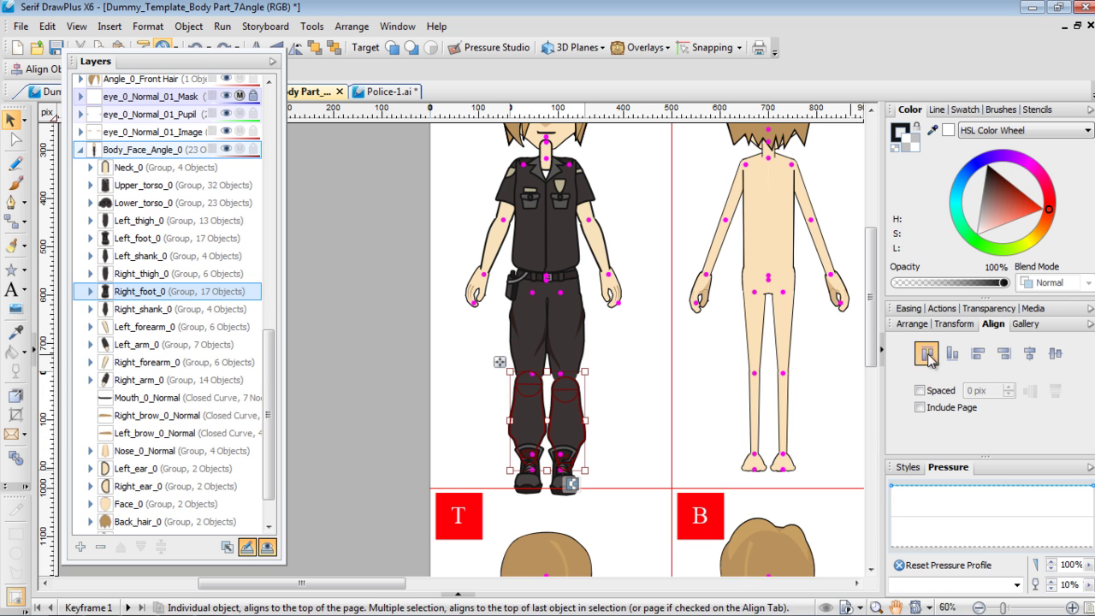
pyautogui.click(927, 353)
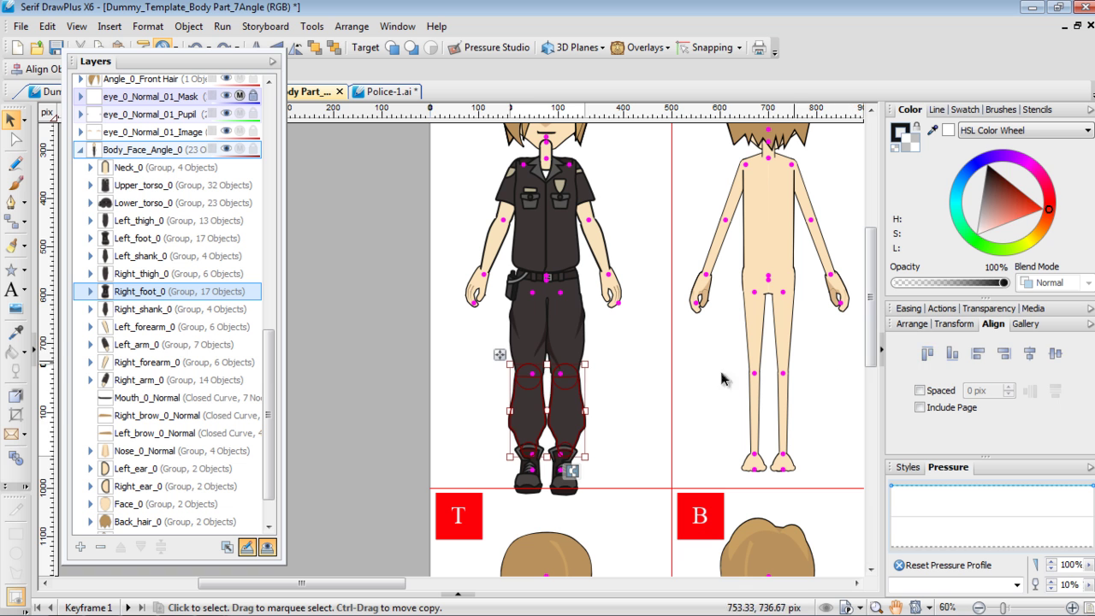
pyautogui.click(612, 384)
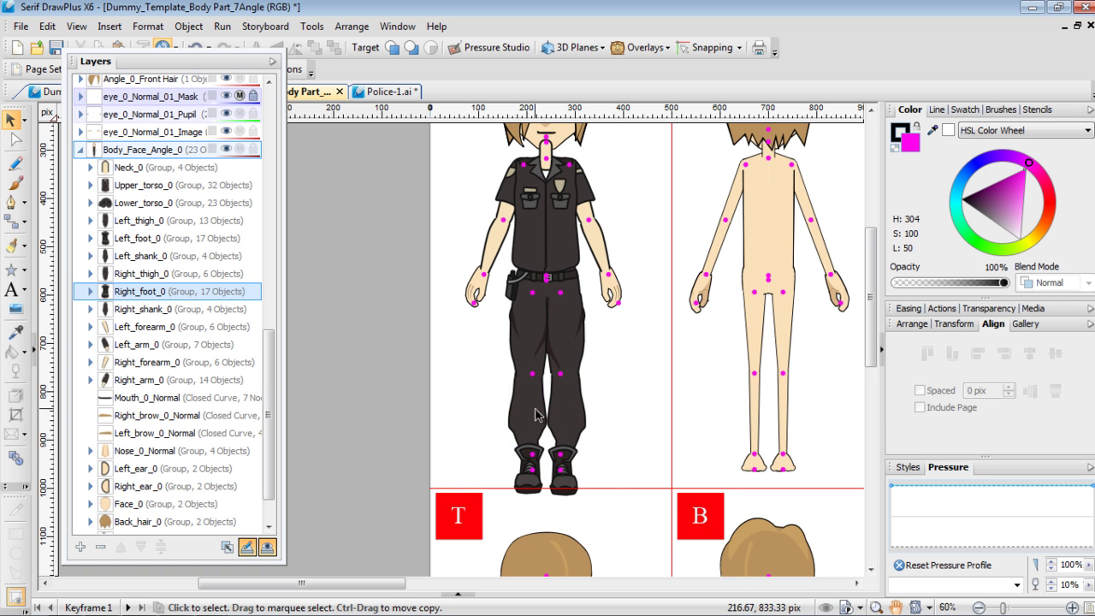
# Raise both boots slightly so they sit on the cell's lower border line and align their tops
pyautogui.moveTo(569, 477); pyautogui.dragTo(514, 471)
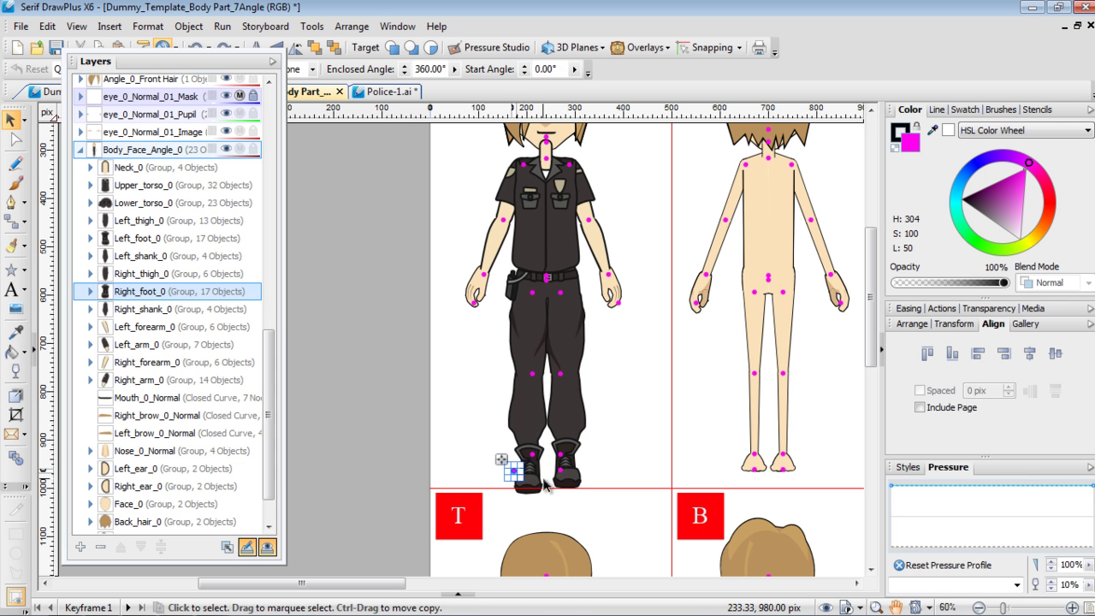
pyautogui.hotkey('ctrl', 'z')
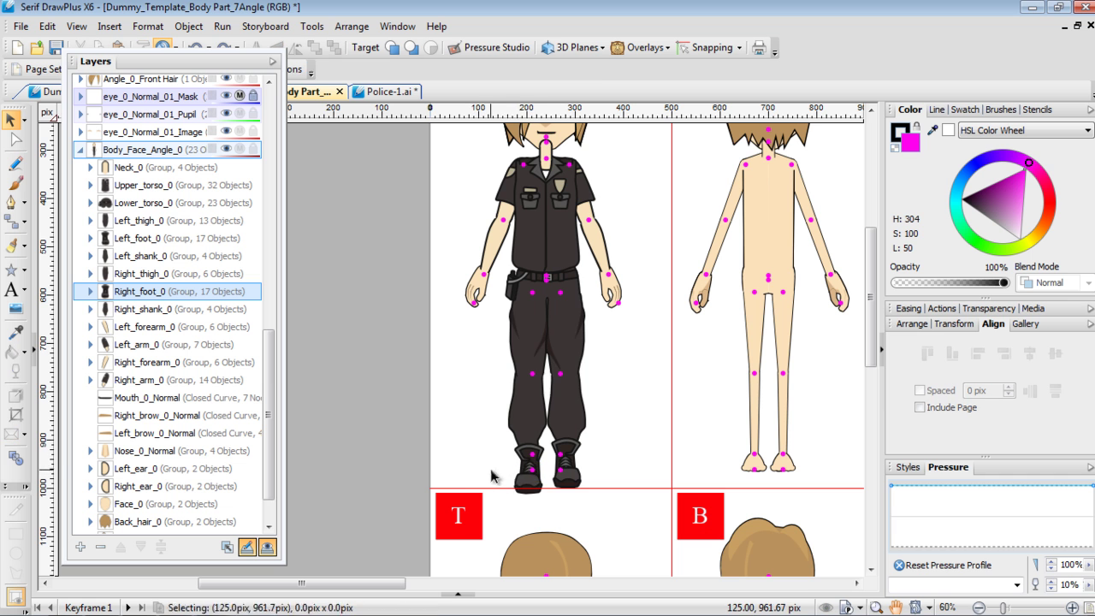
pyautogui.click(523, 476)
pyautogui.moveTo(542, 469); pyautogui.dragTo(537, 463)
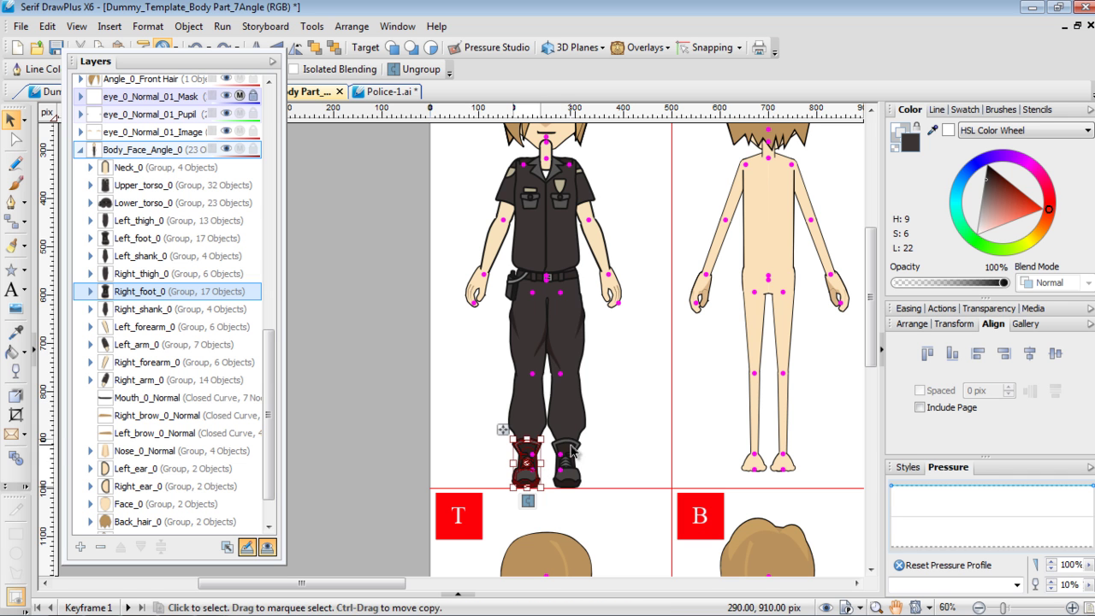
pyautogui.keyDown('shift'); pyautogui.click(572, 451); pyautogui.keyUp('shift')
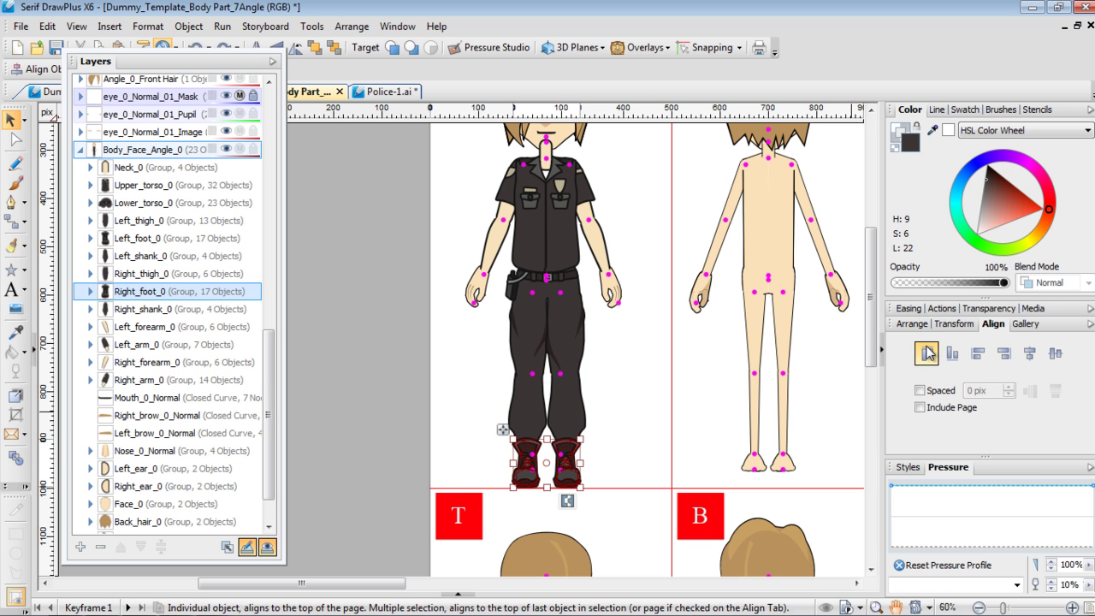
pyautogui.click(661, 413)
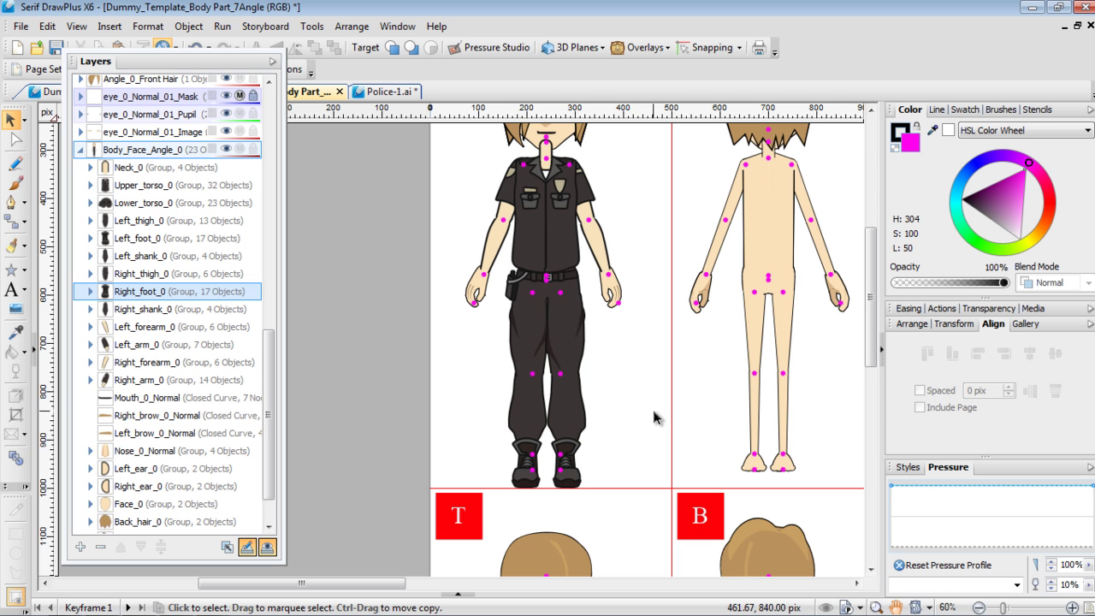
# Send the neck back one level in the stacking order so it sits behind the upper torso
pyautogui.scroll(2, 634, 411)
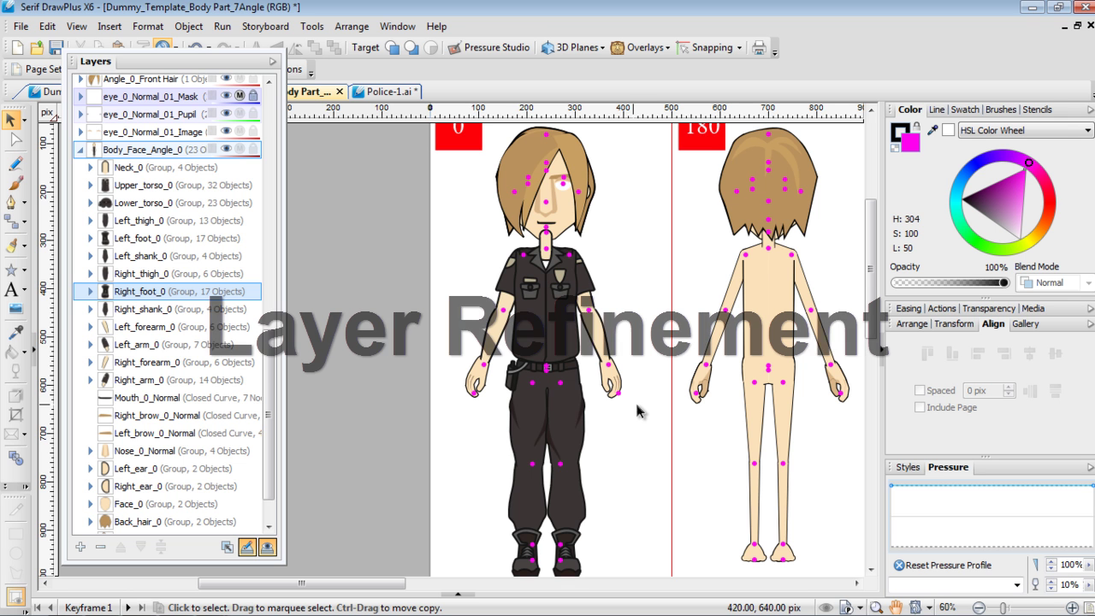
pyautogui.click(549, 245)
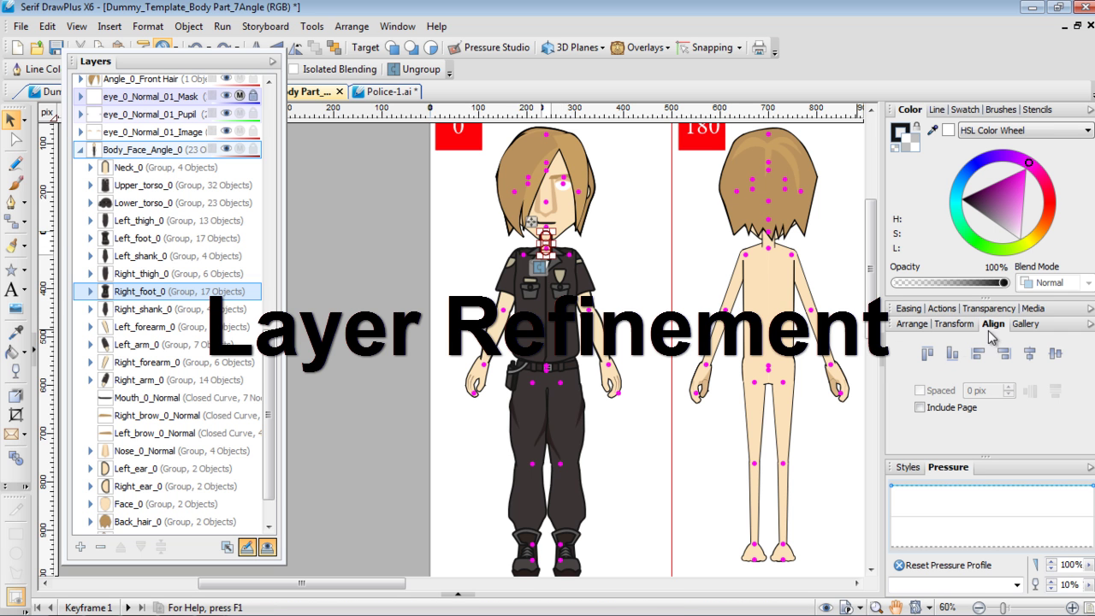
pyautogui.click(917, 326)
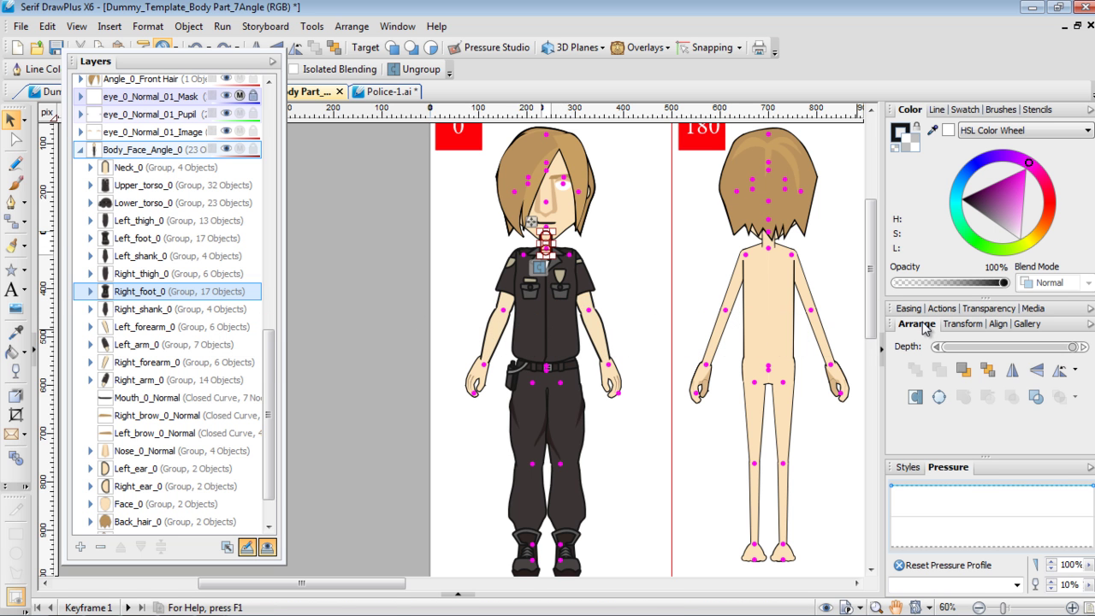
pyautogui.click(962, 369)
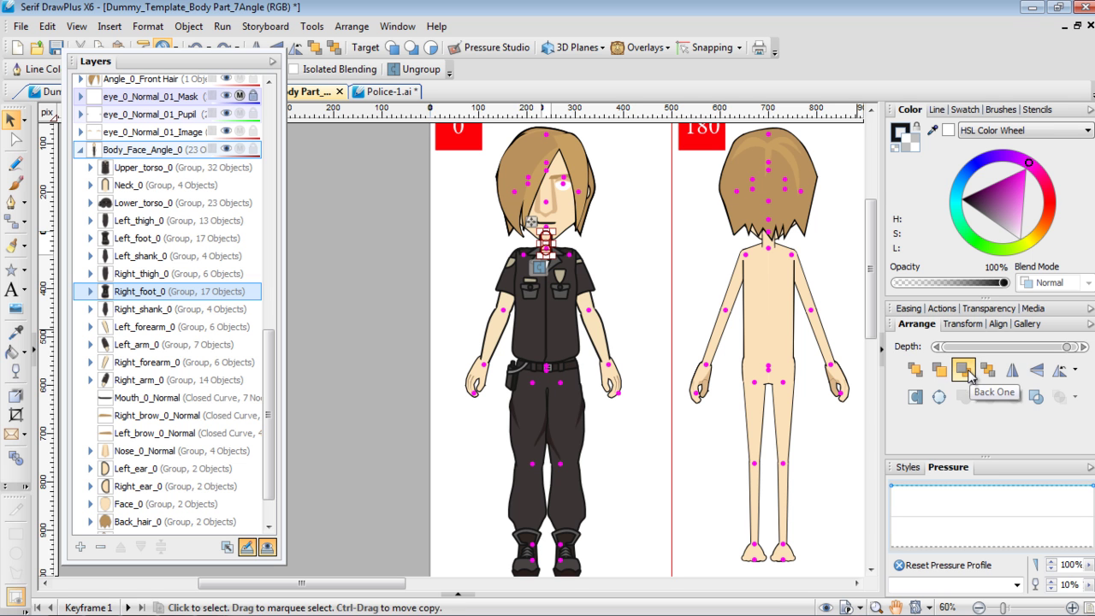
pyautogui.click(629, 288)
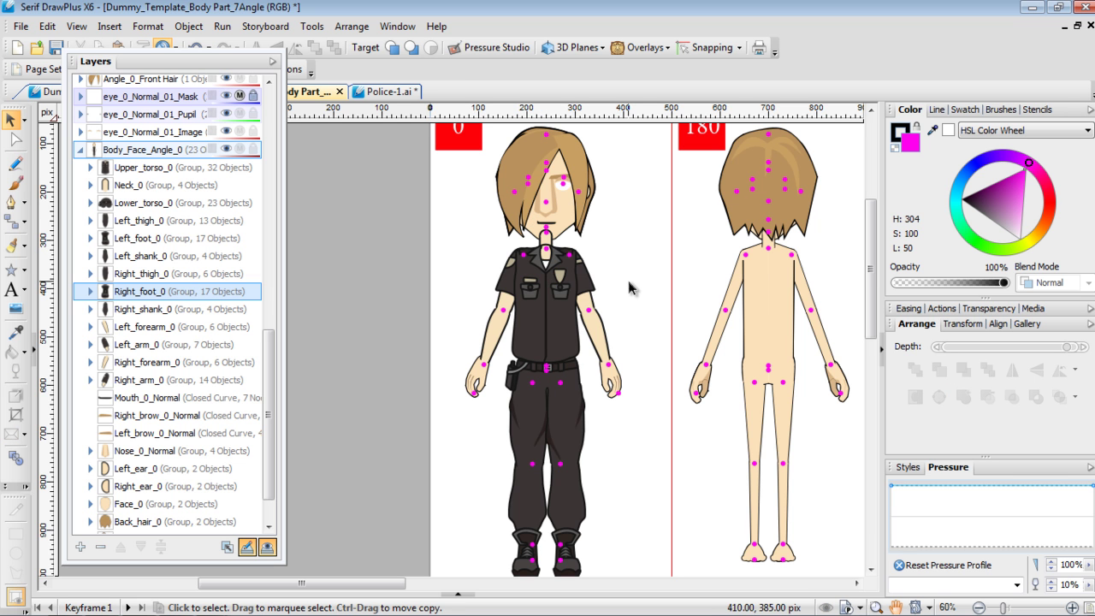
# Send the neck group to the very back of the layer's stacking order, behind all other body parts
pyautogui.click(550, 246)
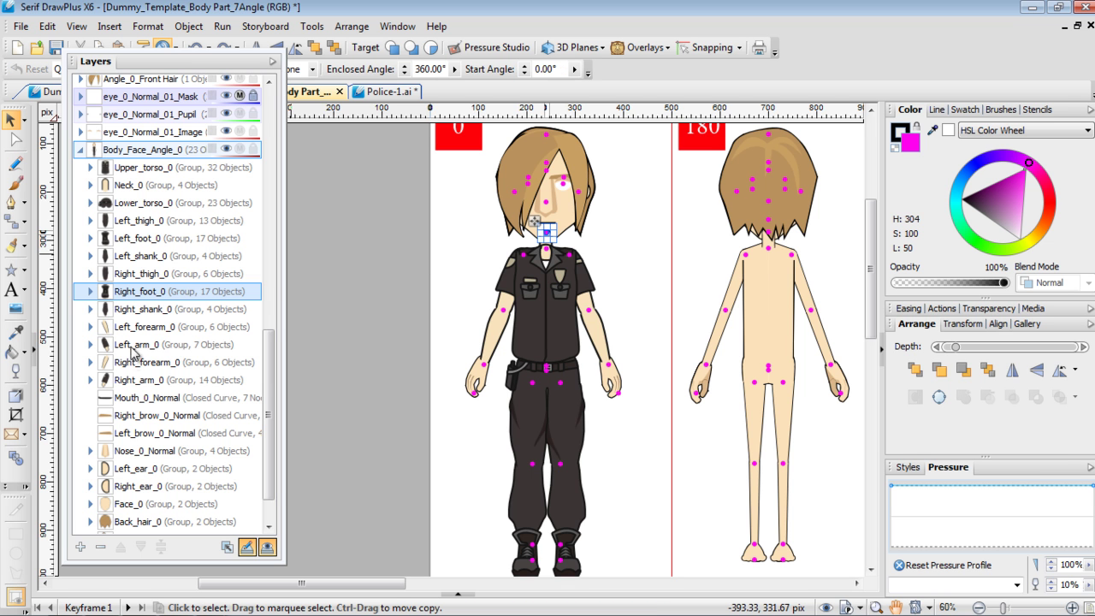
pyautogui.click(131, 187)
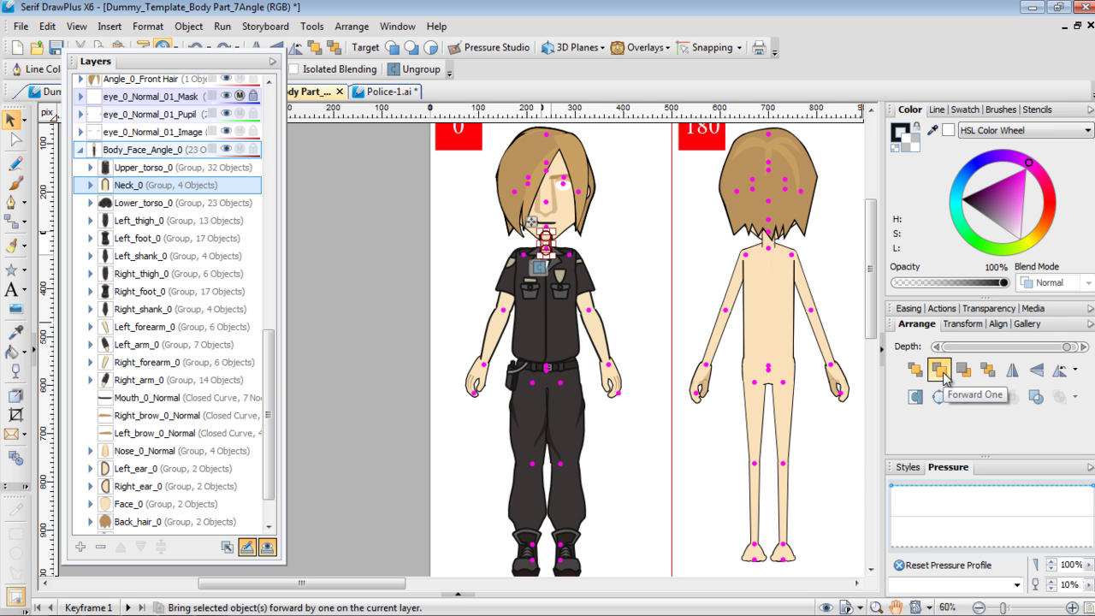
pyautogui.click(985, 372)
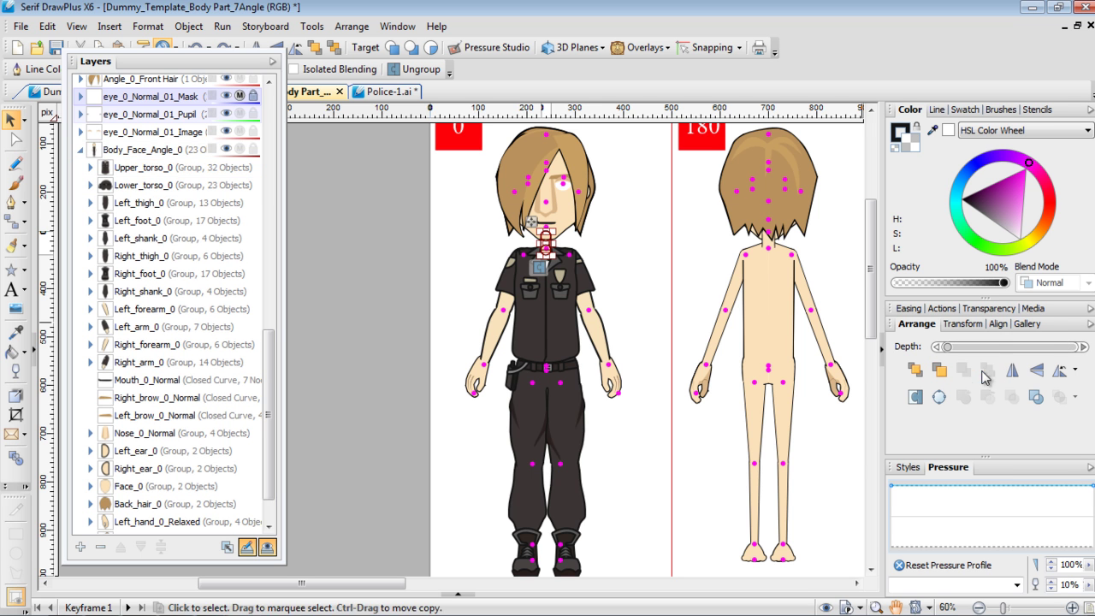
pyautogui.click(614, 291)
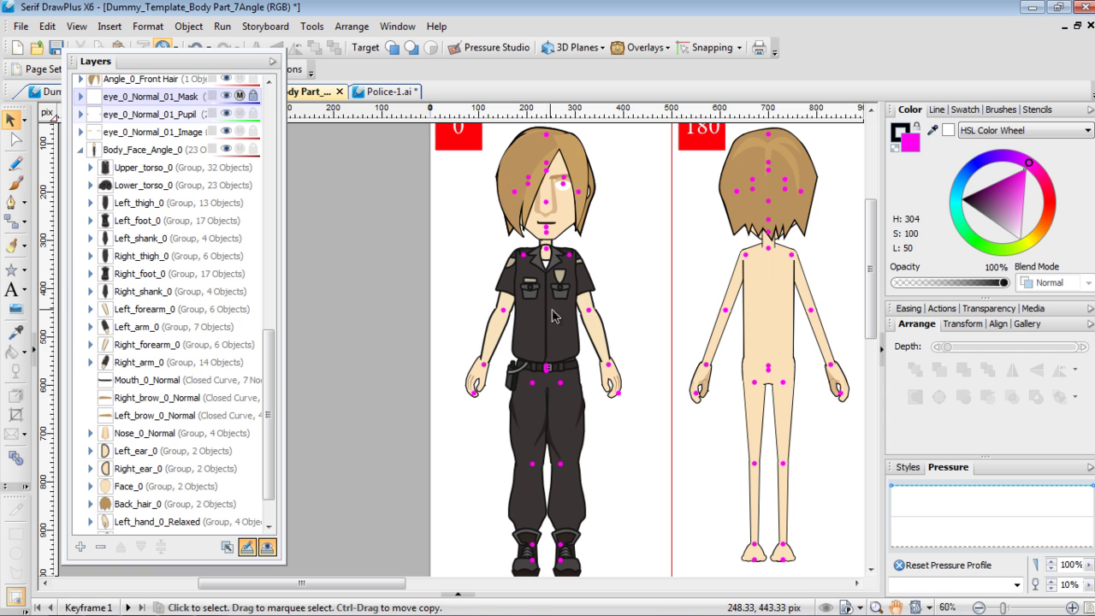
# Send the upper torso backward in the stacking order until it sits behind the arms, facial parts and relaxed hands
pyautogui.click(554, 317)
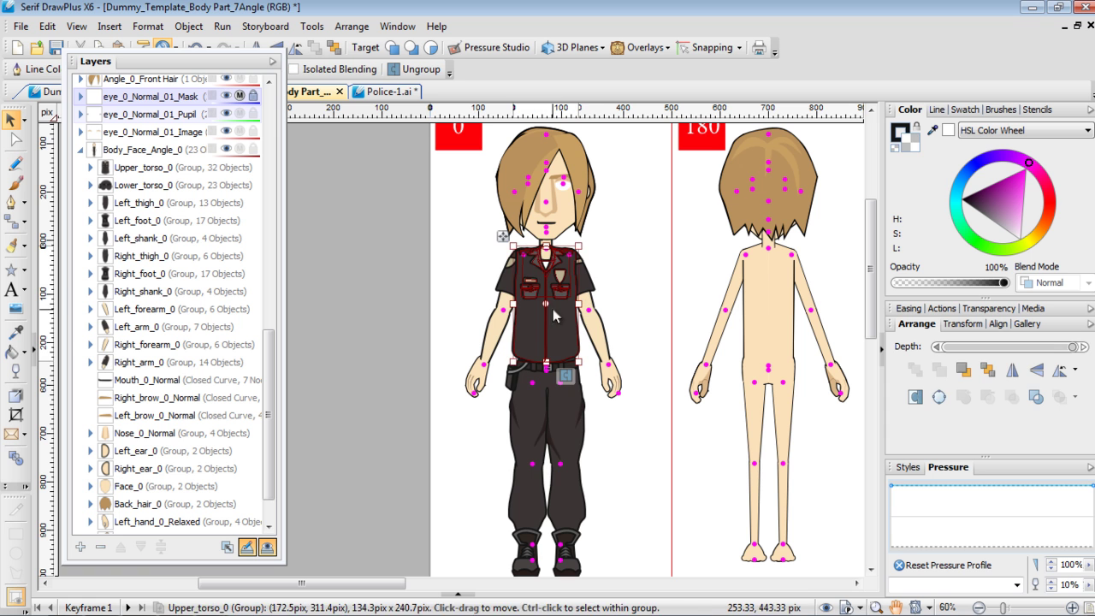
pyautogui.click(963, 371)
pyautogui.click(963, 372)
pyautogui.click(963, 371)
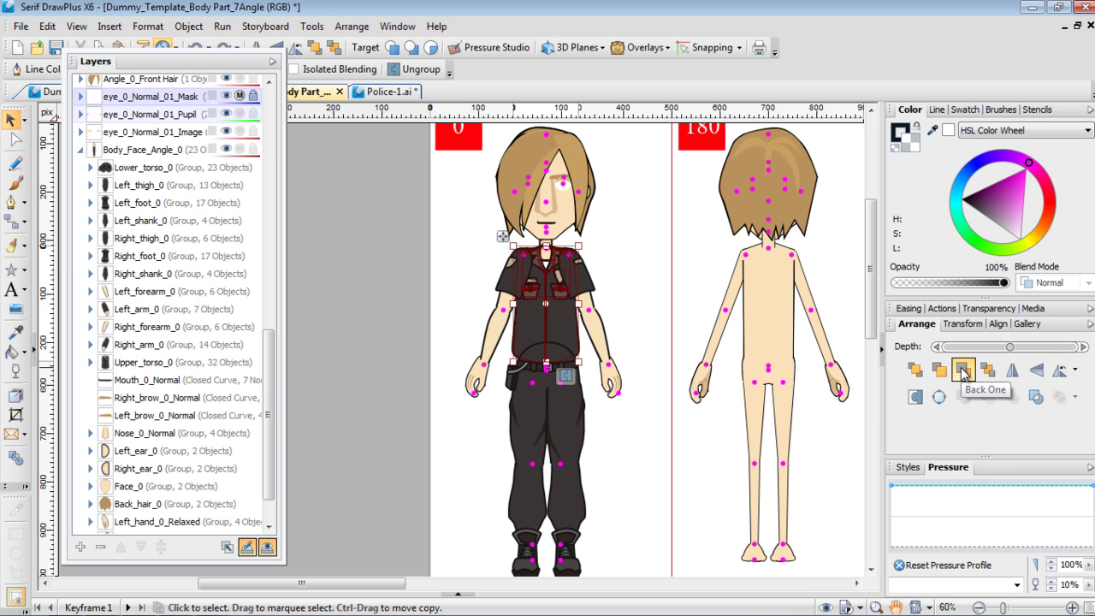
pyautogui.click(963, 371)
pyautogui.click(643, 277)
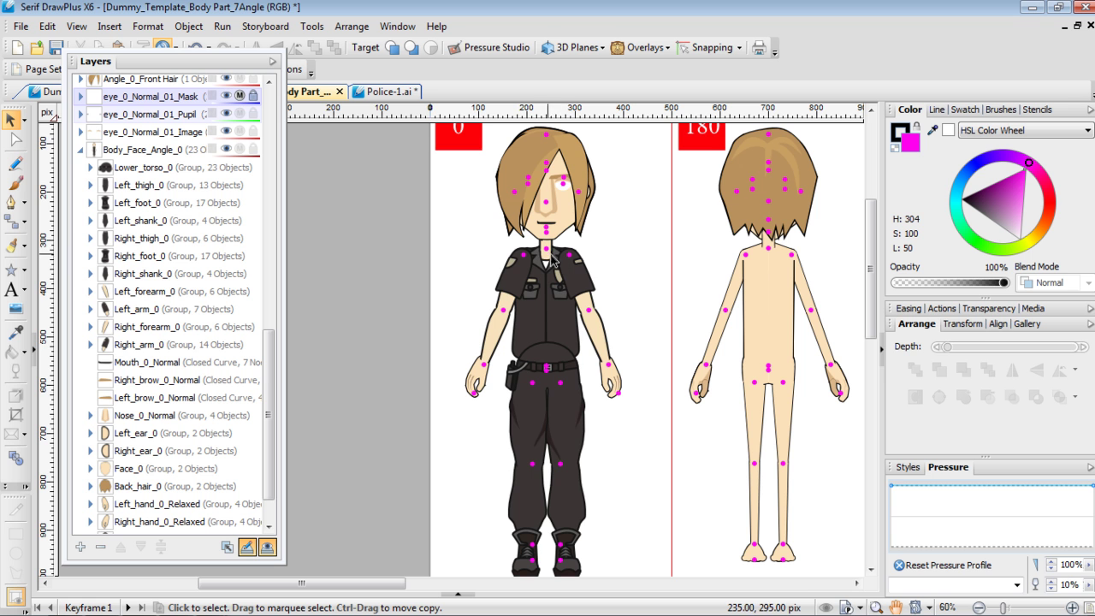
# Select the lower torso group at the waist of the 0-angle police figure
pyautogui.click(569, 370)
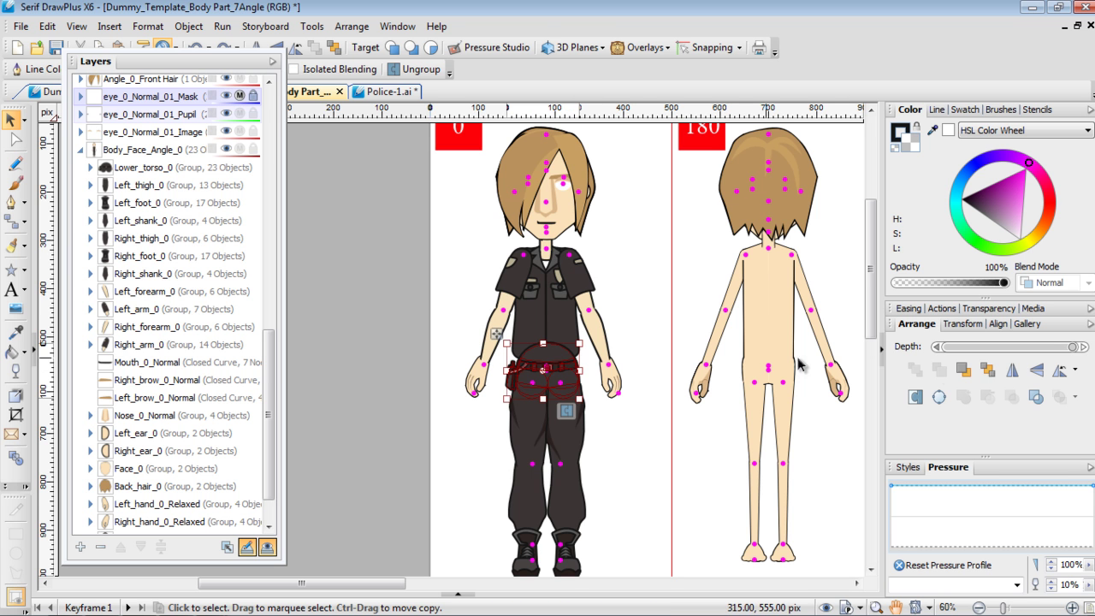
# Send the lower torso behind the upper torso in the character's stacking order
pyautogui.click(971, 373)
pyautogui.click(971, 373)
pyautogui.click(971, 373)
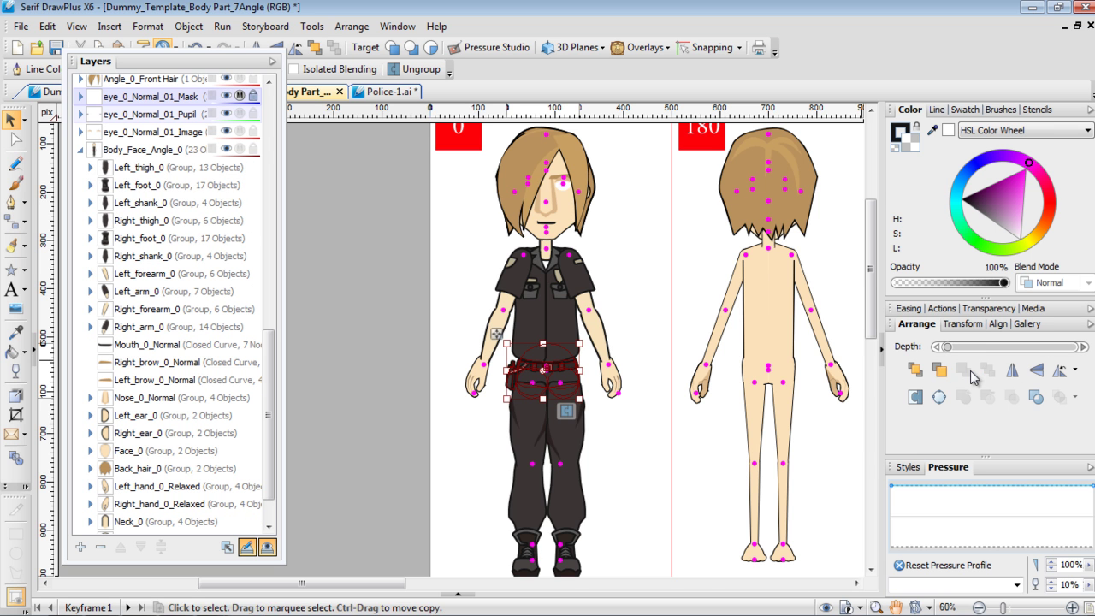
# Select both thighs and send them to the back, behind the lower torso
pyautogui.click(566, 441)
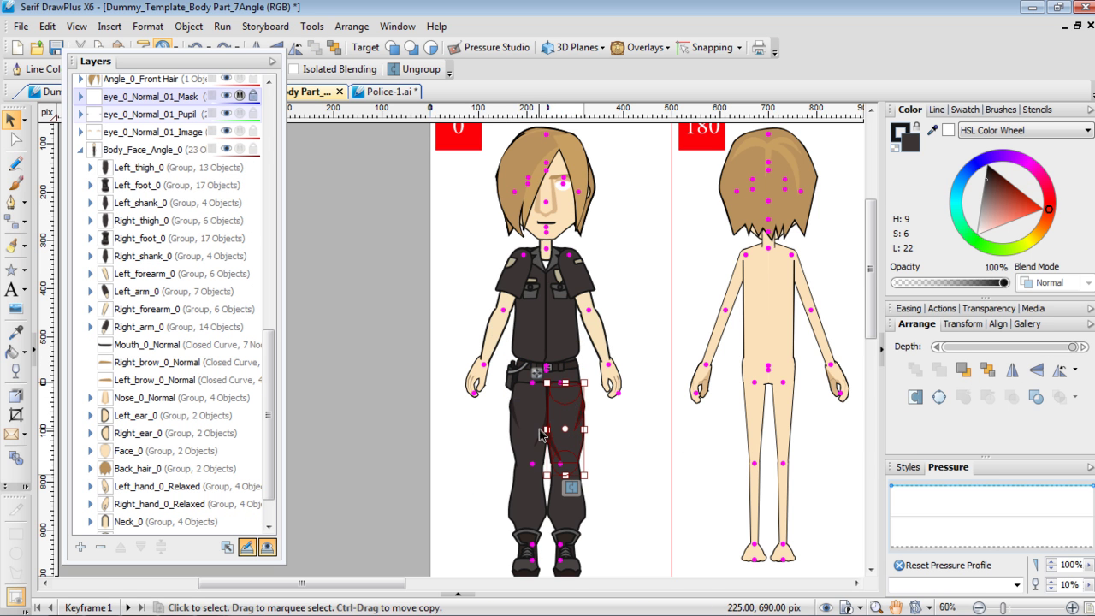
pyautogui.click(964, 371)
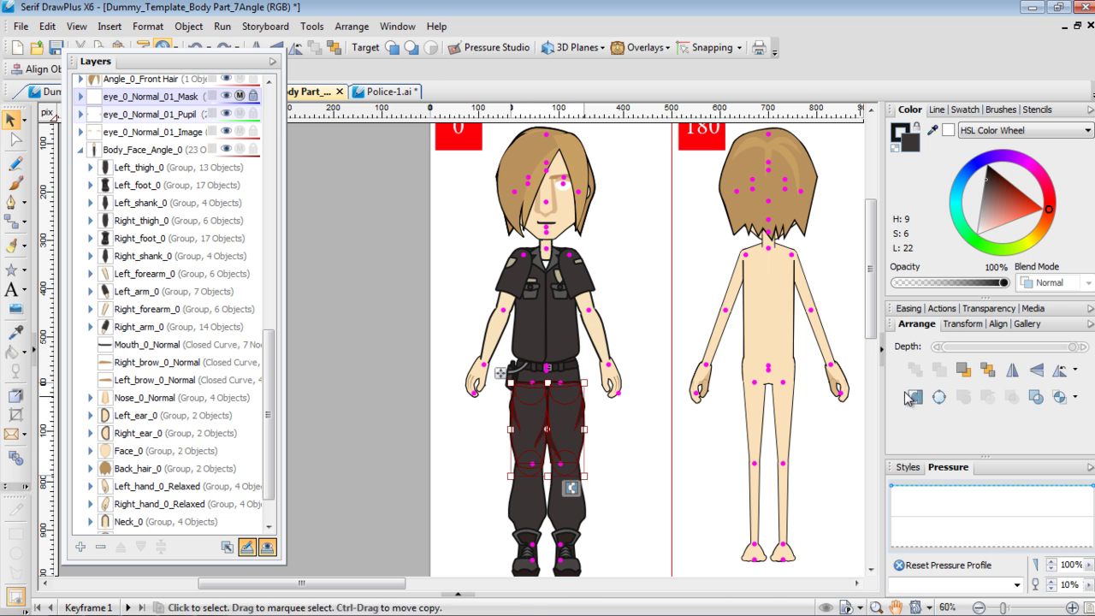
pyautogui.click(970, 373)
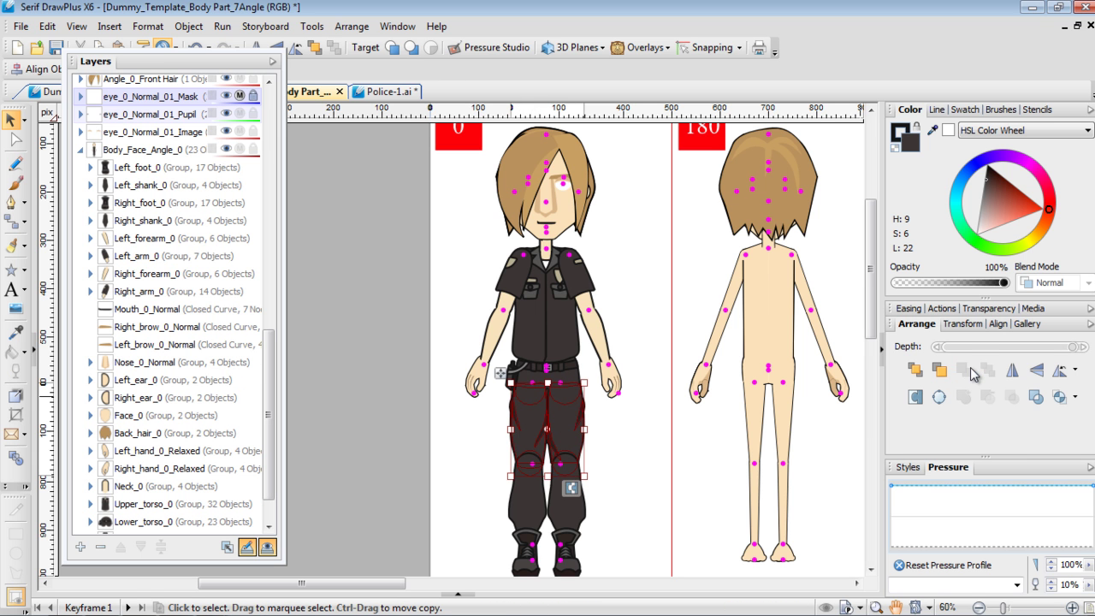
# Select both shanks and send them to the back, behind the thighs, leaving nothing selected
pyautogui.click(565, 515)
pyautogui.keyDown('shift'); pyautogui.click(532, 504); pyautogui.keyUp('shift')
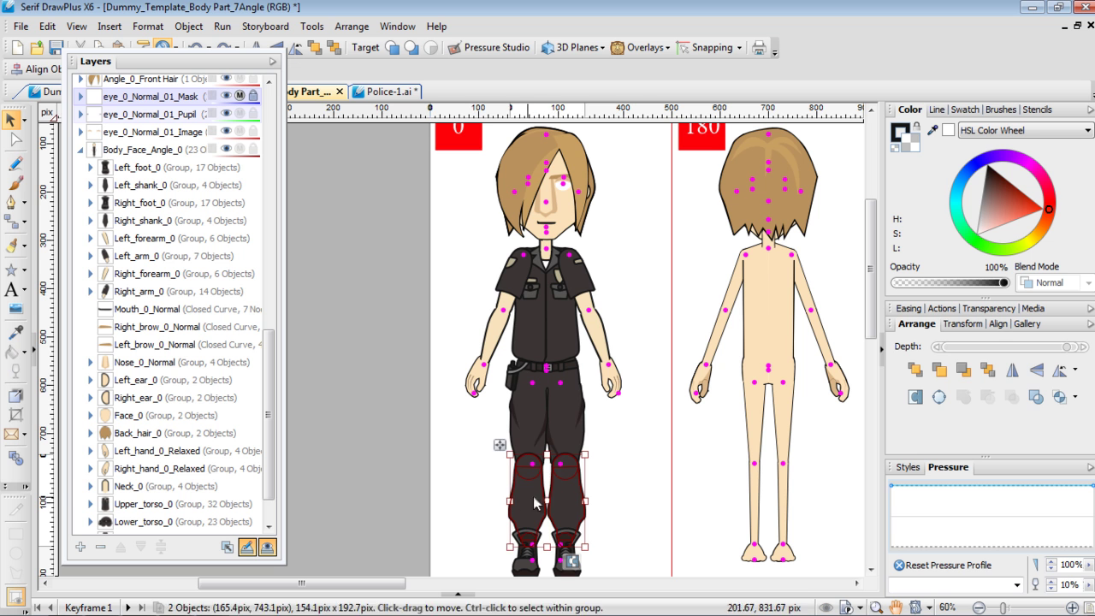
pyautogui.click(963, 369)
pyautogui.click(649, 465)
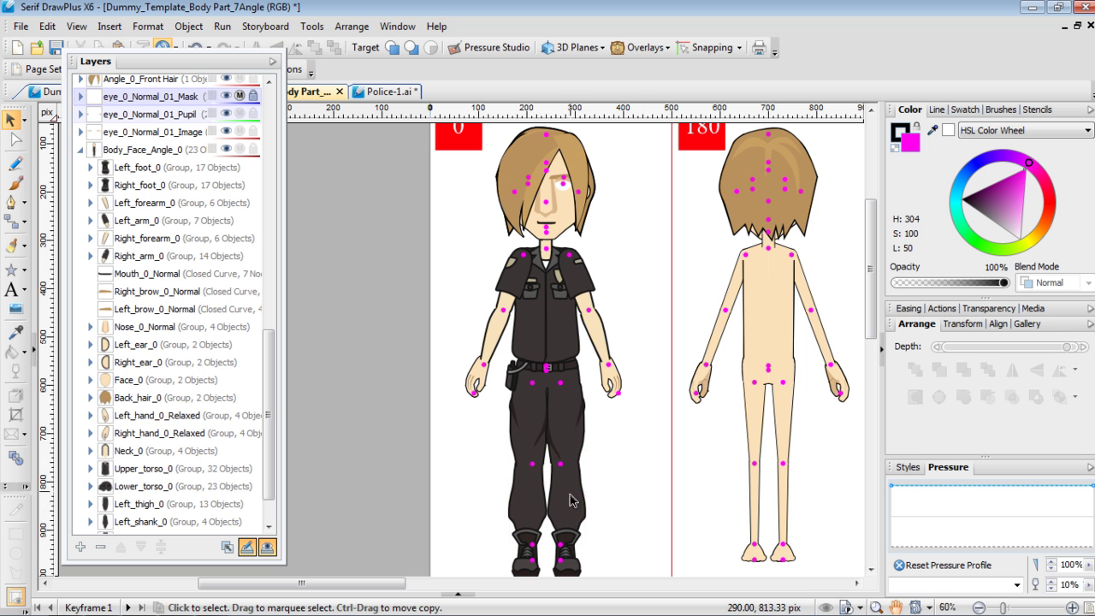
# Send both upper arms behind the upper torso, keeping them in front of the lower torso
pyautogui.click(584, 283)
pyautogui.keyDown('shift'); pyautogui.click(517, 285); pyautogui.keyUp('shift')
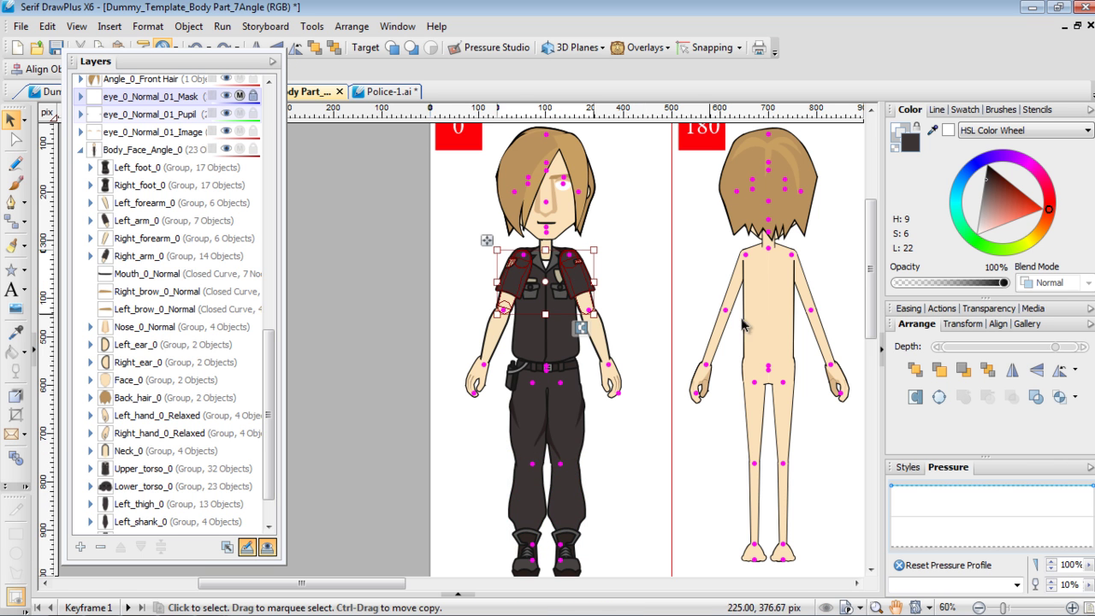
pyautogui.click(961, 371)
pyautogui.click(640, 313)
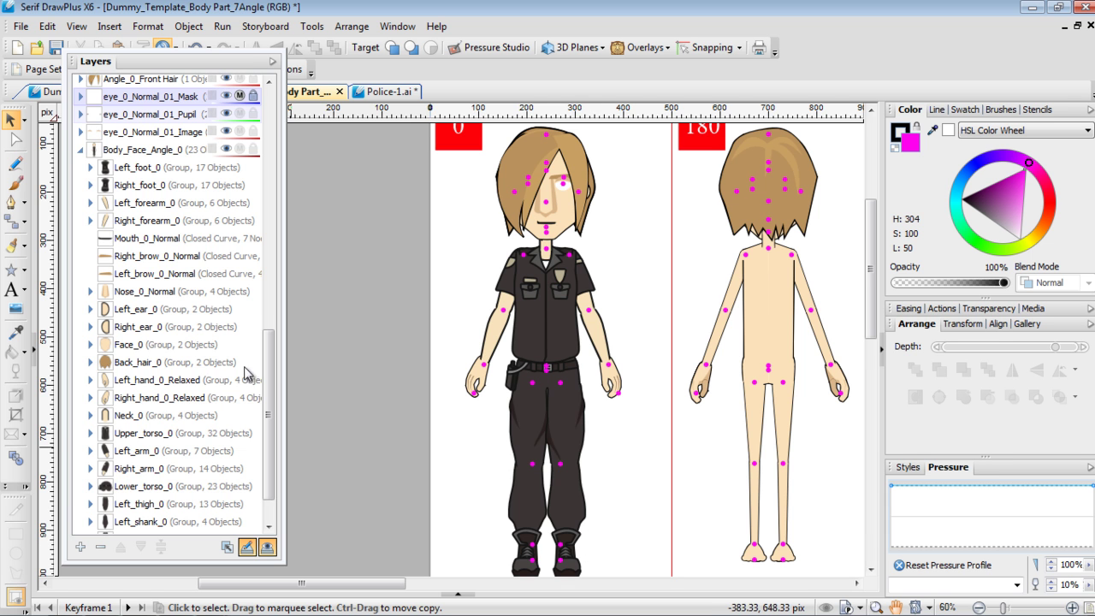
# Check the stacking order of the Body_Face_Angle_0 parts and move the layer list clear of the enlarged upper body
pyautogui.moveTo(264, 355); pyautogui.dragTo(274, 389)
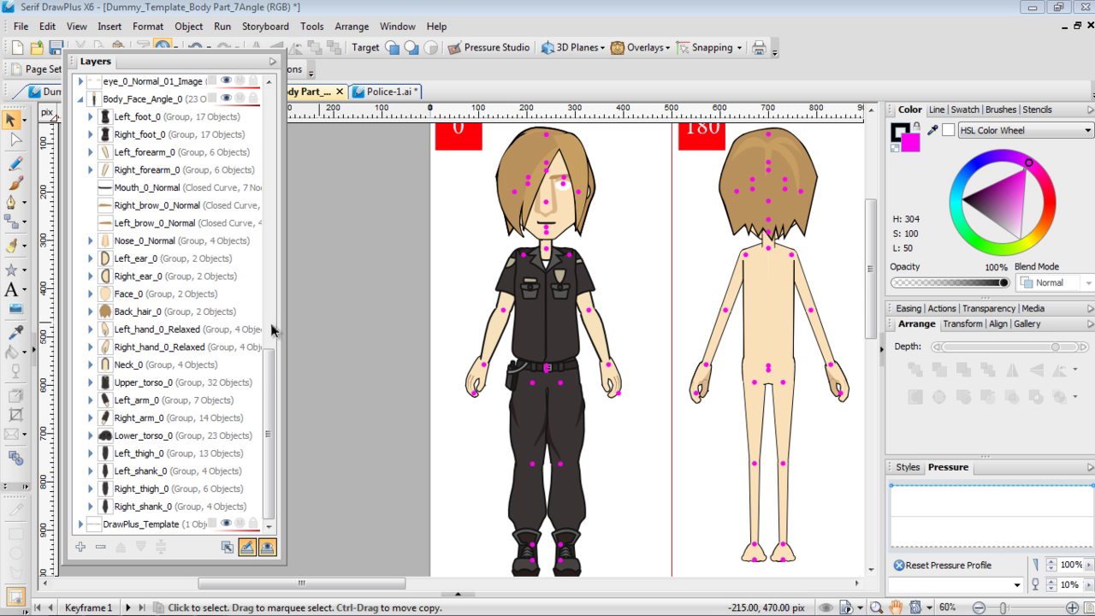
pyautogui.scroll(2, 274, 370)
pyautogui.moveTo(274, 370)
pyautogui.mouseDown()
pyautogui.moveTo(276, 337)
pyautogui.moveTo(278, 385)
pyautogui.mouseUp()
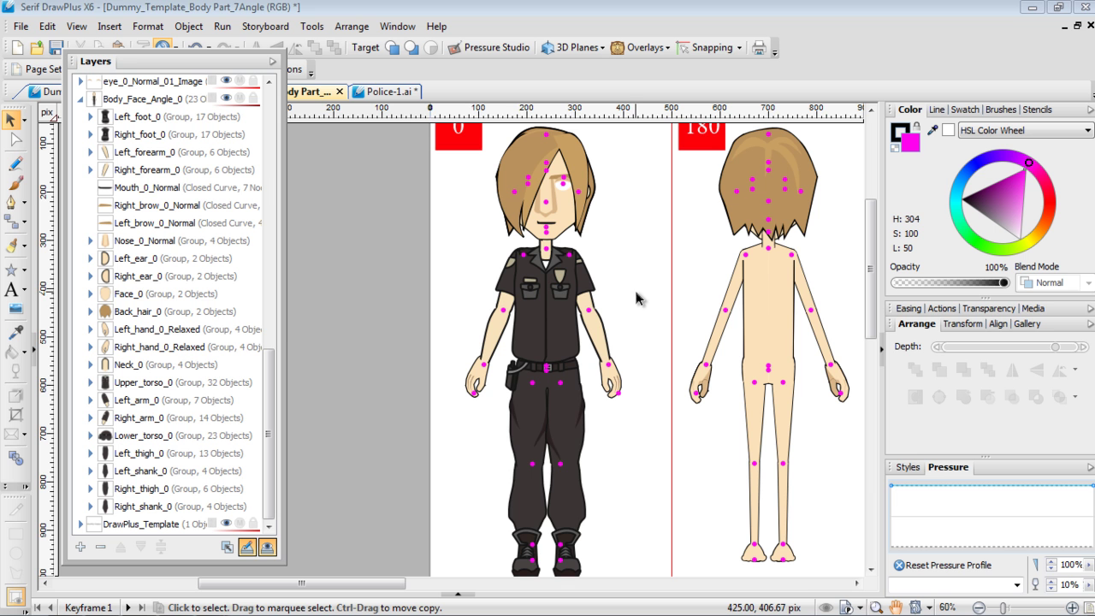
pyautogui.click(566, 318)
pyautogui.scroll(2, 616, 318)
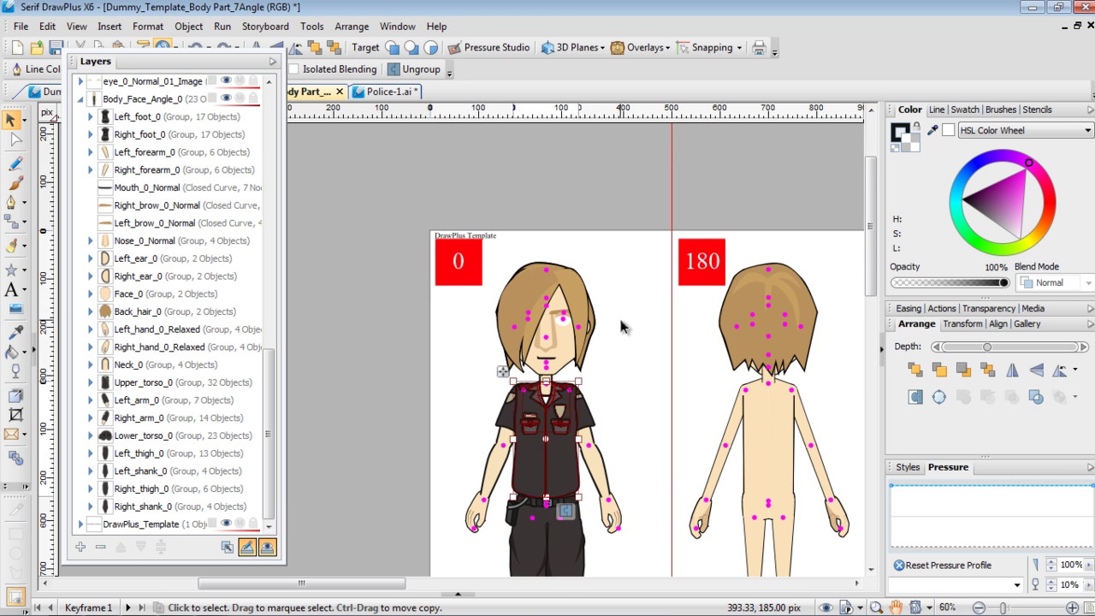
pyautogui.scroll(2, 625, 302)
pyautogui.moveTo(654, 175); pyautogui.dragTo(732, 303)
pyautogui.moveTo(210, 62); pyautogui.dragTo(976, 36)
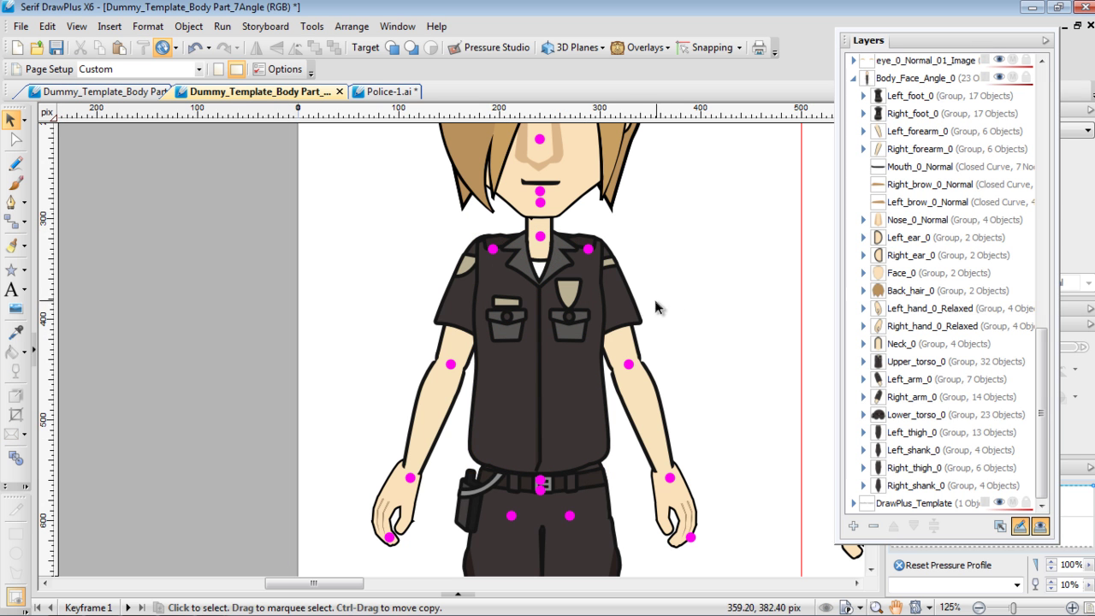
# Move the left upper arm's centre of rotation onto the shoulder marker, trying test rotations before and after and undoing each one
pyautogui.click(627, 312)
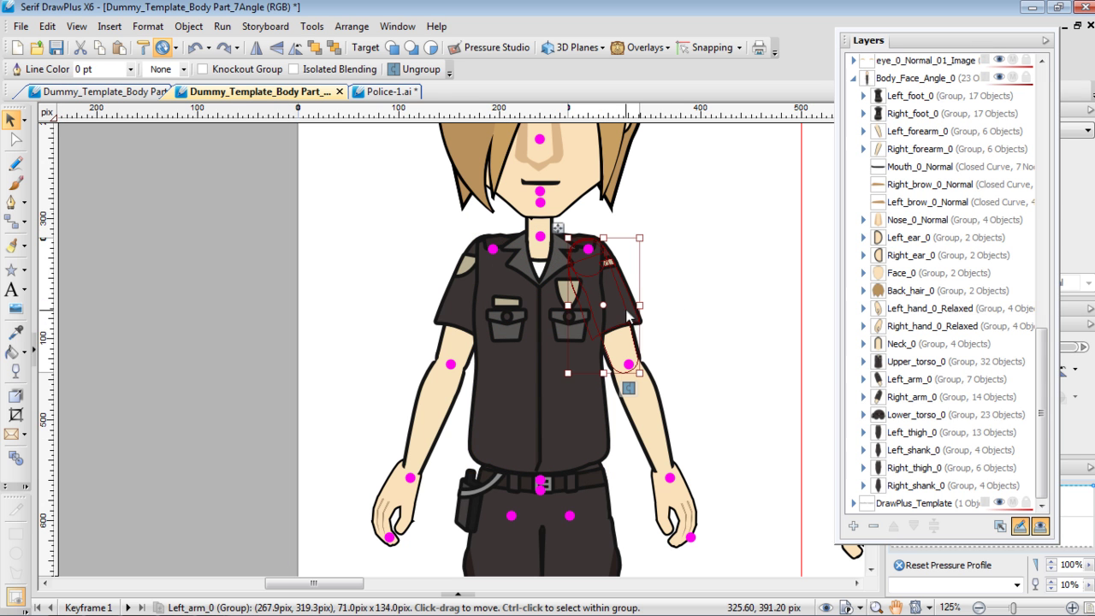
pyautogui.moveTo(648, 377); pyautogui.dragTo(694, 265)
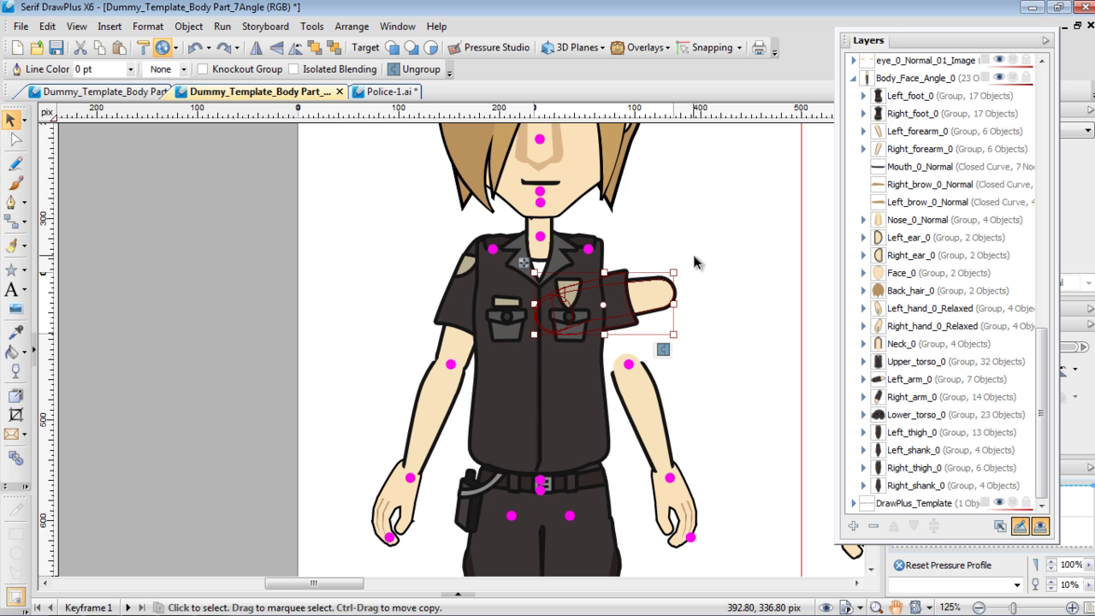
pyautogui.hotkey('ctrl', 'z')
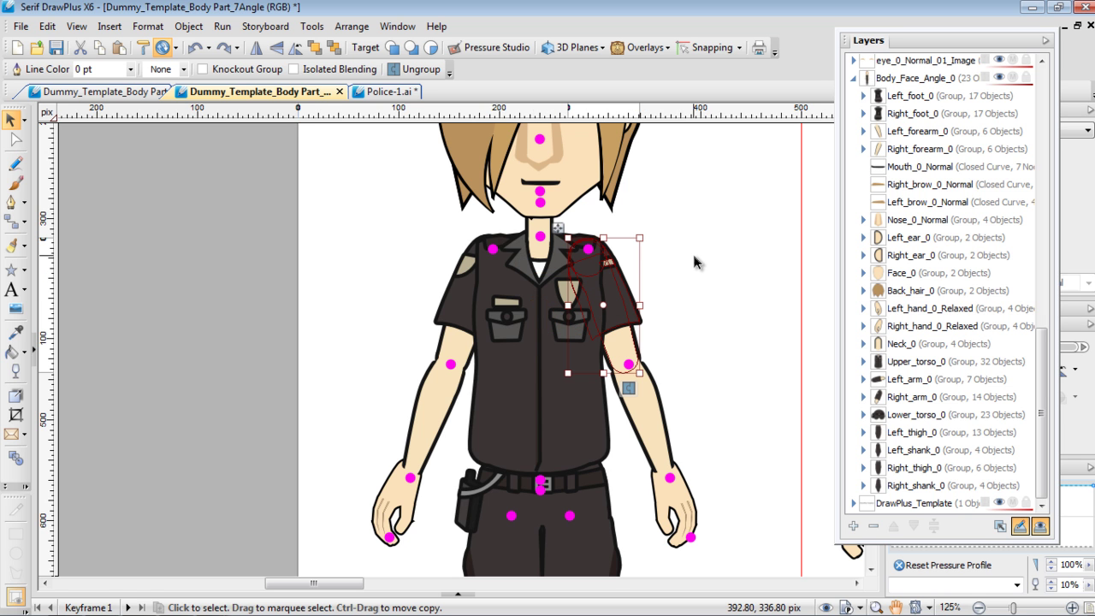
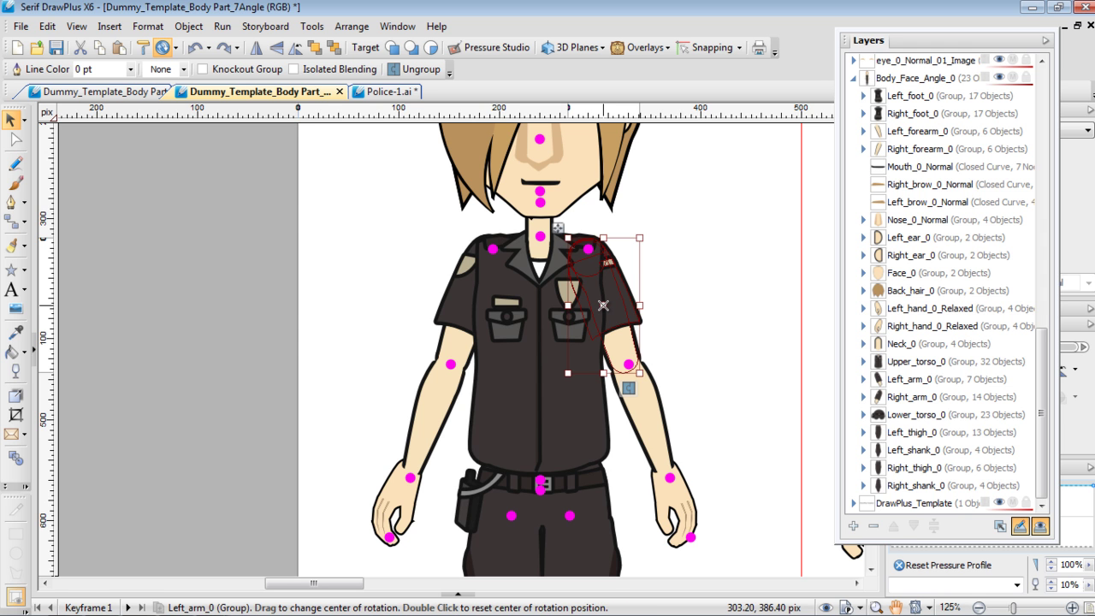
pyautogui.moveTo(603, 304); pyautogui.dragTo(587, 250)
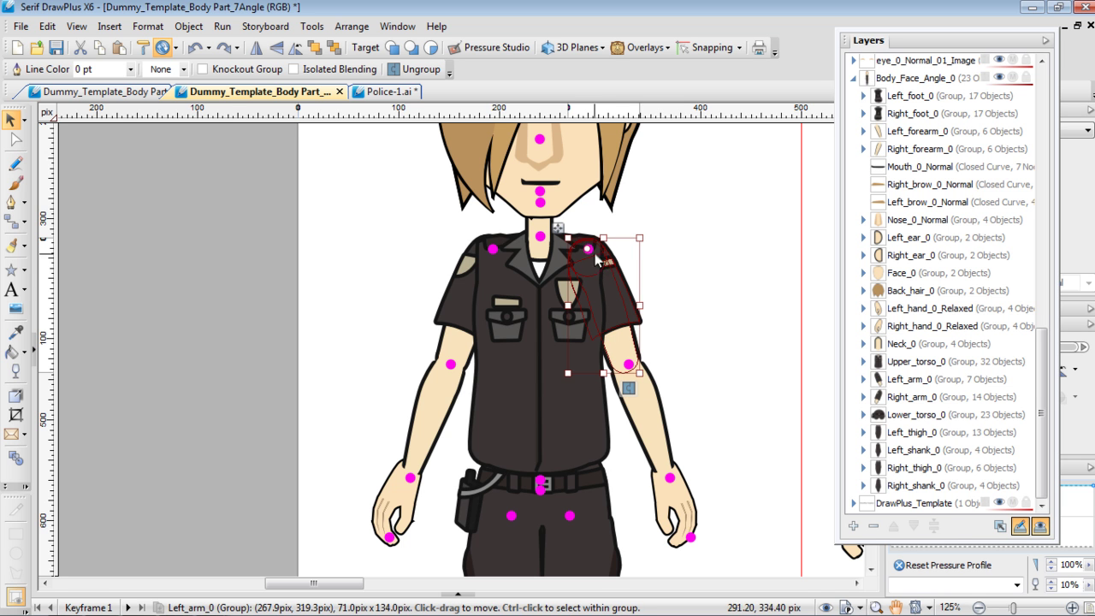
pyautogui.moveTo(643, 378); pyautogui.dragTo(723, 270)
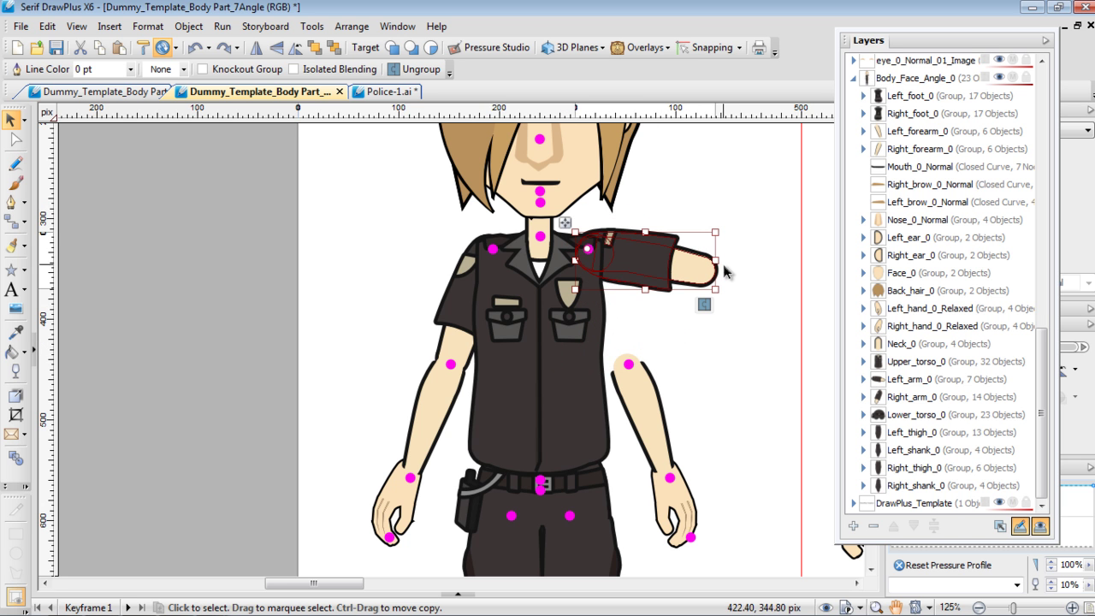
pyautogui.hotkey('ctrl', 'z')
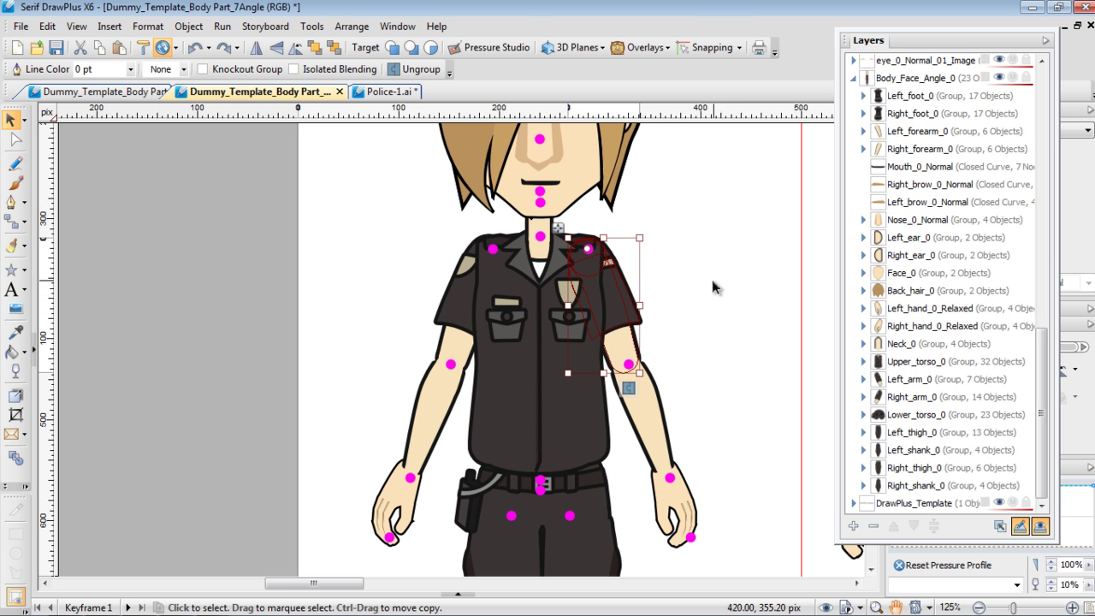
# Move the left forearm's centre of rotation onto the elbow marker, test-rotate the forearm and undo the rotation
pyautogui.click(650, 416)
pyautogui.moveTo(644, 415); pyautogui.dragTo(630, 367)
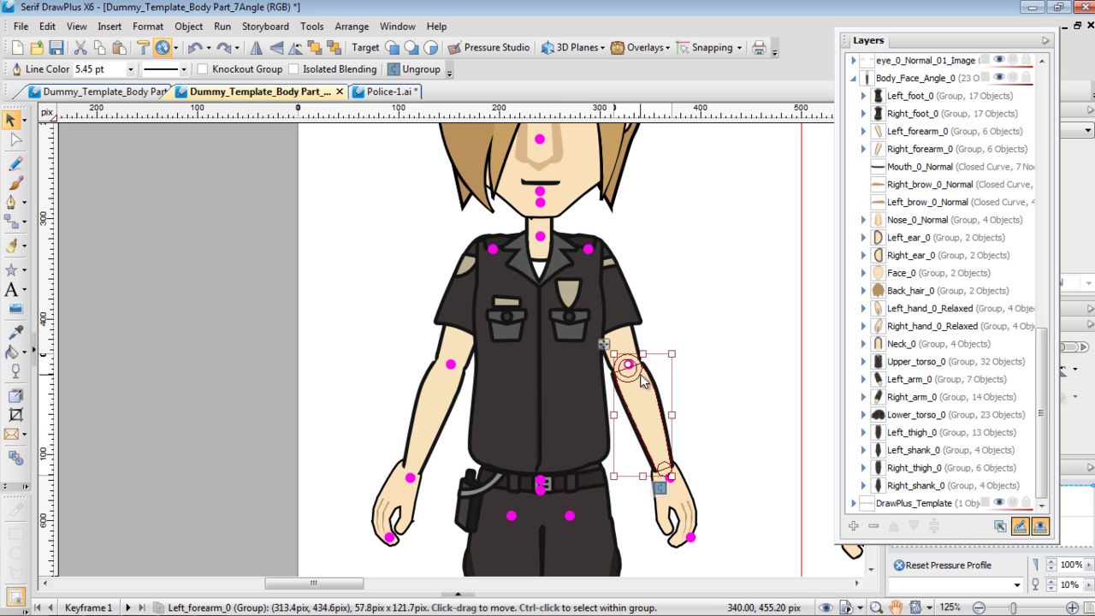
pyautogui.moveTo(684, 485); pyautogui.dragTo(744, 352)
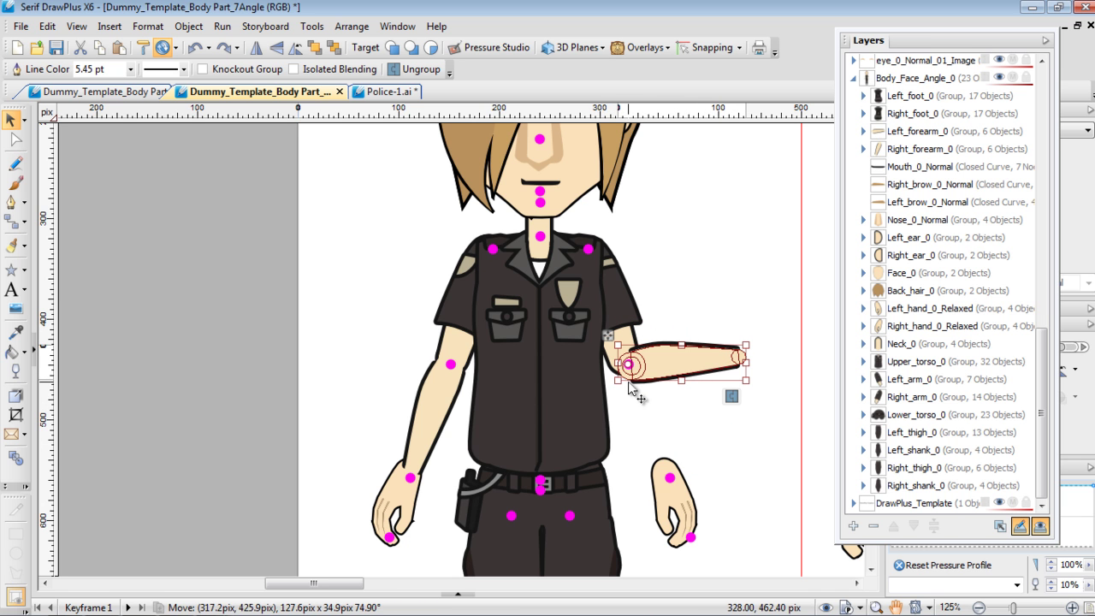
pyautogui.hotkey('ctrl', 'z')
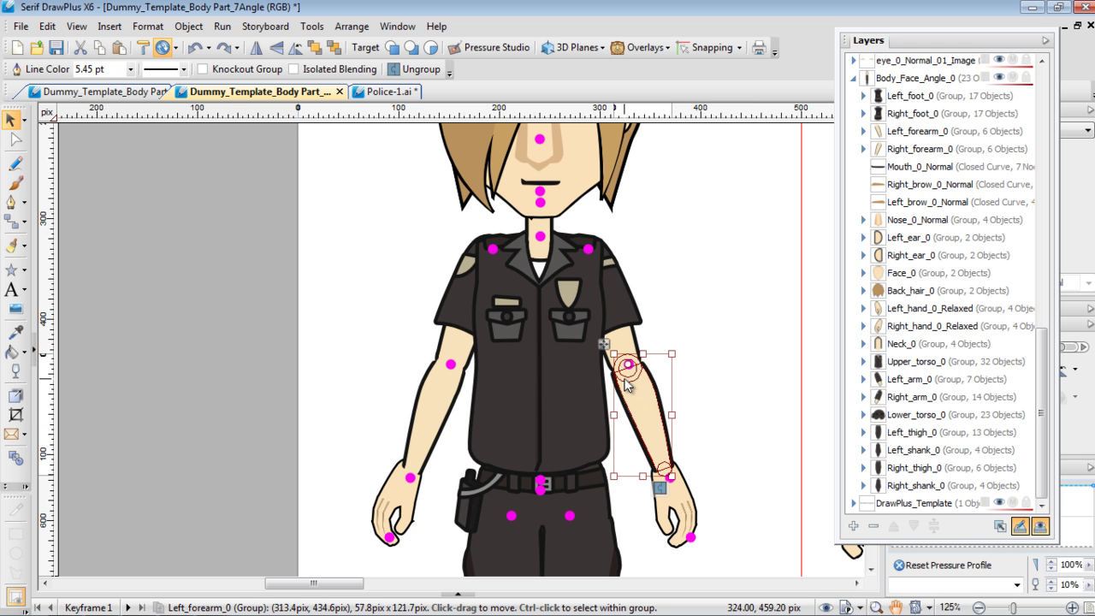
# Add the right forearm to the selection and nudge both forearms up 4 pixels towards the elbow markers
pyautogui.keyDown('shift'); pyautogui.click(436, 402); pyautogui.keyUp('shift')
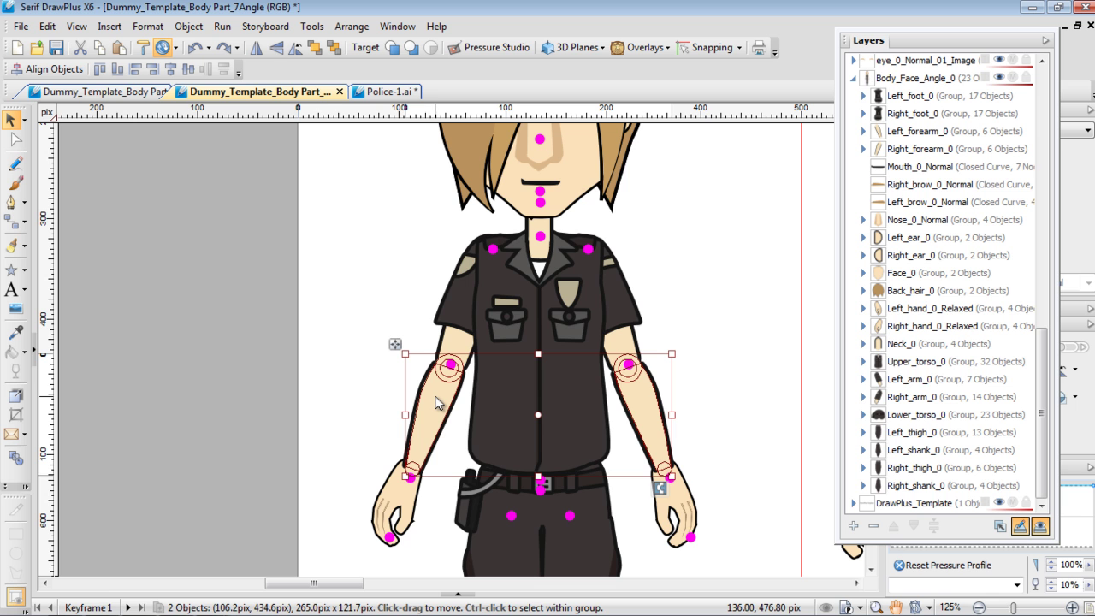
pyautogui.press('Up')
pyautogui.press('Up')
pyautogui.press('Up')
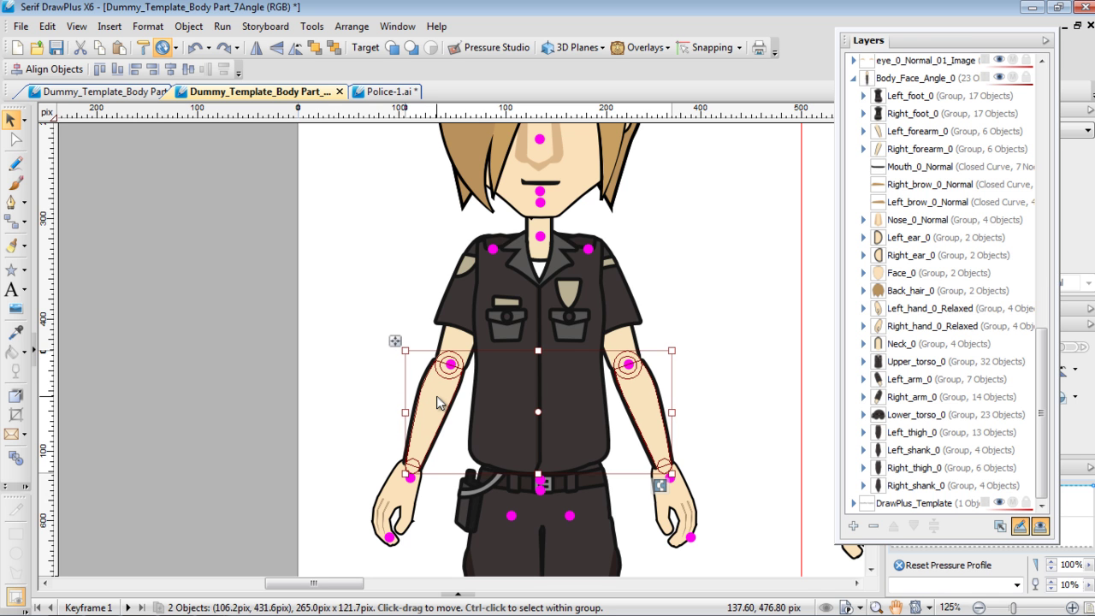
pyautogui.press('Up')
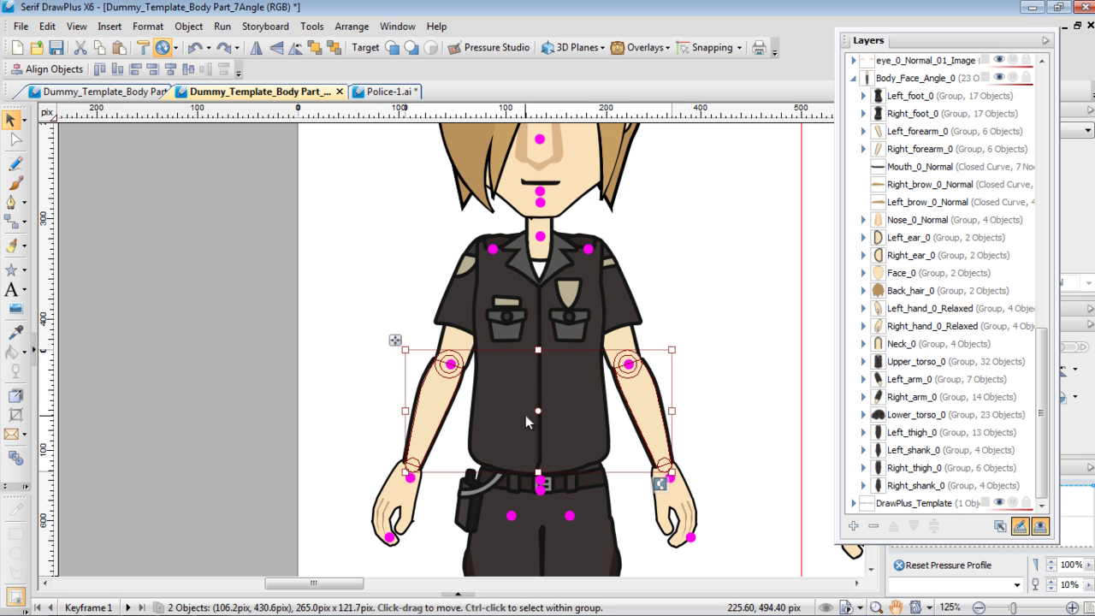
pyautogui.click(757, 398)
# Realign the left forearm's centre of rotation with the elbow marker, test-rotating the forearm and undoing each rotation
pyautogui.click(641, 391)
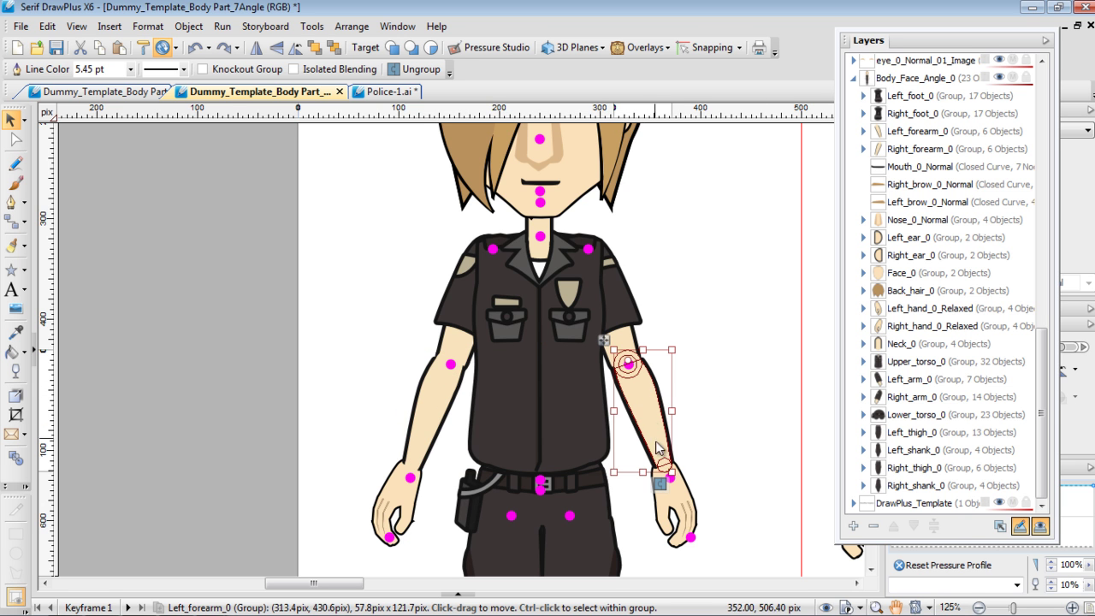
pyautogui.moveTo(672, 470); pyautogui.dragTo(690, 351)
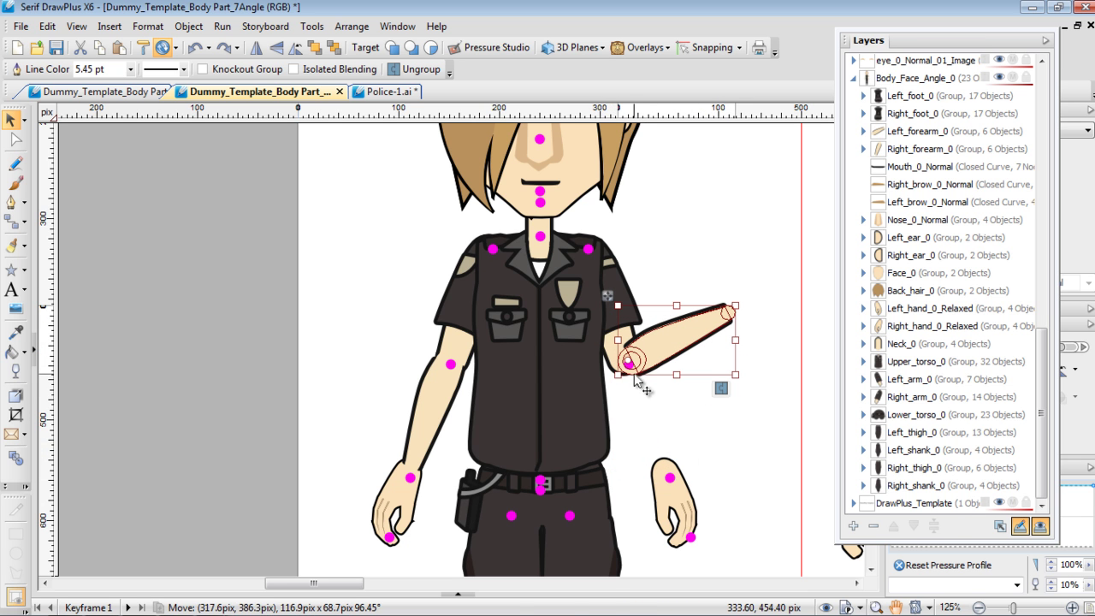
pyautogui.hotkey('ctrl', 'z')
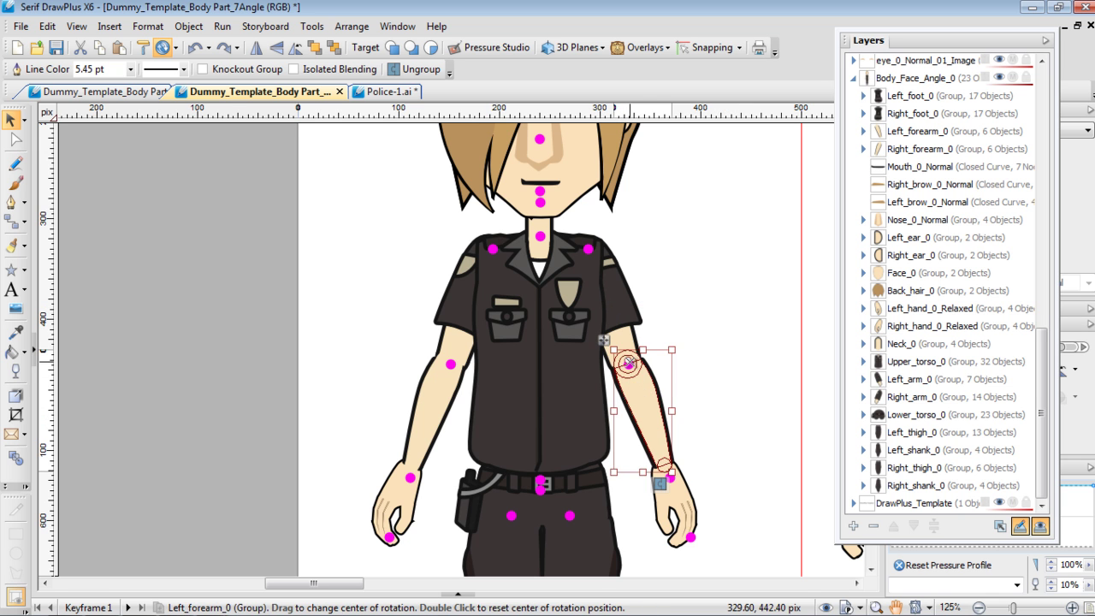
pyautogui.moveTo(628, 363); pyautogui.dragTo(628, 363)
pyautogui.moveTo(671, 477); pyautogui.dragTo(756, 345)
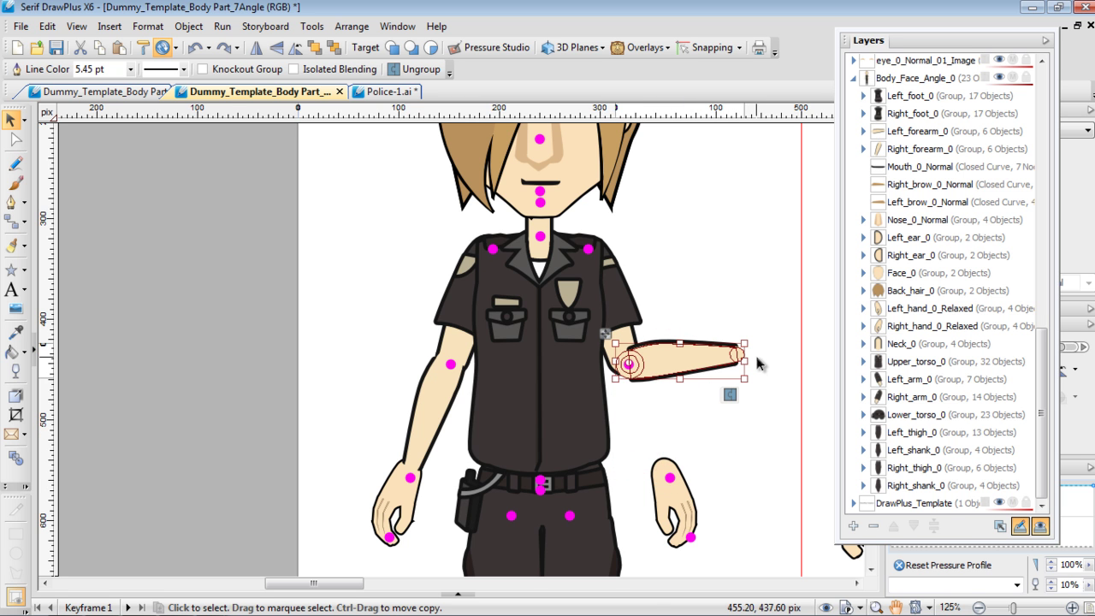
pyautogui.hotkey('ctrl', 'z')
# Shift the left forearm slightly up and inward to about 311, 429 pix, then test-rotate it and undo the rotation
pyautogui.moveTo(647, 405)
pyautogui.mouseDown()
pyautogui.moveTo(690, 379)
pyautogui.moveTo(656, 411)
pyautogui.moveTo(643, 396)
pyautogui.mouseUp()
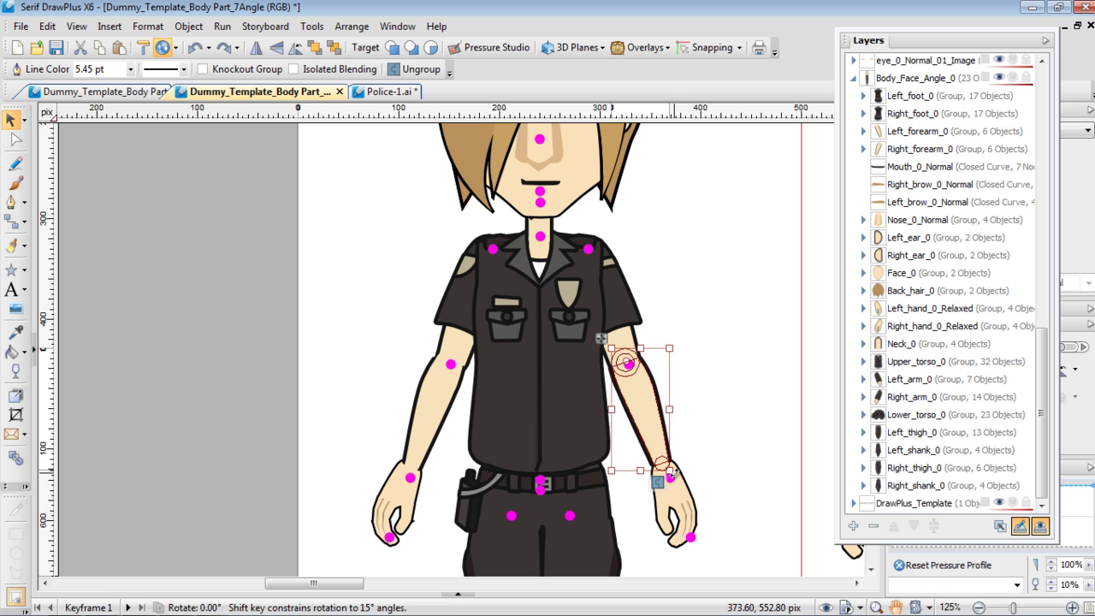
pyautogui.moveTo(673, 473); pyautogui.dragTo(741, 318)
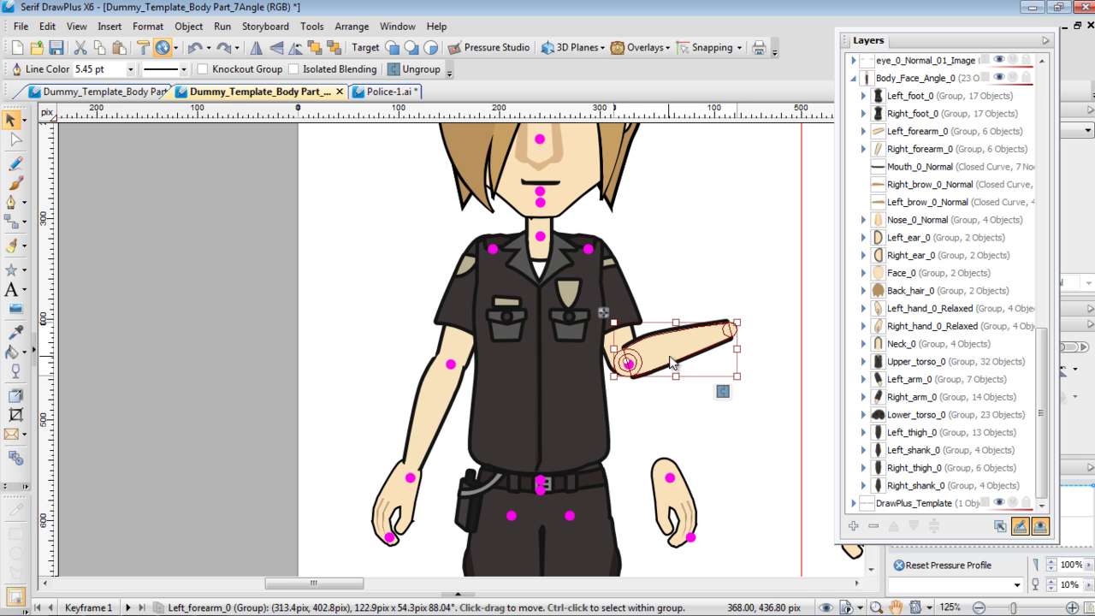
pyautogui.hotkey('ctrl', 'z')
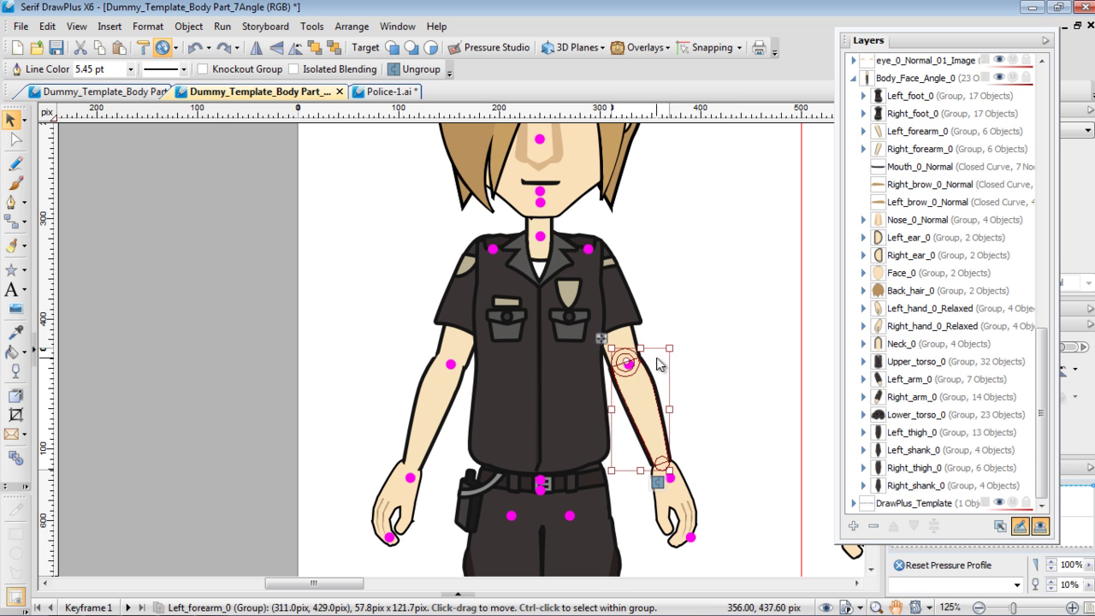
# Move the left elbow marker onto the forearm's centre of rotation, test-rotate the forearm and undo the rotation
pyautogui.click(630, 366)
pyautogui.moveTo(630, 366); pyautogui.dragTo(625, 362)
pyautogui.click(652, 404)
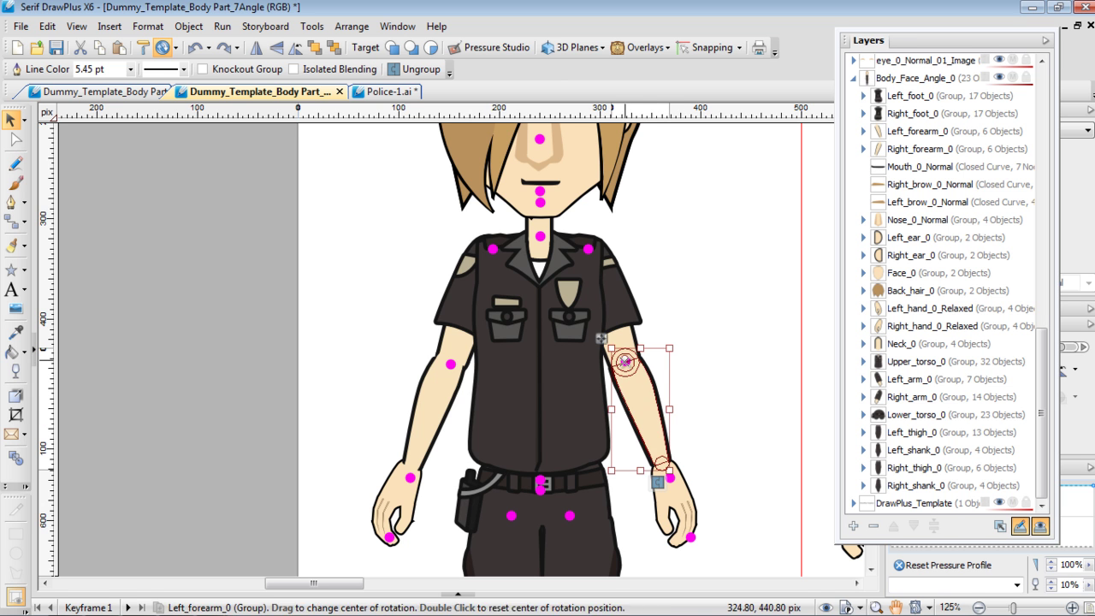
pyautogui.moveTo(672, 472); pyautogui.dragTo(738, 337)
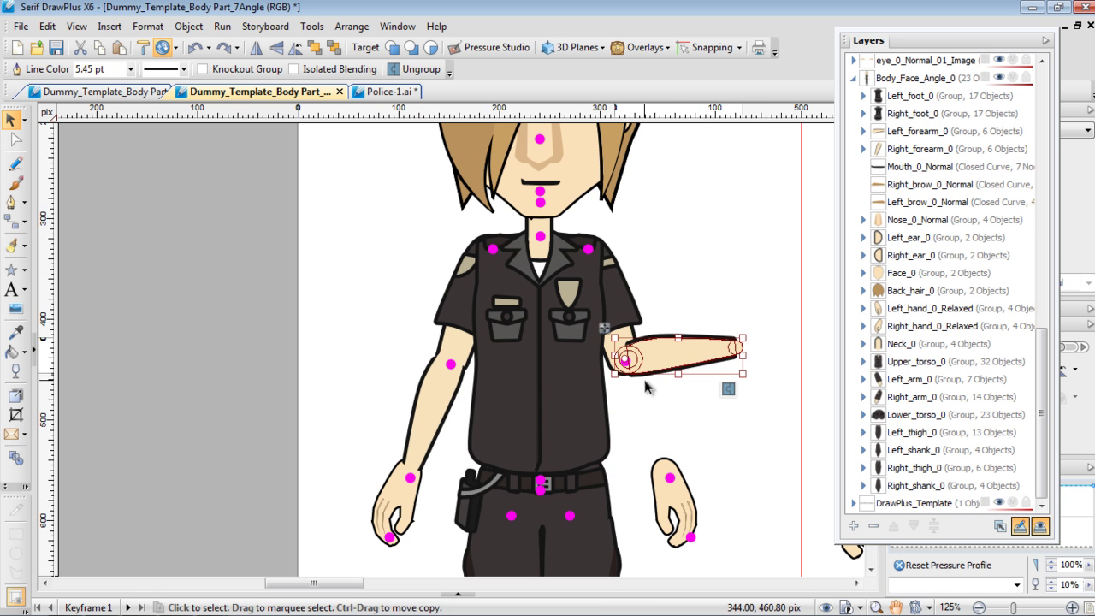
pyautogui.hotkey('ctrl', 'z')
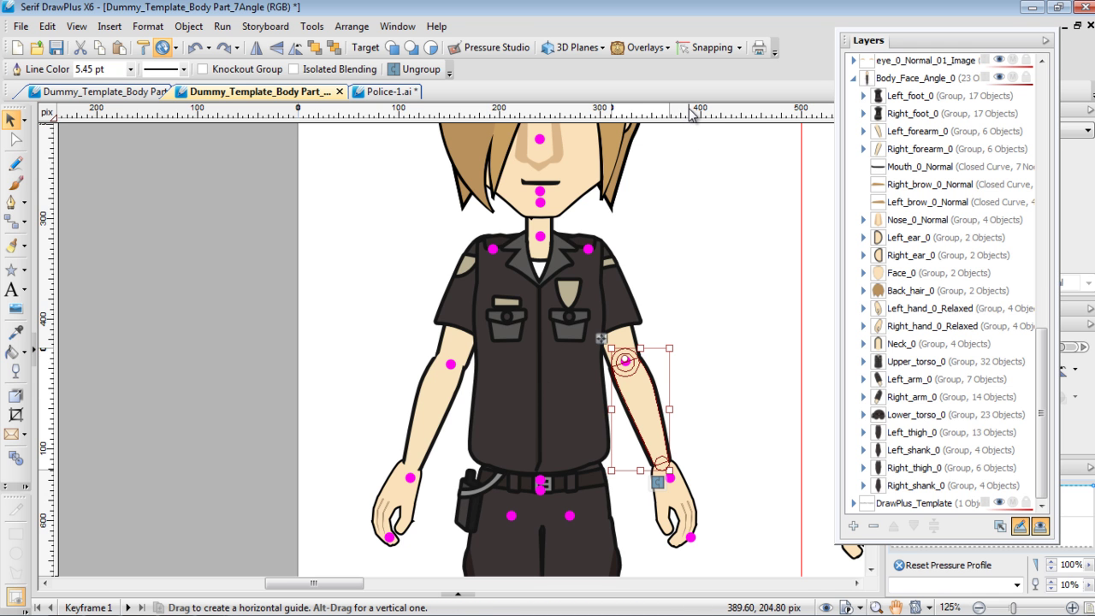
# Add a horizontal guide at the left elbow marker's height and move the right elbow marker onto it
pyautogui.moveTo(693, 113); pyautogui.dragTo(701, 364)
pyautogui.moveTo(452, 368); pyautogui.dragTo(449, 363)
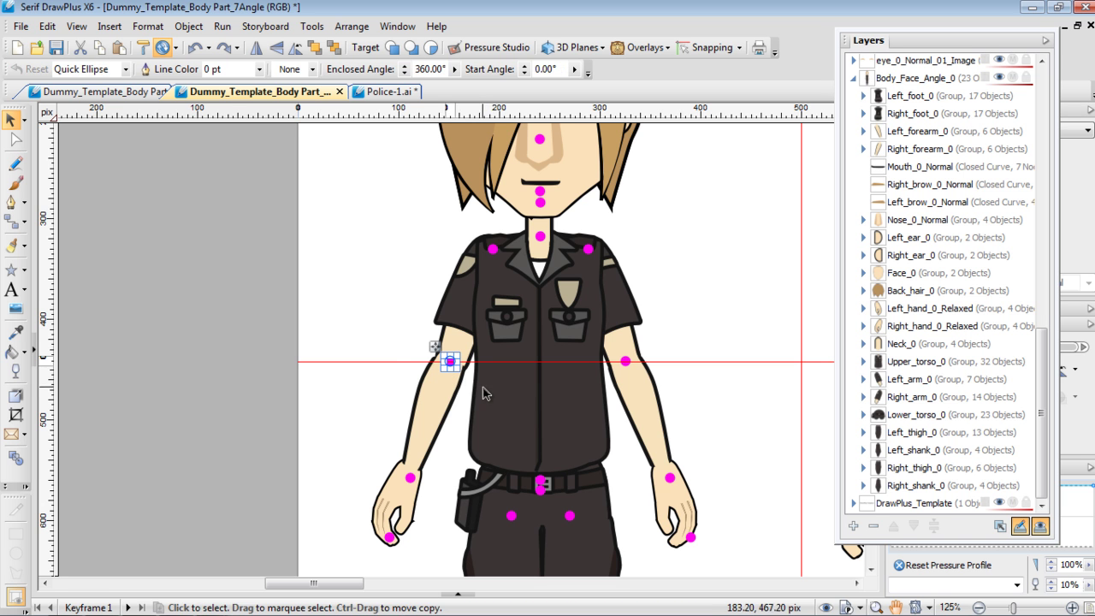
# Select the right forearm and move its centre of rotation onto the right elbow marker
pyautogui.click(381, 328)
pyautogui.click(442, 399)
pyautogui.moveTo(435, 412); pyautogui.dragTo(450, 362)
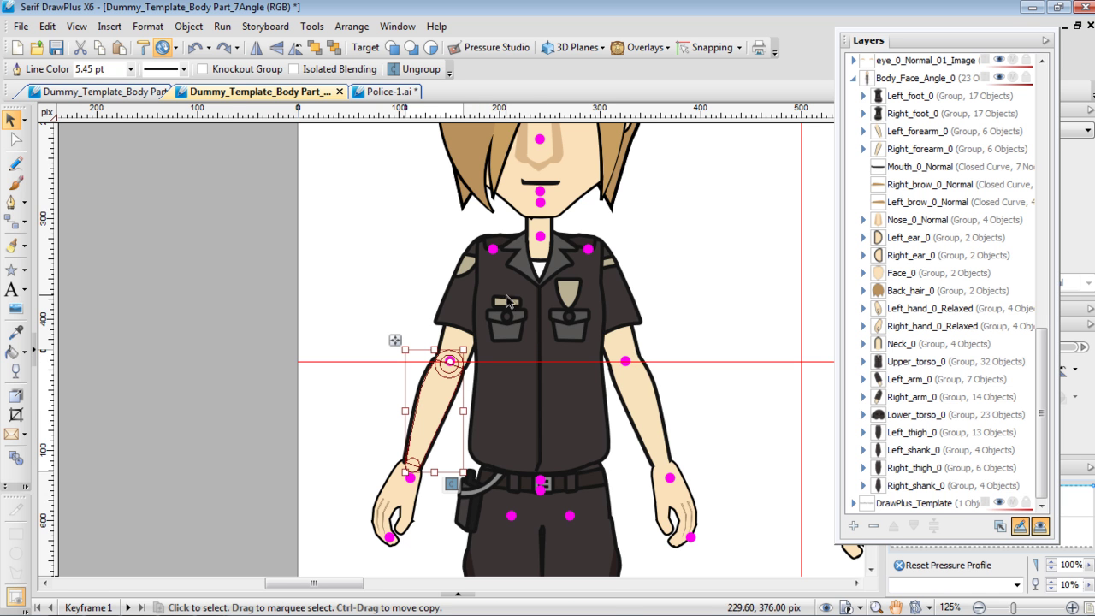
# Select both shoulder markers, clear the Layers panel out of the way and bring up the alignment options
pyautogui.click(589, 250)
pyautogui.keyDown('shift'); pyautogui.click(493, 248); pyautogui.keyUp('shift')
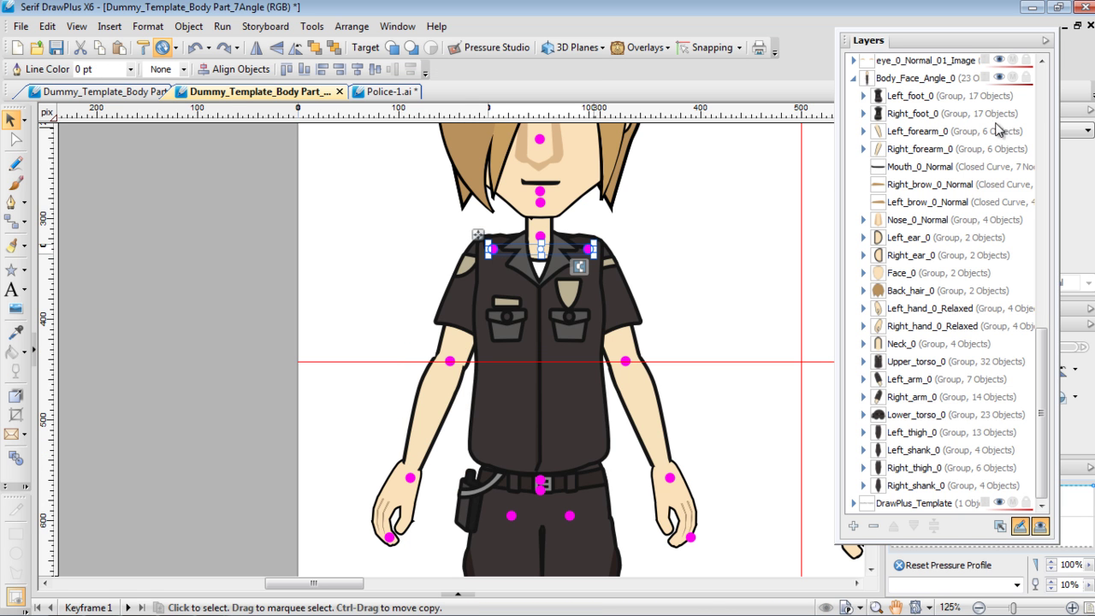
pyautogui.moveTo(997, 44); pyautogui.dragTo(249, 56)
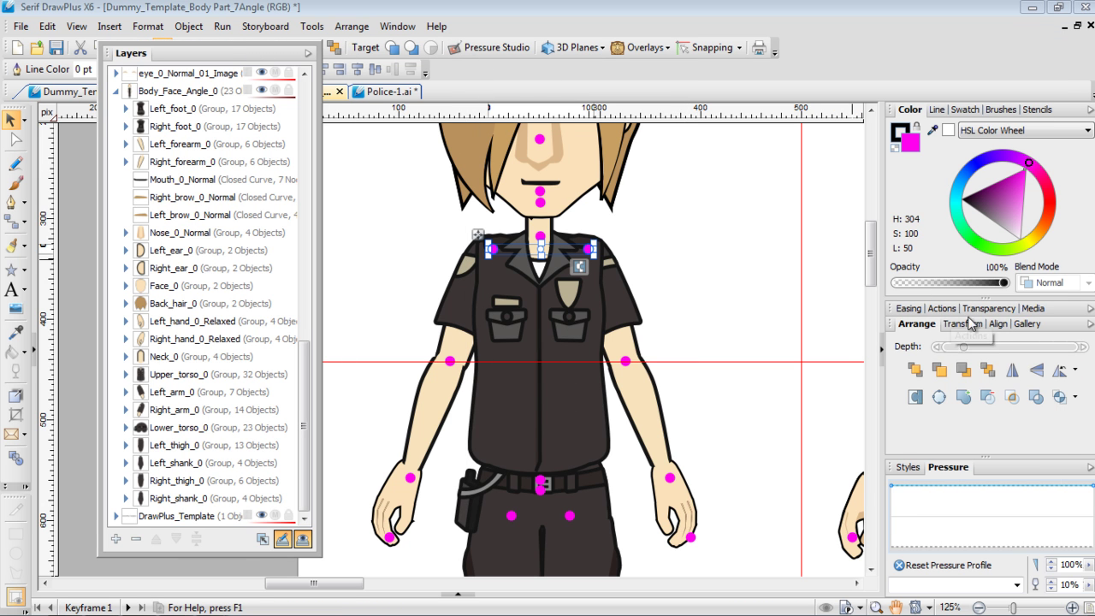
pyautogui.click(994, 323)
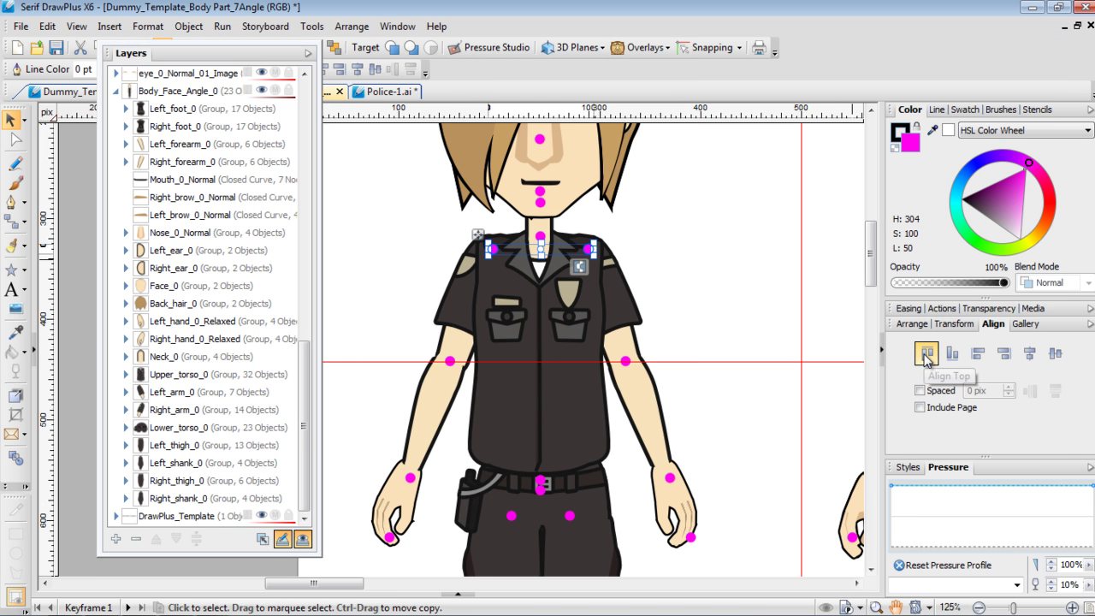
# Select both wrist markers and nudge them up together by 11 pixels to the top of the hands
pyautogui.click(410, 478)
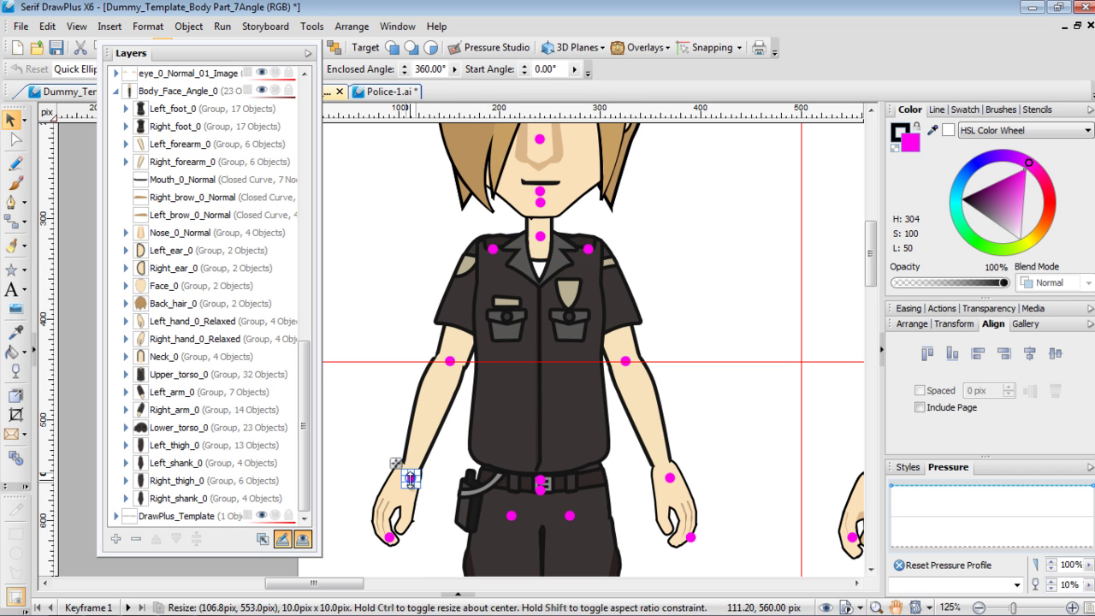
pyautogui.keyDown('shift'); pyautogui.click(671, 479); pyautogui.keyUp('shift')
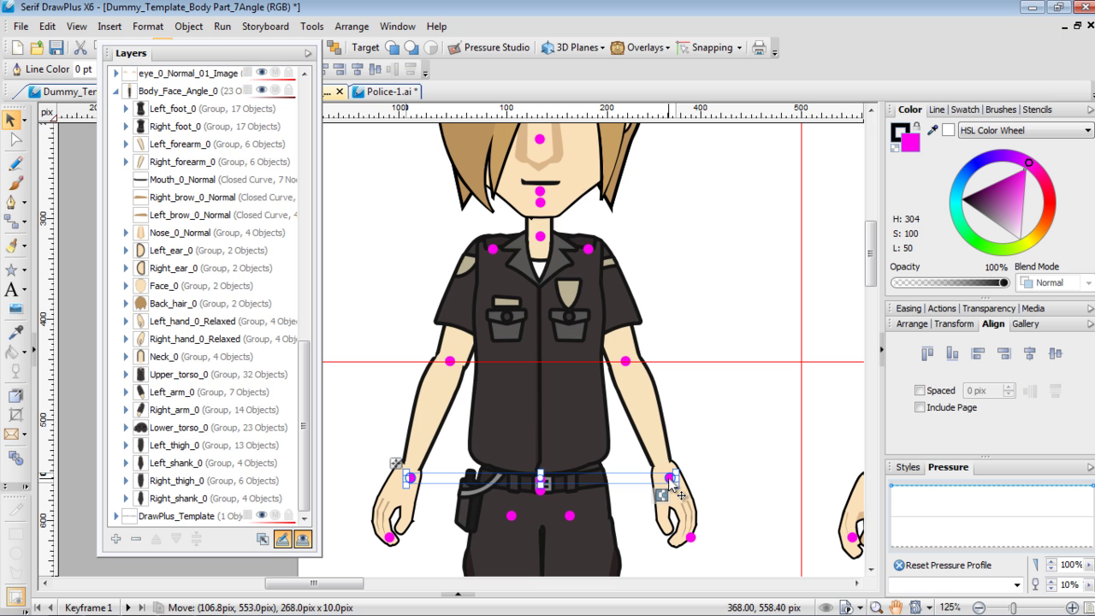
pyautogui.press('Up')
pyautogui.press('Up')
pyautogui.press('Up')
pyautogui.press('Up')
pyautogui.press('Up')
pyautogui.press('Up')
pyautogui.press('Up')
pyautogui.press('Up')
pyautogui.press('Up')
pyautogui.press('Up')
pyautogui.press('Up')
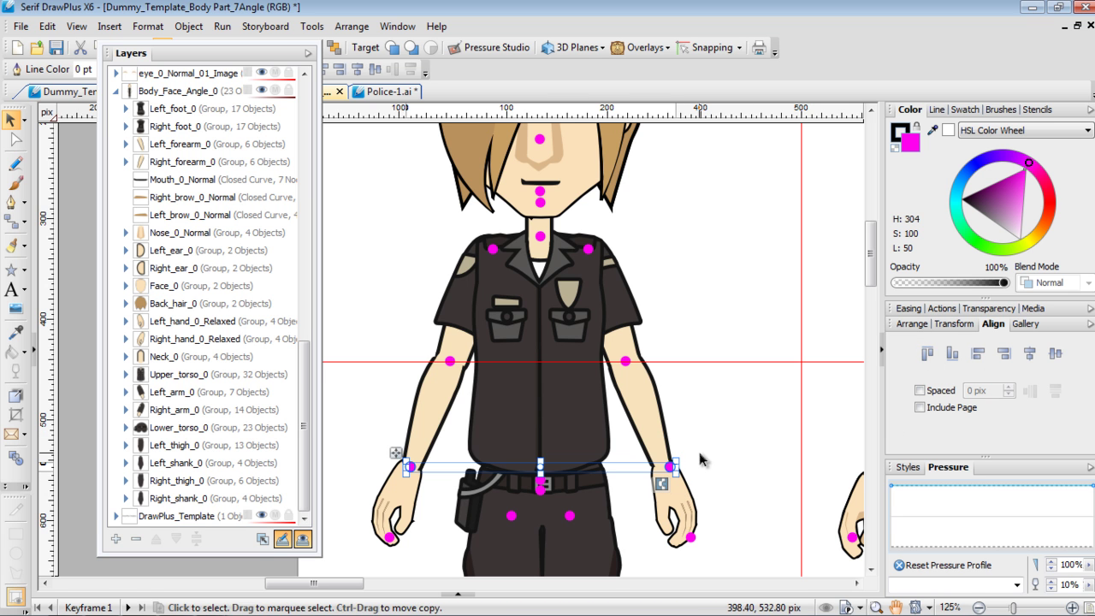
# Nudge the left wrist marker alone 5 pixels inward, towards the centre of the wrist
pyautogui.click(672, 467)
pyautogui.press('Left')
pyautogui.press('Left')
pyautogui.press('Left')
pyautogui.press('Left')
pyautogui.press('Left')
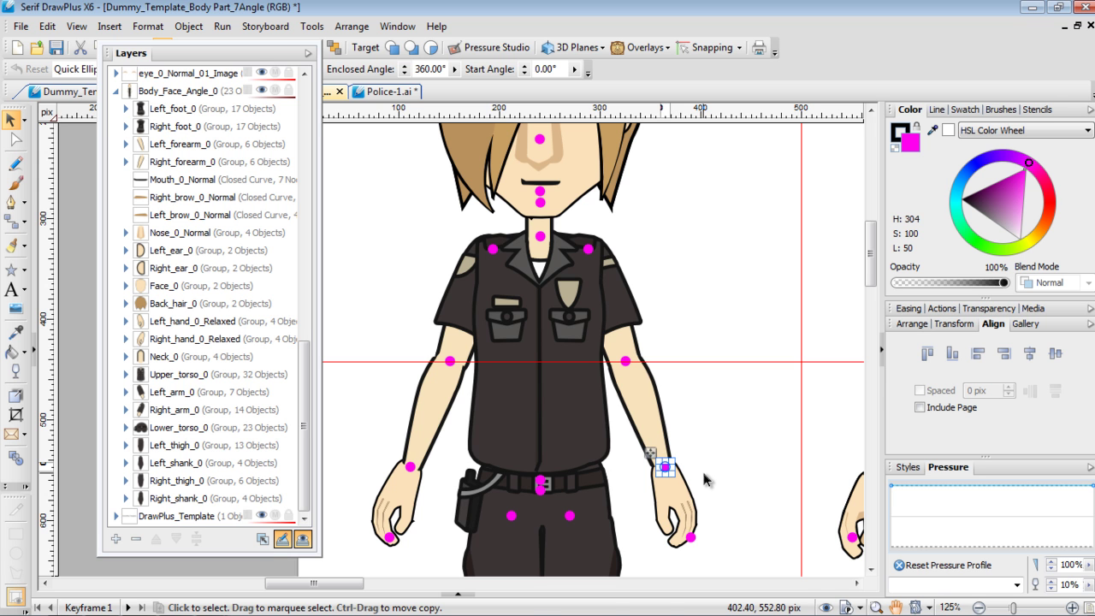
# Move the left hand's centre of rotation onto the wrist marker, test-rotate the hand inward and undo the rotation
pyautogui.click(676, 486)
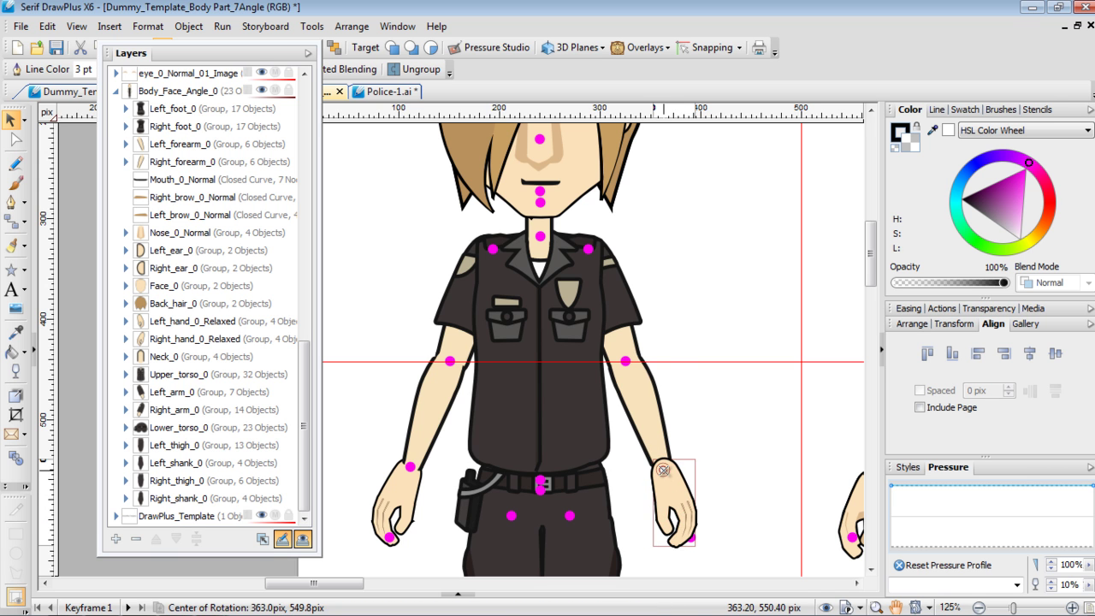
pyautogui.moveTo(693, 545); pyautogui.dragTo(662, 523)
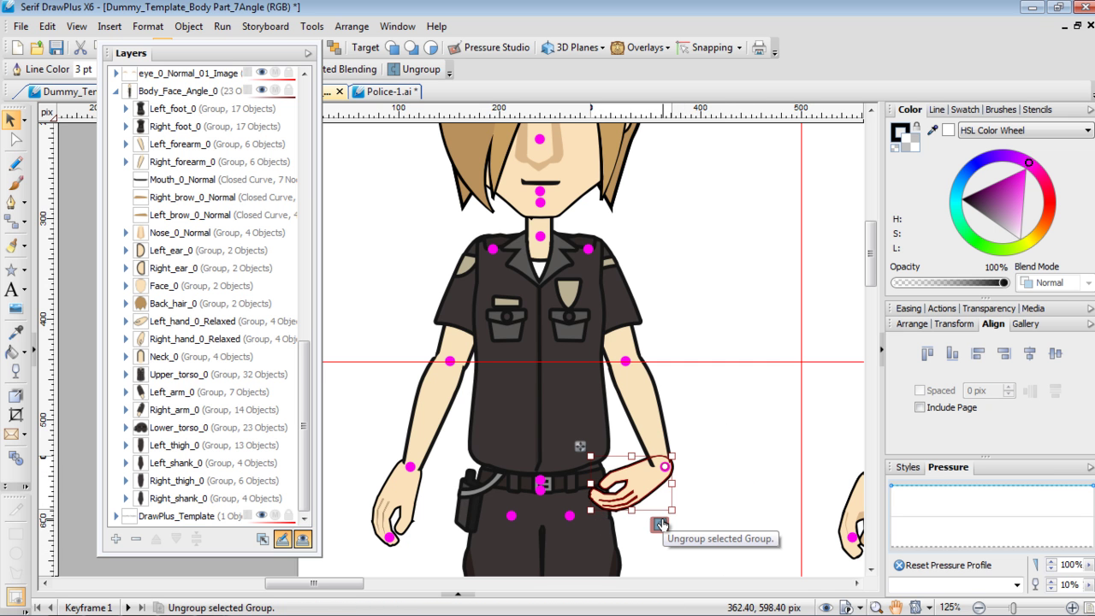
pyautogui.hotkey('ctrl', 'z')
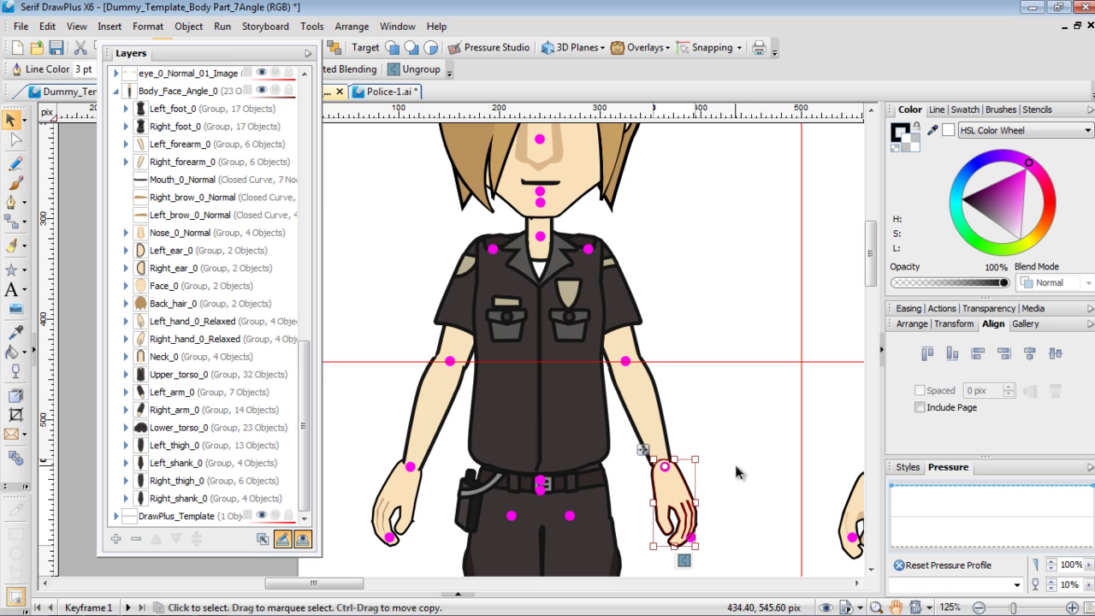
# Move the upper torso's centre of rotation down to the waist marker and test-rotate the torso
pyautogui.click(562, 328)
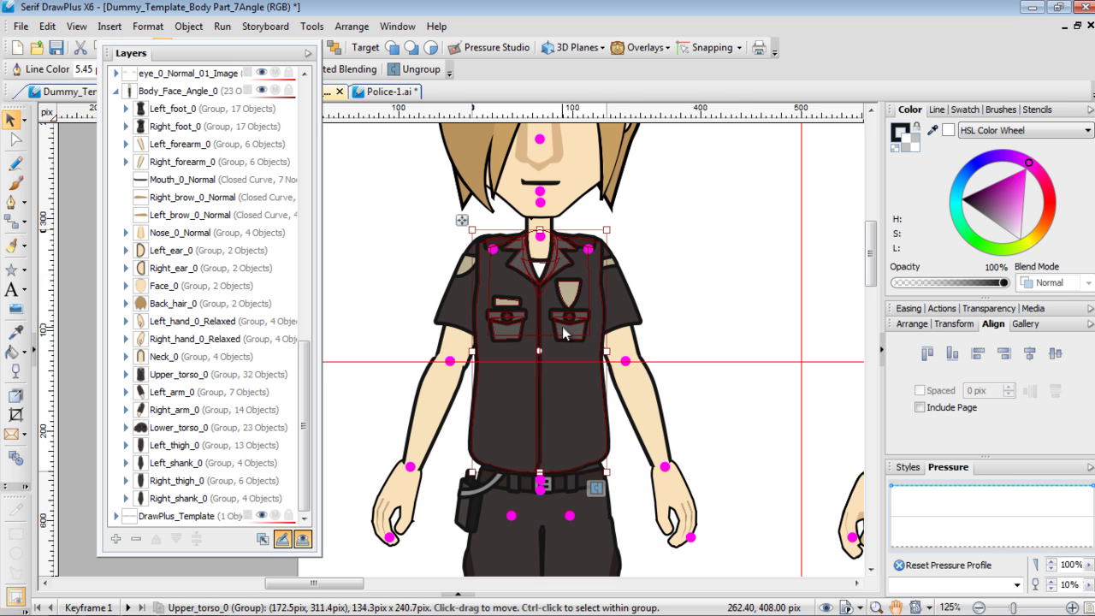
pyautogui.moveTo(540, 350); pyautogui.dragTo(539, 350)
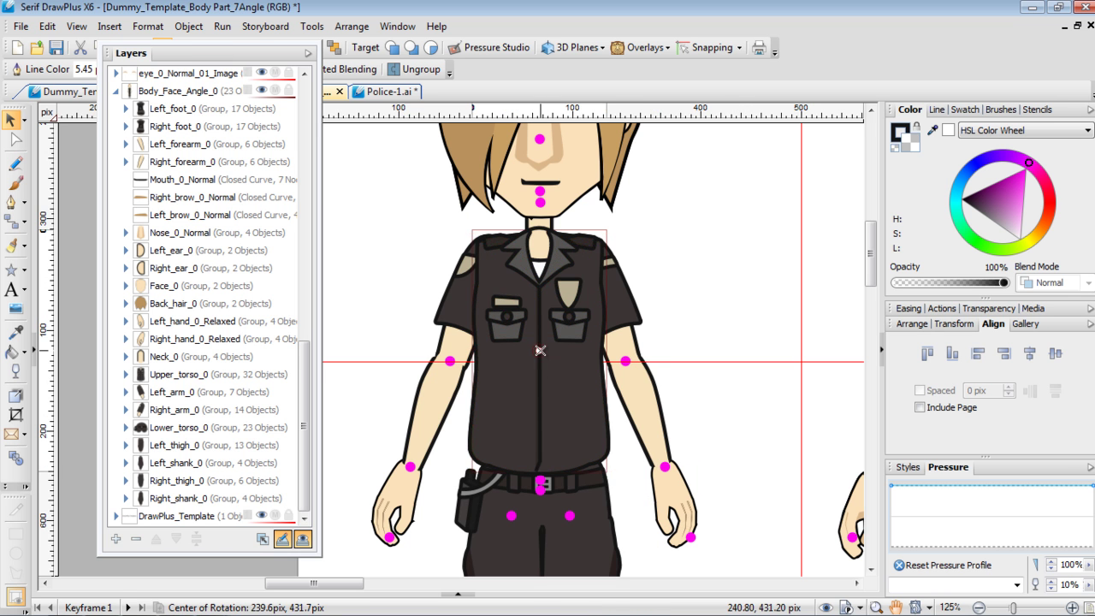
pyautogui.moveTo(541, 480); pyautogui.dragTo(541, 480)
pyautogui.moveTo(616, 228); pyautogui.dragTo(640, 286)
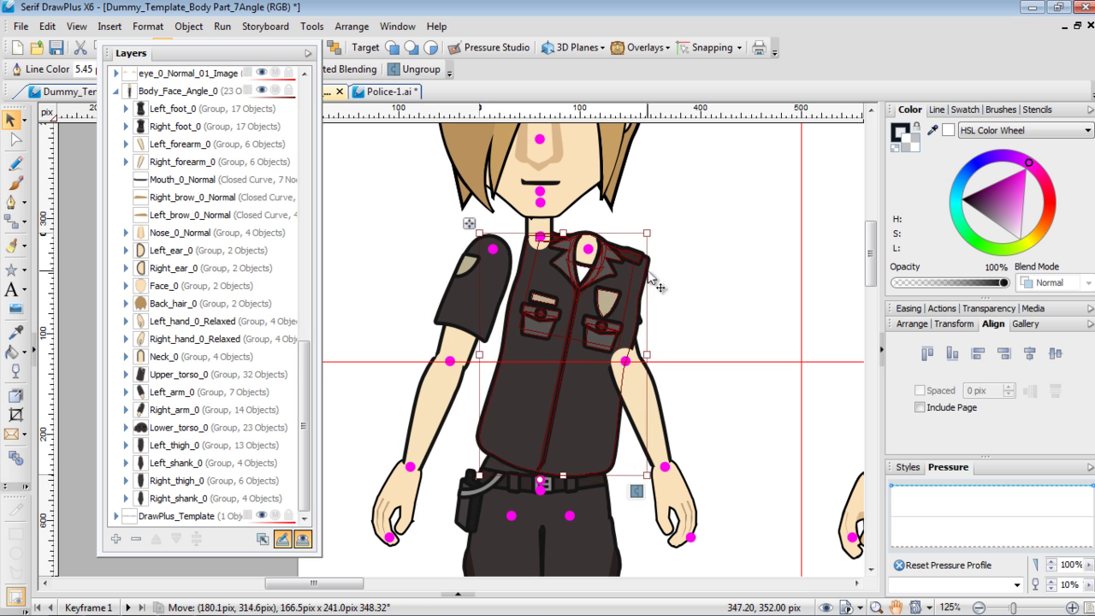
# Place the neck's centre of rotation at the neck-base marker and add a vertical guide along the body's centre line
pyautogui.click(556, 251)
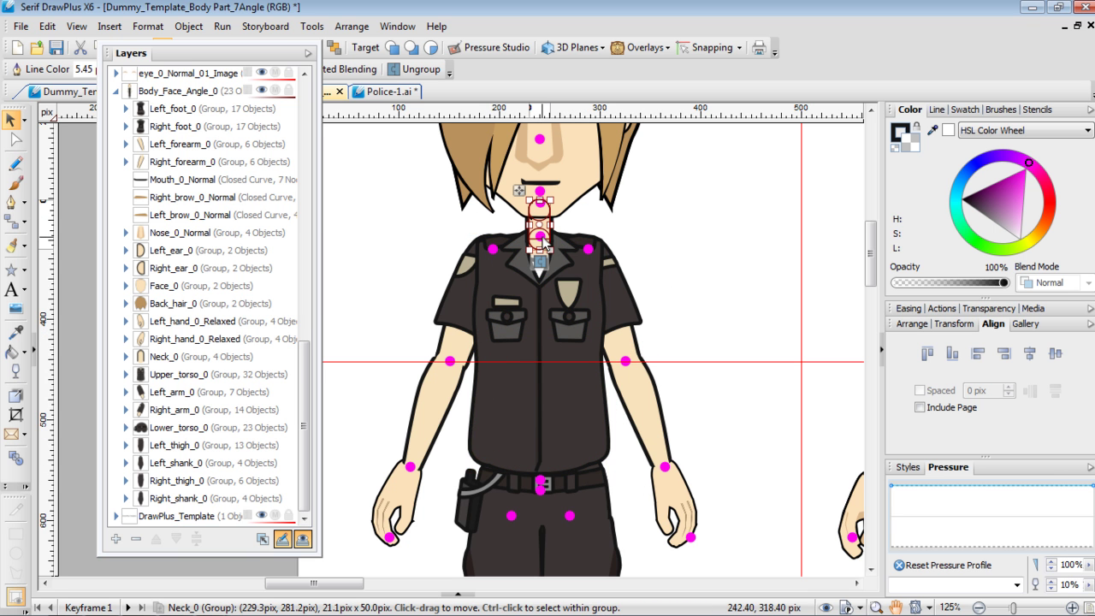
pyautogui.moveTo(539, 236)
pyautogui.mouseDown()
pyautogui.moveTo(562, 199)
pyautogui.moveTo(573, 205)
pyautogui.moveTo(564, 209)
pyautogui.moveTo(575, 221)
pyautogui.moveTo(542, 240)
pyautogui.mouseUp()
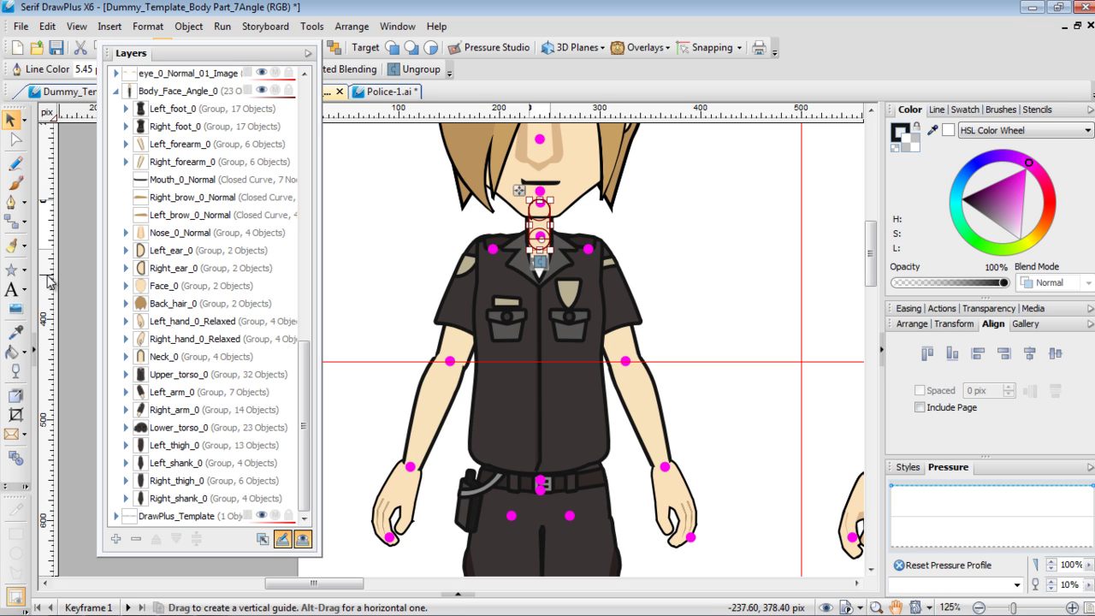
pyautogui.moveTo(49, 276); pyautogui.dragTo(541, 247)
# Move the left thigh's centre of rotation up to hip-marker height, test-rotate the thigh both ways and undo the rotations
pyautogui.scroll(-4, 549, 274)
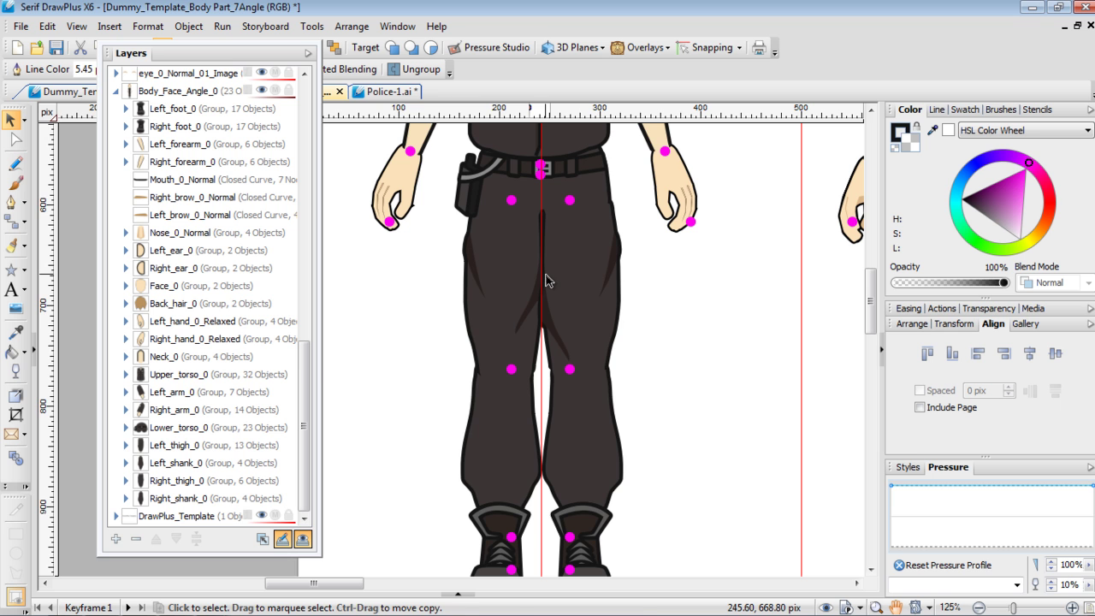
pyautogui.click(591, 277)
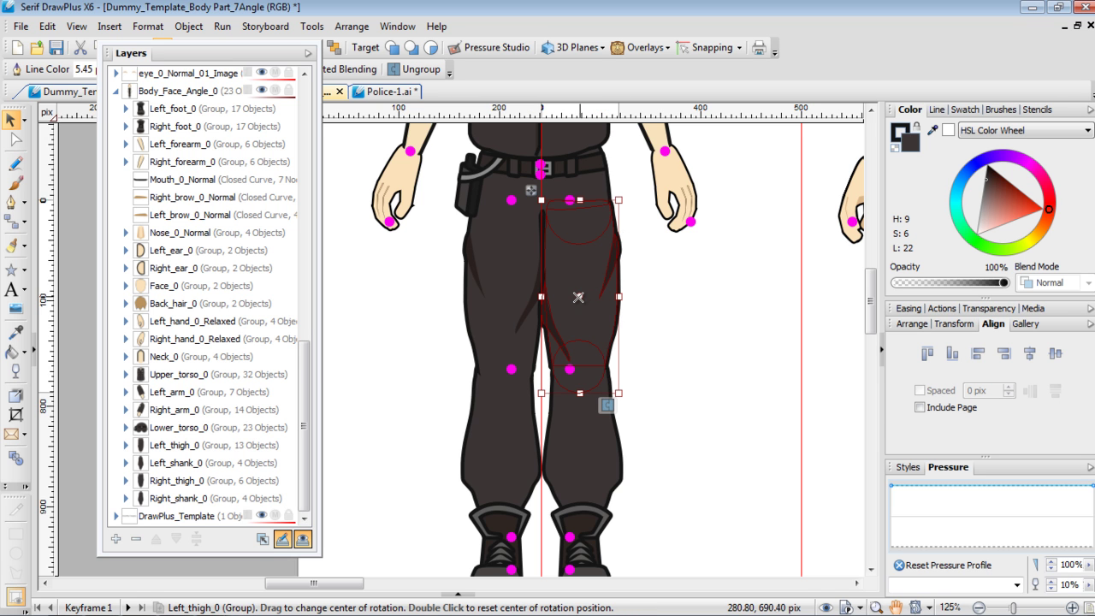
pyautogui.moveTo(579, 296); pyautogui.dragTo(579, 199)
pyautogui.moveTo(606, 405); pyautogui.dragTo(511, 358)
pyautogui.moveTo(590, 370); pyautogui.dragTo(714, 330)
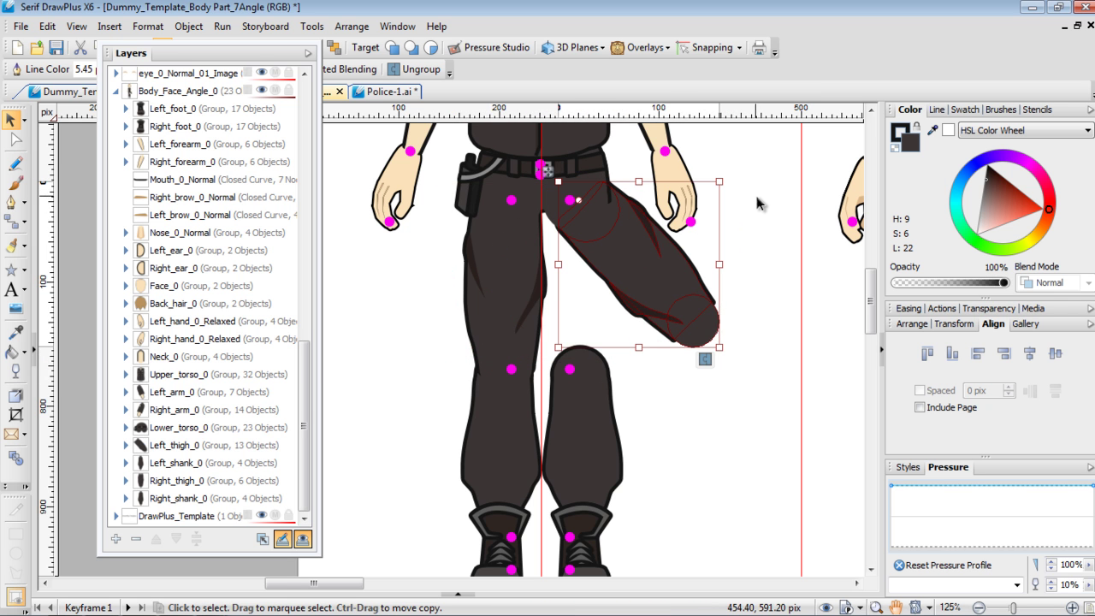
pyautogui.hotkey('ctrl', 'z')
pyautogui.hotkey('ctrl', 'z')
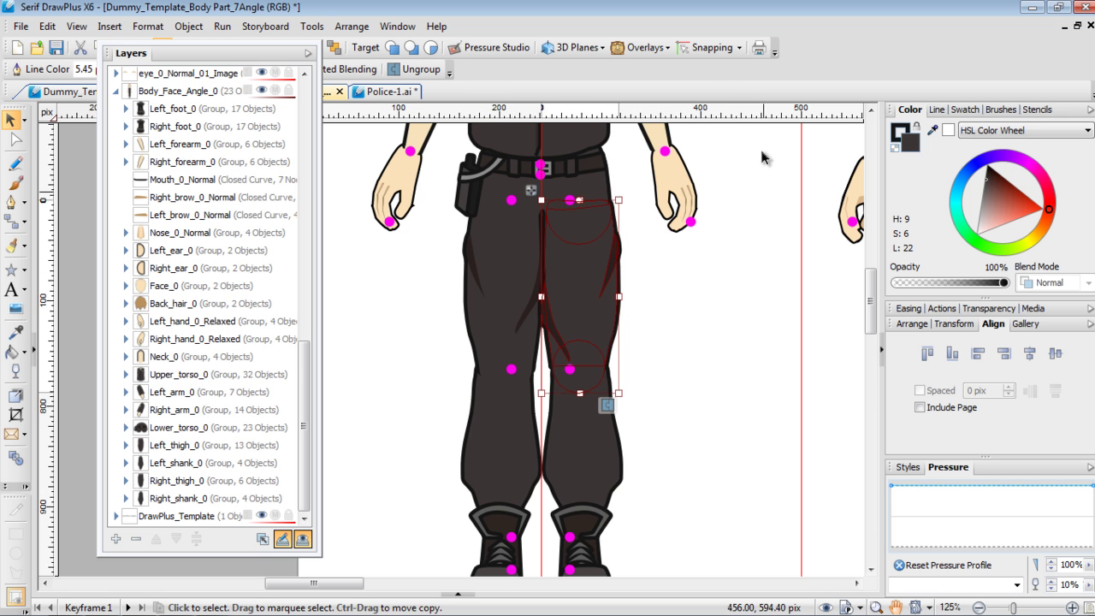
# Check the left thigh's centre of rotation and move the left hip marker onto it
pyautogui.moveTo(579, 197); pyautogui.dragTo(579, 205)
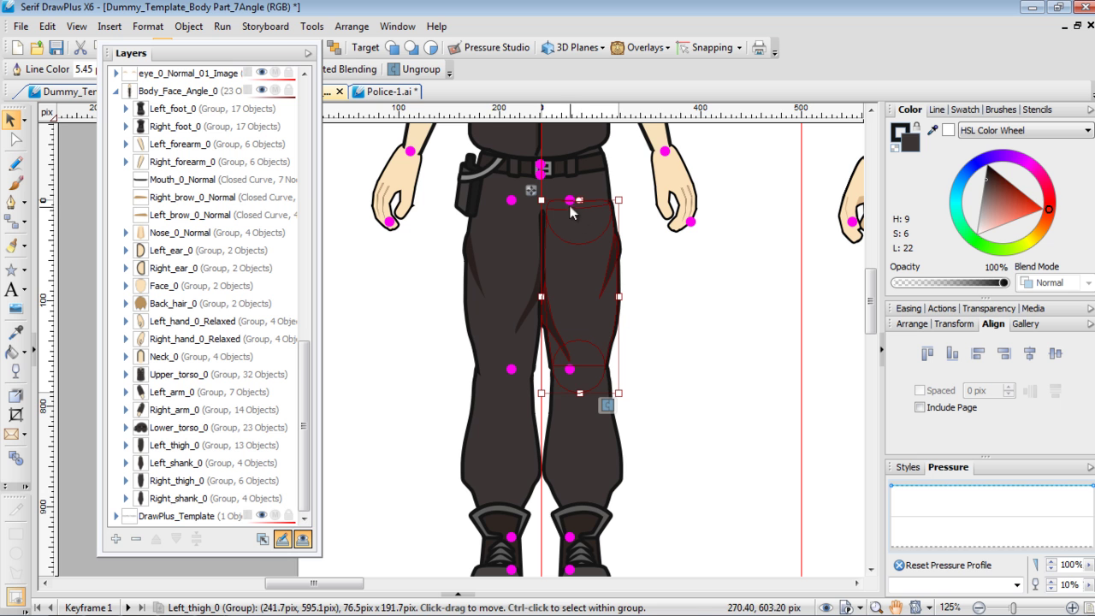
pyautogui.click(569, 201)
pyautogui.moveTo(570, 201); pyautogui.dragTo(578, 200)
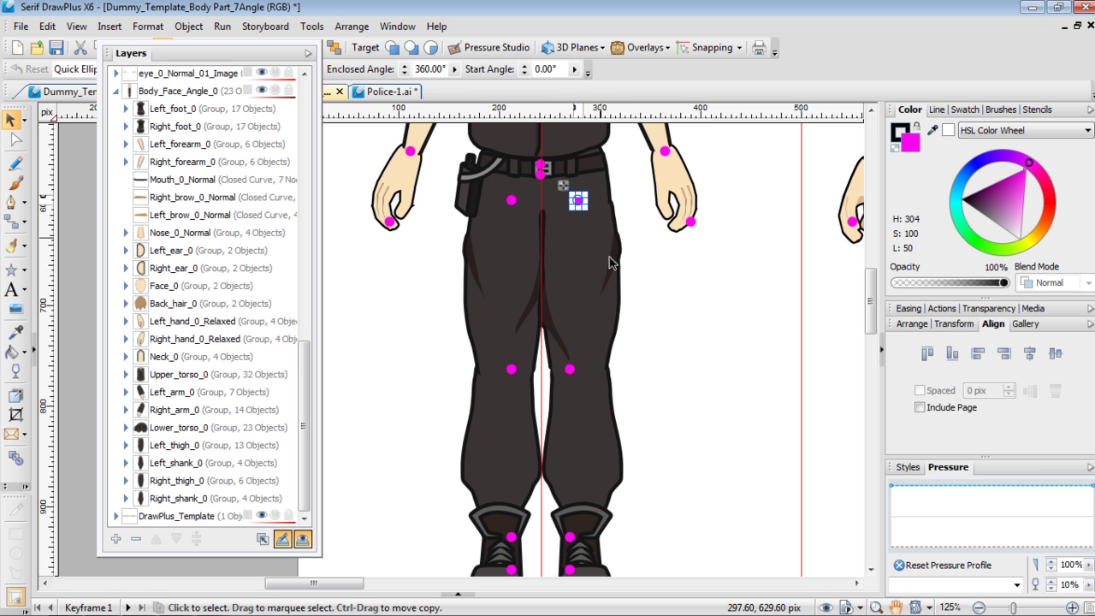
# Move the left shank's centre of rotation up to the knee, test-rotate the shank outward and inward, and undo each rotation
pyautogui.click(584, 423)
pyautogui.moveTo(583, 446); pyautogui.dragTo(581, 373)
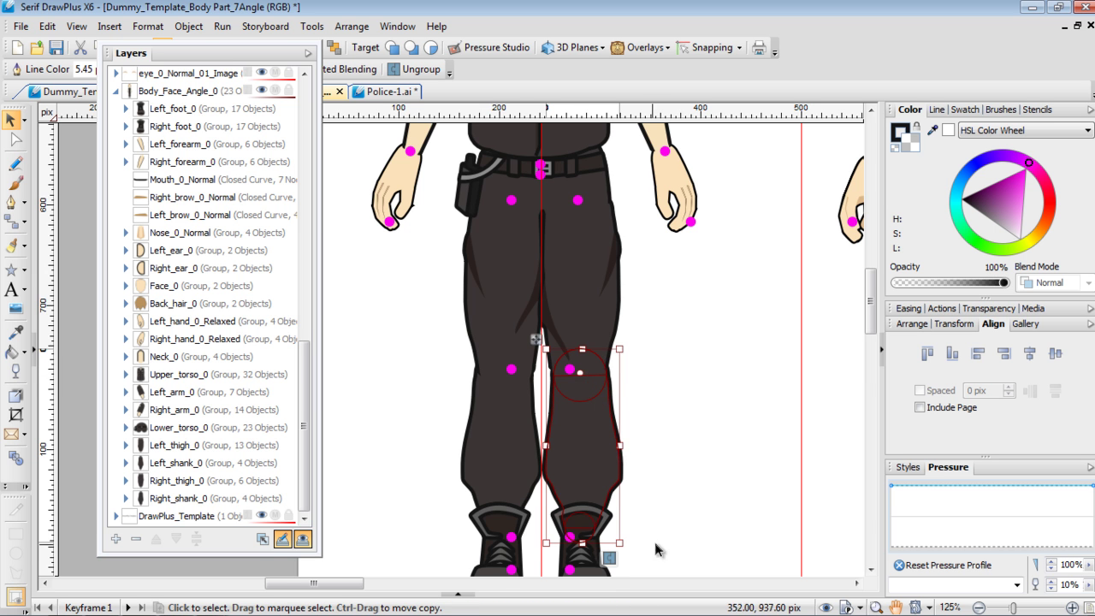
pyautogui.scroll(-1, 659, 548)
pyautogui.moveTo(633, 510); pyautogui.dragTo(695, 369)
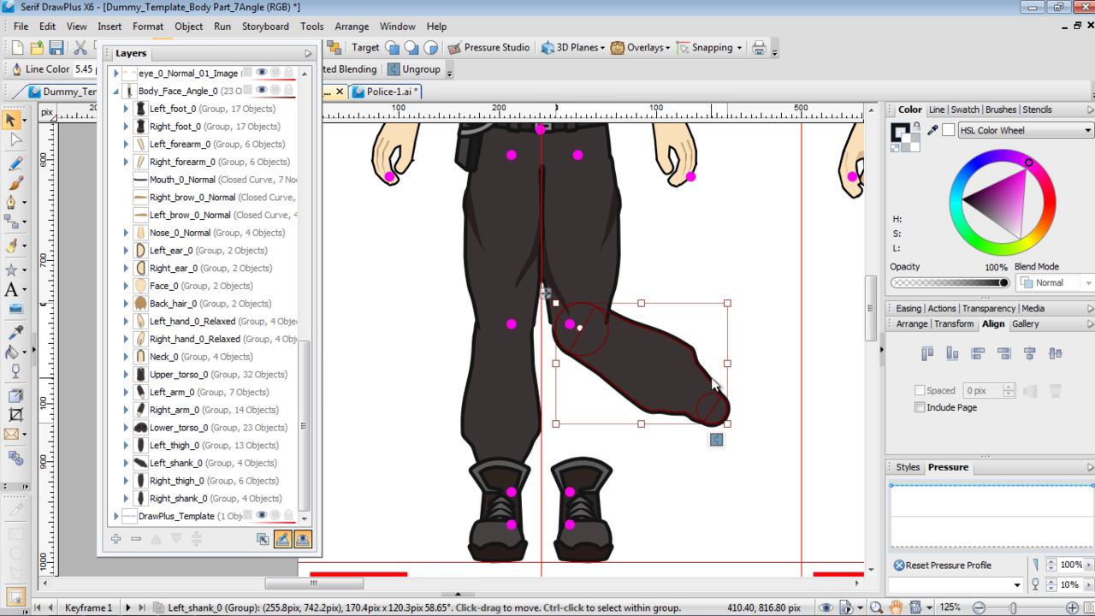
pyautogui.hotkey('ctrl', 'z')
pyautogui.moveTo(614, 501); pyautogui.dragTo(492, 513)
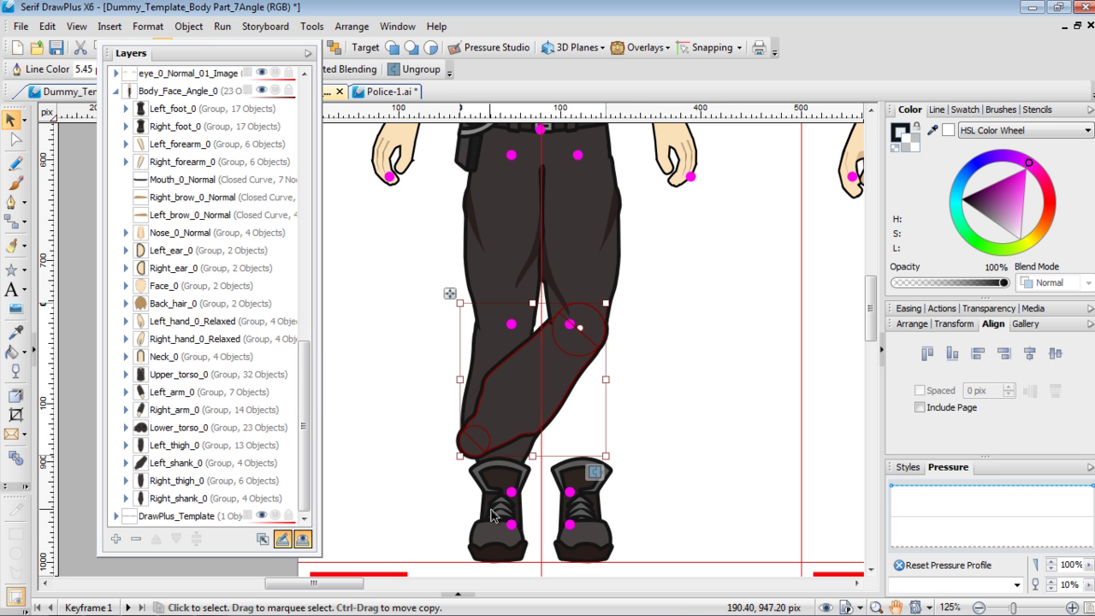
pyautogui.hotkey('ctrl', 'z')
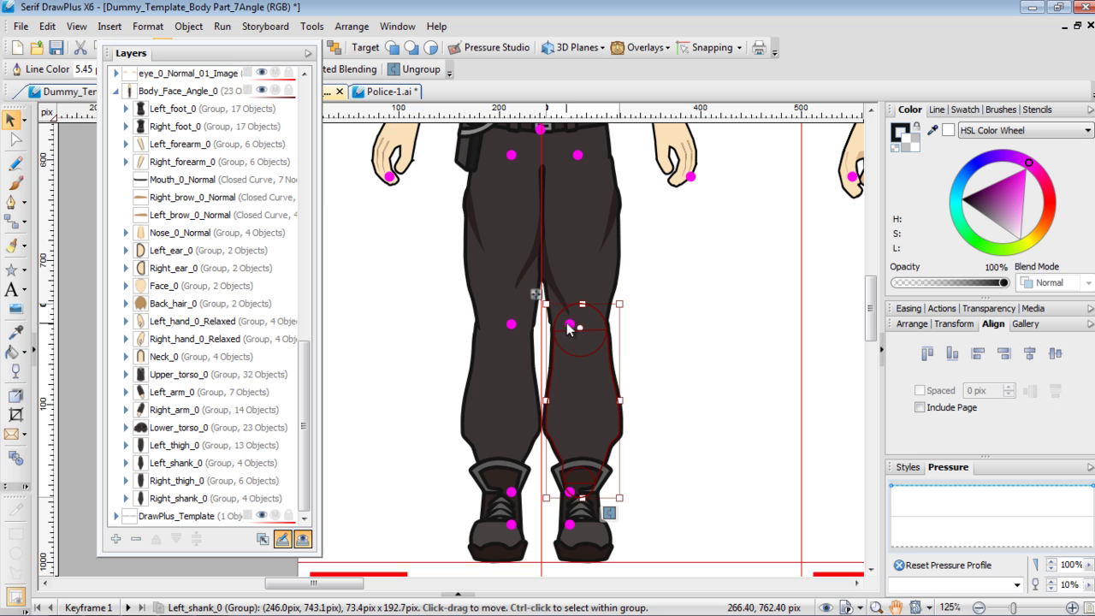
# Move the left knee marker onto the shank's centre of rotation and add a vertical guide through it
pyautogui.keyDown('ctrl'); pyautogui.click(571, 328); pyautogui.keyUp('ctrl')
pyautogui.moveTo(572, 329); pyautogui.dragTo(582, 336)
pyautogui.moveTo(48, 241); pyautogui.dragTo(580, 214)
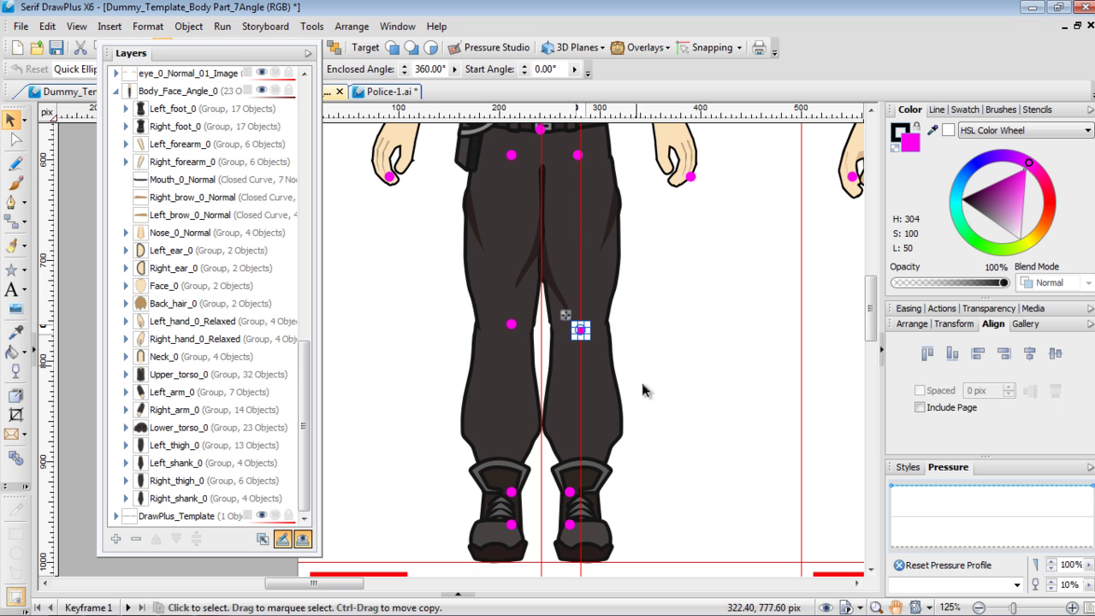
# Move the left ankle marker up to the boot's collar and the left toe marker down to its sole, both on the leg guide
pyautogui.click(570, 494)
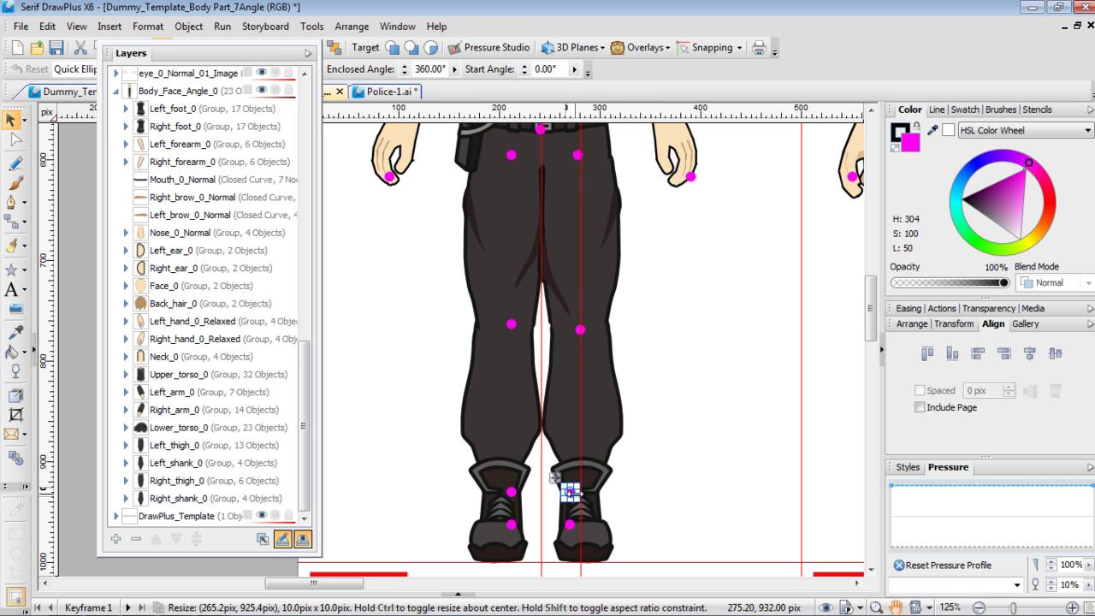
pyautogui.moveTo(571, 494); pyautogui.dragTo(582, 478)
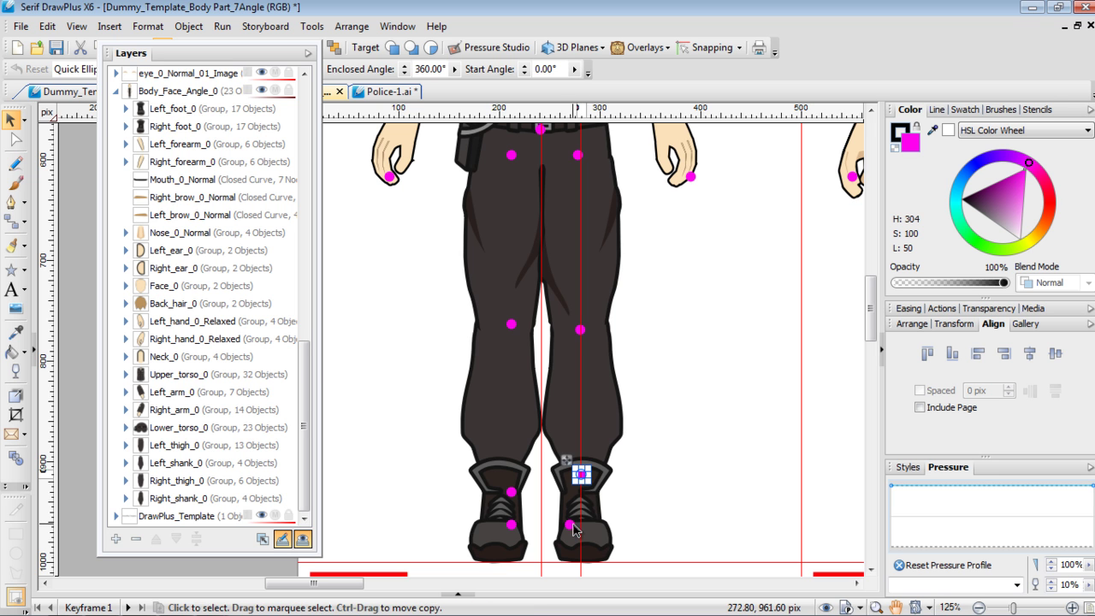
pyautogui.moveTo(571, 523); pyautogui.dragTo(581, 557)
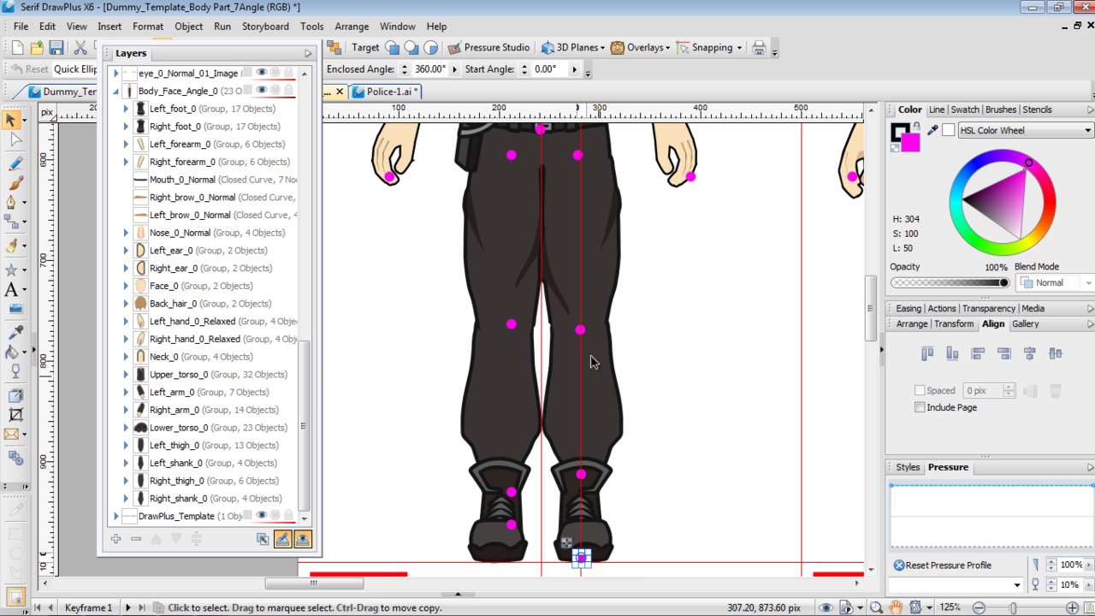
# Select the right leg's hip, knee, ankle and toe markers, centre-align them in a vertical line and nudge them outward together
pyautogui.click(512, 158)
pyautogui.keyDown('shift'); pyautogui.click(512, 326); pyautogui.keyUp('shift')
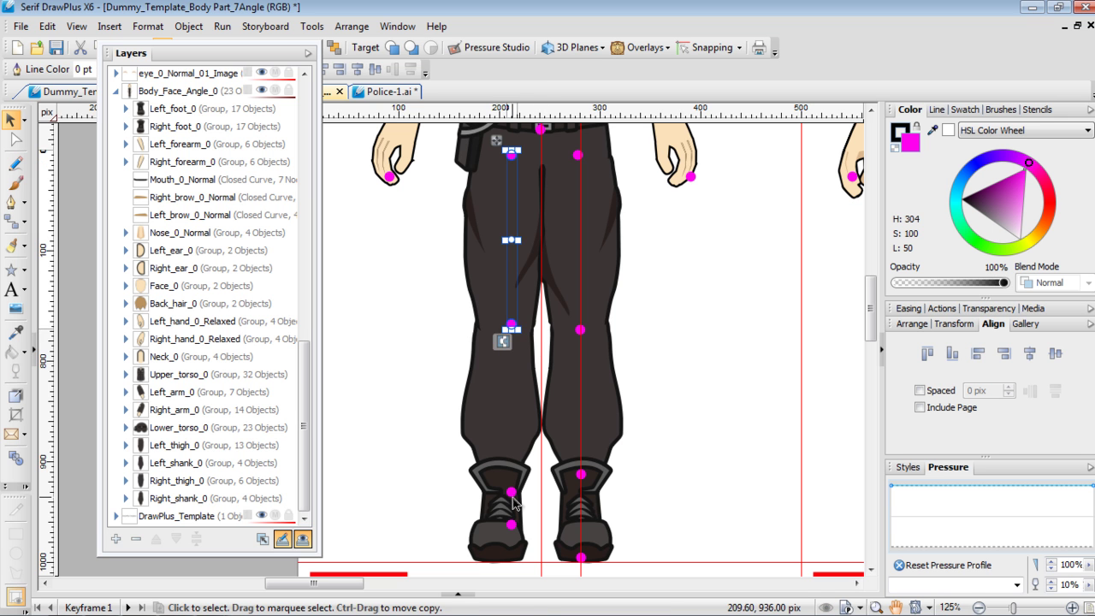
pyautogui.keyDown('shift'); pyautogui.click(511, 524); pyautogui.keyUp('shift')
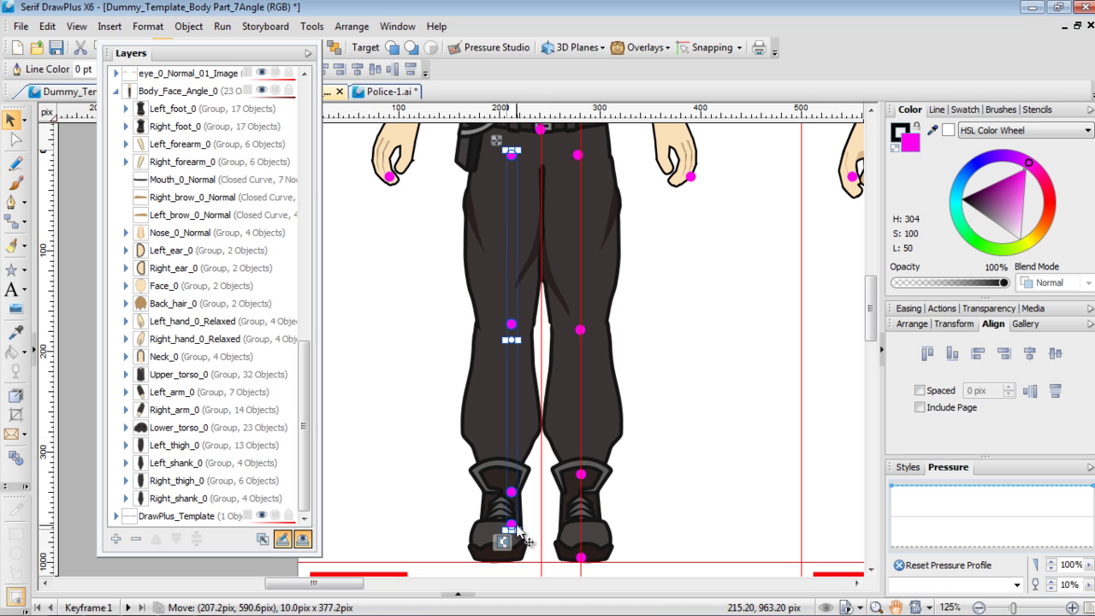
pyautogui.click(1029, 356)
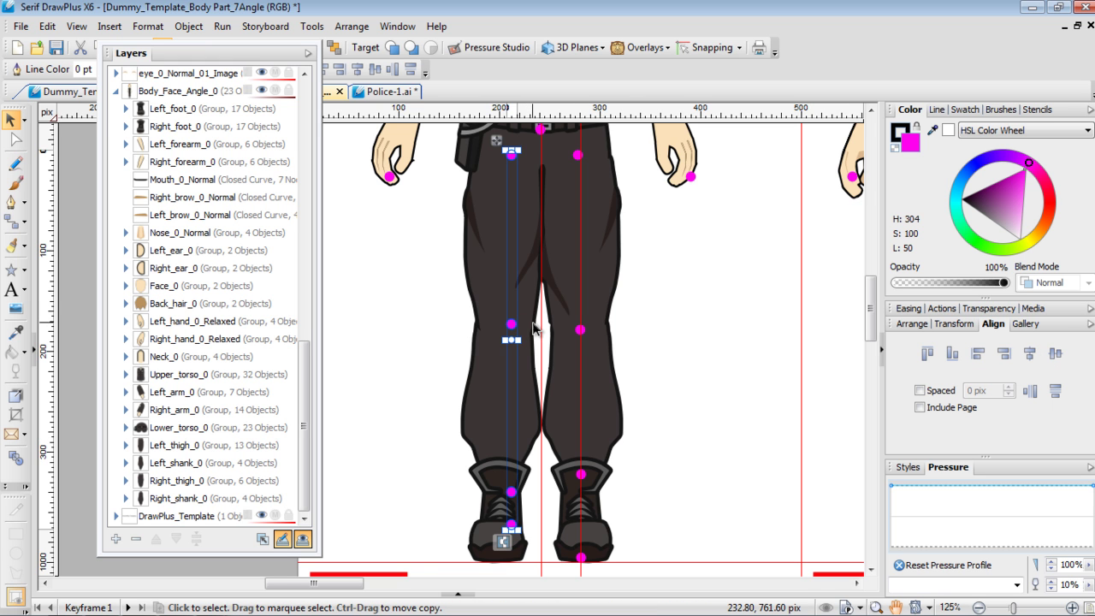
pyautogui.press('Escape')
pyautogui.press('Left')
pyautogui.press('Left')
pyautogui.press('Left')
pyautogui.press('Left')
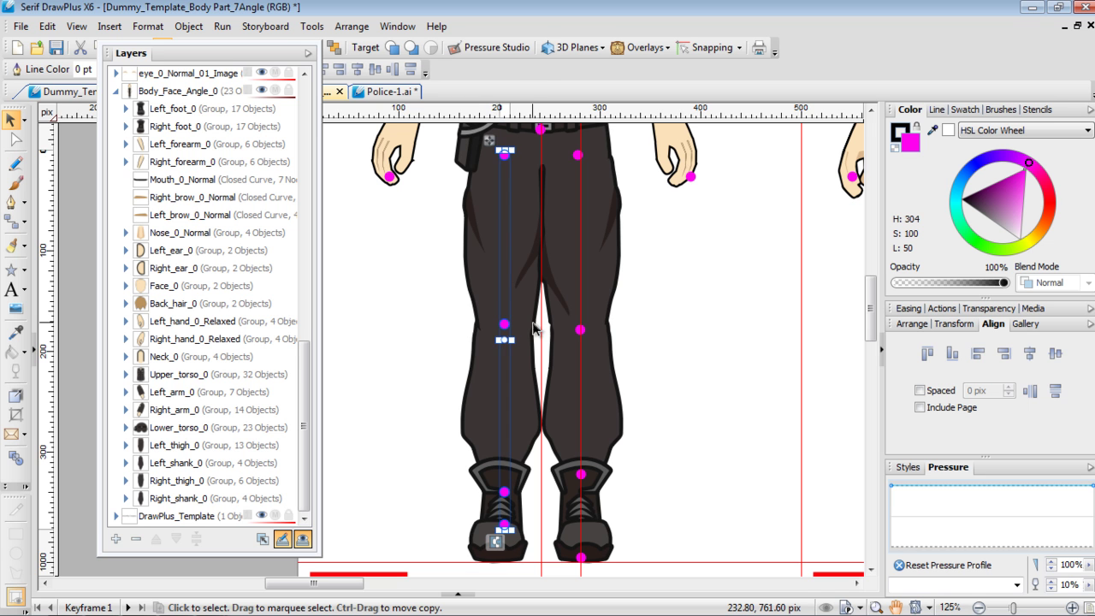
# Align the right knee marker to the same height as the left knee marker
pyautogui.press('Escape')
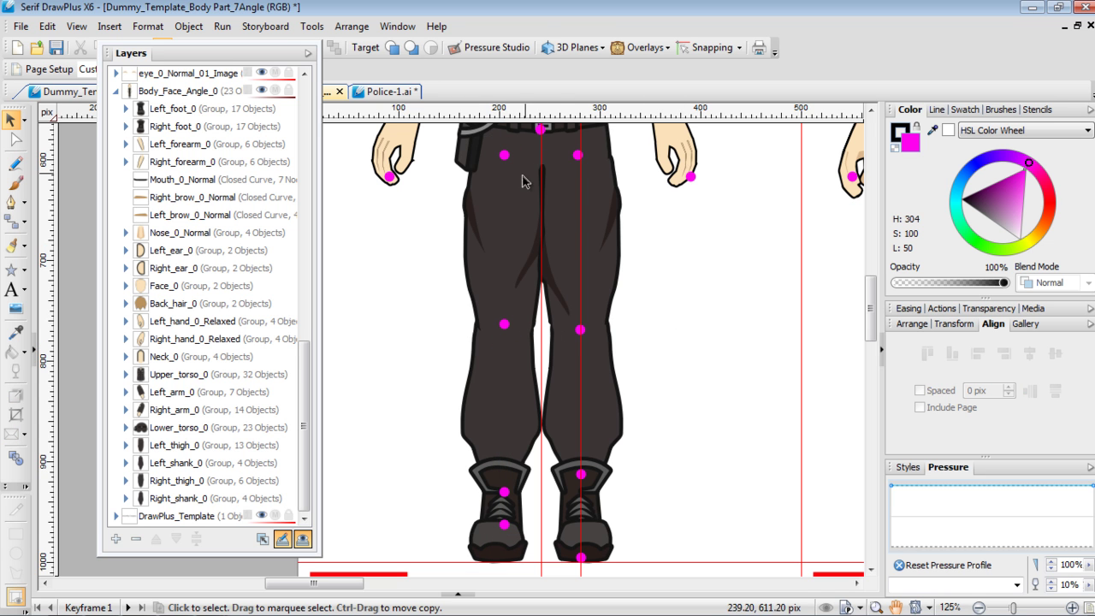
pyautogui.click(505, 326)
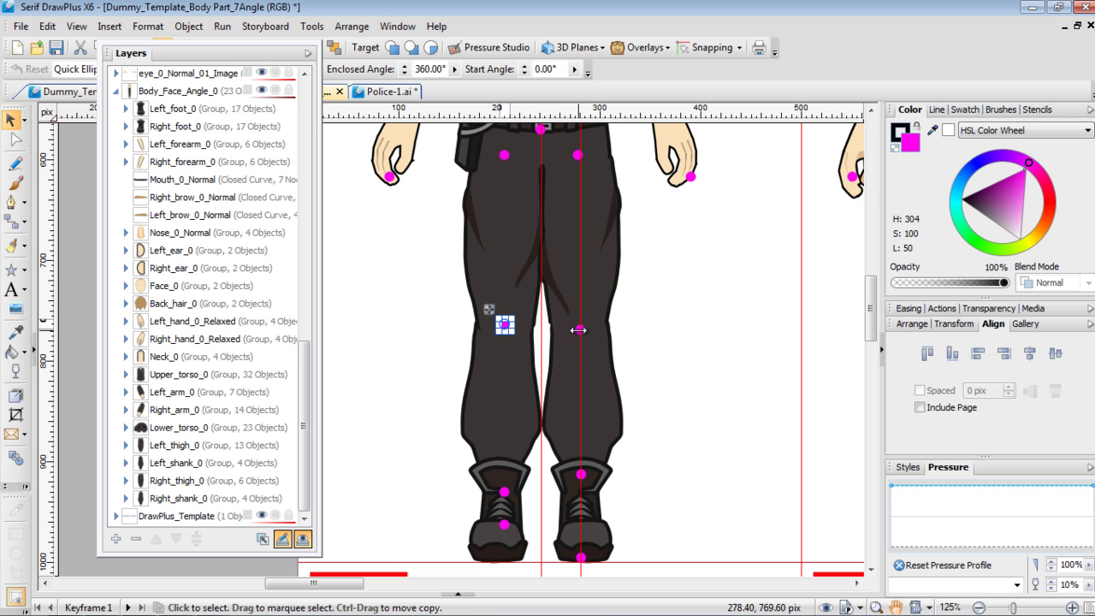
pyautogui.keyDown('shift'); pyautogui.click(580, 330); pyautogui.keyUp('shift')
pyautogui.click(926, 354)
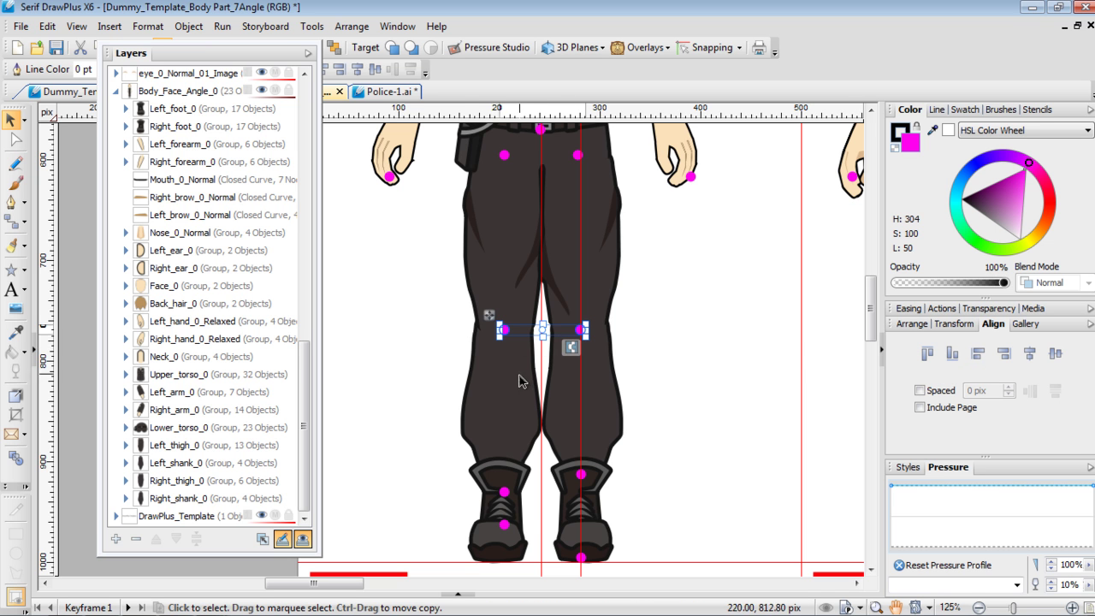
# Move the right shank's and right thigh's centres of rotation onto the knee and hip markers, undoing a test rotation of the shank
pyautogui.click(511, 390)
pyautogui.moveTo(501, 399); pyautogui.dragTo(502, 331)
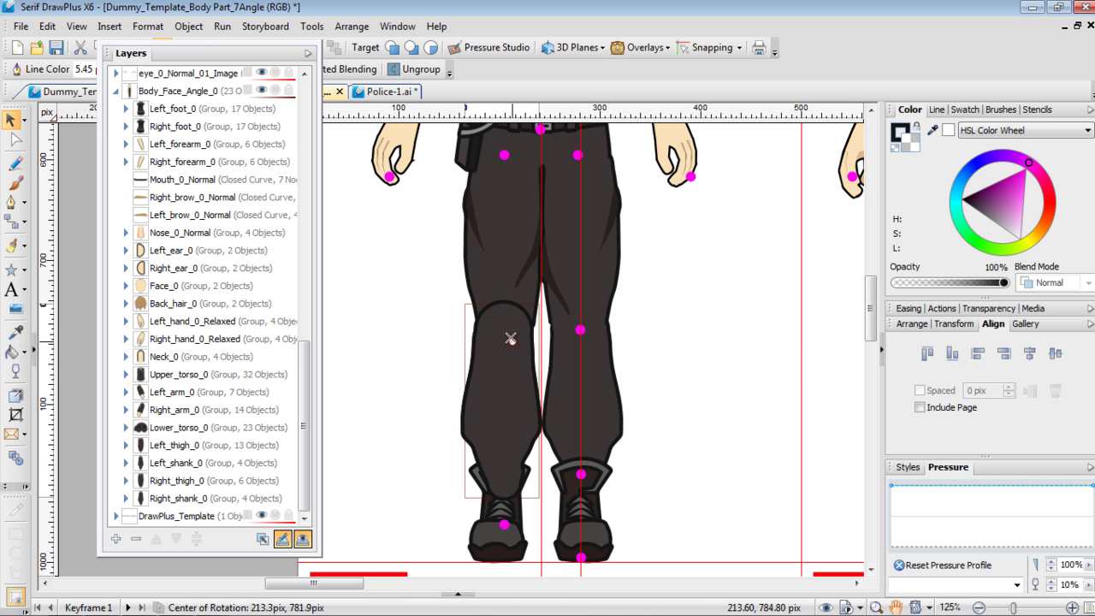
pyautogui.moveTo(537, 498); pyautogui.dragTo(351, 495)
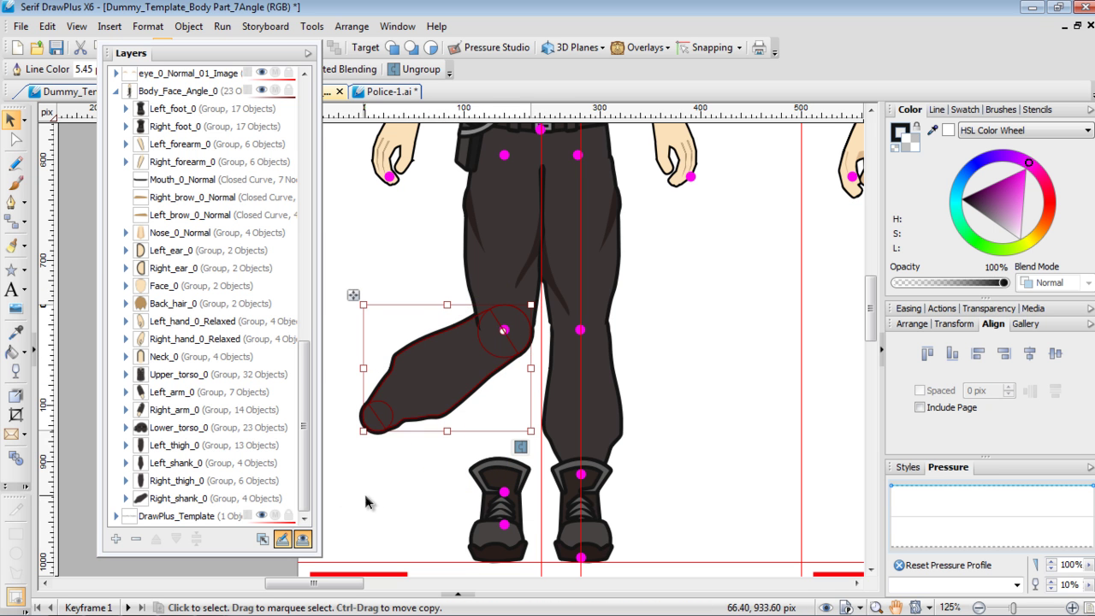
pyautogui.hotkey('ctrl', 'z')
pyautogui.click(504, 232)
pyautogui.moveTo(504, 252); pyautogui.dragTo(504, 155)
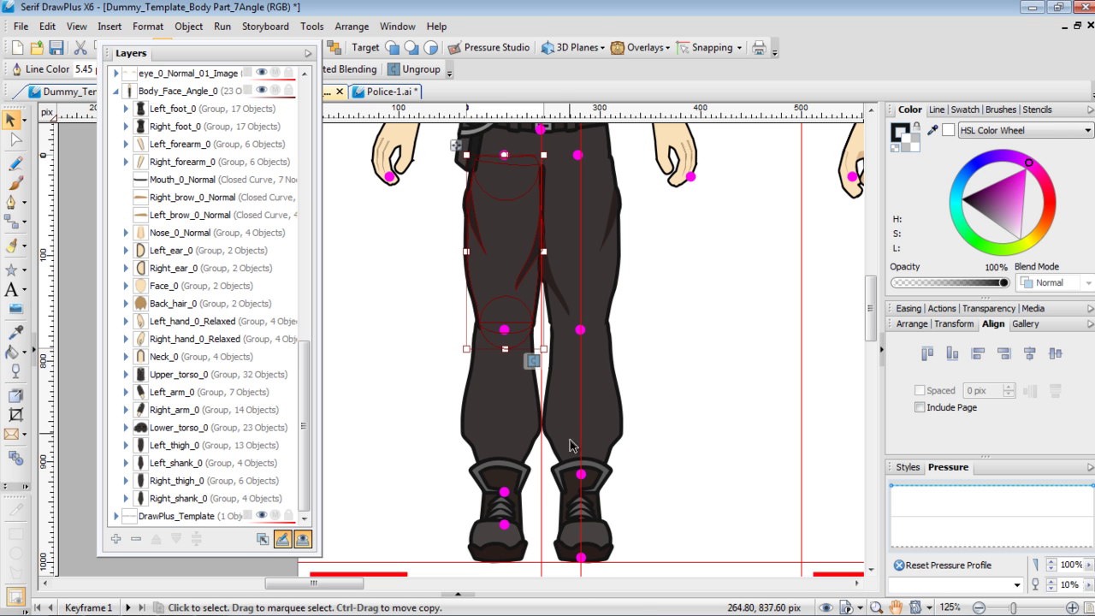
# Move the right ankle marker up to the boot's collar and the right toe marker down to its sole
pyautogui.click(505, 513)
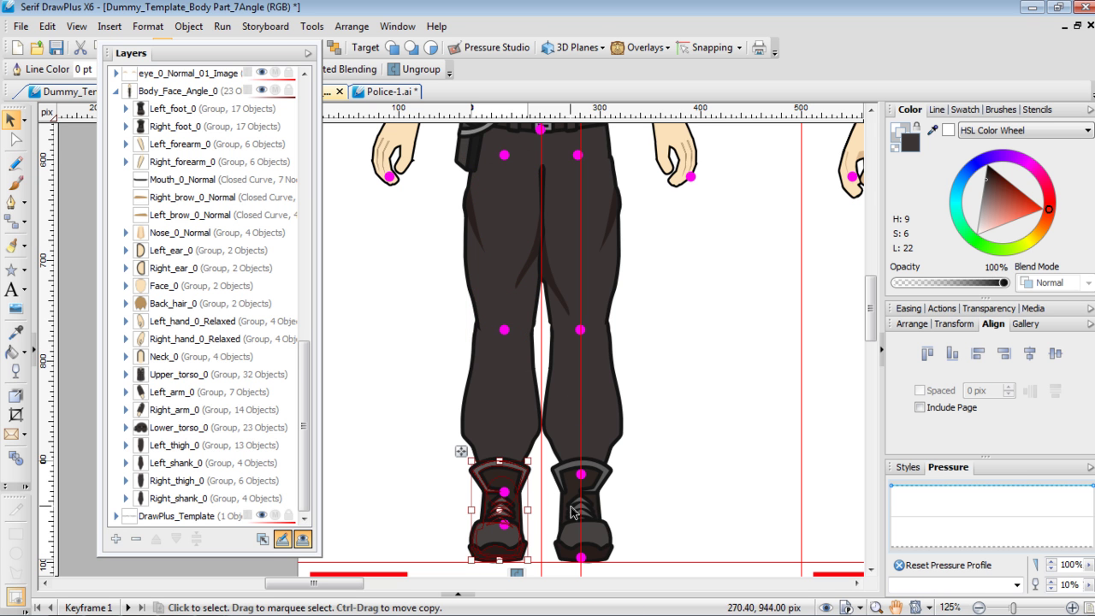
pyautogui.scroll(-2, 661, 493)
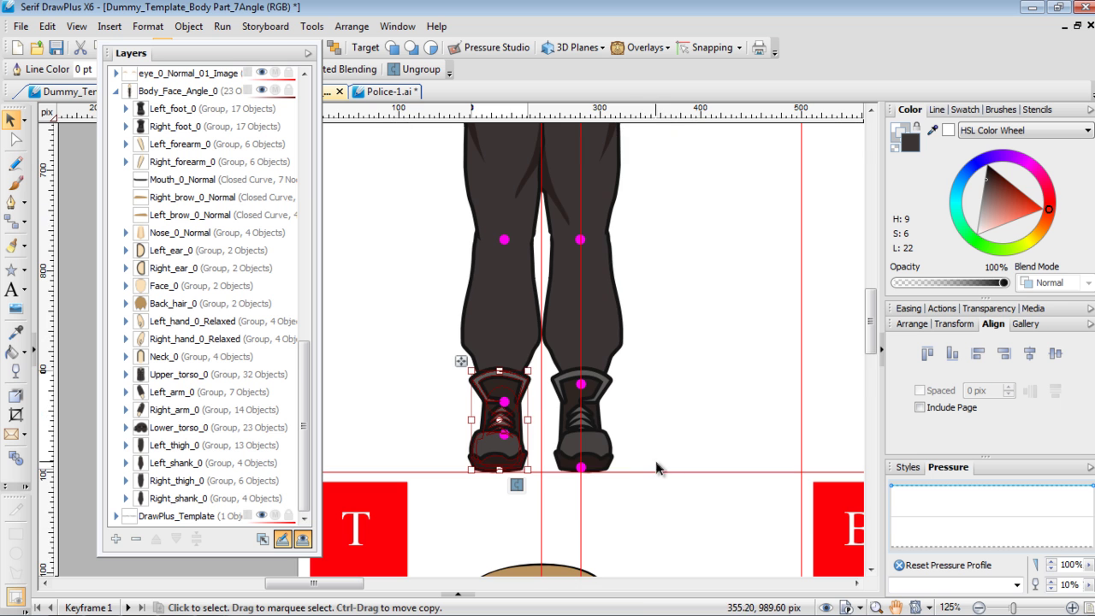
pyautogui.moveTo(504, 402); pyautogui.dragTo(502, 388)
pyautogui.hotkey('ctrl', 'z')
pyautogui.keyDown('ctrl'); pyautogui.click(505, 404); pyautogui.keyUp('ctrl')
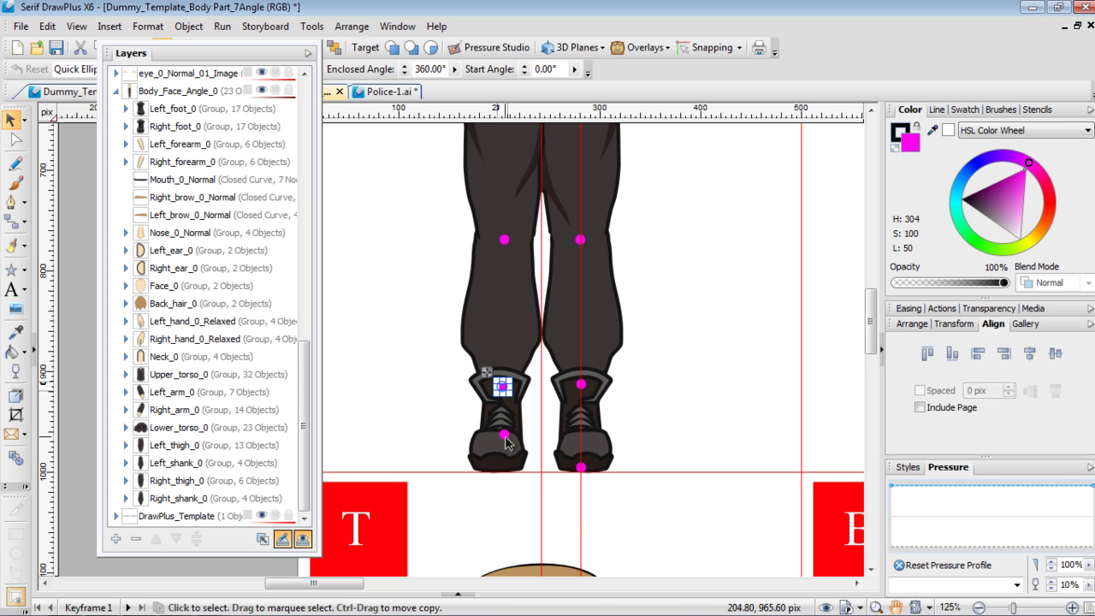
pyautogui.keyDown('ctrl'); pyautogui.click(504, 436); pyautogui.keyUp('ctrl')
pyautogui.moveTo(505, 436); pyautogui.dragTo(501, 465)
# Move the right foot's centre of rotation up onto the ankle marker, test-rotate the foot outward, and undo the rotation
pyautogui.click(502, 465)
pyautogui.moveTo(500, 419); pyautogui.dragTo(503, 387)
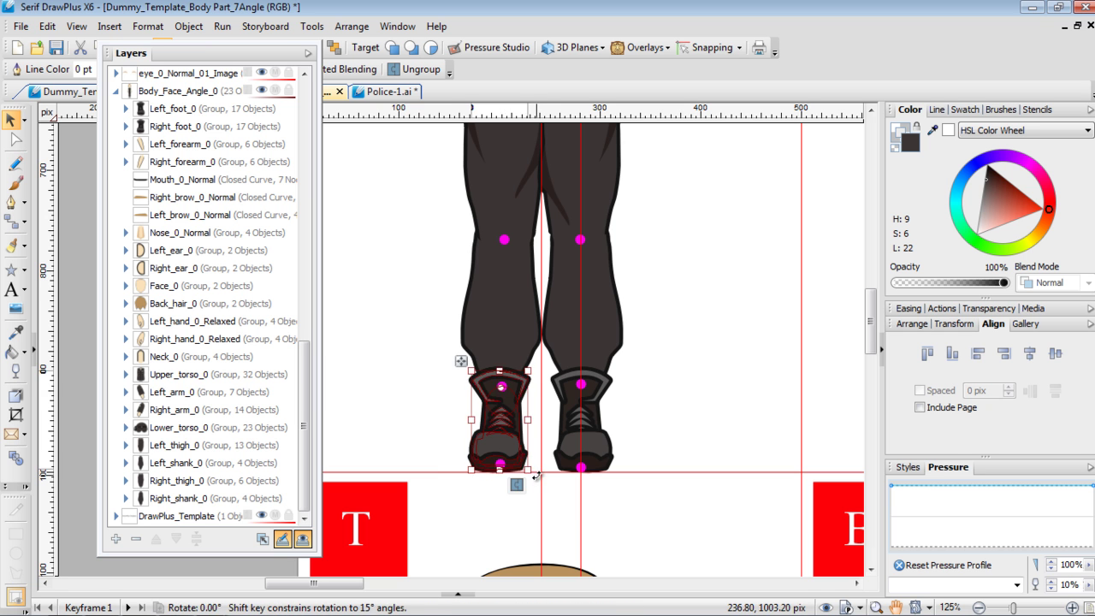
pyautogui.moveTo(535, 477); pyautogui.dragTo(462, 475)
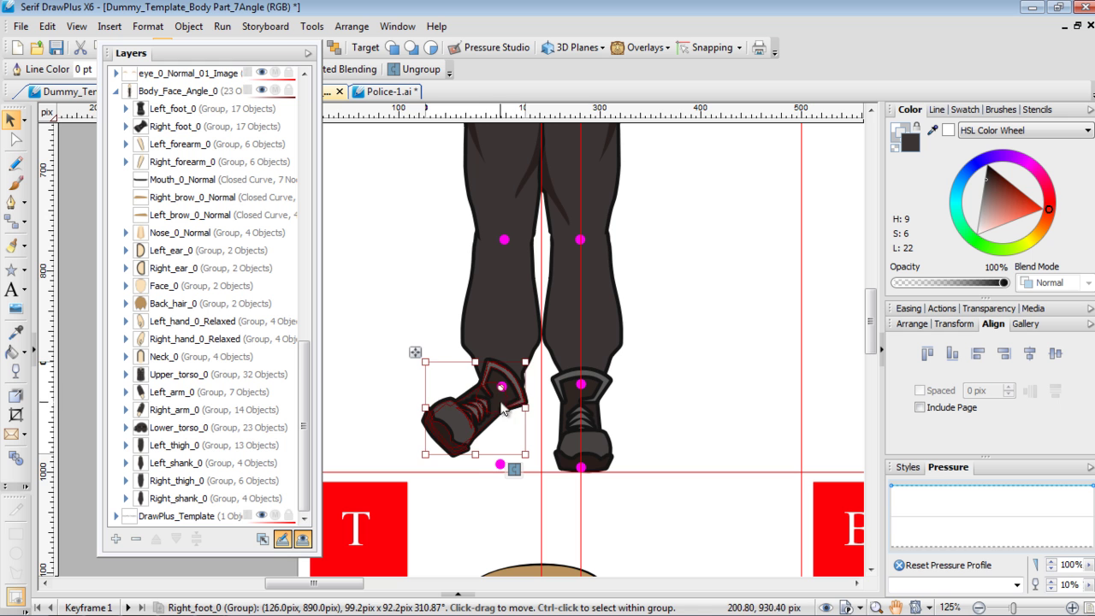
pyautogui.hotkey('ctrl', 'z')
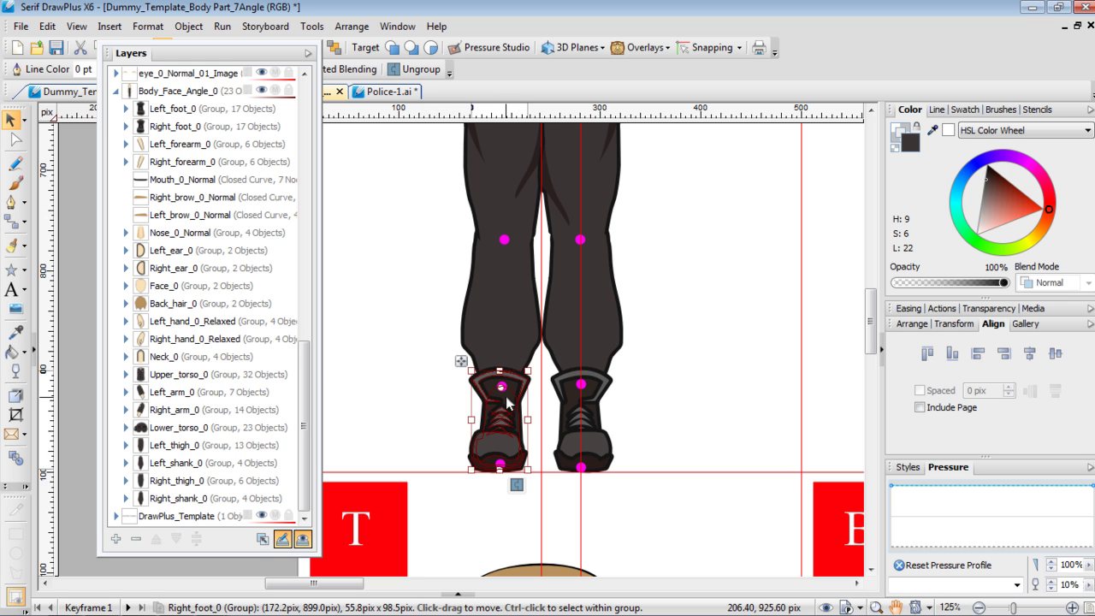
# Add a vertical guide through the right leg's hip and knee markers
pyautogui.click(647, 315)
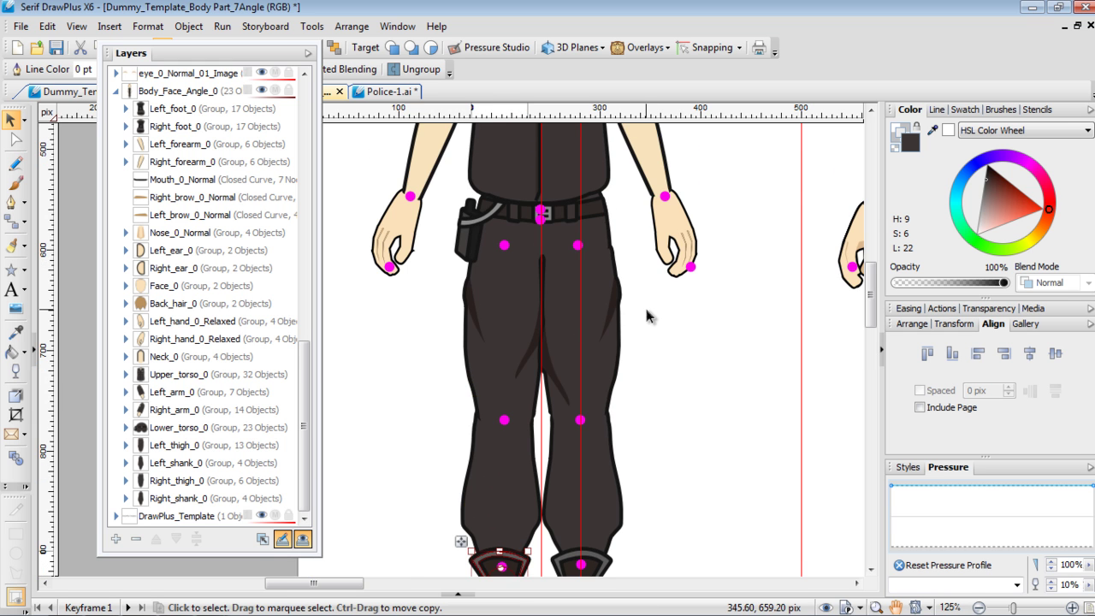
pyautogui.click(524, 389)
pyautogui.scroll(5, 703, 383)
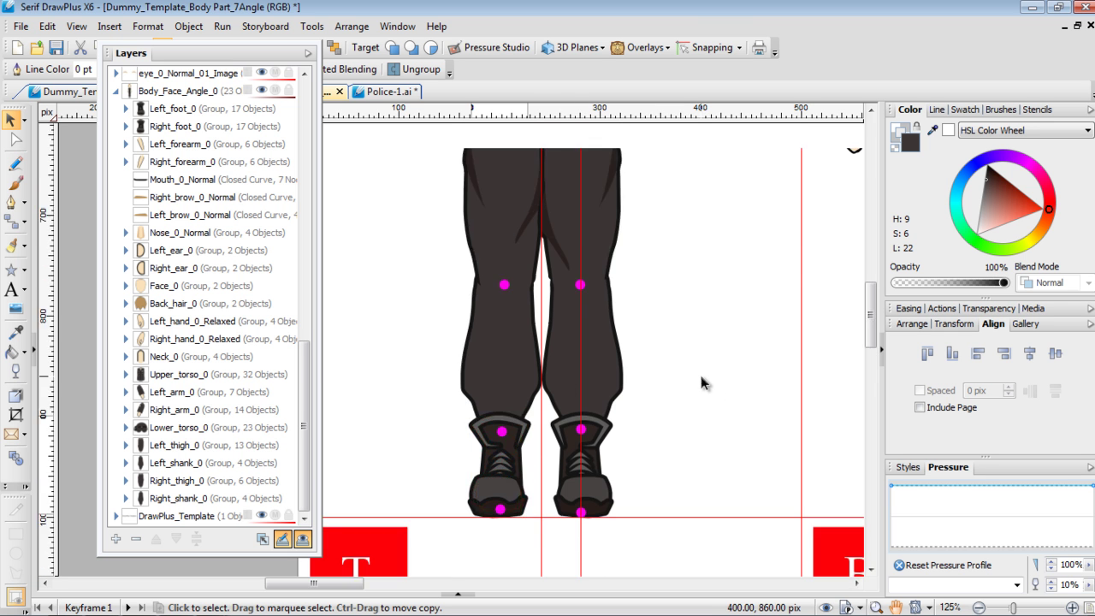
pyautogui.scroll(-3, 700, 383)
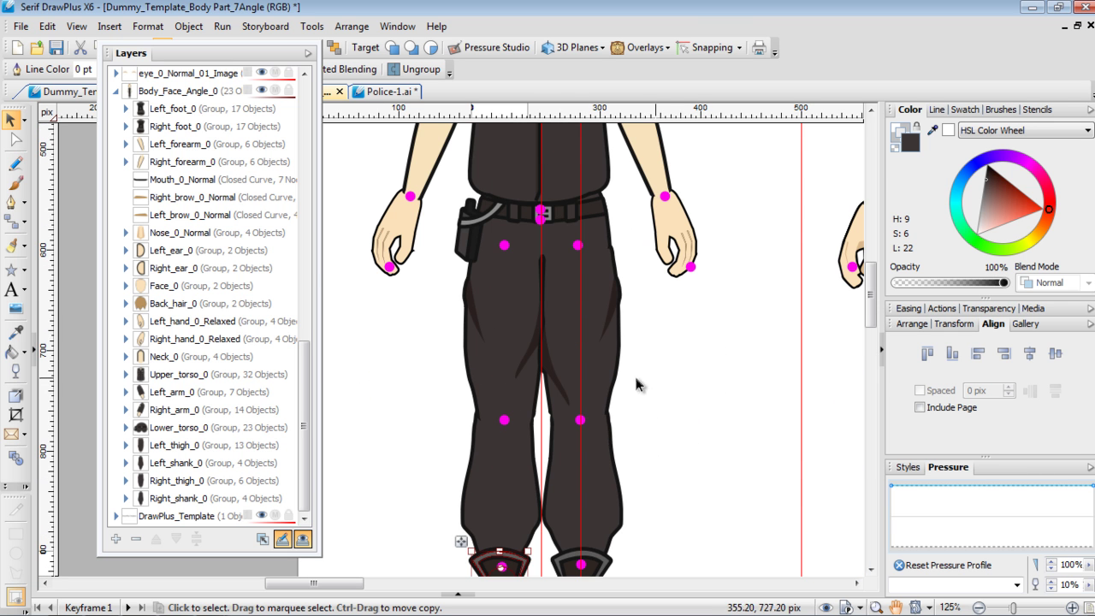
pyautogui.moveTo(47, 315); pyautogui.dragTo(503, 321)
pyautogui.scroll(-4, 503, 320)
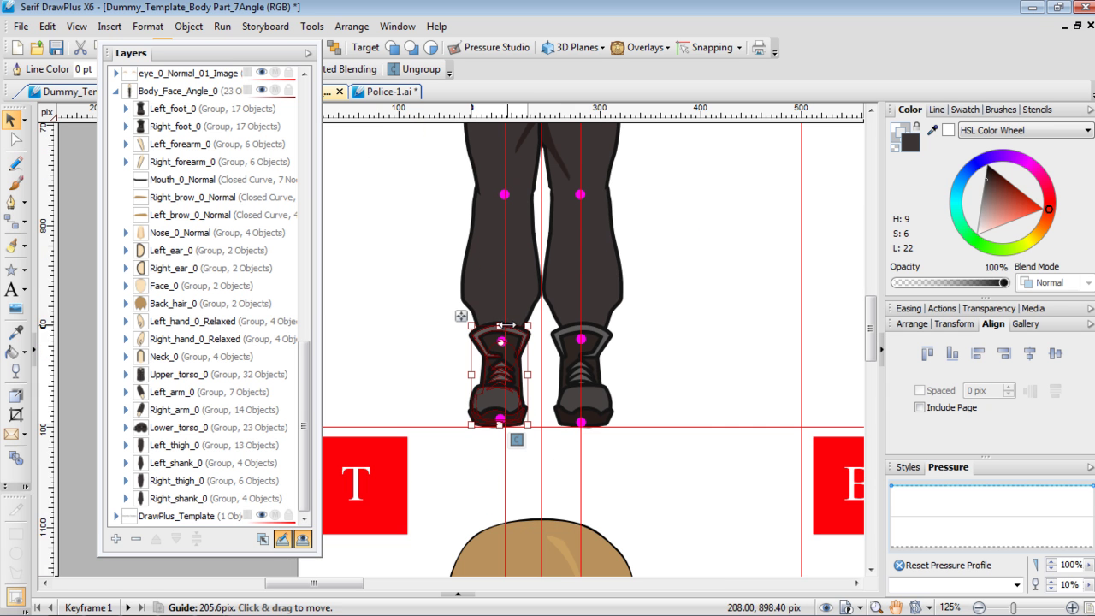
pyautogui.moveTo(522, 364); pyautogui.dragTo(520, 374)
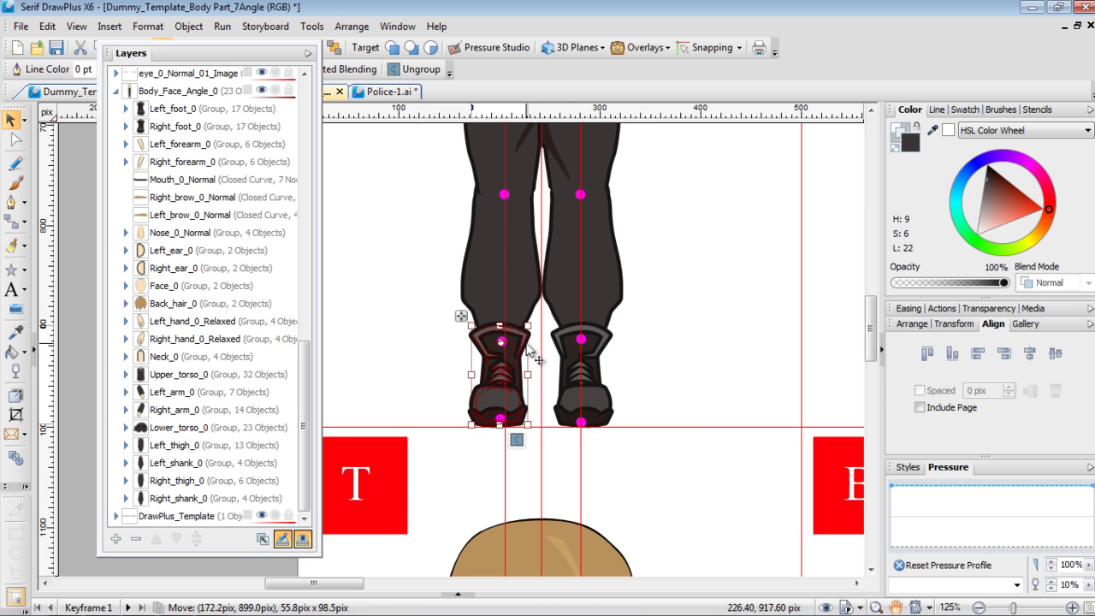
# Nudge the right toe and ankle markers horizontally onto the right leg's vertical guide
pyautogui.click(501, 420)
pyautogui.press('Right')
pyautogui.press('Right')
pyautogui.press('Right')
pyautogui.press('Right')
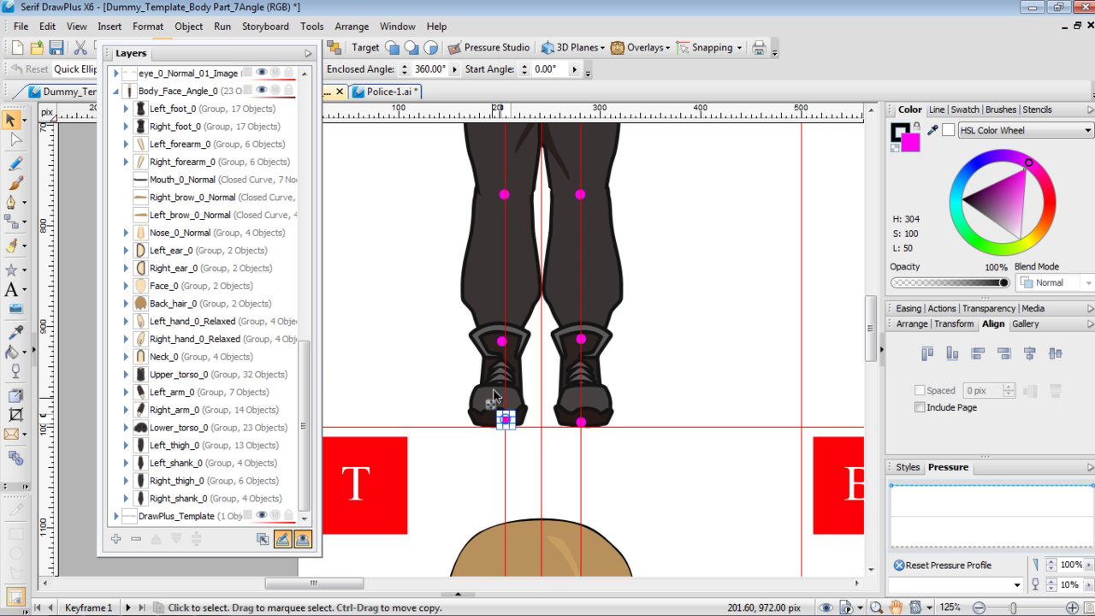
pyautogui.click(501, 341)
pyautogui.press('Right')
pyautogui.press('Right')
pyautogui.press('Right')
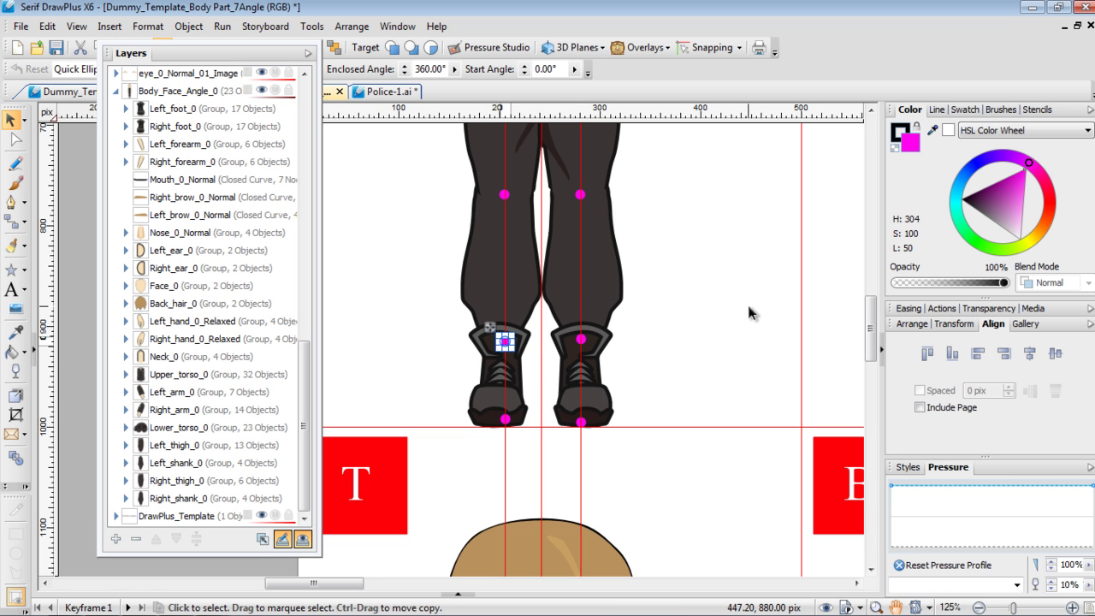
# Check the joint alignment over the whole figure and expand the Left_foot_0 group to inspect its curves
pyautogui.click(748, 313)
pyautogui.scroll(10, 774, 308)
pyautogui.scroll(2, 776, 318)
pyautogui.scroll(-3, 777, 320)
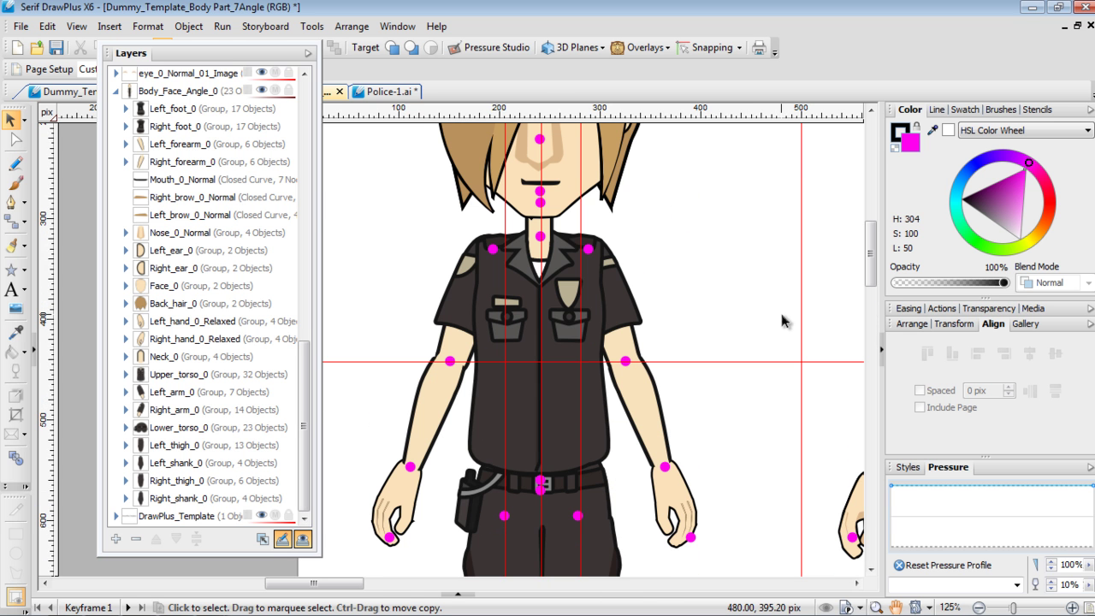
pyautogui.scroll(-3, 746, 276)
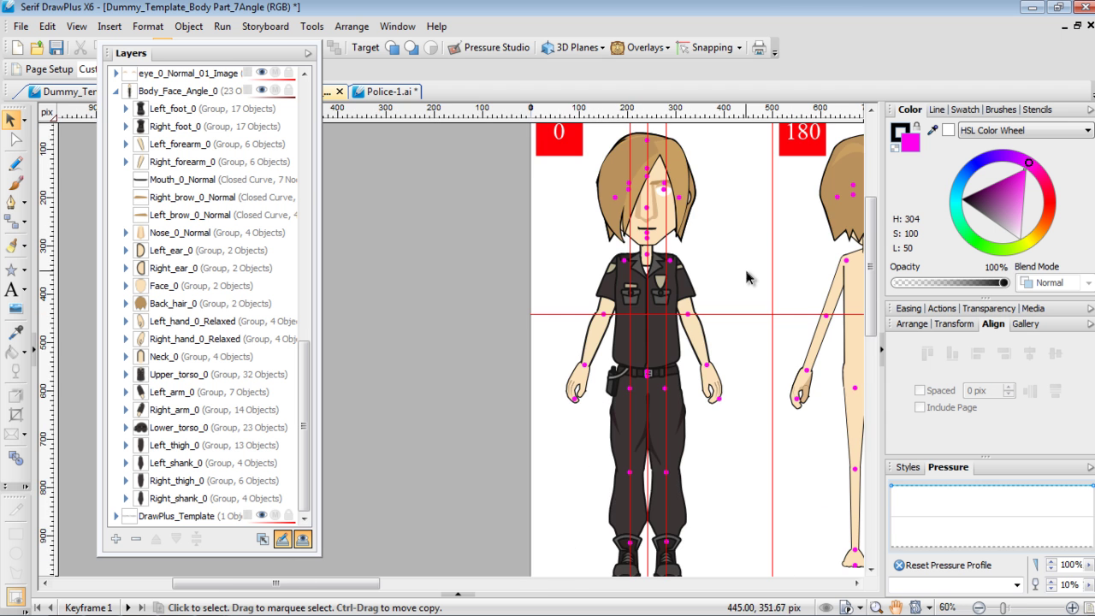
pyautogui.scroll(-1, 748, 282)
pyautogui.moveTo(784, 354); pyautogui.dragTo(677, 326)
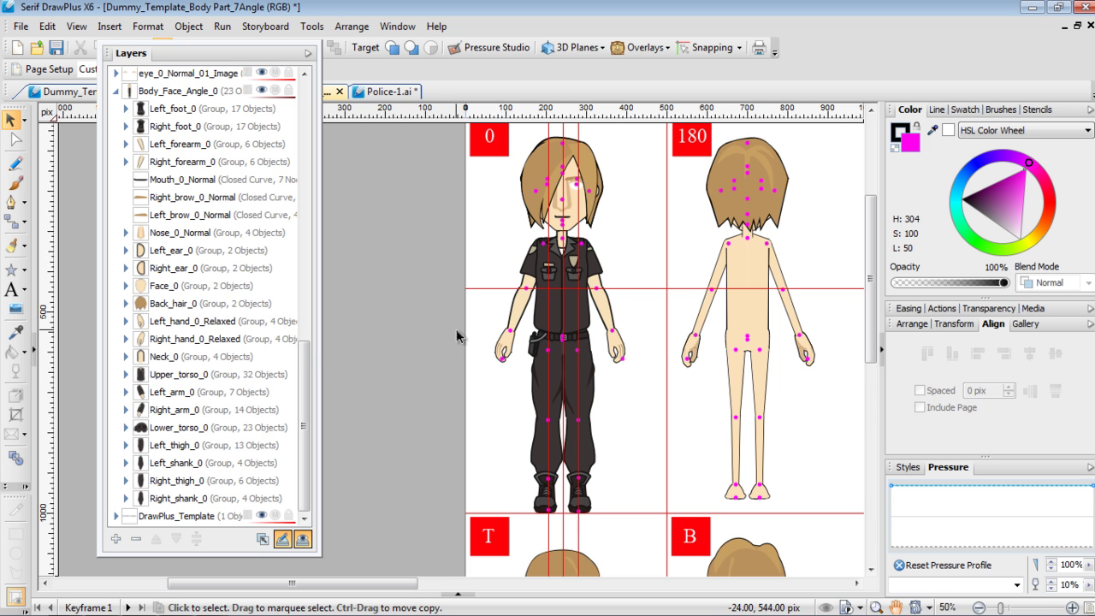
pyautogui.click(130, 114)
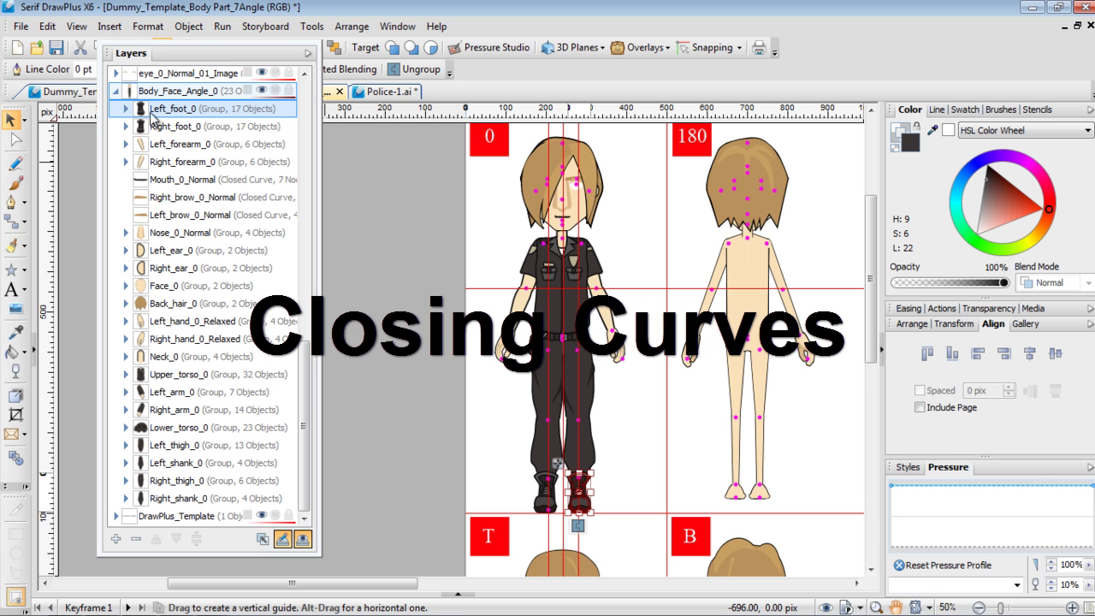
pyautogui.click(126, 110)
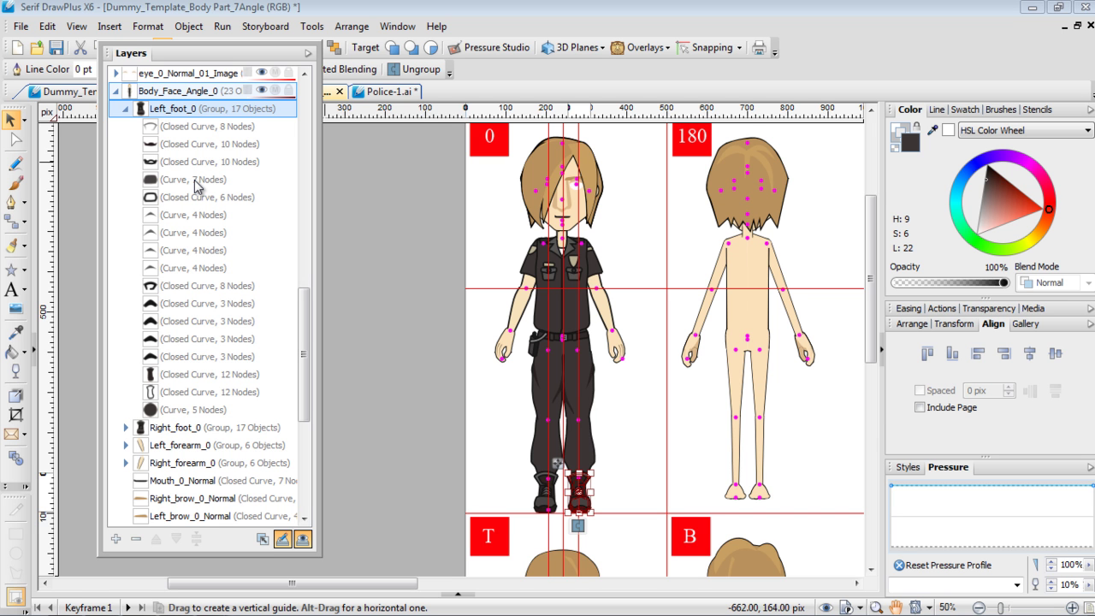
# Export the template as a Flash SWF file named test on the Desktop
pyautogui.click(21, 27)
pyautogui.moveTo(94, 284)
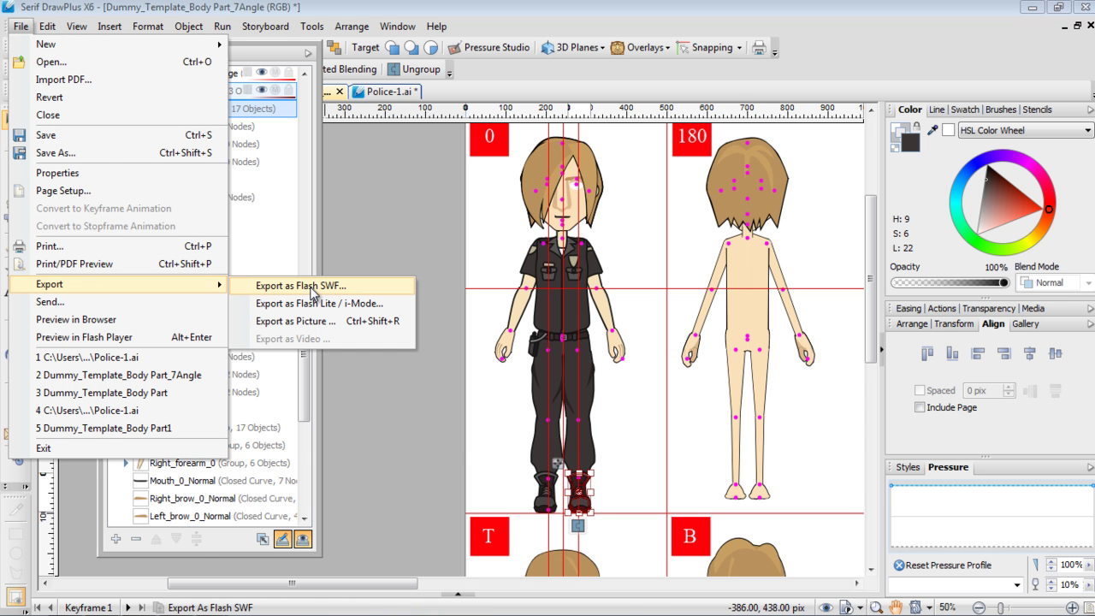
pyautogui.click(313, 287)
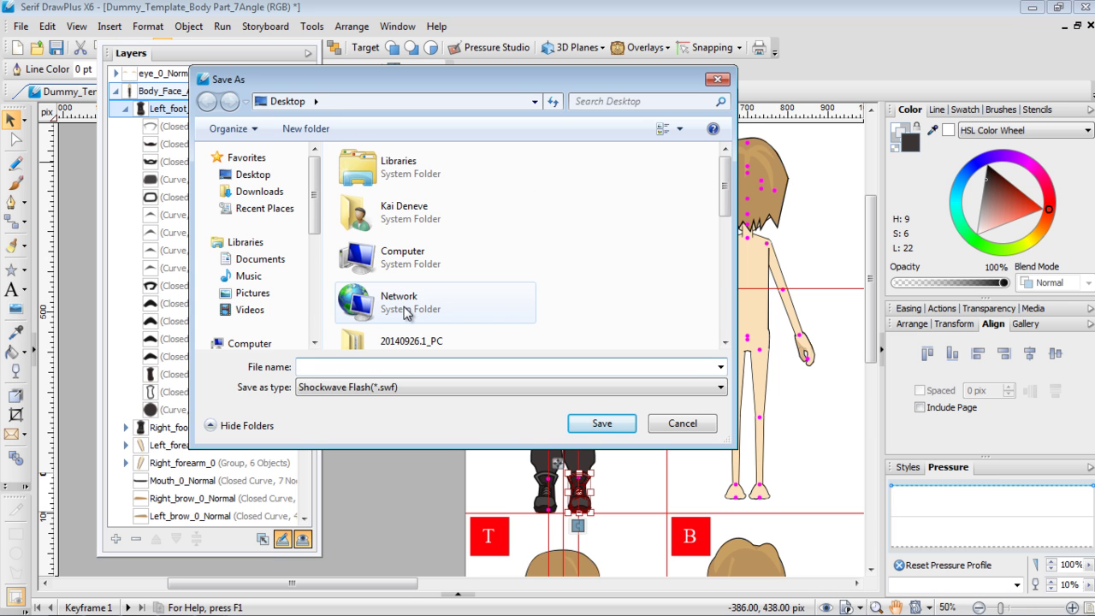
pyautogui.write('test')
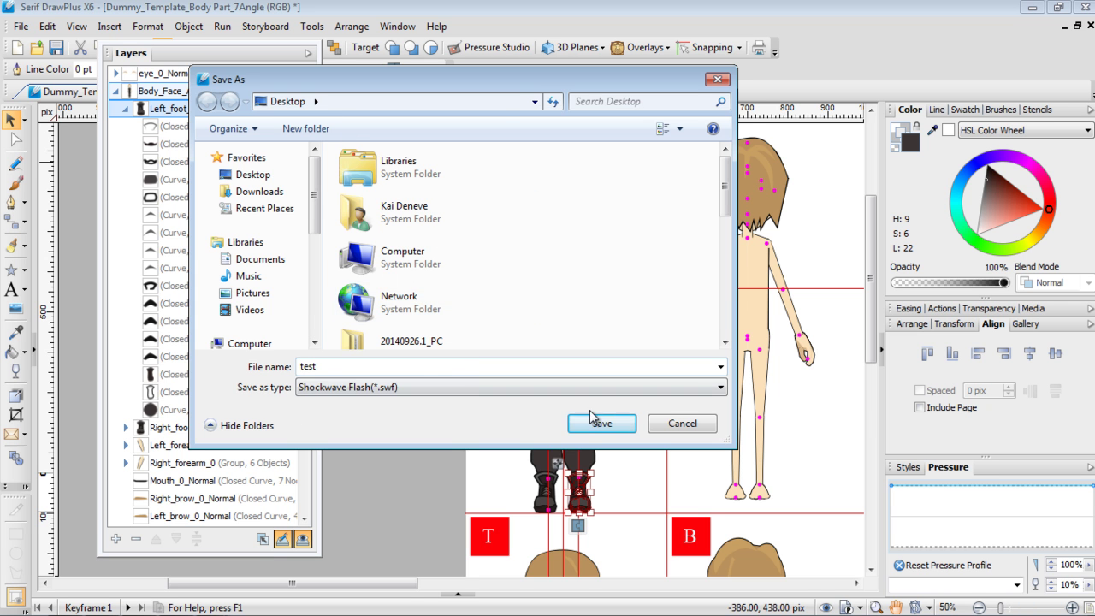
pyautogui.click(603, 424)
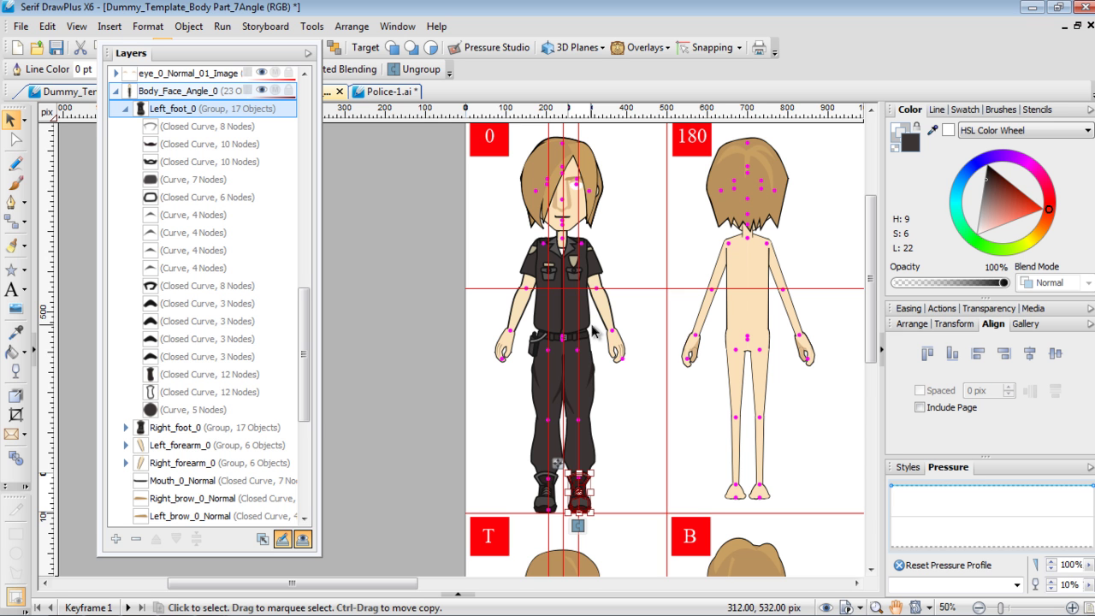
# Switch to CrazyTalk Animator 2 and delete the police character from the stage
pyautogui.hotkey('alt', 'Tab')
pyautogui.hotkey('alt', 'Tab')
pyautogui.hotkey('alt', 'Tab')
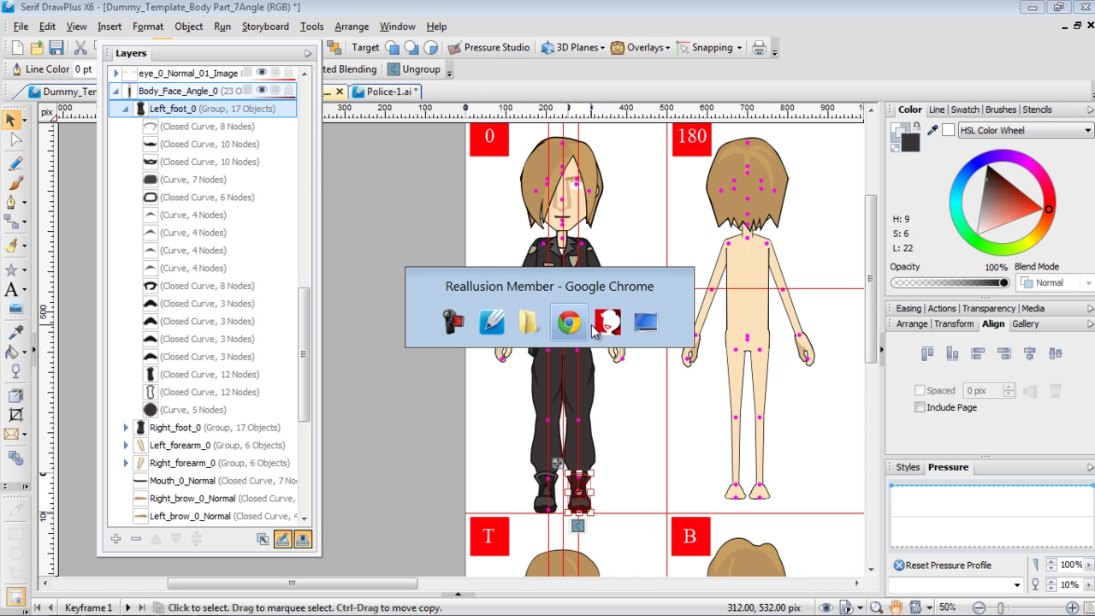
pyautogui.hotkey('alt', 'Tab')
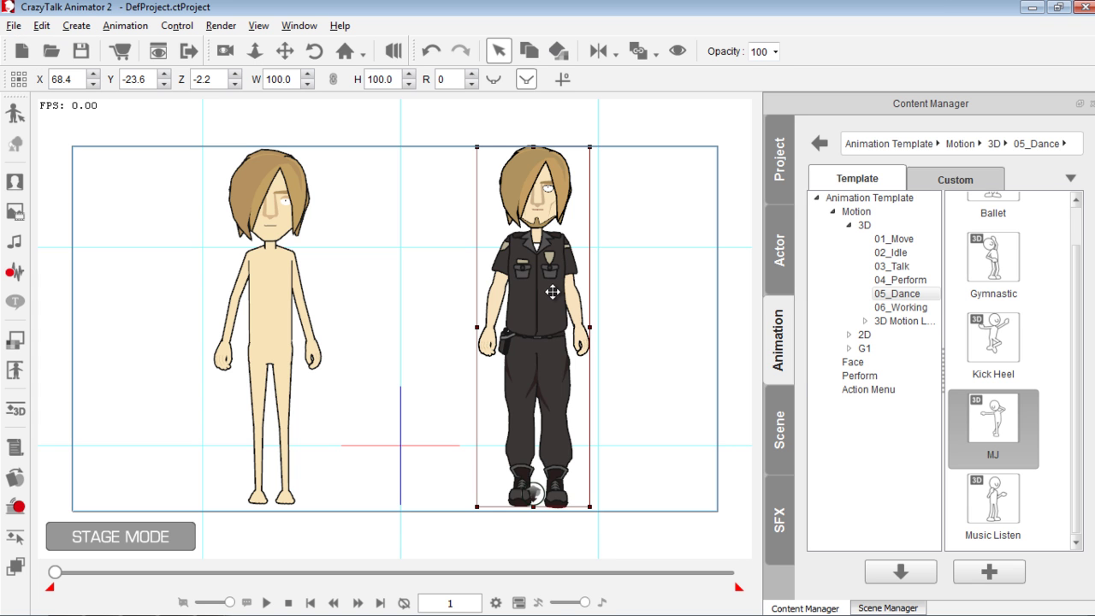
pyautogui.press('Delete')
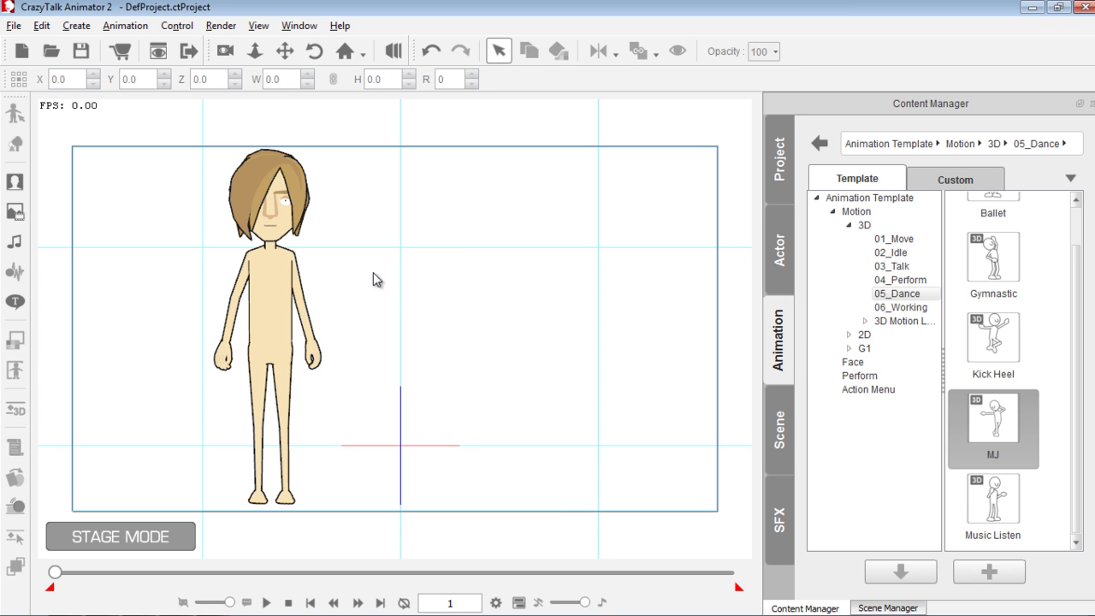
# Open the dummy in the composer and replace its artwork with the test SWF from the Desktop, keeping none of the working options
pyautogui.click(273, 267)
pyautogui.click(13, 115)
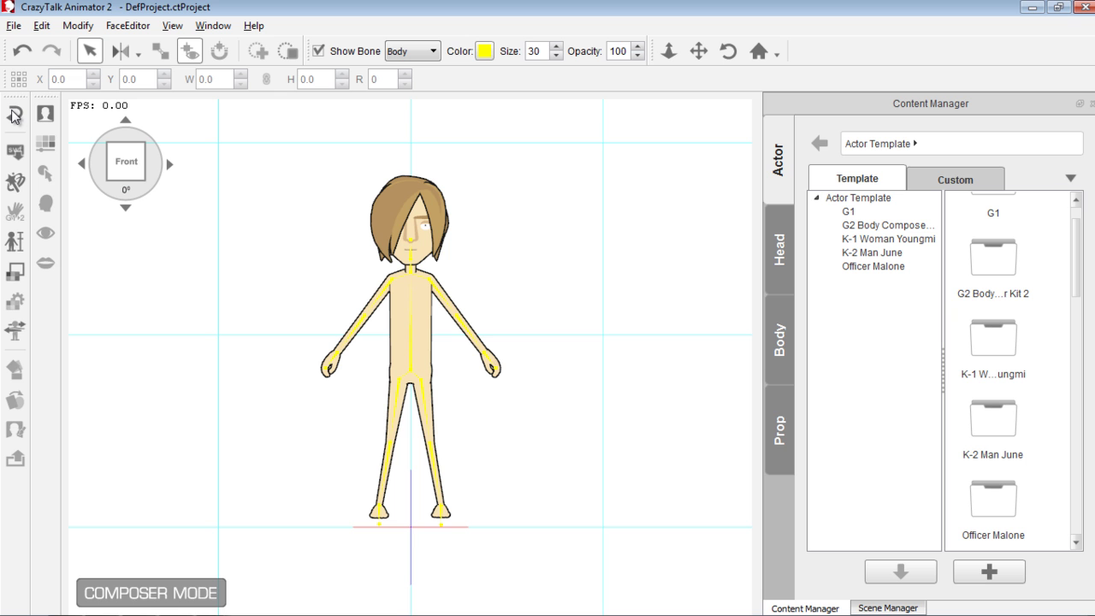
pyautogui.click(14, 154)
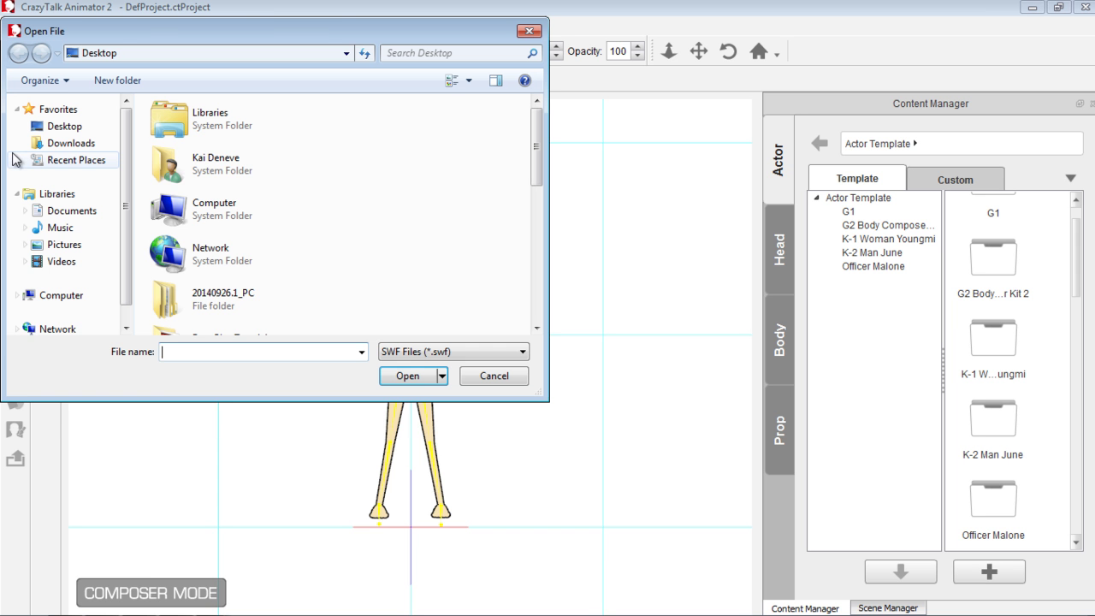
pyautogui.scroll(-3, 525, 212)
pyautogui.scroll(-3, 525, 212)
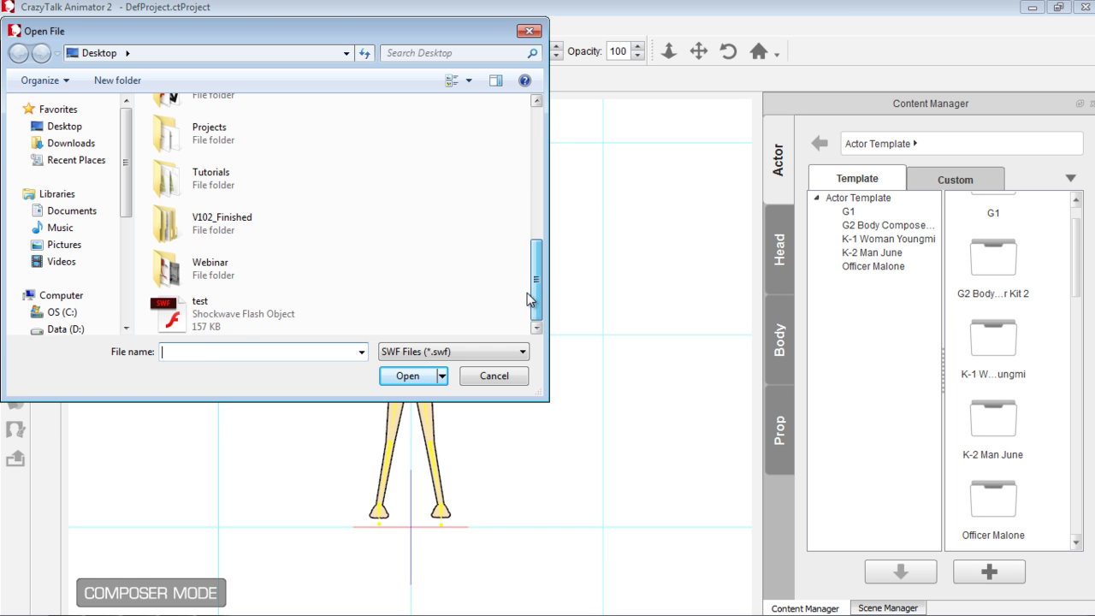
pyautogui.click(213, 317)
pyautogui.click(406, 377)
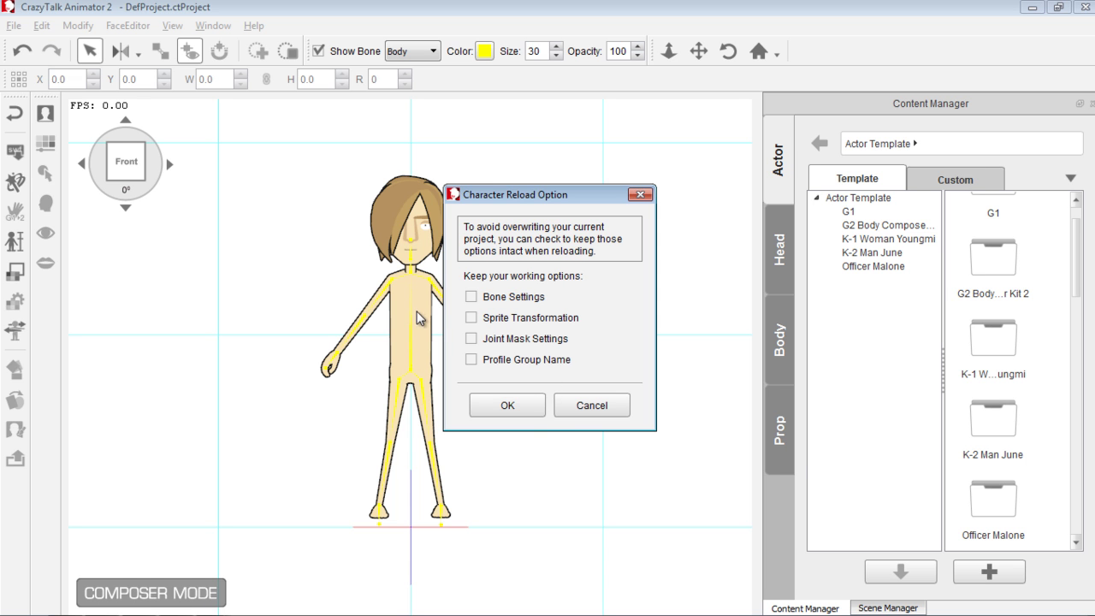
pyautogui.click(525, 406)
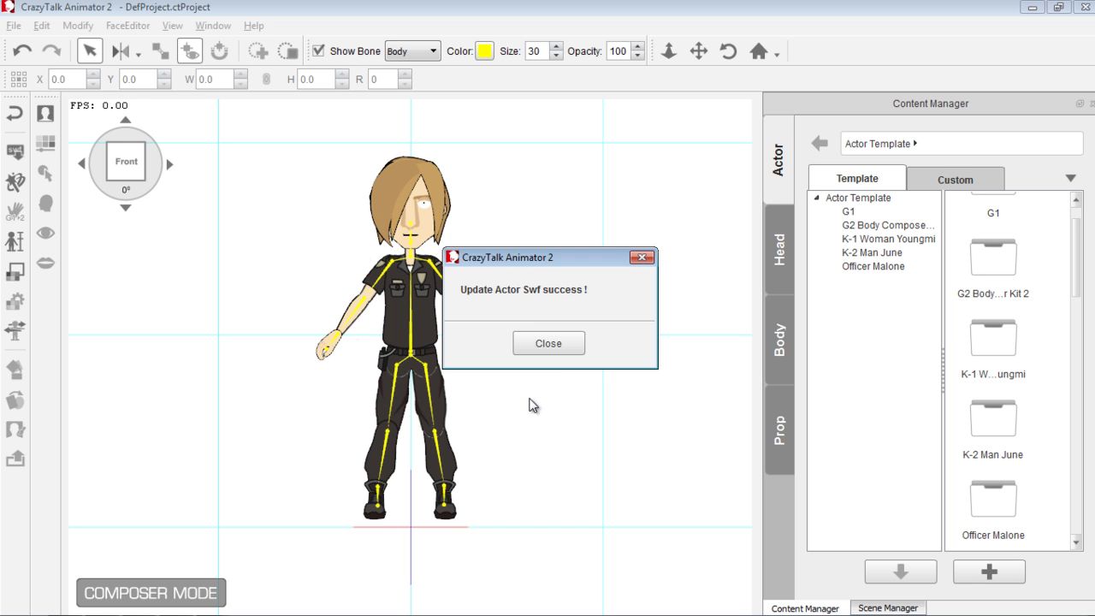
pyautogui.click(552, 342)
# Inspect the police character's bones up close and over the whole figure, and undo the SWF replacement
pyautogui.scroll(5, 510, 282)
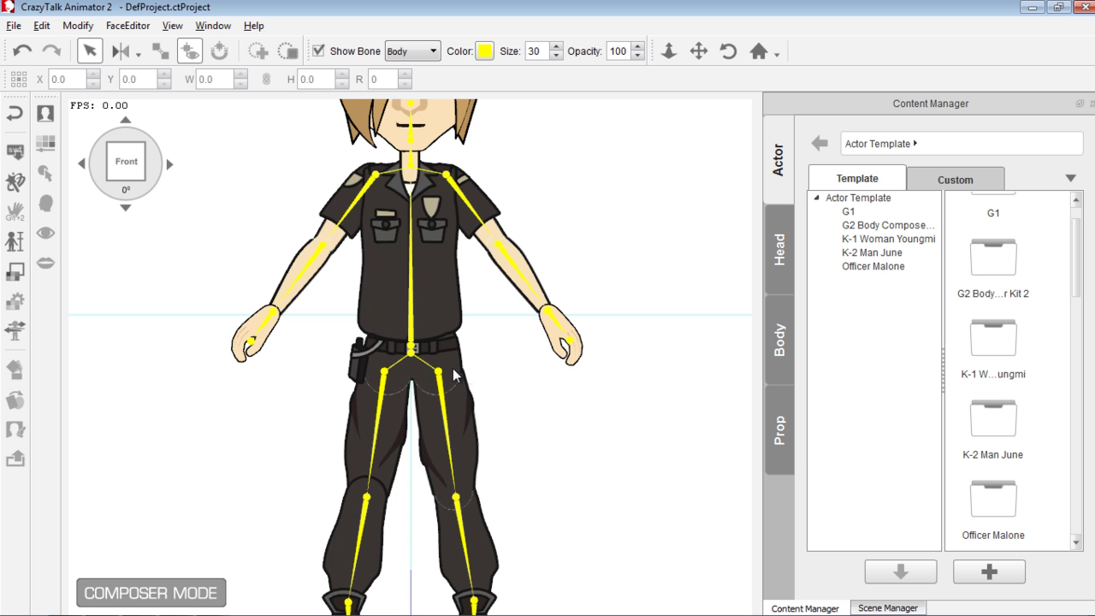
pyautogui.scroll(-5, 492, 313)
pyautogui.scroll(-1, 523, 288)
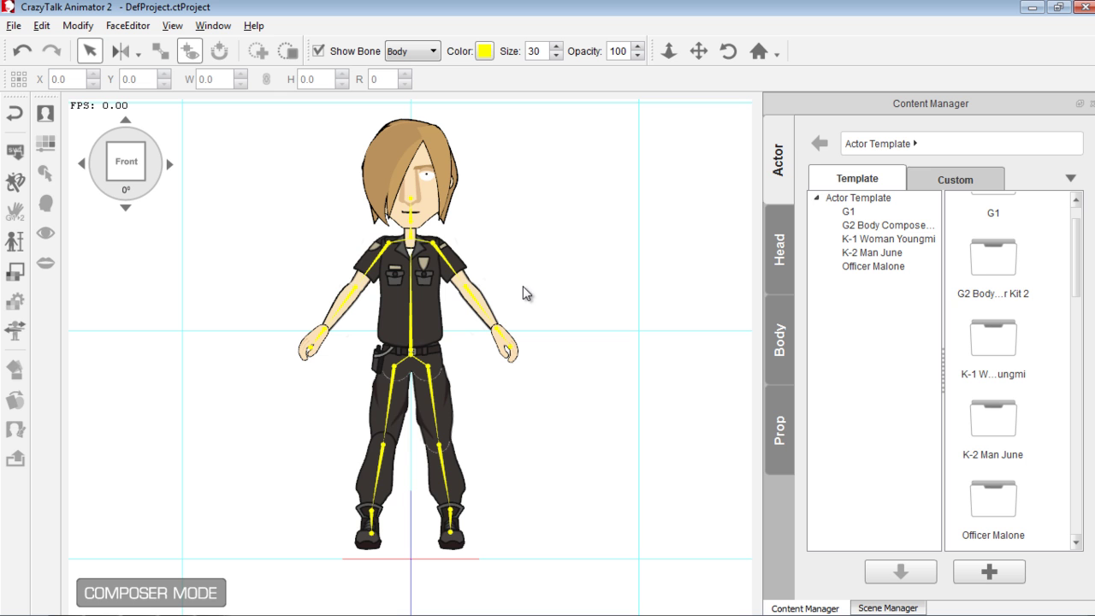
pyautogui.click(28, 50)
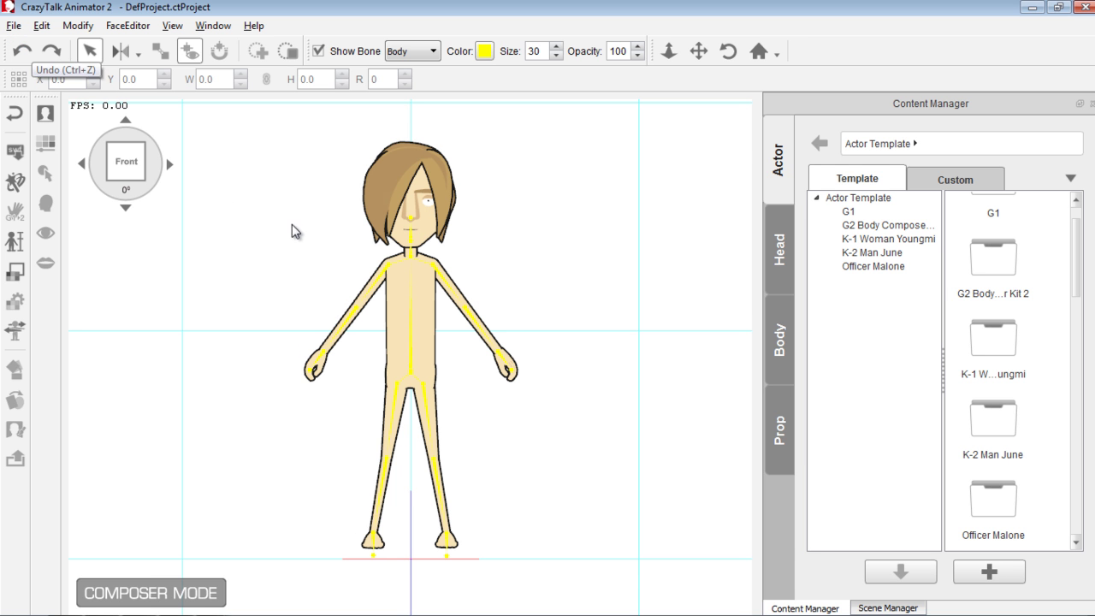
# Switch to DrawPlus and close the open 7-node, 4-node and 5-node curves in the Left_foot_0 group
pyautogui.hotkey('alt', 'Tab')
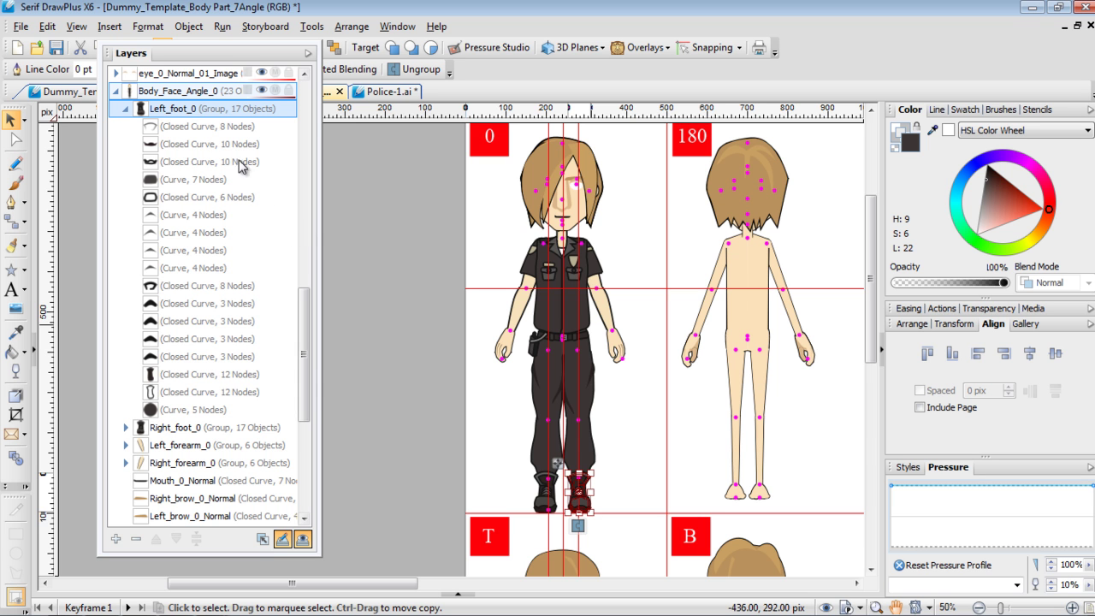
pyautogui.click(205, 179)
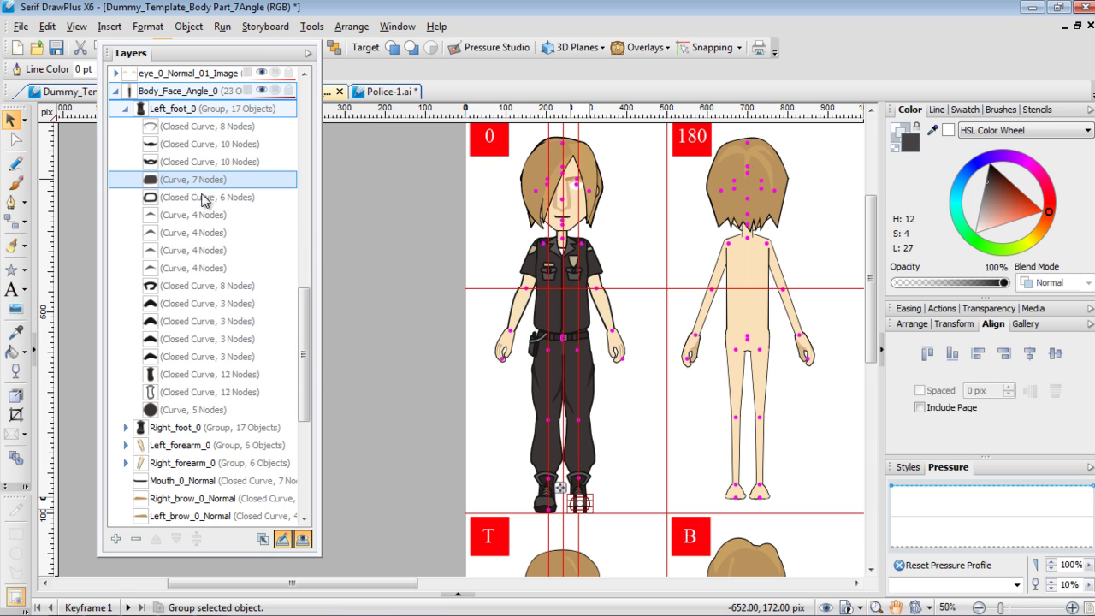
pyautogui.keyDown('ctrl'); pyautogui.click(206, 215); pyautogui.keyUp('ctrl')
pyautogui.keyDown('ctrl'); pyautogui.click(207, 233); pyautogui.keyUp('ctrl')
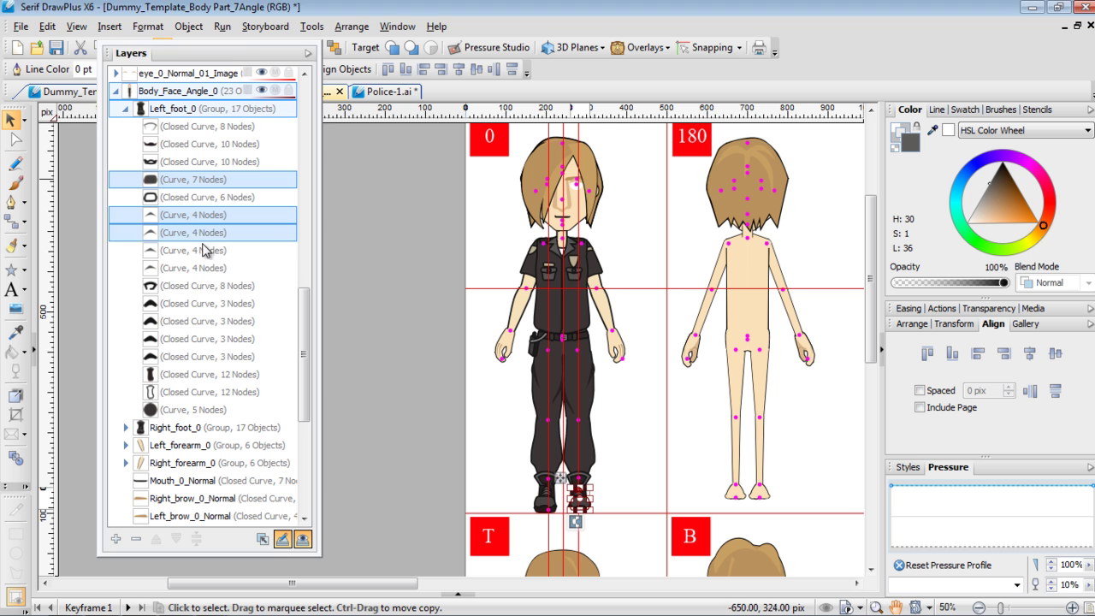
pyautogui.keyDown('ctrl'); pyautogui.click(209, 249); pyautogui.keyUp('ctrl')
pyautogui.keyDown('ctrl'); pyautogui.click(214, 268); pyautogui.keyUp('ctrl')
pyautogui.keyDown('ctrl'); pyautogui.click(216, 409); pyautogui.keyUp('ctrl')
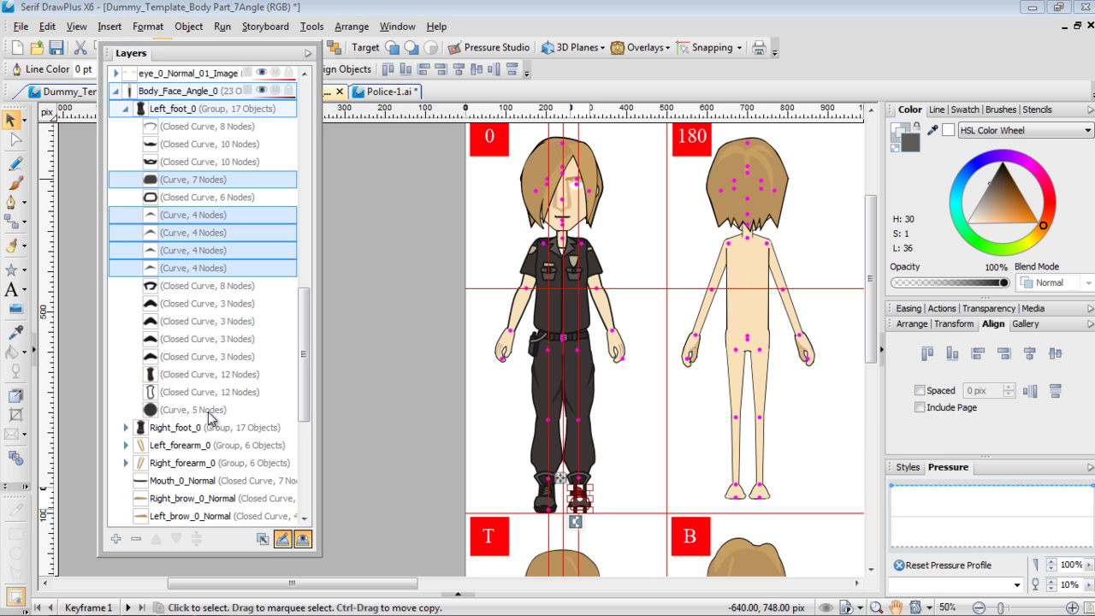
pyautogui.moveTo(181, 53); pyautogui.dragTo(872, 31)
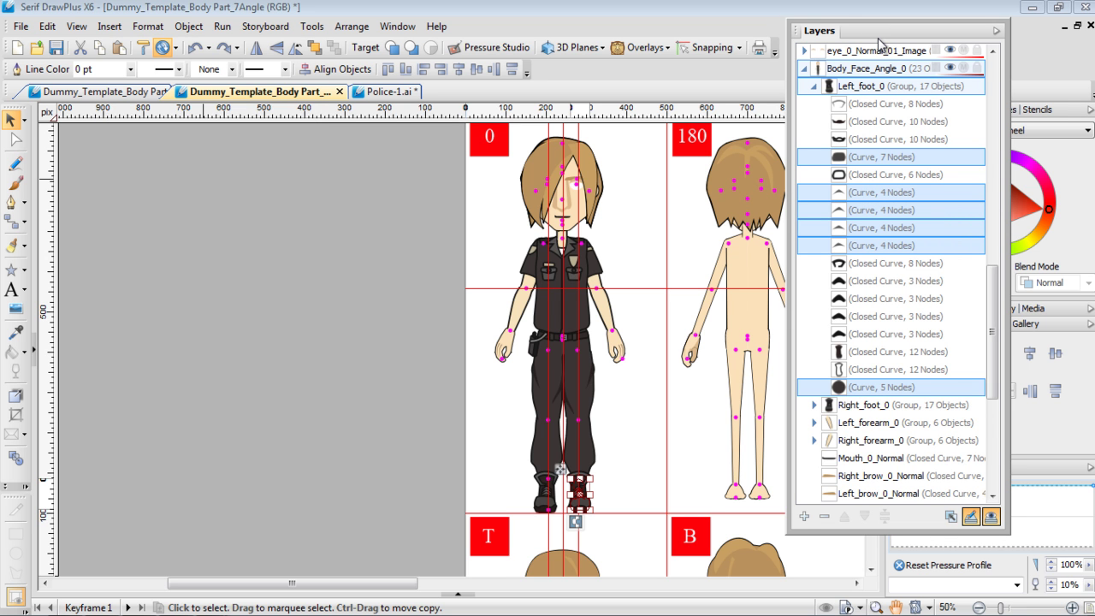
pyautogui.click(15, 141)
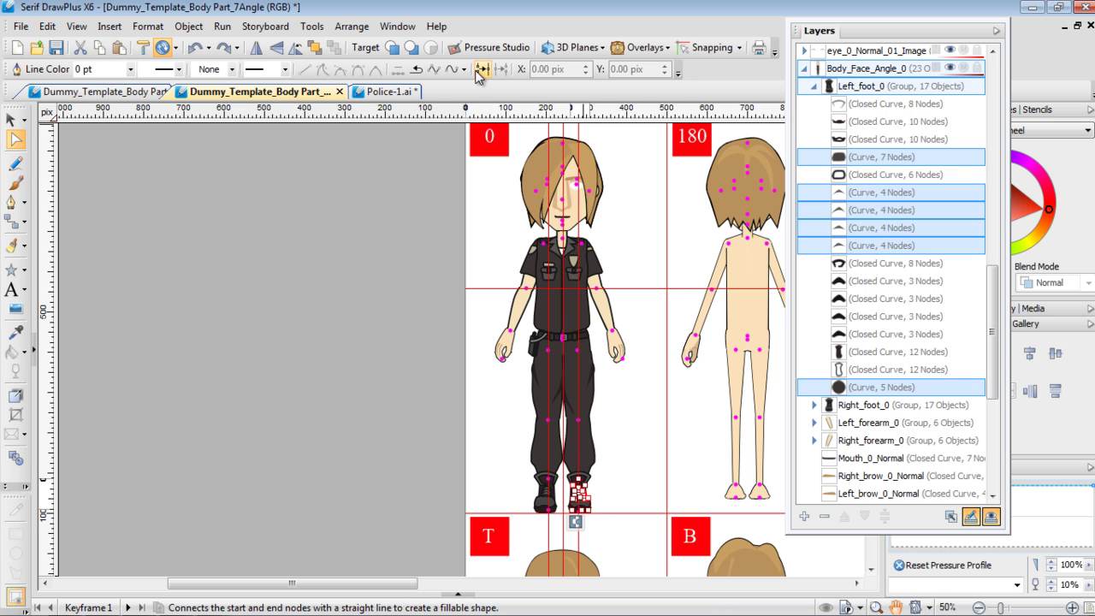
pyautogui.rightClick(708, 76)
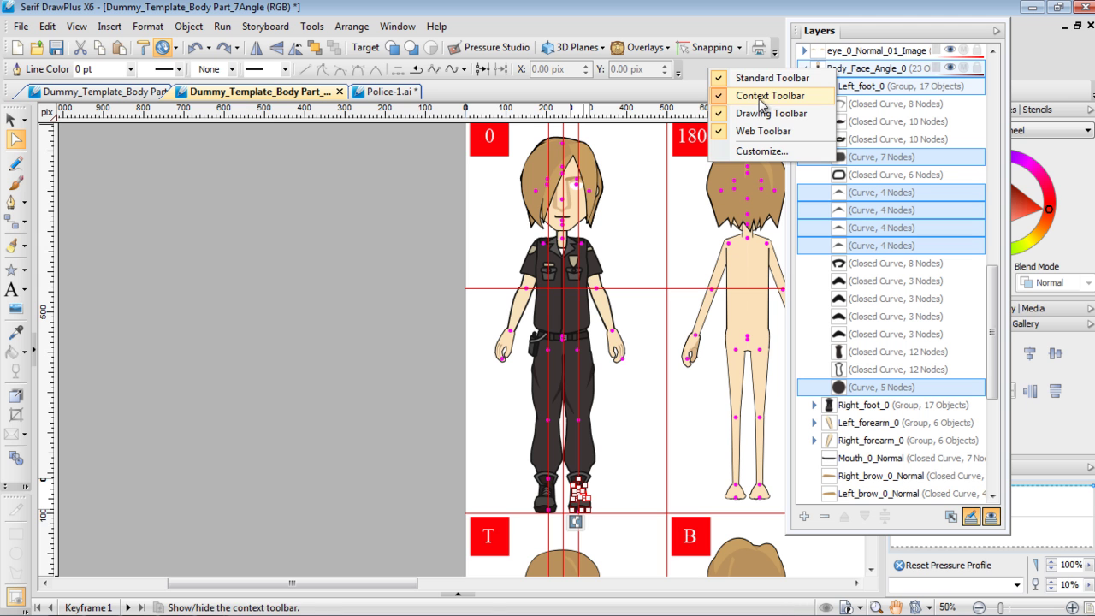
pyautogui.press('Escape')
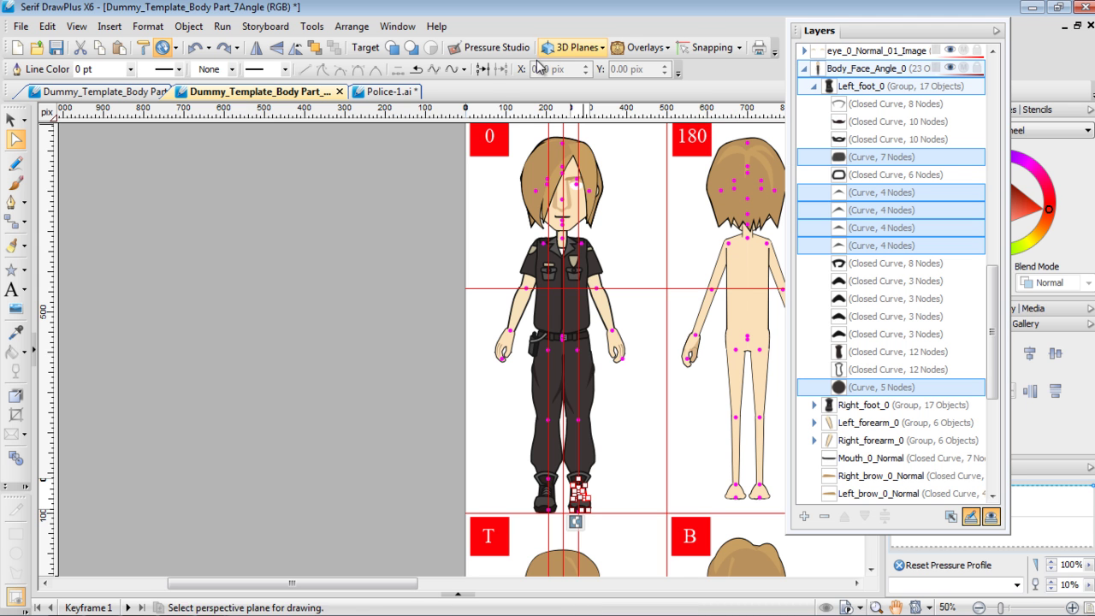
pyautogui.click(483, 70)
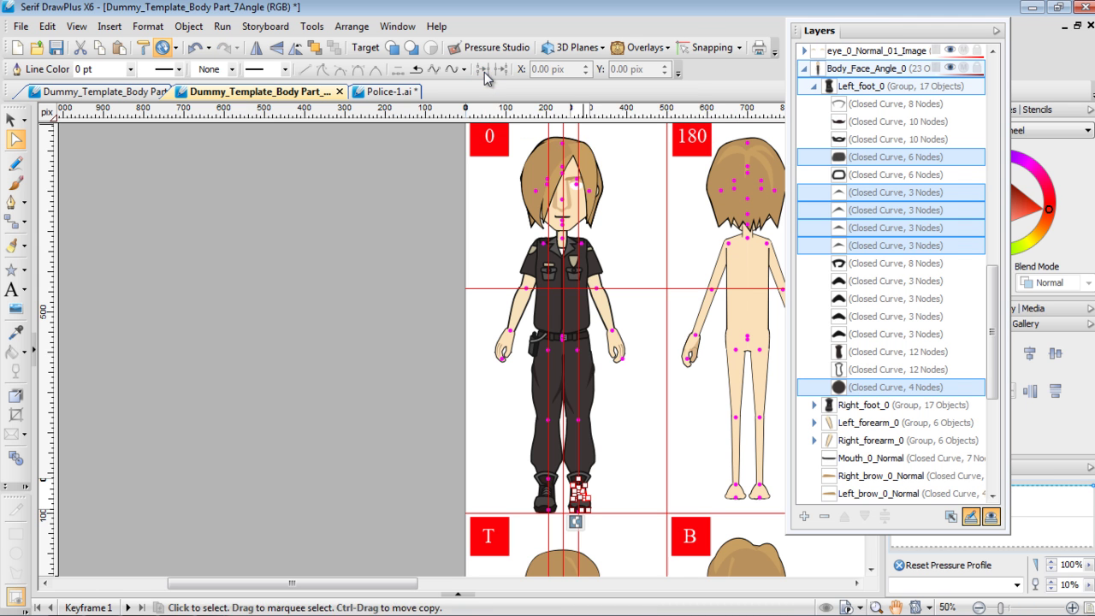
pyautogui.moveTo(992, 297)
pyautogui.mouseDown()
pyautogui.moveTo(997, 239)
pyautogui.moveTo(1007, 352)
pyautogui.moveTo(996, 289)
pyautogui.mouseUp()
pyautogui.click(814, 106)
# Close the open 7-node, 4-node and 5-node curves in the Right_foot_0 group
pyautogui.click(814, 122)
pyautogui.click(881, 195)
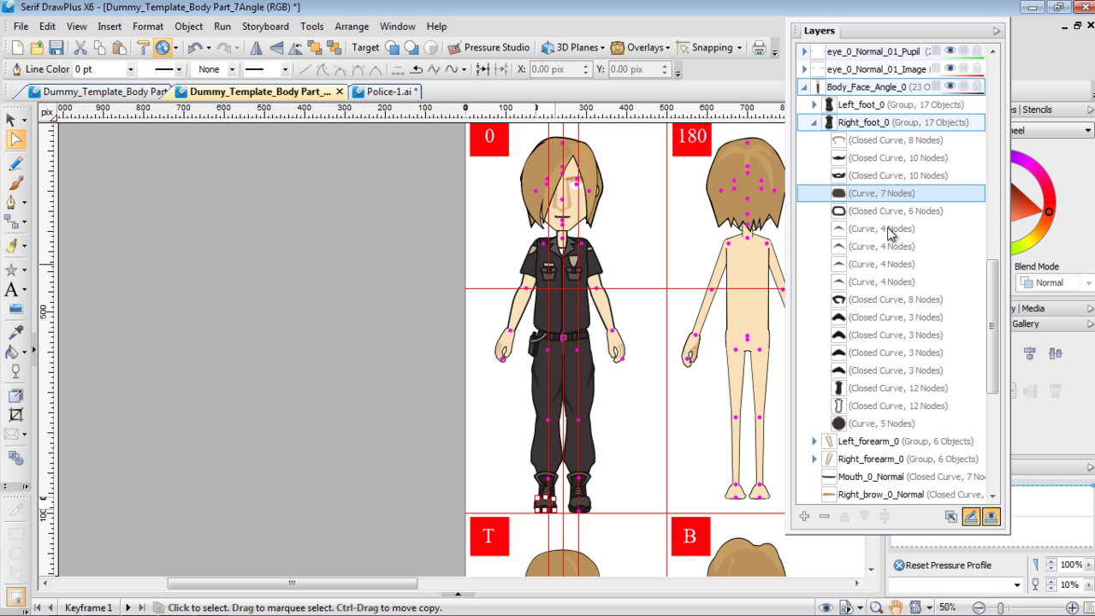
pyautogui.keyDown('ctrl'); pyautogui.click(887, 230); pyautogui.keyUp('ctrl')
pyautogui.keyDown('ctrl'); pyautogui.click(886, 247); pyautogui.keyUp('ctrl')
pyautogui.keyDown('ctrl'); pyautogui.click(887, 264); pyautogui.keyUp('ctrl')
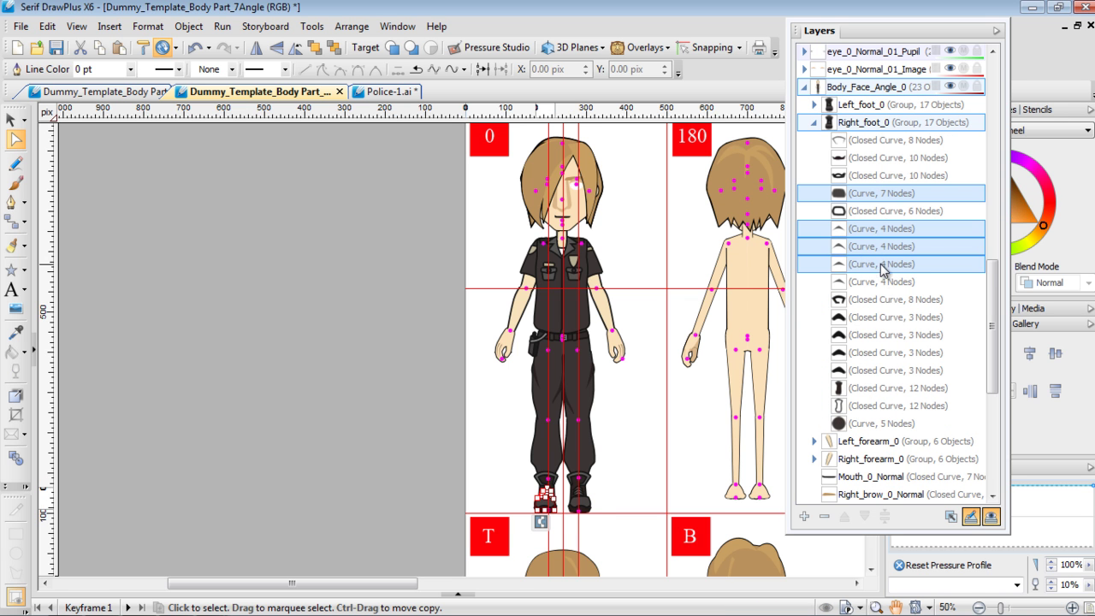
pyautogui.keyDown('ctrl'); pyautogui.click(887, 282); pyautogui.keyUp('ctrl')
pyautogui.keyDown('ctrl'); pyautogui.click(894, 425); pyautogui.keyUp('ctrl')
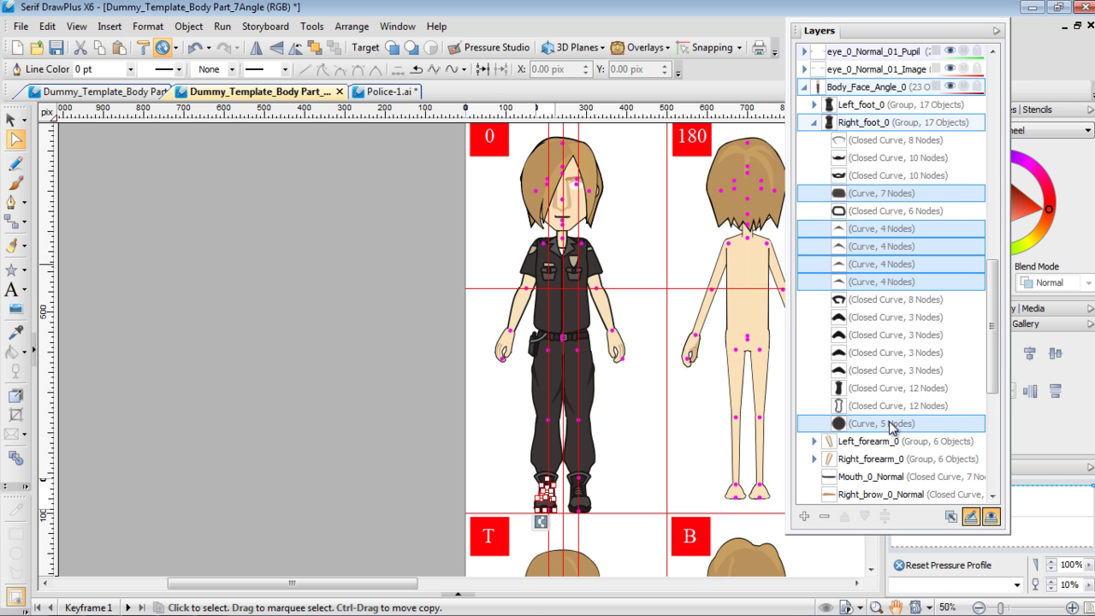
pyautogui.click(483, 69)
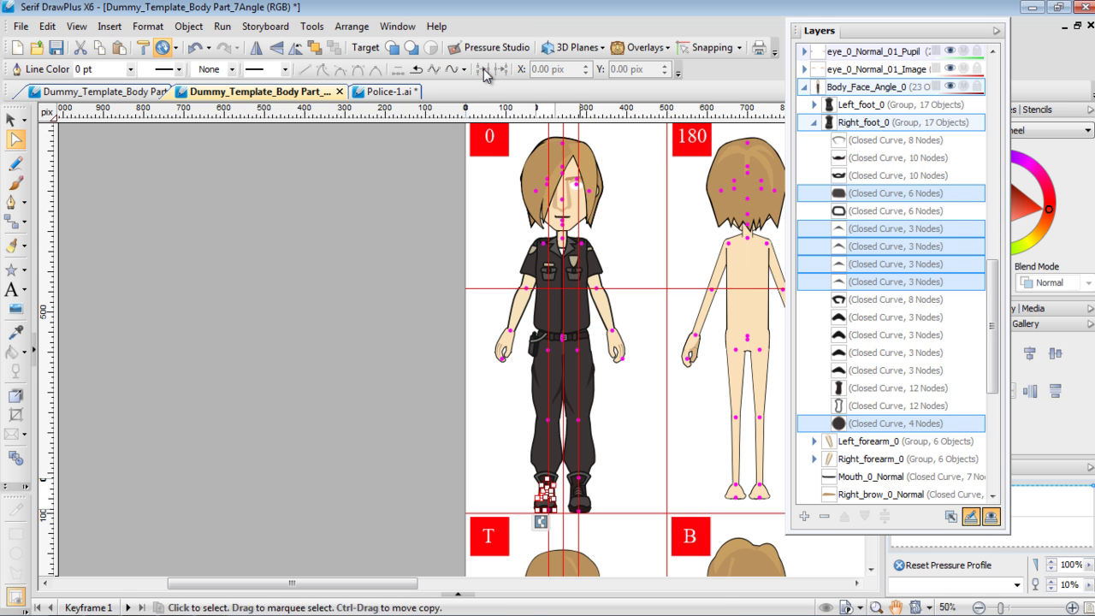
pyautogui.click(815, 123)
# Close the three open 5-node curves and both open 3-node curves in the Left_forearm_0 group
pyautogui.click(814, 140)
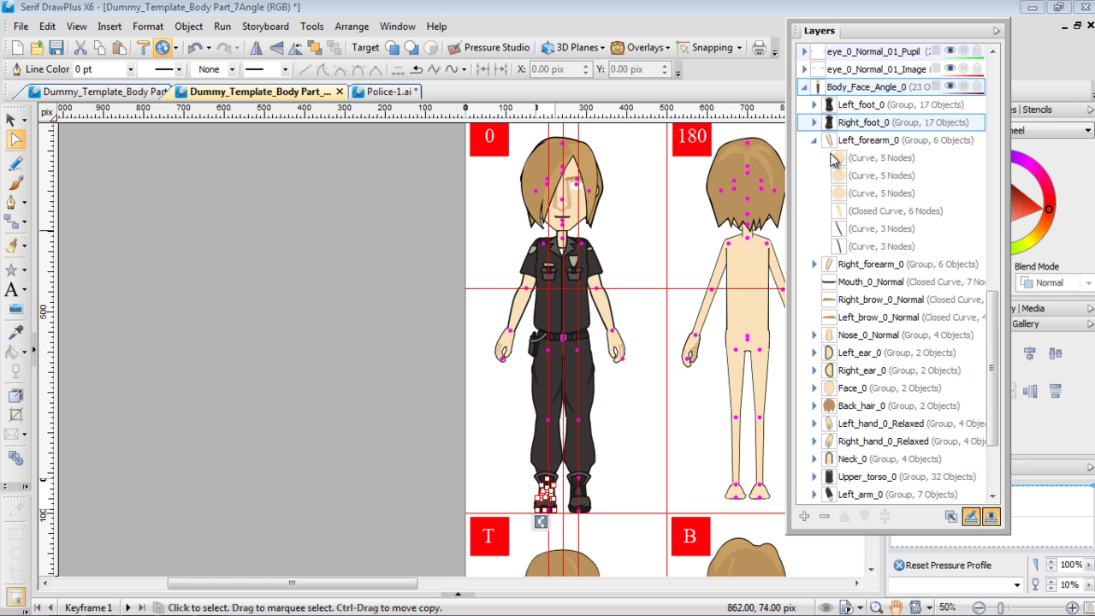
pyautogui.click(882, 158)
pyautogui.keyDown('shift'); pyautogui.click(883, 193); pyautogui.keyUp('shift')
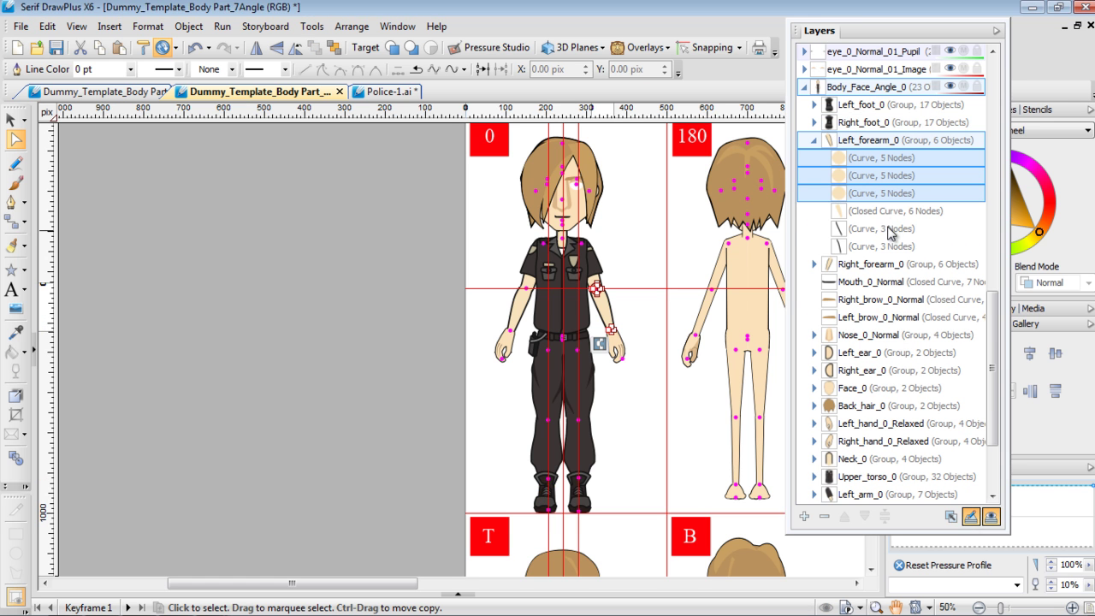
pyautogui.keyDown('ctrl'); pyautogui.click(887, 228); pyautogui.keyUp('ctrl')
pyautogui.keyDown('ctrl'); pyautogui.click(886, 247); pyautogui.keyUp('ctrl')
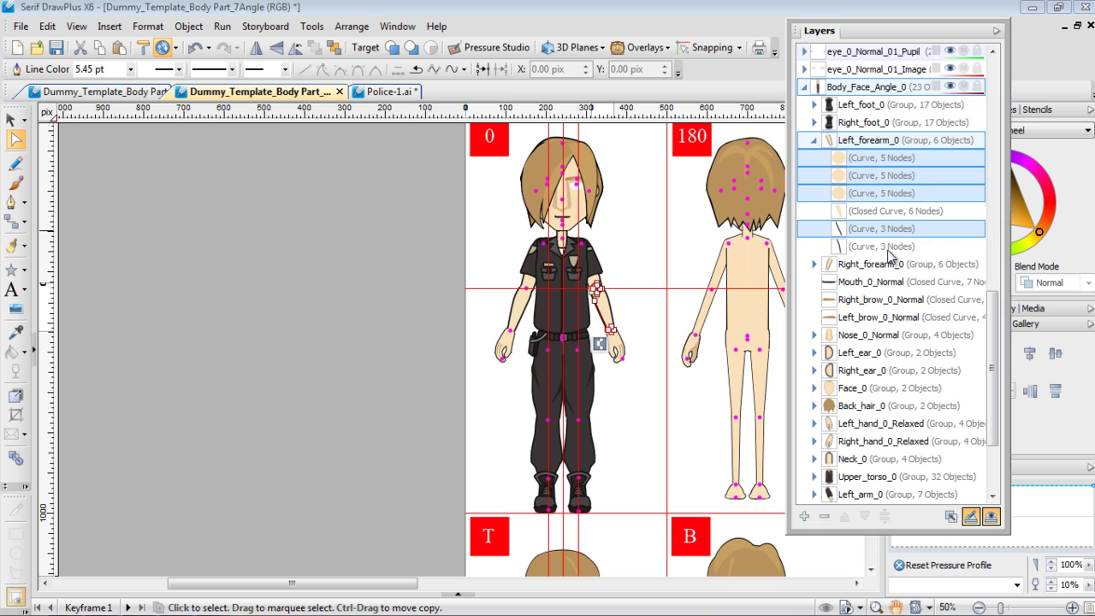
pyautogui.click(490, 72)
pyautogui.click(815, 140)
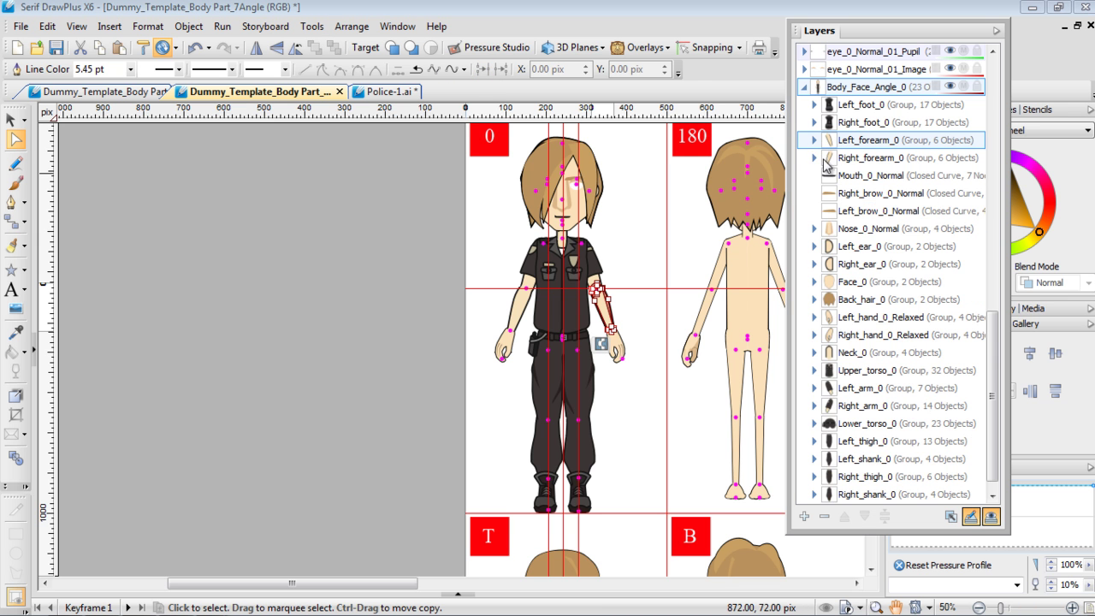
# Close the three open 5-node curves and the open 3-node and 4-node curves in the Right_forearm_0 group
pyautogui.click(815, 158)
pyautogui.click(874, 177)
pyautogui.keyDown('ctrl'); pyautogui.click(880, 193); pyautogui.keyUp('ctrl')
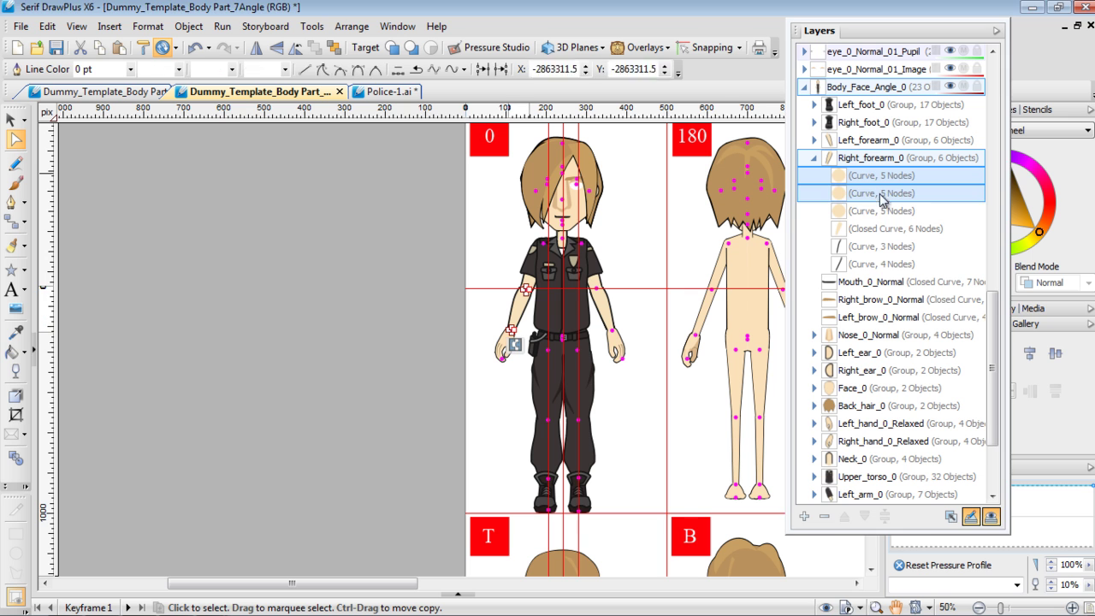
pyautogui.keyDown('ctrl'); pyautogui.click(888, 211); pyautogui.keyUp('ctrl')
pyautogui.keyDown('ctrl'); pyautogui.click(892, 247); pyautogui.keyUp('ctrl')
pyautogui.keyDown('ctrl'); pyautogui.click(887, 265); pyautogui.keyUp('ctrl')
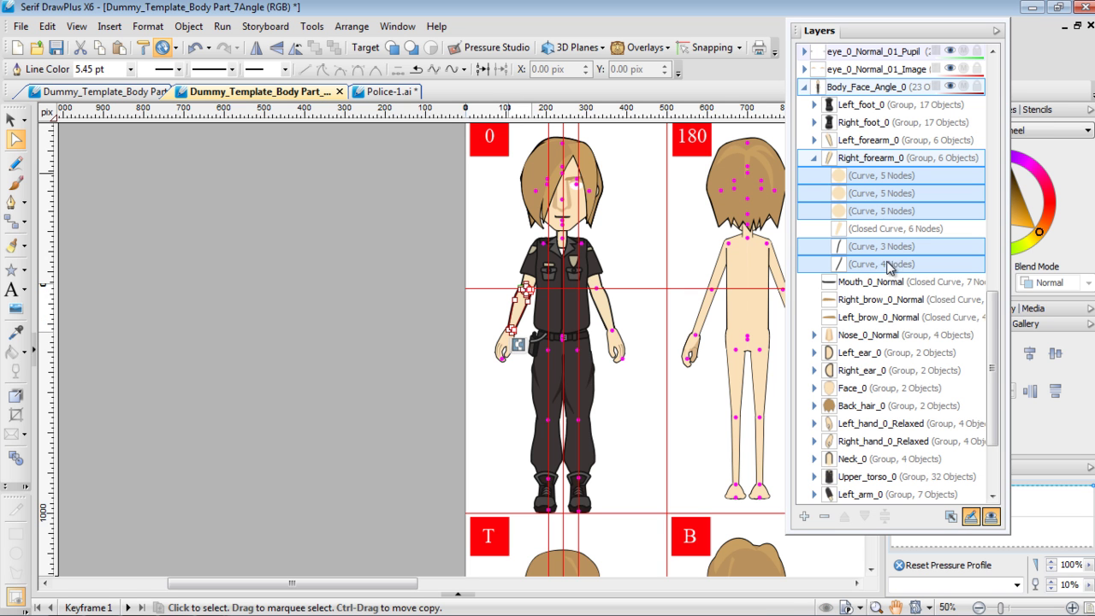
pyautogui.click(483, 72)
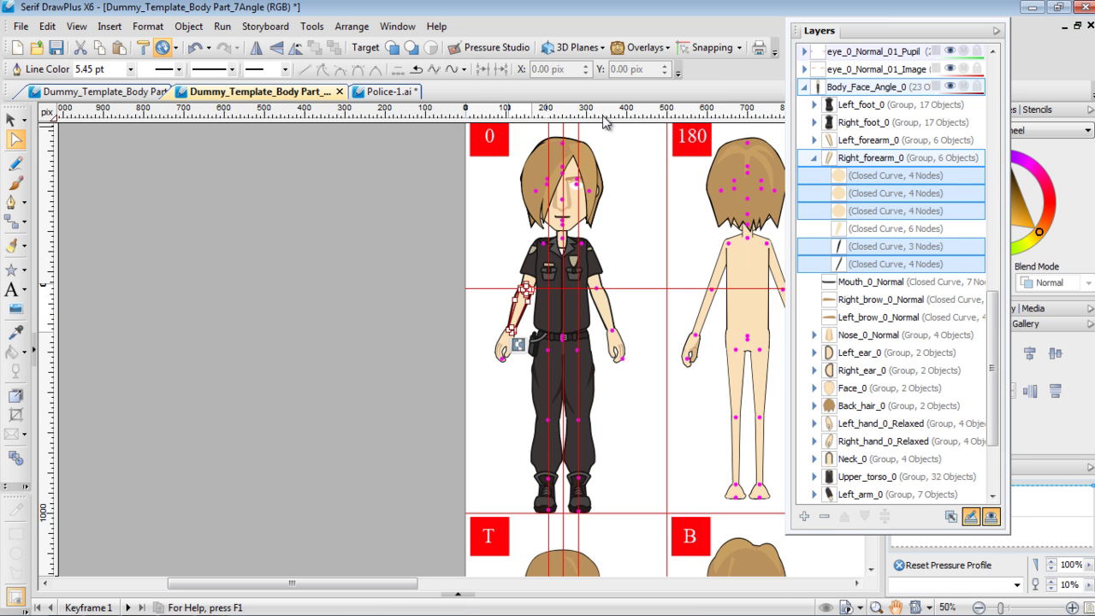
pyautogui.click(815, 158)
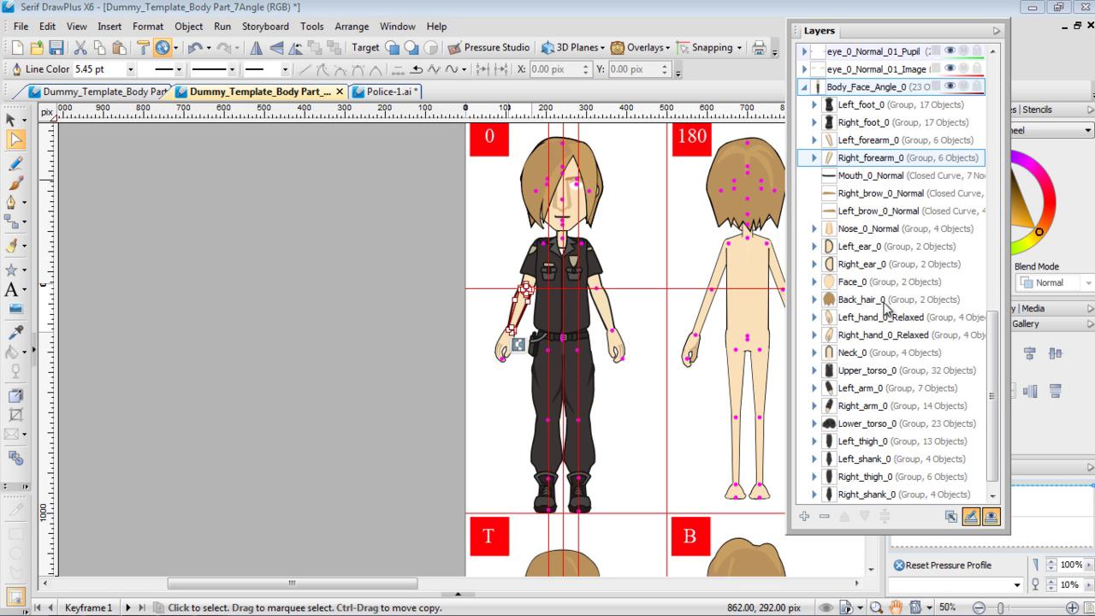
# Close object7198 and the other open 5-node and 7-node curves in the Neck_0 group
pyautogui.scroll(-1, 924, 325)
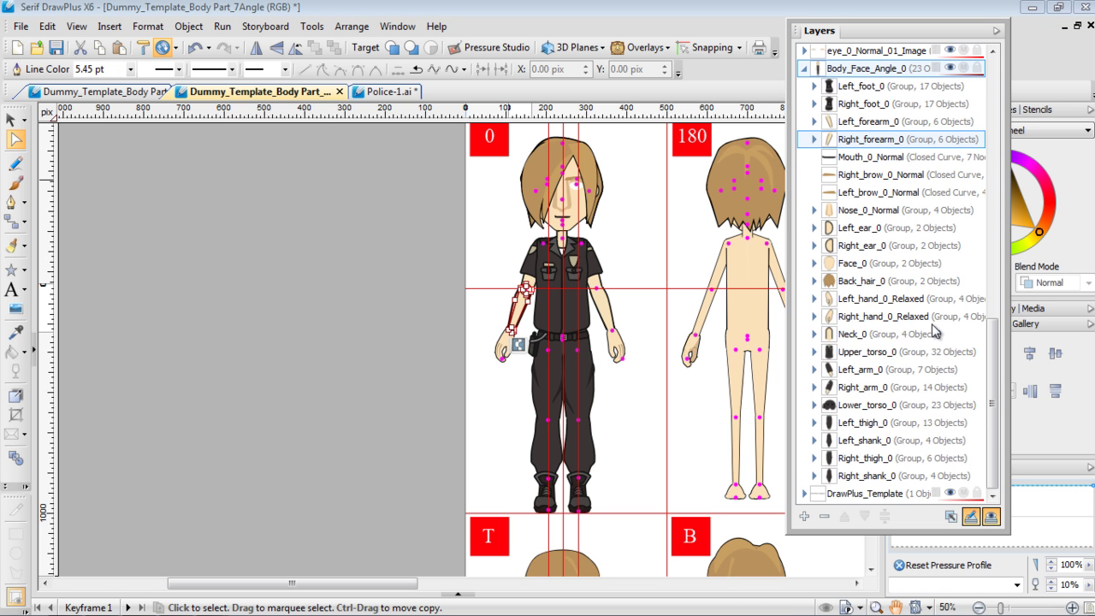
pyautogui.click(814, 334)
pyautogui.click(885, 353)
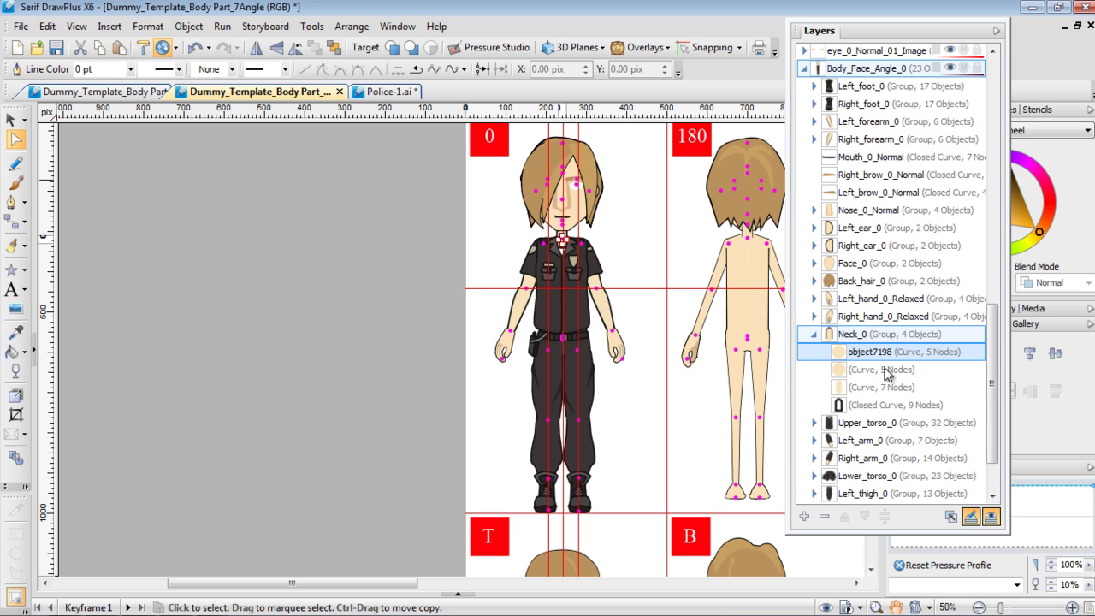
pyautogui.keyDown('ctrl'); pyautogui.click(889, 370); pyautogui.keyUp('ctrl')
pyautogui.keyDown('ctrl'); pyautogui.click(886, 387); pyautogui.keyUp('ctrl')
pyautogui.click(494, 69)
pyautogui.click(814, 334)
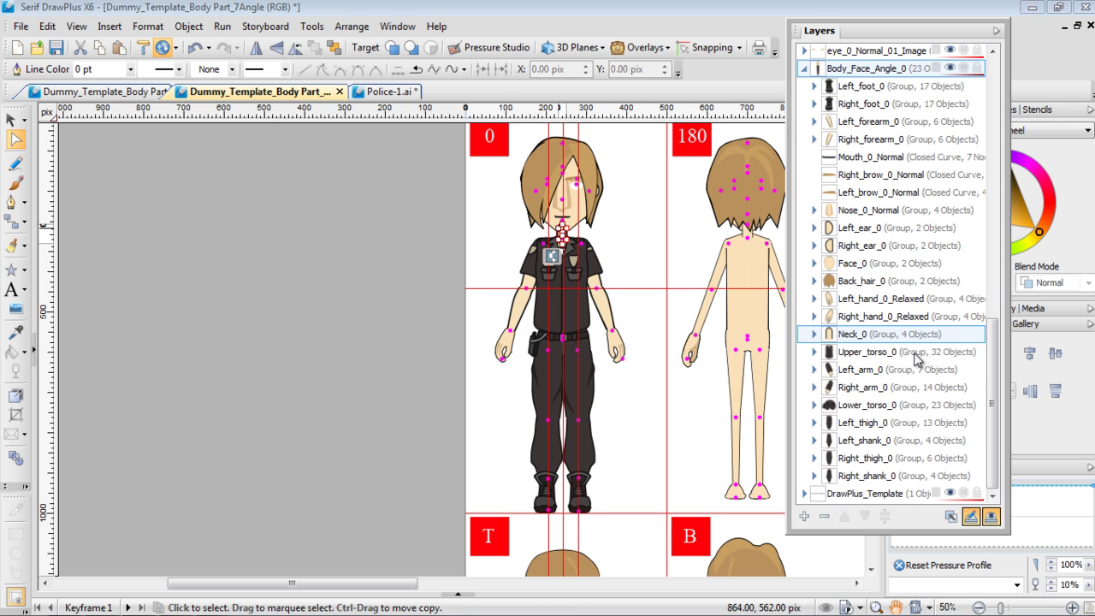
# Close the open 11-node, 3-node, 10-node and 15-node curves and both open 5-node curves in the Upper_torso_0 group
pyautogui.click(814, 351)
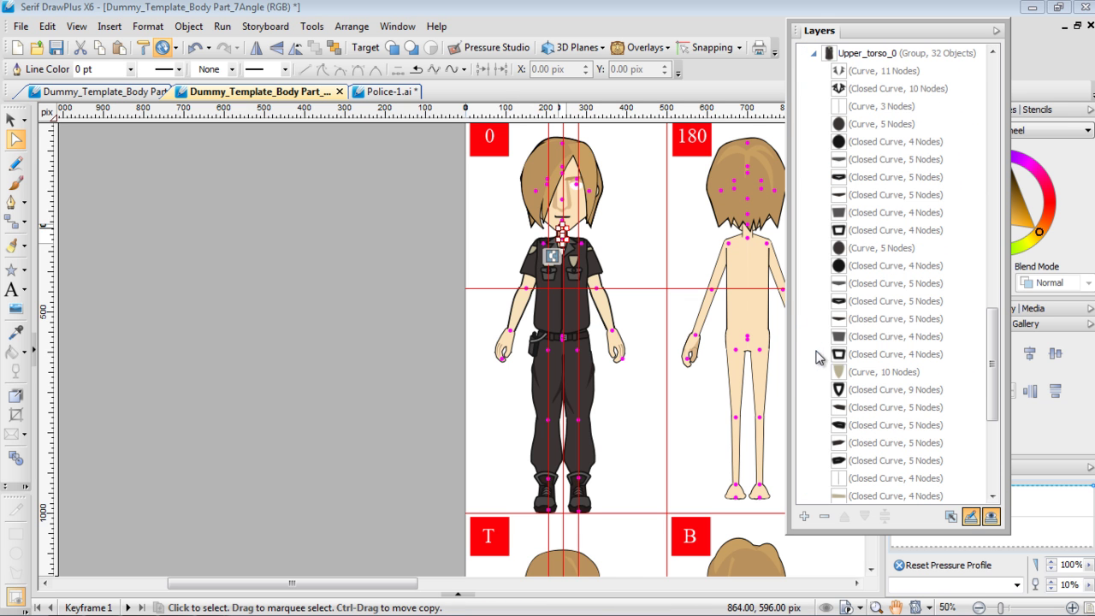
pyautogui.click(882, 71)
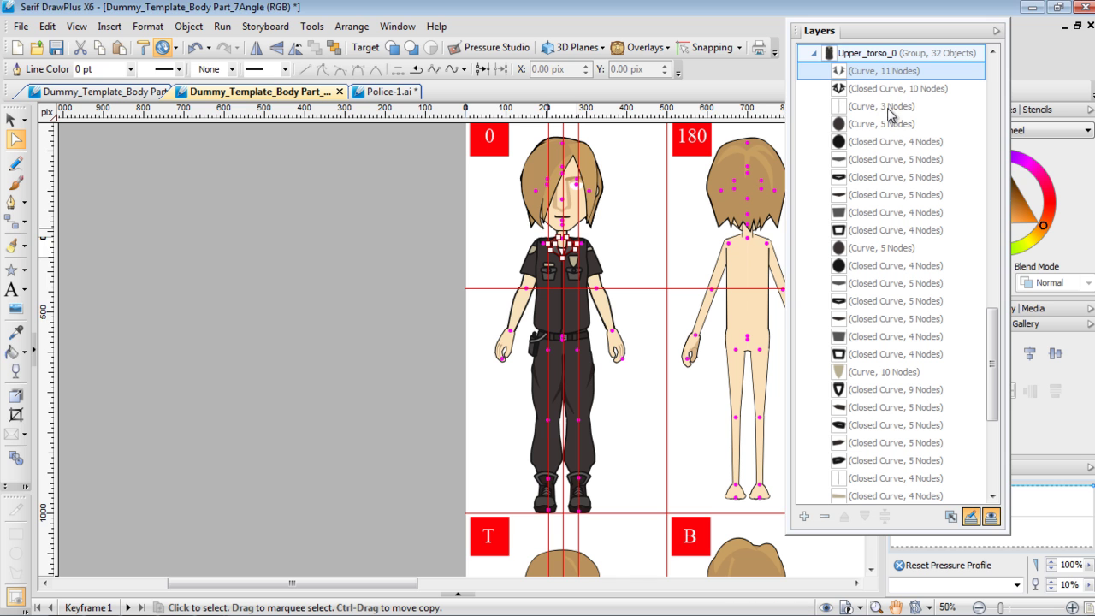
pyautogui.keyDown('ctrl'); pyautogui.click(890, 106); pyautogui.keyUp('ctrl')
pyautogui.keyDown('ctrl'); pyautogui.click(890, 125); pyautogui.keyUp('ctrl')
pyautogui.keyDown('ctrl'); pyautogui.click(889, 247); pyautogui.keyUp('ctrl')
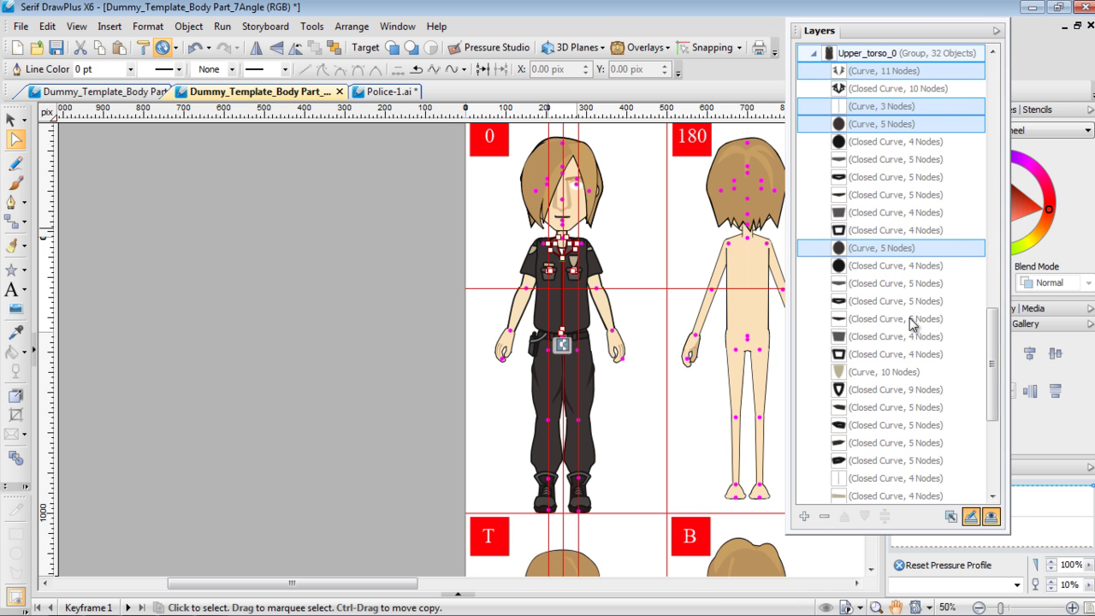
pyautogui.keyDown('ctrl'); pyautogui.click(892, 372); pyautogui.keyUp('ctrl')
pyautogui.scroll(-4, 920, 361)
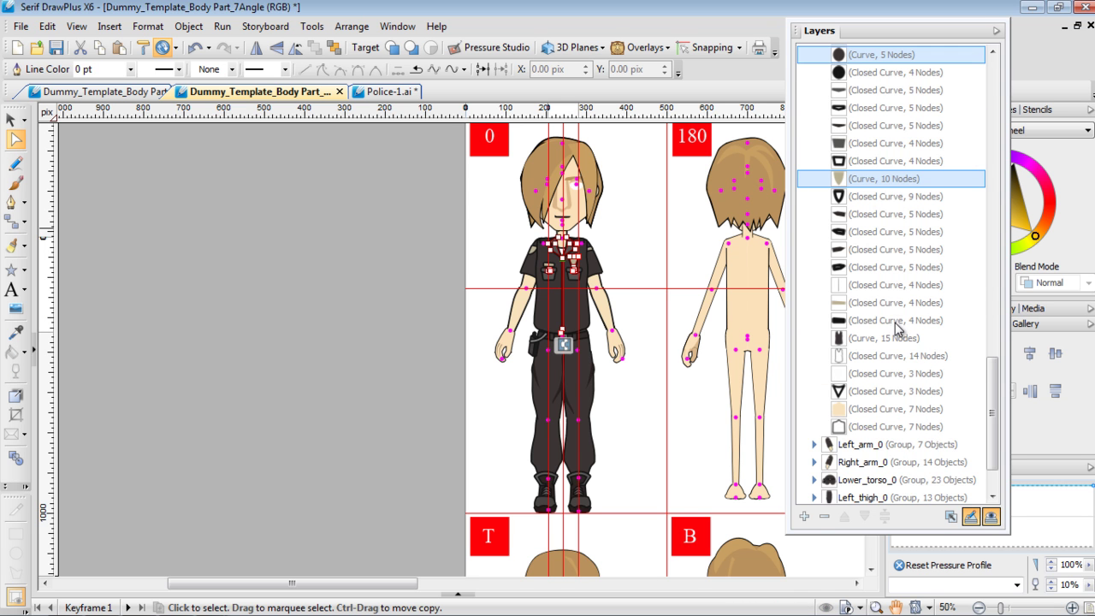
pyautogui.keyDown('ctrl'); pyautogui.click(894, 338); pyautogui.keyUp('ctrl')
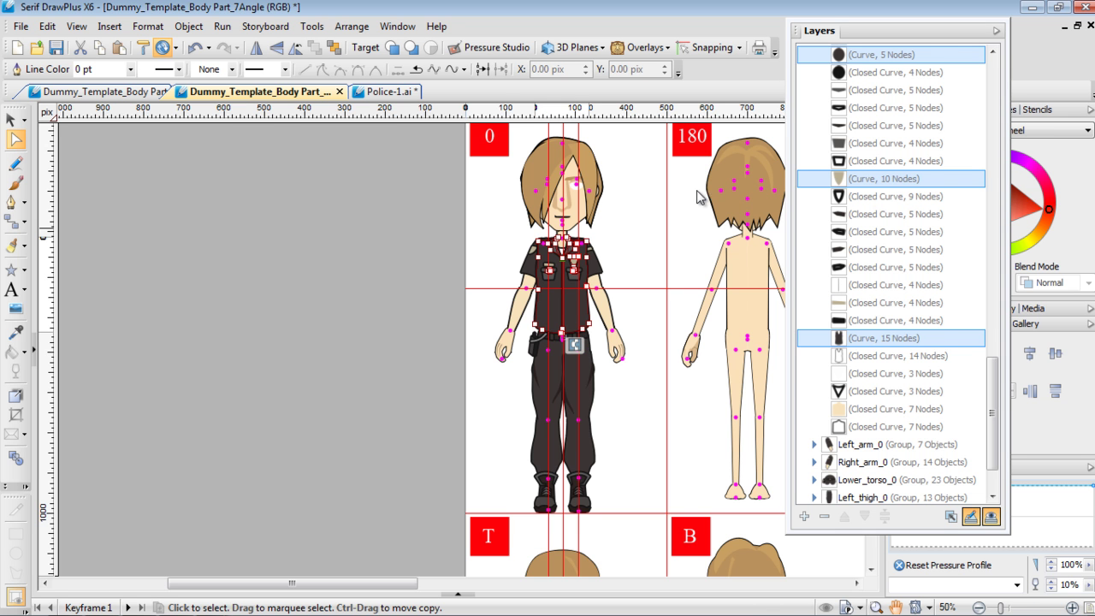
pyautogui.moveTo(998, 367); pyautogui.dragTo(998, 310)
pyautogui.click(812, 163)
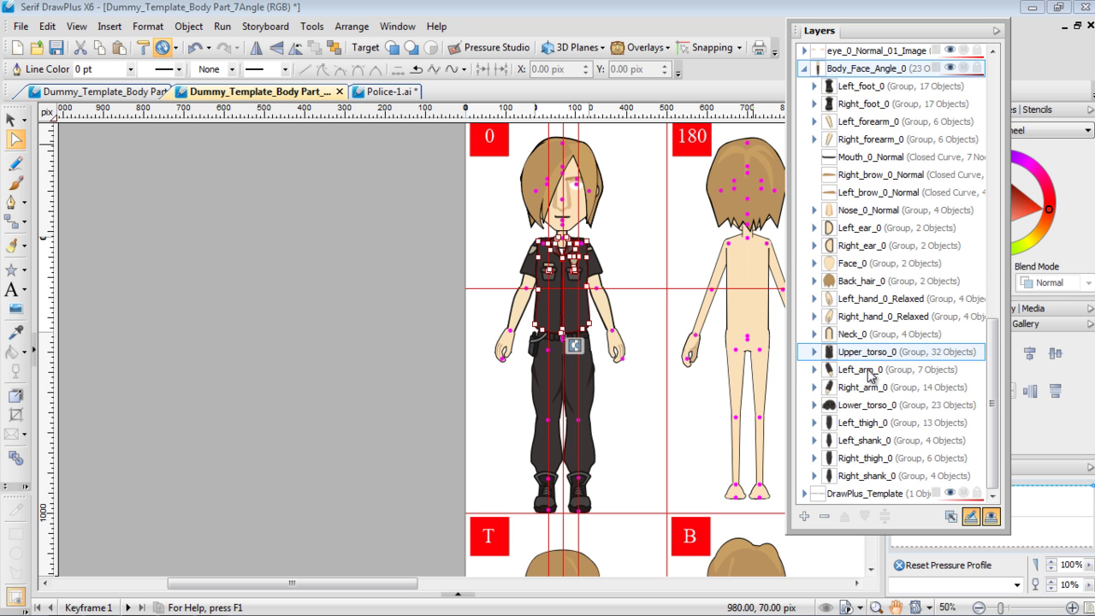
# Close the open 8-node, 15-node and 5-node curves in the Left_arm_0 group
pyautogui.click(814, 369)
pyautogui.moveTo(991, 364); pyautogui.dragTo(984, 389)
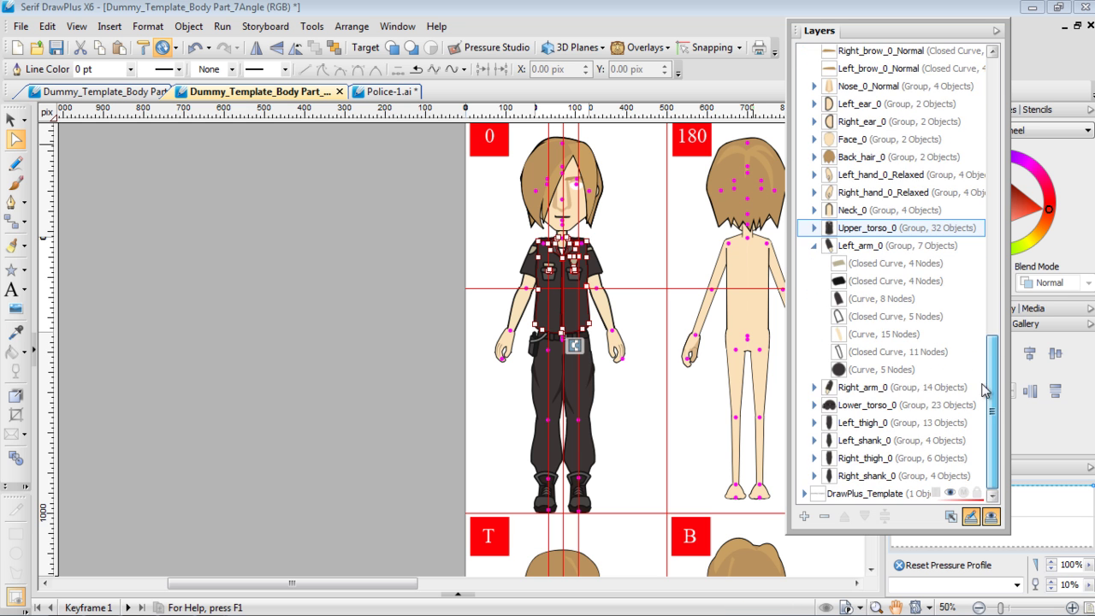
pyautogui.click(881, 299)
pyautogui.keyDown('ctrl'); pyautogui.click(893, 334); pyautogui.keyUp('ctrl')
pyautogui.keyDown('ctrl'); pyautogui.click(892, 370); pyautogui.keyUp('ctrl')
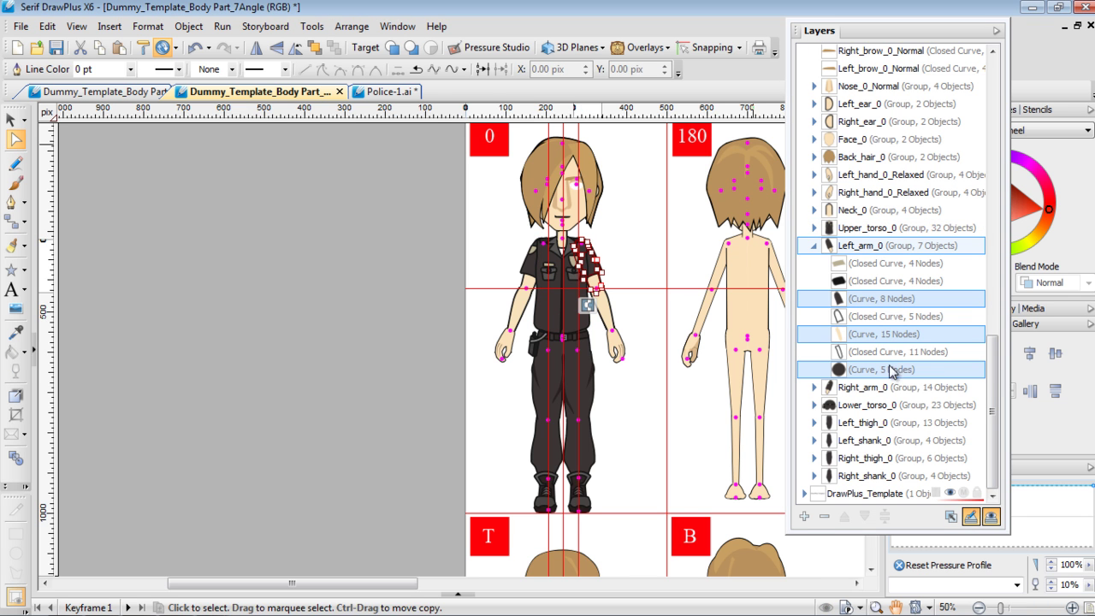
pyautogui.click(484, 69)
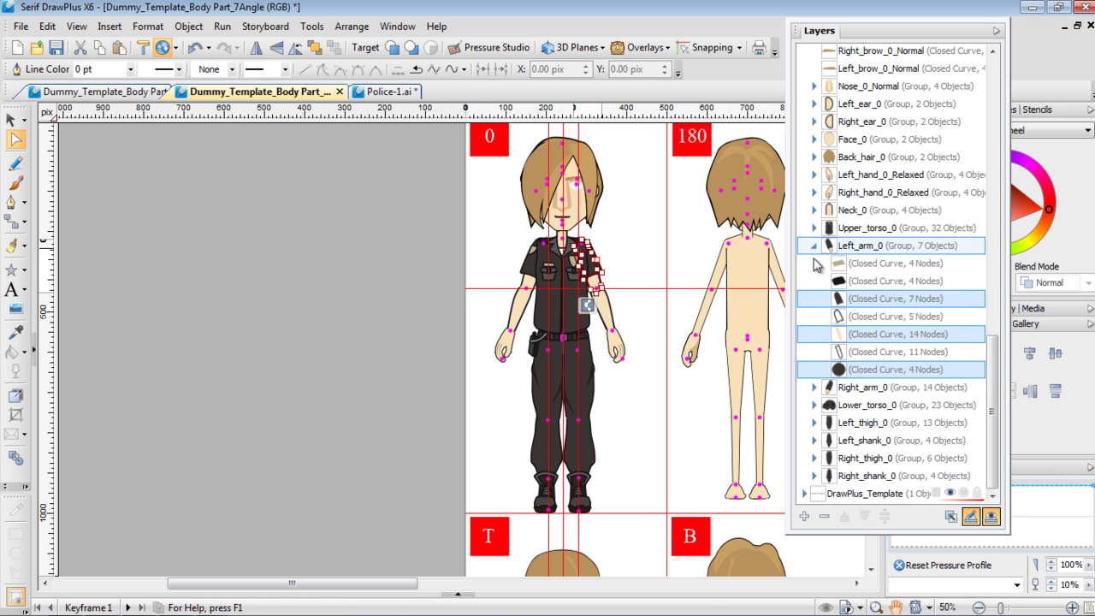
pyautogui.click(816, 248)
pyautogui.click(813, 245)
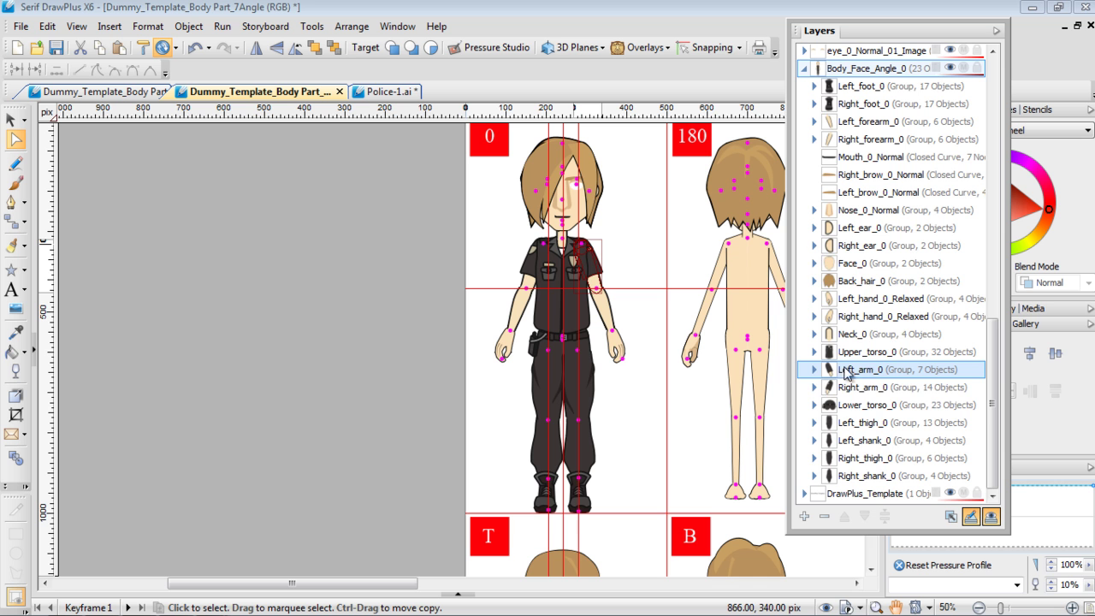
# Close object7056, the open 4-node curve, the five open 5-node curves and both open 10-node curves in the Right_arm_0 group
pyautogui.click(815, 387)
pyautogui.click(887, 265)
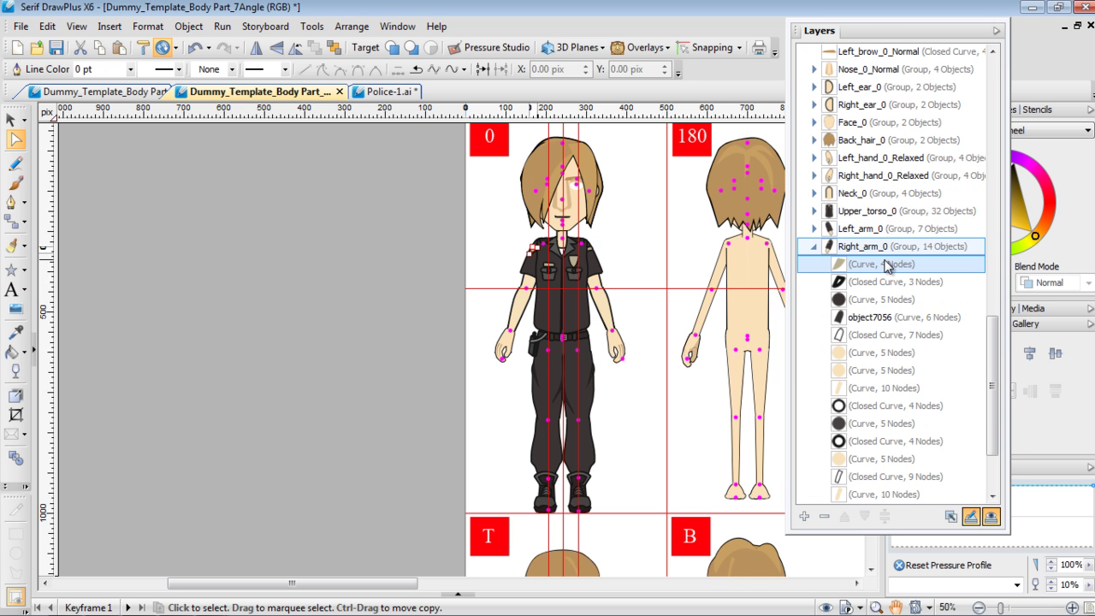
pyautogui.keyDown('ctrl'); pyautogui.click(886, 299); pyautogui.keyUp('ctrl')
pyautogui.keyDown('ctrl'); pyautogui.click(892, 318); pyautogui.keyUp('ctrl')
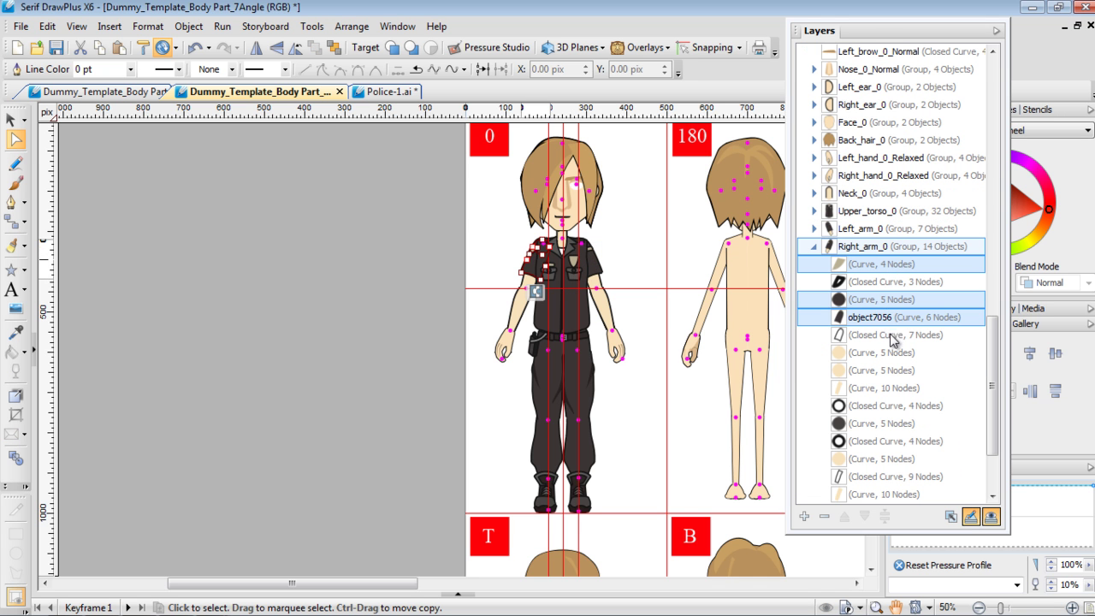
pyautogui.keyDown('ctrl'); pyautogui.click(886, 354); pyautogui.keyUp('ctrl')
pyautogui.keyDown('ctrl'); pyautogui.click(889, 372); pyautogui.keyUp('ctrl')
pyautogui.keyDown('ctrl'); pyautogui.click(897, 389); pyautogui.keyUp('ctrl')
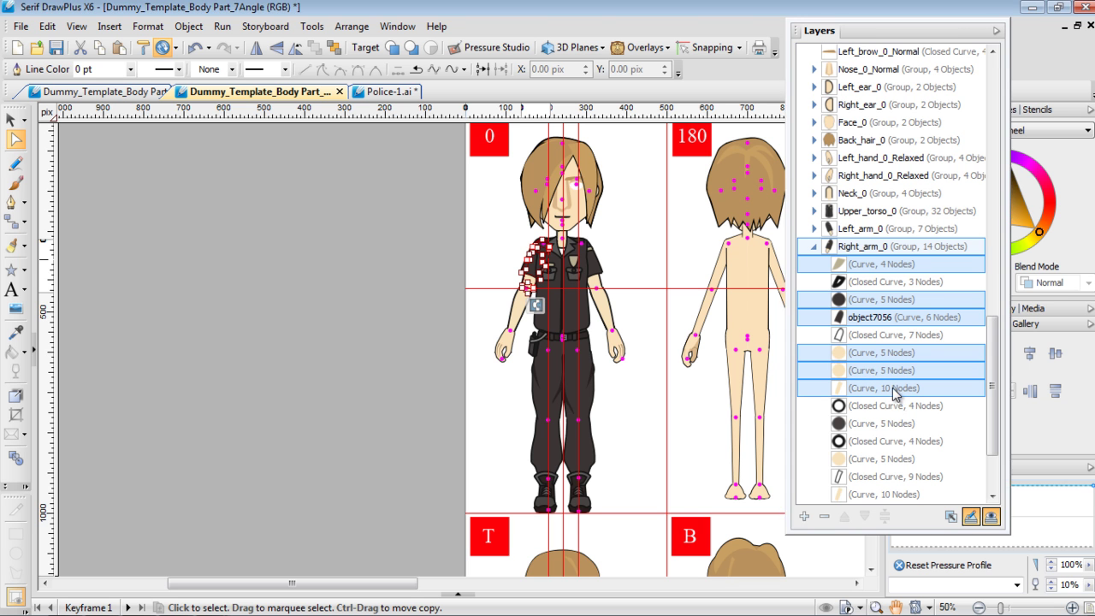
pyautogui.keyDown('ctrl'); pyautogui.click(890, 423); pyautogui.keyUp('ctrl')
pyautogui.scroll(-3, 906, 385)
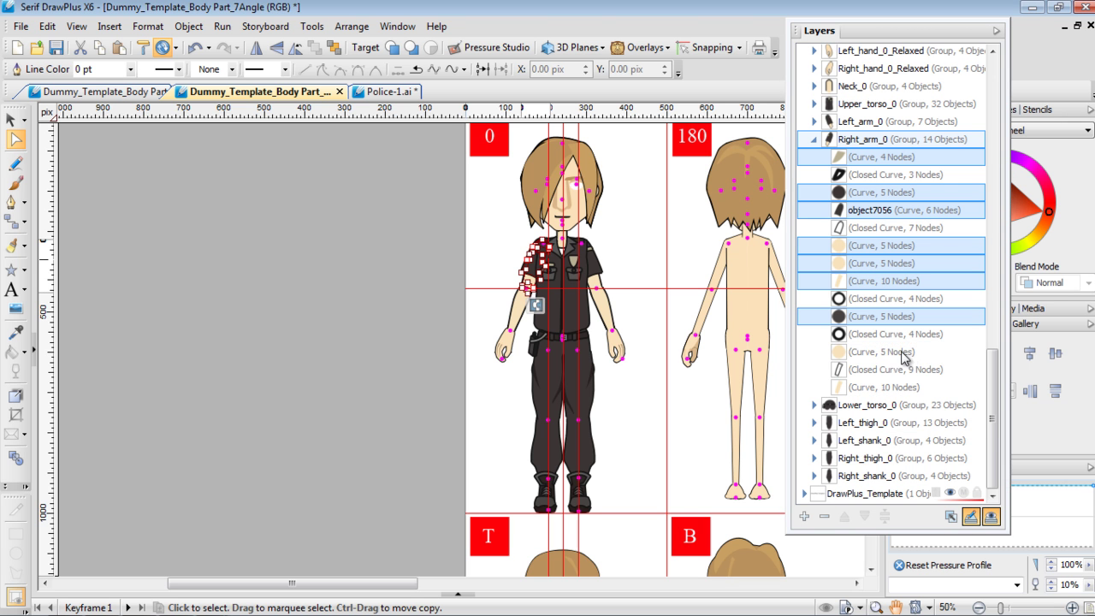
pyautogui.keyDown('ctrl'); pyautogui.click(890, 354); pyautogui.keyUp('ctrl')
pyautogui.keyDown('ctrl'); pyautogui.click(894, 389); pyautogui.keyUp('ctrl')
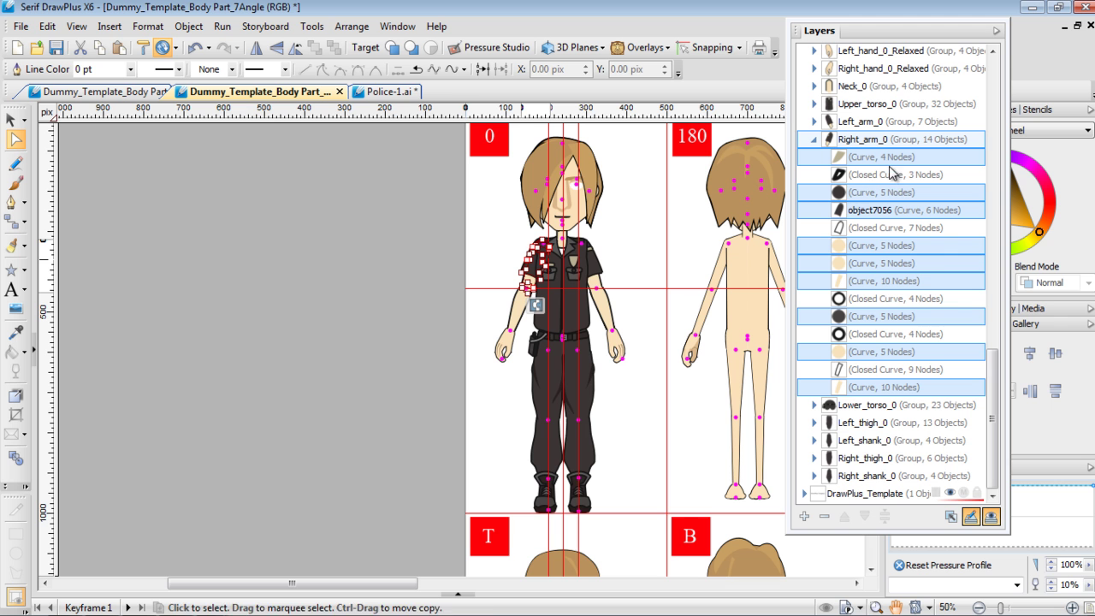
pyautogui.click(481, 71)
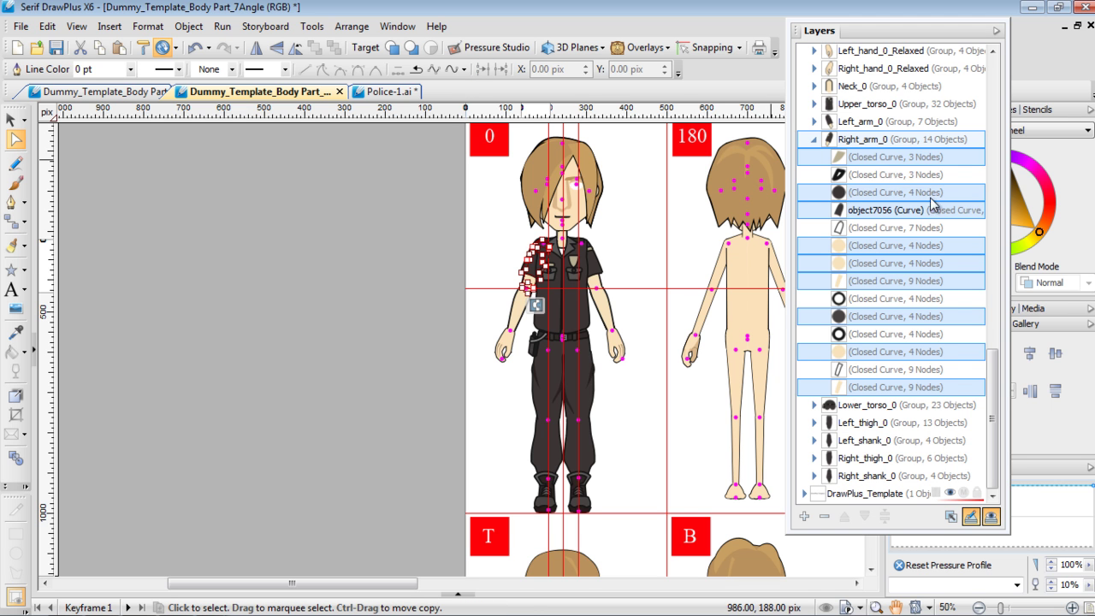
pyautogui.click(814, 140)
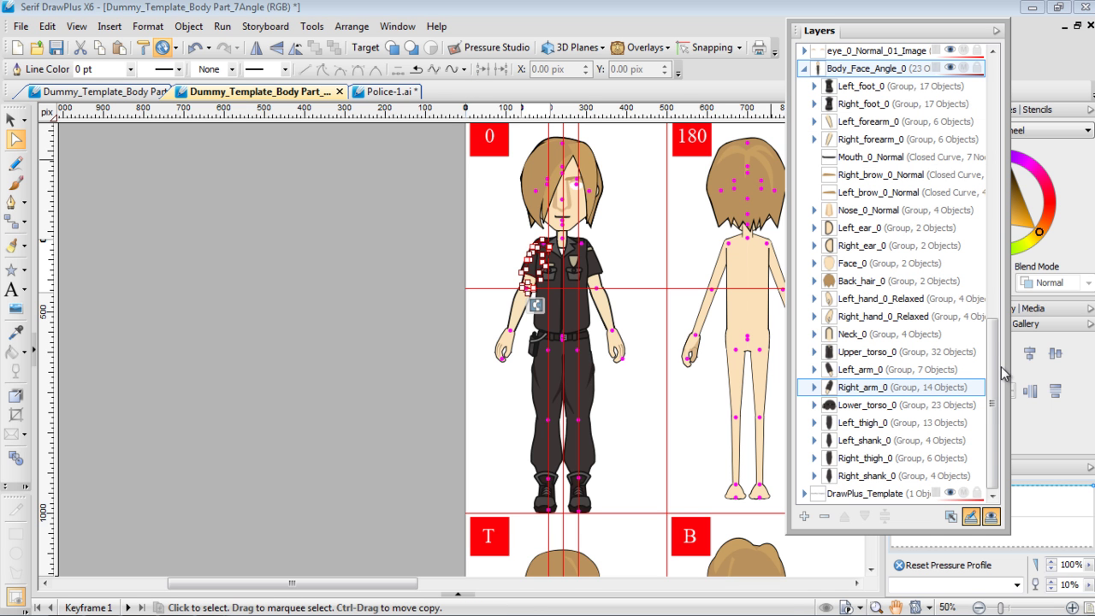
# Apply curve closing to the open 2-, 3-, 6- and 13-node curves, both 5-node curves and both PolyCurves in the Lower_torso_0 group
pyautogui.click(815, 406)
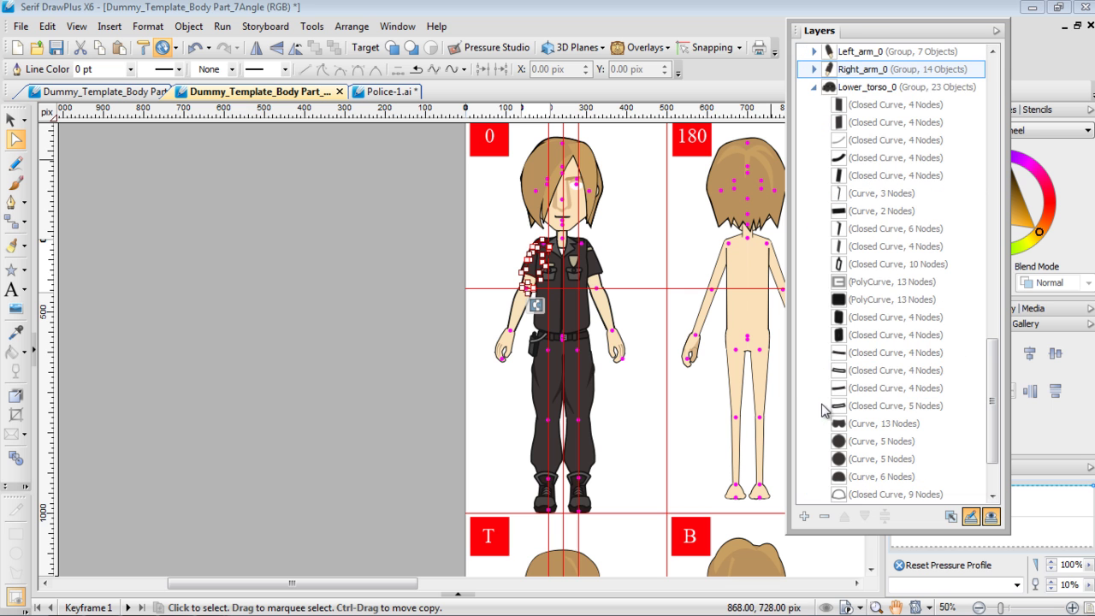
pyautogui.click(885, 192)
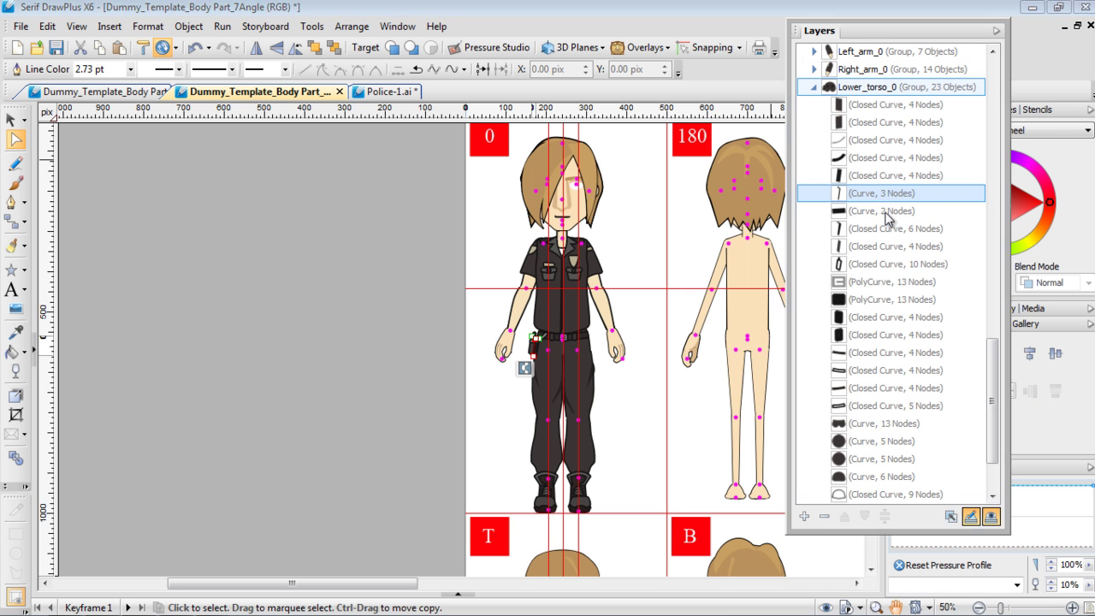
pyautogui.keyDown('shift'); pyautogui.click(886, 210); pyautogui.keyUp('shift')
pyautogui.keyDown('ctrl'); pyautogui.click(884, 300); pyautogui.keyUp('ctrl')
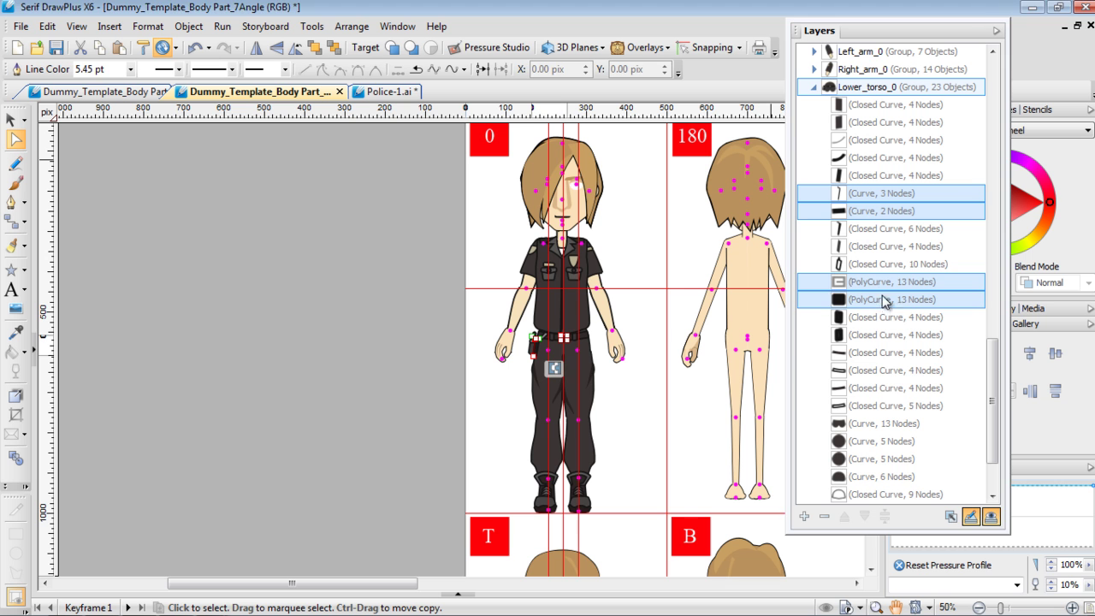
pyautogui.keyDown('ctrl'); pyautogui.click(903, 425); pyautogui.keyUp('ctrl')
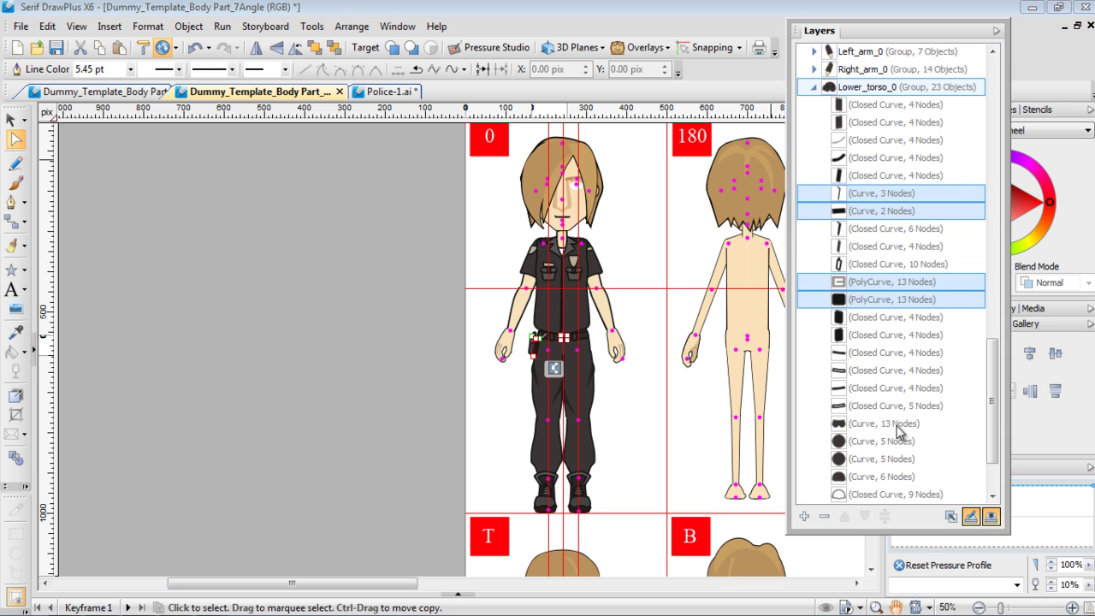
pyautogui.keyDown('ctrl'); pyautogui.click(893, 440); pyautogui.keyUp('ctrl')
pyautogui.keyDown('ctrl'); pyautogui.click(895, 458); pyautogui.keyUp('ctrl')
pyautogui.keyDown('ctrl'); pyautogui.click(896, 477); pyautogui.keyUp('ctrl')
pyautogui.moveTo(994, 423)
pyautogui.mouseDown()
pyautogui.moveTo(996, 449)
pyautogui.moveTo(997, 388)
pyautogui.moveTo(998, 423)
pyautogui.mouseUp()
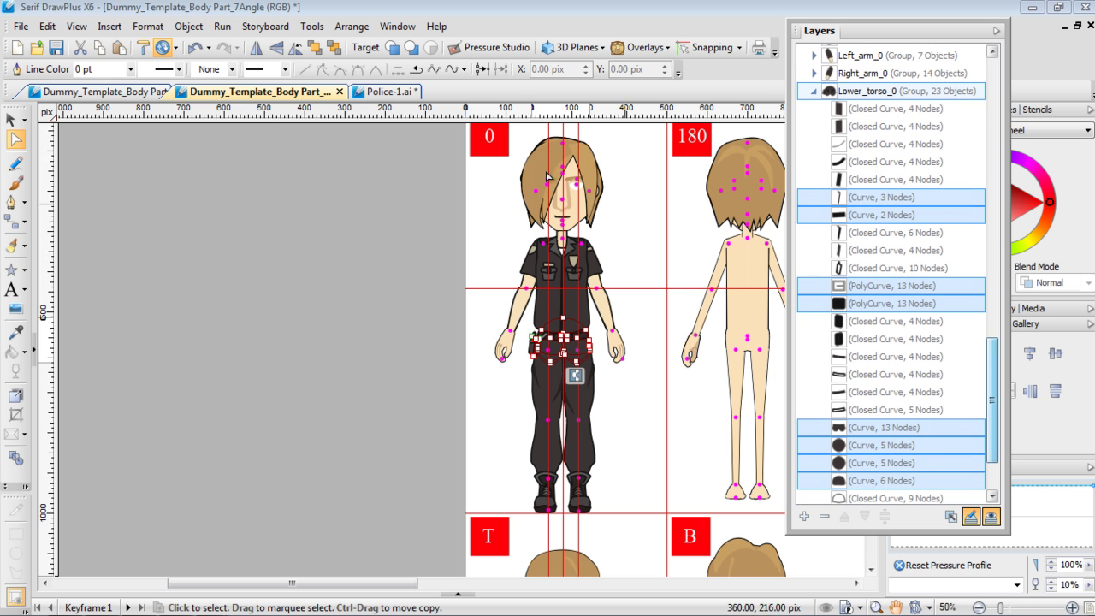
pyautogui.click(483, 69)
pyautogui.scroll(3, 986, 324)
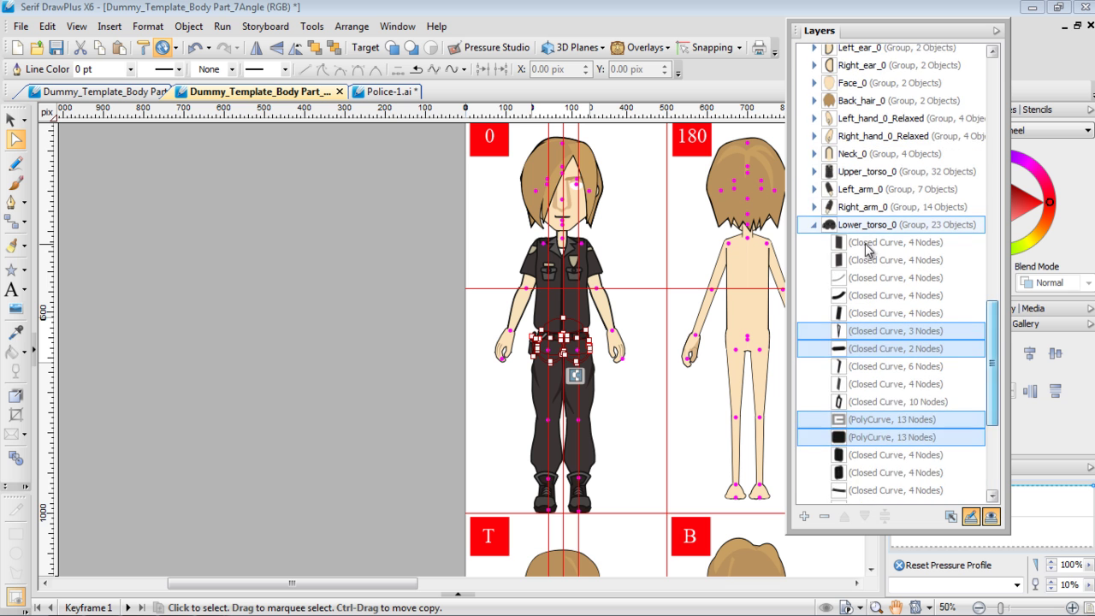
pyautogui.click(815, 227)
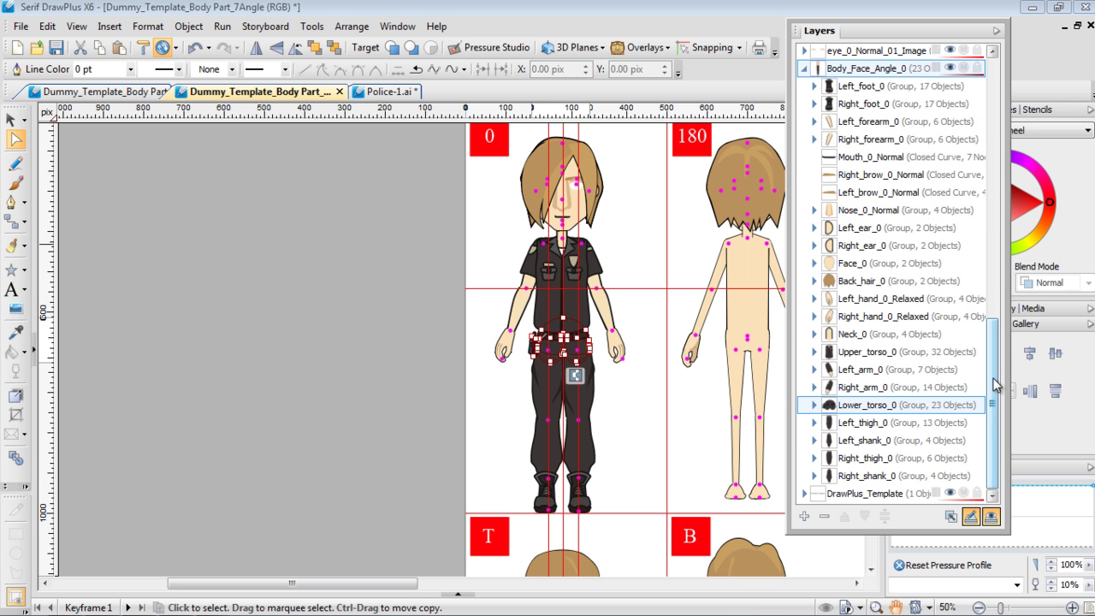
# Close all ten open curves in the Left_thigh_0 group, covering the 3-, 4-, 5-, 9- and 10-node ones
pyautogui.click(815, 423)
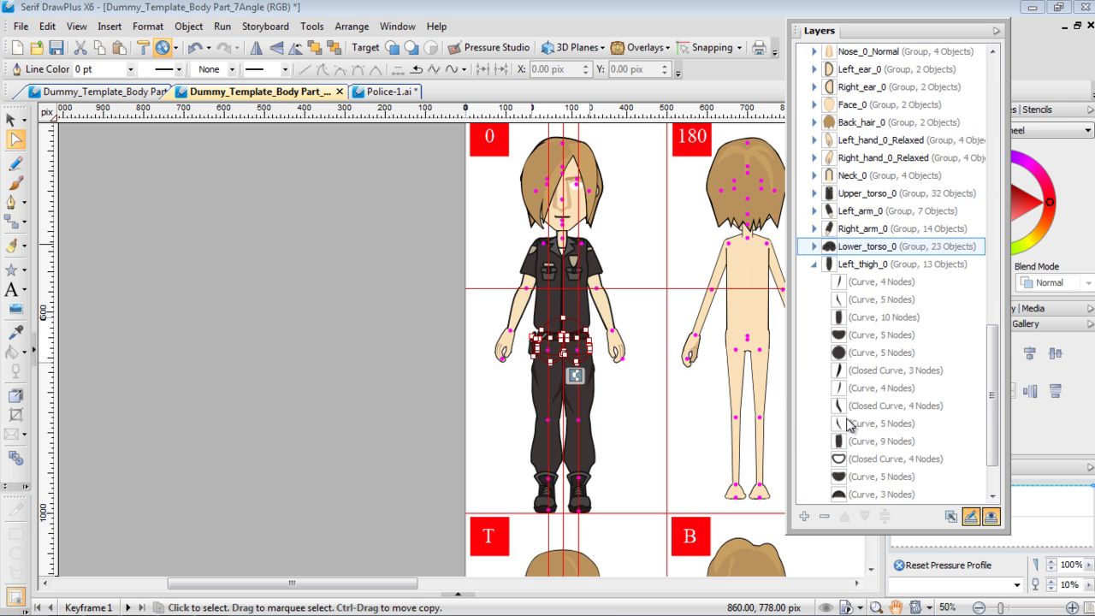
pyautogui.click(888, 285)
pyautogui.keyDown('shift'); pyautogui.click(887, 301); pyautogui.keyUp('shift')
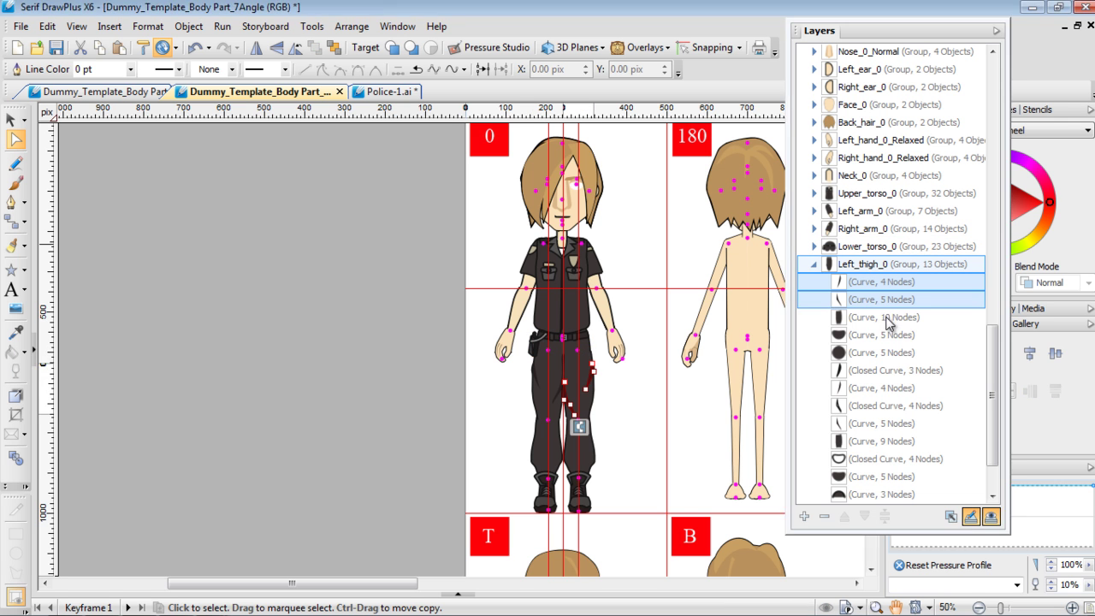
pyautogui.keyDown('shift'); pyautogui.click(899, 334); pyautogui.keyUp('shift')
pyautogui.keyDown('shift'); pyautogui.click(899, 353); pyautogui.keyUp('shift')
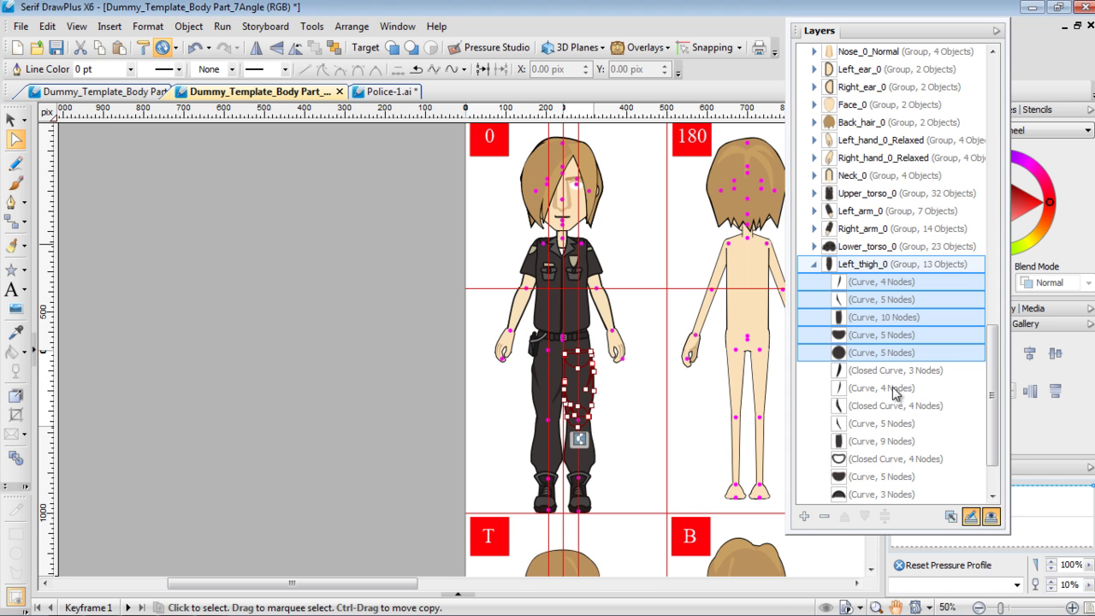
pyautogui.keyDown('ctrl'); pyautogui.click(895, 391); pyautogui.keyUp('ctrl')
pyautogui.keyDown('ctrl'); pyautogui.click(897, 424); pyautogui.keyUp('ctrl')
pyautogui.keyDown('ctrl'); pyautogui.click(900, 441); pyautogui.keyUp('ctrl')
pyautogui.scroll(-2, 905, 402)
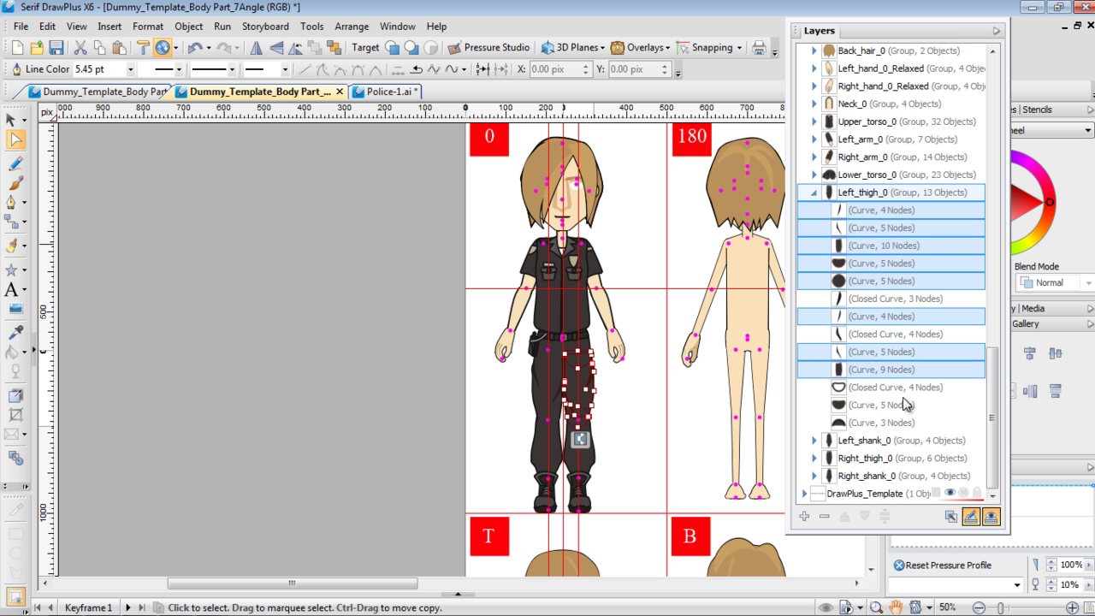
pyautogui.keyDown('ctrl'); pyautogui.click(893, 404); pyautogui.keyUp('ctrl')
pyautogui.keyDown('ctrl'); pyautogui.click(898, 423); pyautogui.keyUp('ctrl')
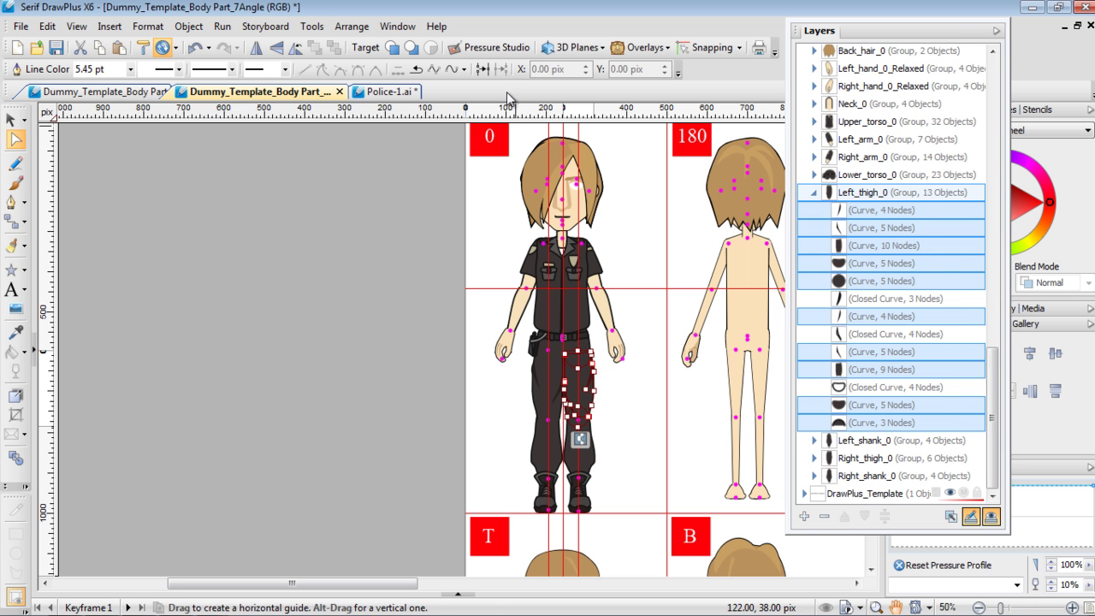
pyautogui.click(484, 70)
pyautogui.click(814, 196)
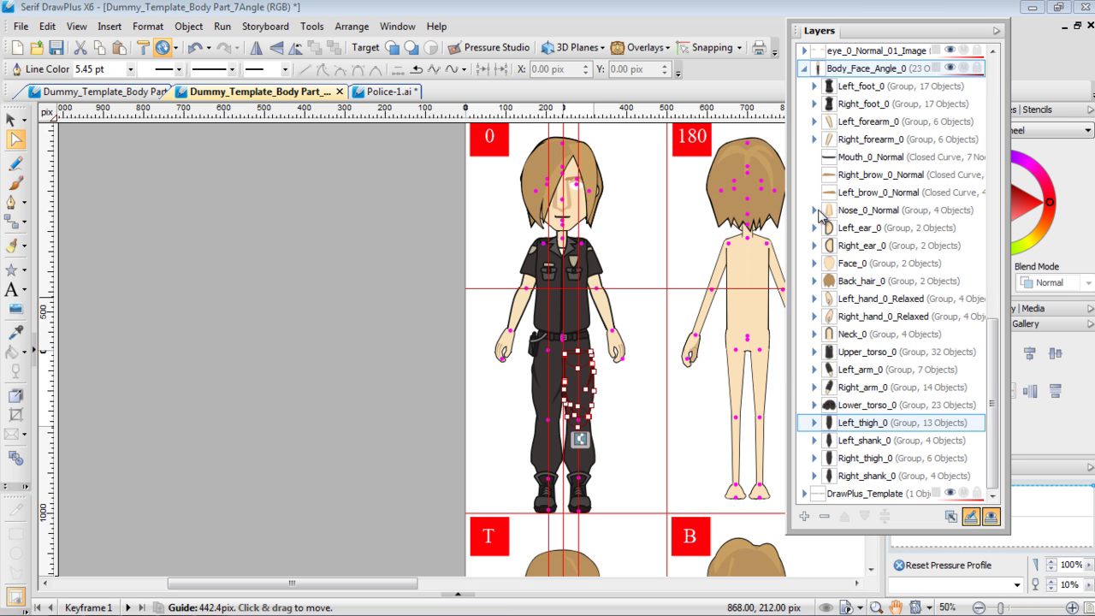
# Close the open 13-node curve and both open 5-node curves in the Left_shank_0 group
pyautogui.click(814, 440)
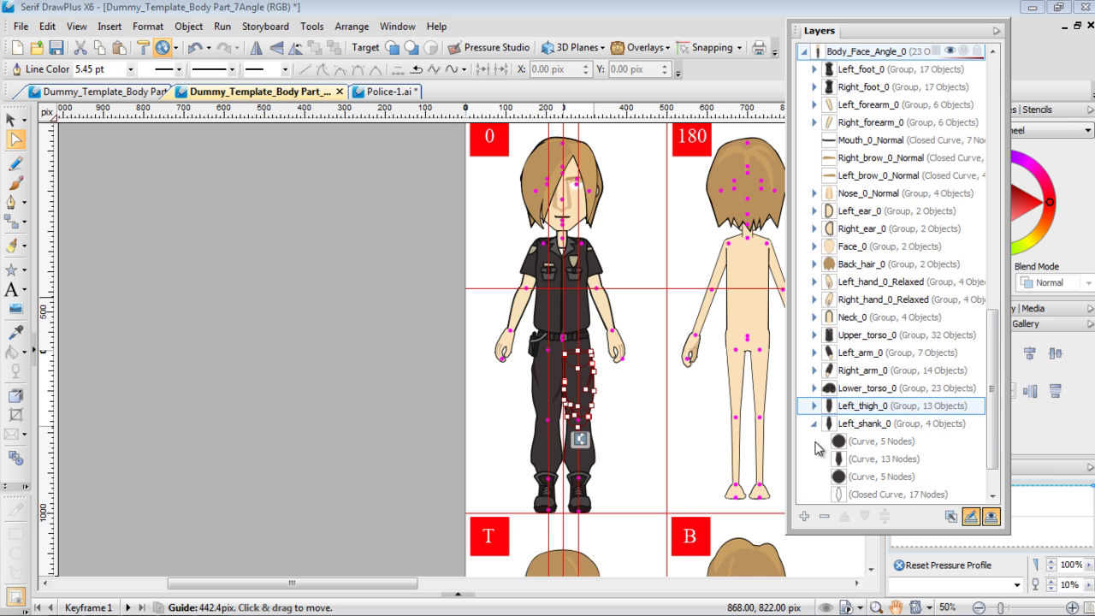
pyautogui.moveTo(997, 385); pyautogui.dragTo(998, 438)
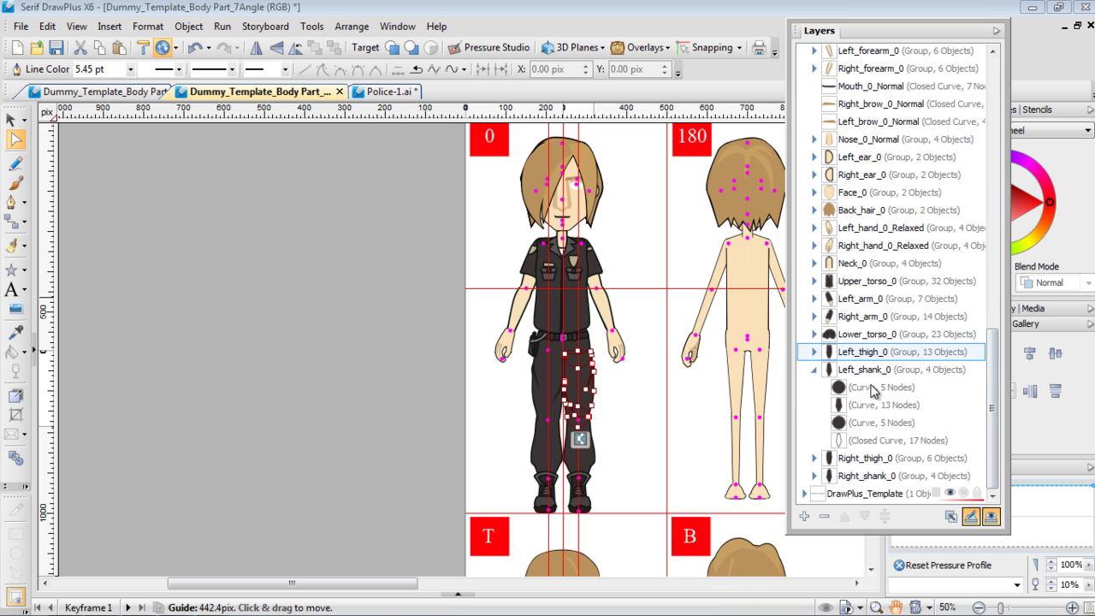
pyautogui.click(877, 389)
pyautogui.keyDown('shift'); pyautogui.click(878, 423); pyautogui.keyUp('shift')
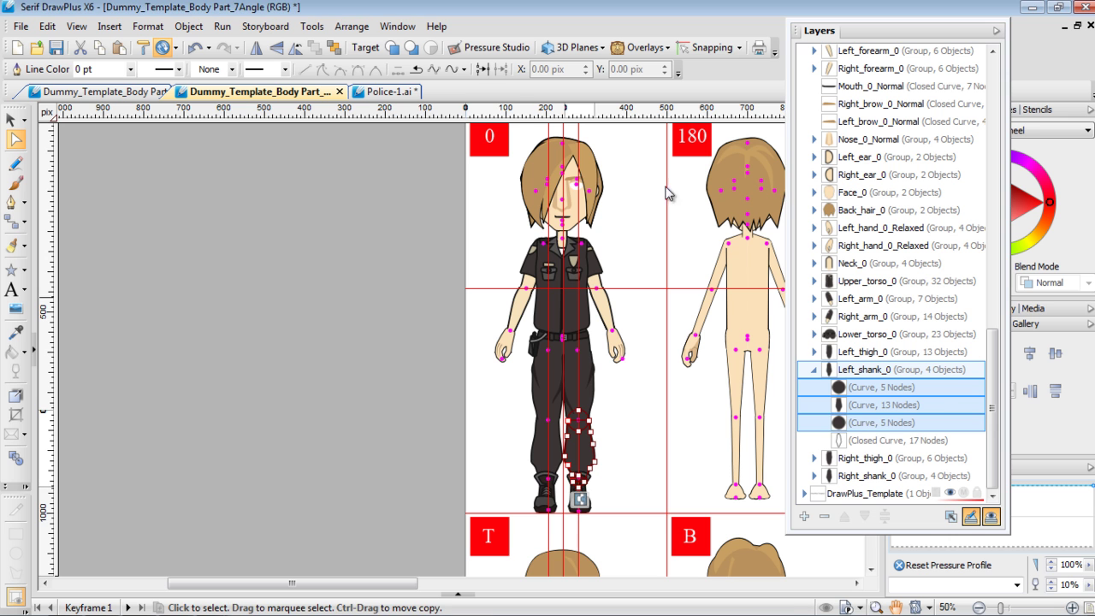
pyautogui.click(482, 69)
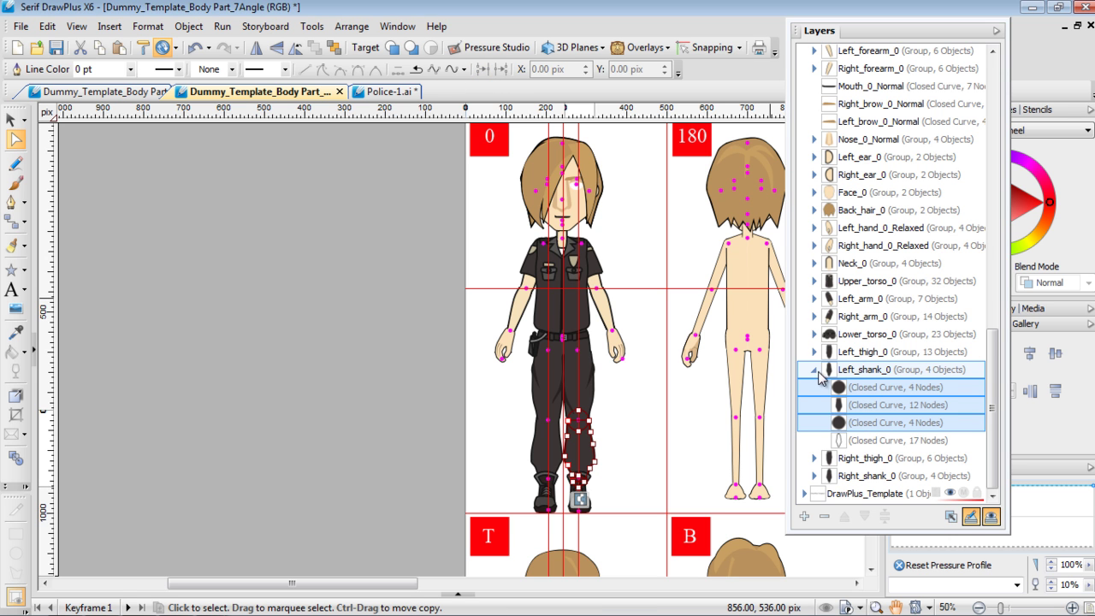
pyautogui.click(815, 370)
# Close the open 4-node and 10-node curves and all three open 5-node curves in the Right_thigh_0 group
pyautogui.click(815, 460)
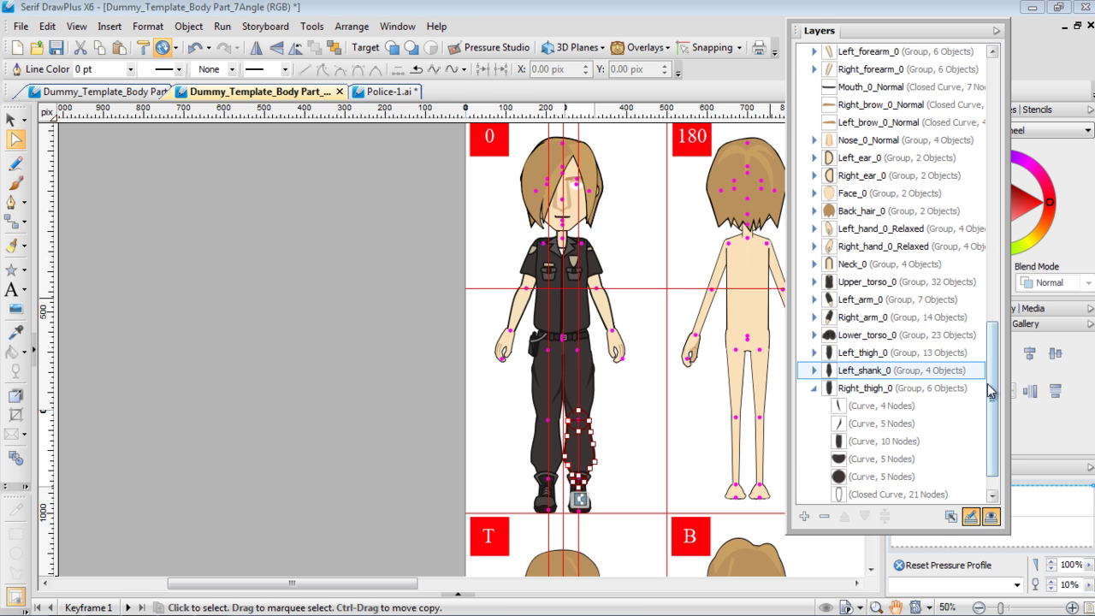
pyautogui.scroll(-2, 990, 383)
pyautogui.click(876, 373)
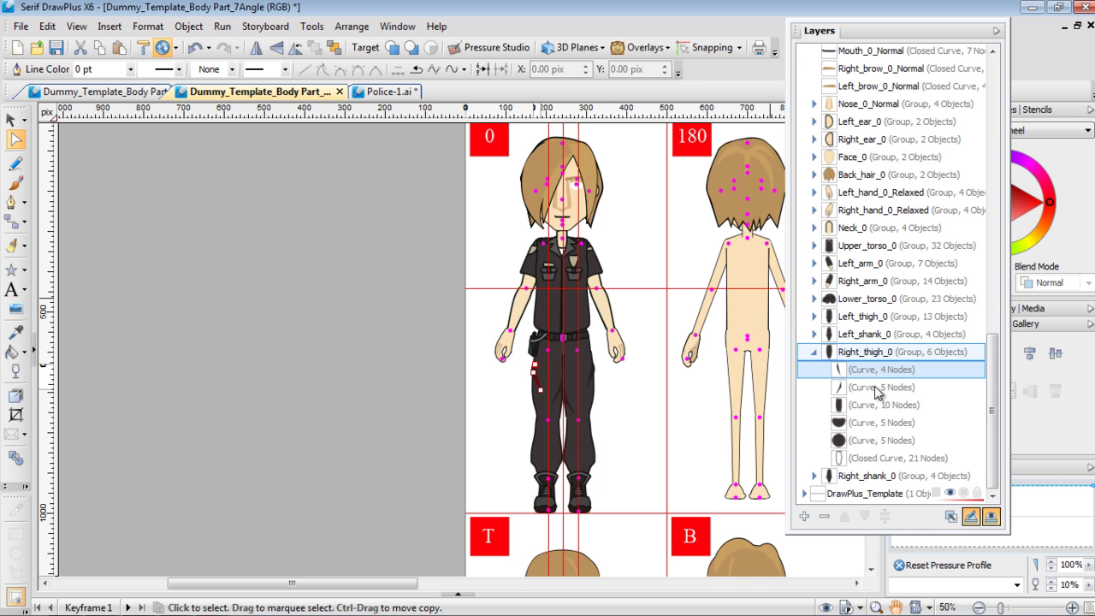
pyautogui.keyDown('ctrl'); pyautogui.click(879, 388); pyautogui.keyUp('ctrl')
pyautogui.keyDown('ctrl'); pyautogui.click(881, 404); pyautogui.keyUp('ctrl')
pyautogui.keyDown('ctrl'); pyautogui.click(881, 422); pyautogui.keyUp('ctrl')
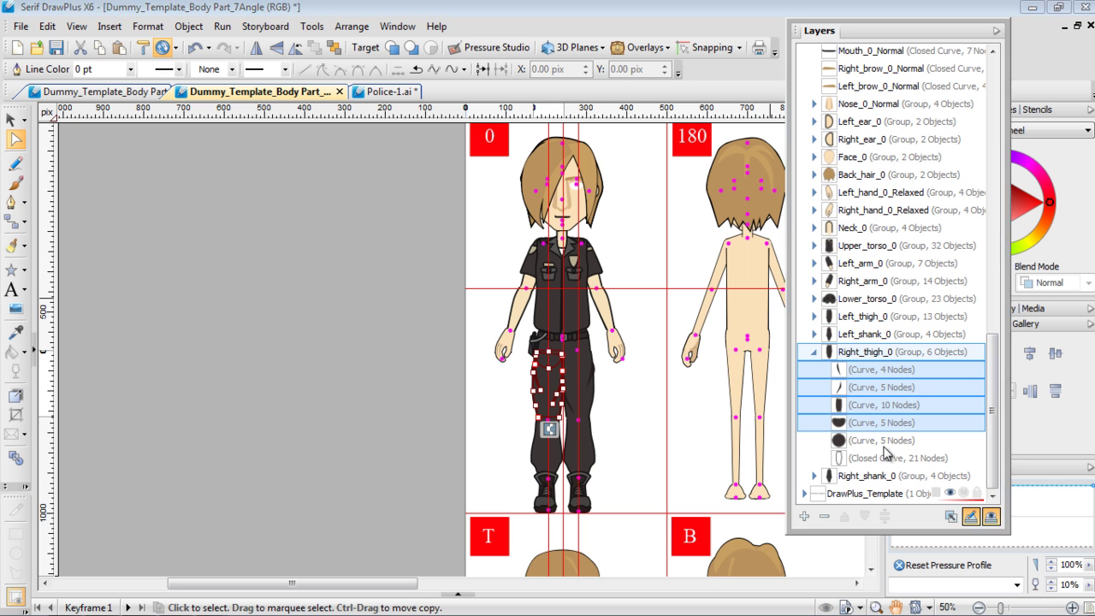
pyautogui.keyDown('ctrl'); pyautogui.click(886, 444); pyautogui.keyUp('ctrl')
pyautogui.click(484, 71)
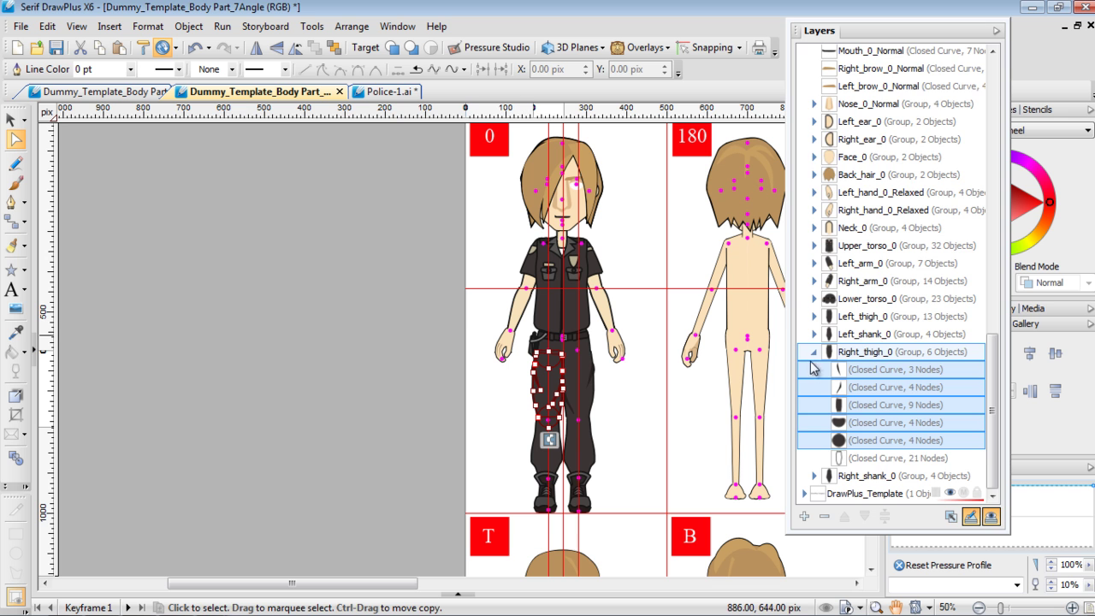
pyautogui.click(813, 352)
# Close the open 13-node curve and both open 5-node curves in the Right_shank_0 group
pyautogui.click(812, 469)
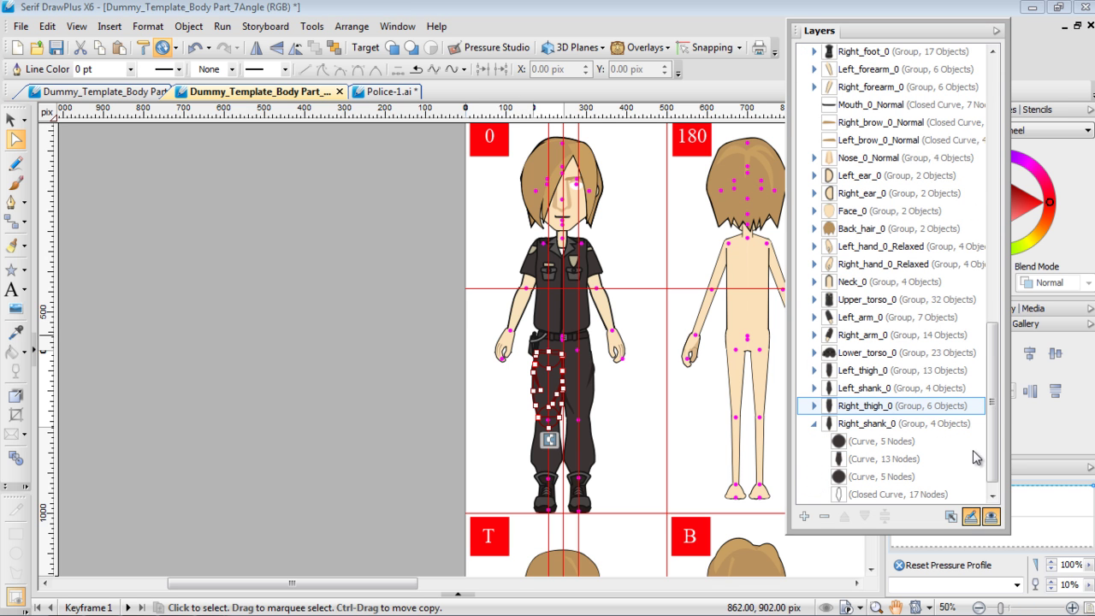
pyautogui.moveTo(994, 416); pyautogui.dragTo(994, 452)
pyautogui.click(879, 422)
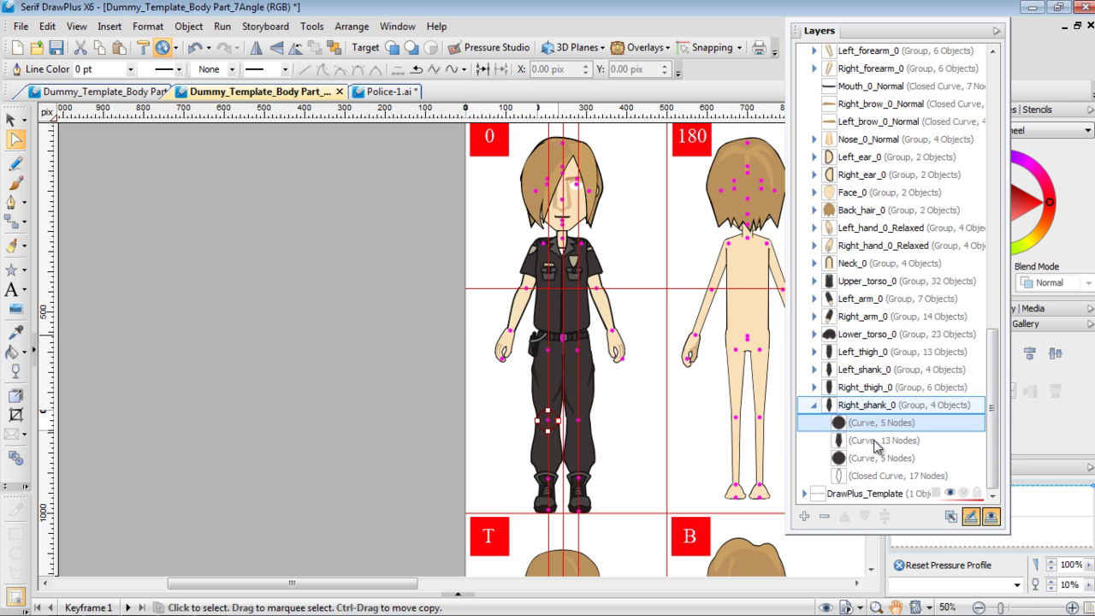
pyautogui.keyDown('ctrl'); pyautogui.click(876, 440); pyautogui.keyUp('ctrl')
pyautogui.keyDown('ctrl'); pyautogui.click(878, 458); pyautogui.keyUp('ctrl')
pyautogui.click(485, 72)
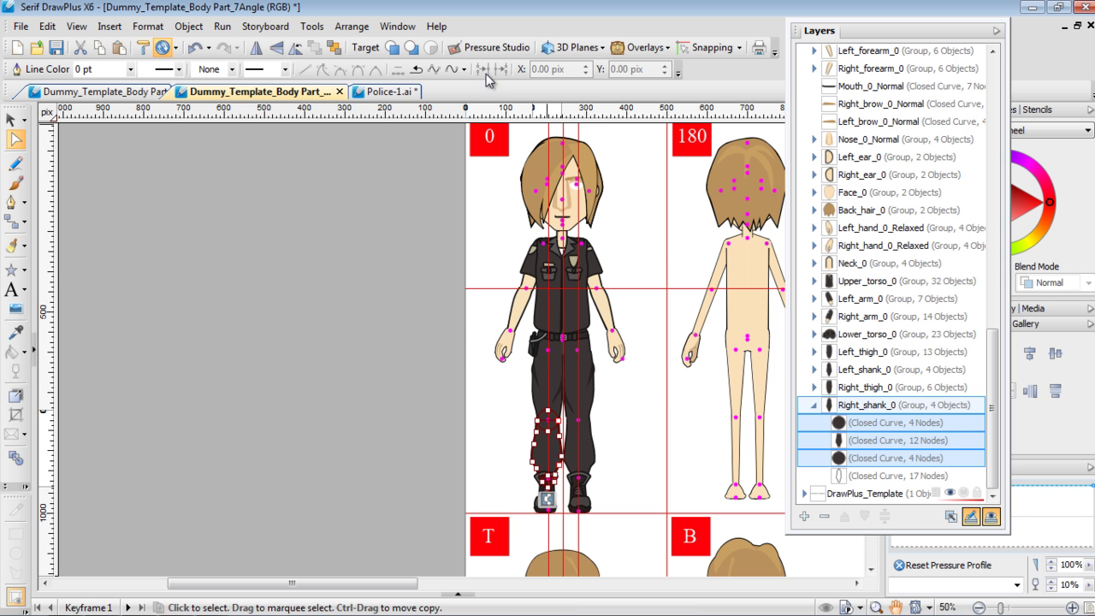
pyautogui.click(813, 406)
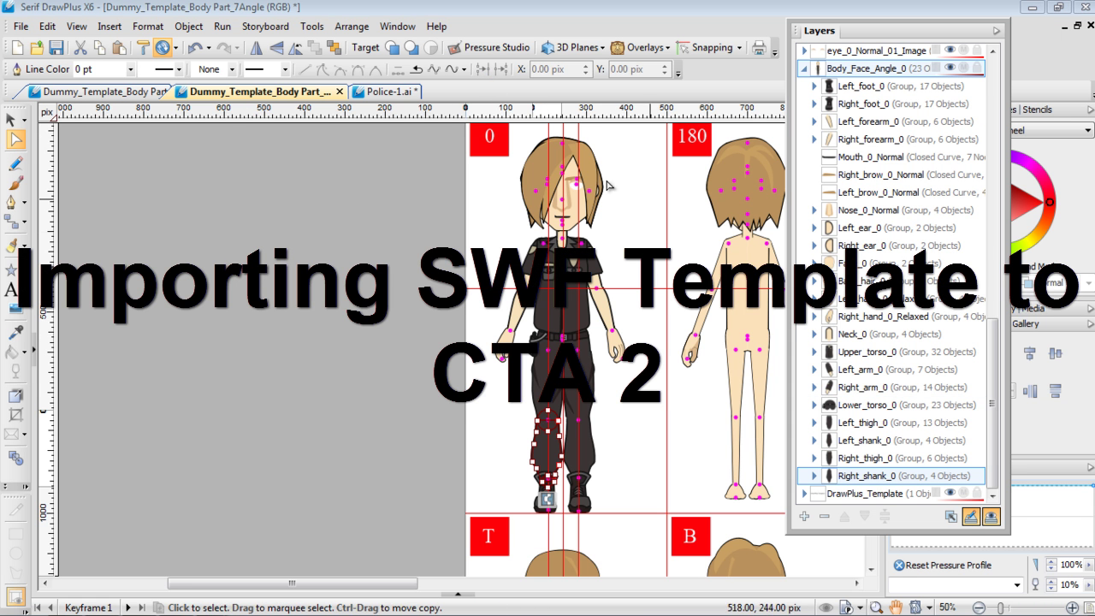
# Export the template to the Desktop as a Shockwave Flash file named test2
pyautogui.click(21, 26)
pyautogui.moveTo(82, 282)
pyautogui.click(404, 301)
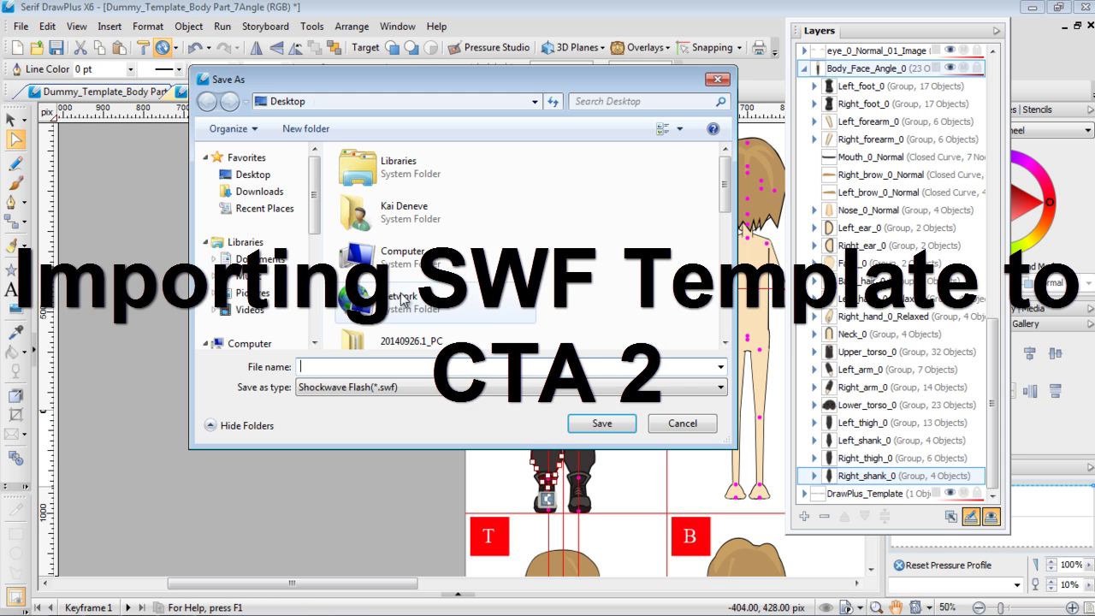
pyautogui.write('test2')
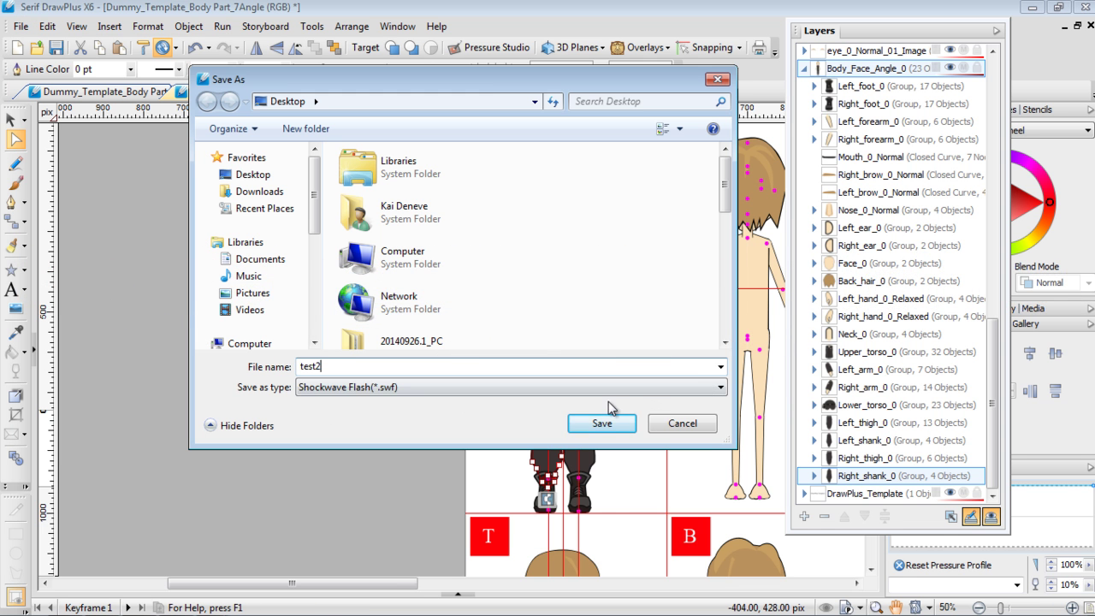
pyautogui.click(609, 423)
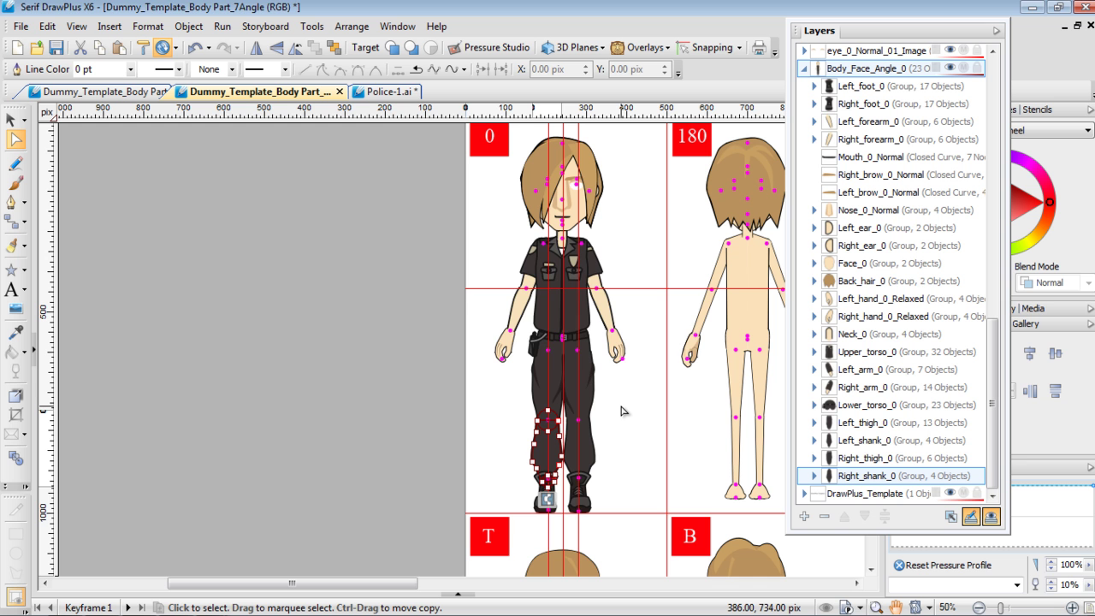
# Switch to CrazyTalk Animator 2 and reload the dummy character from test2.swf without keeping any of the working options
pyautogui.hotkey('alt', 'Tab')
pyautogui.press('Tab')
pyautogui.press('Tab')
pyautogui.press('Tab')
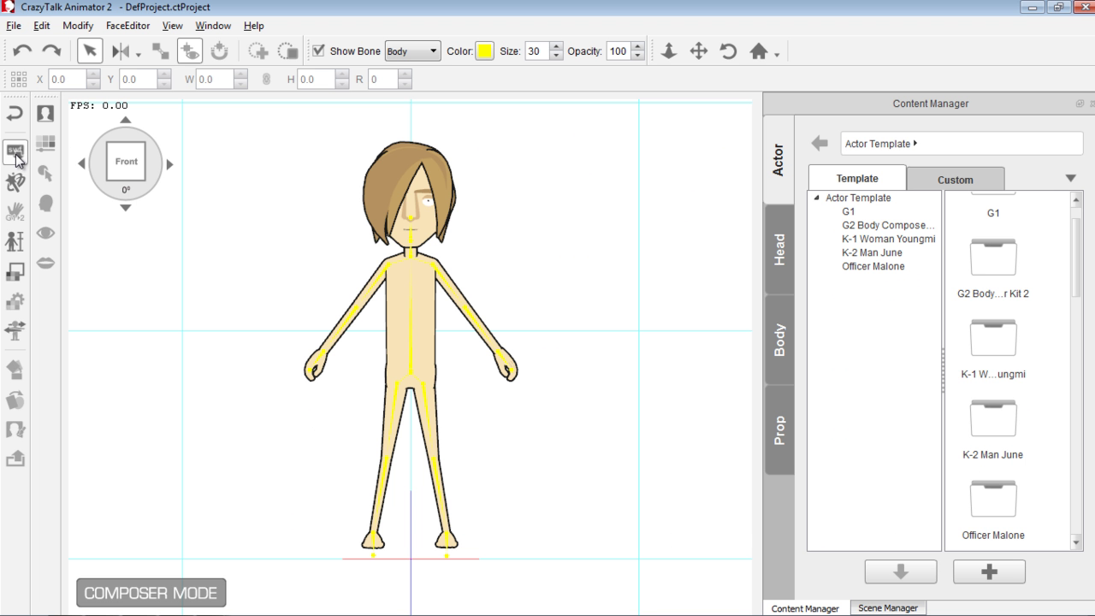
pyautogui.click(17, 157)
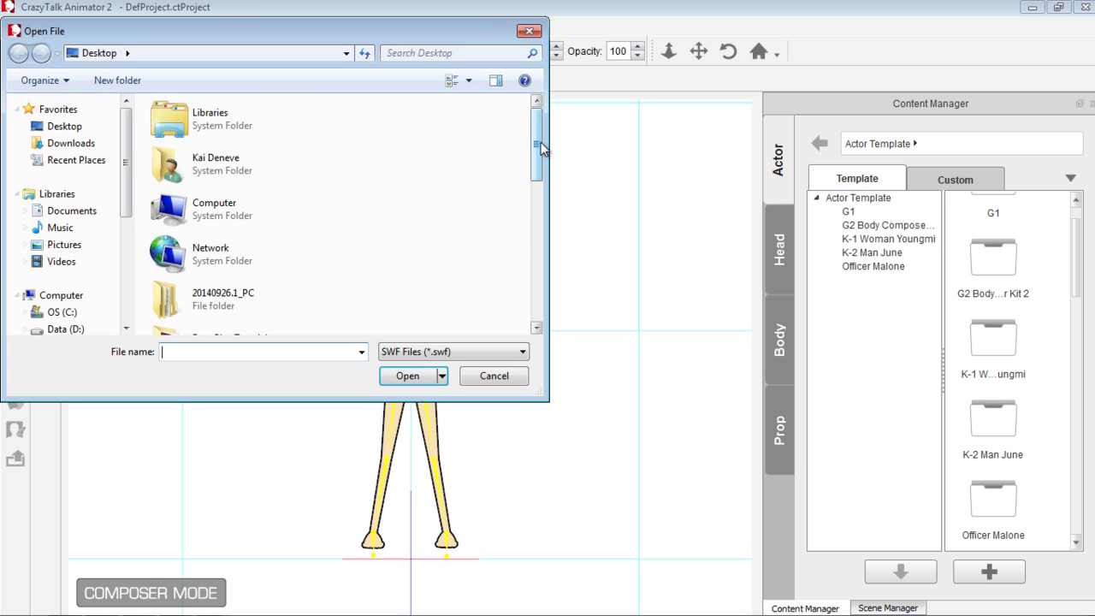
pyautogui.moveTo(540, 149); pyautogui.dragTo(530, 295)
pyautogui.click(250, 315)
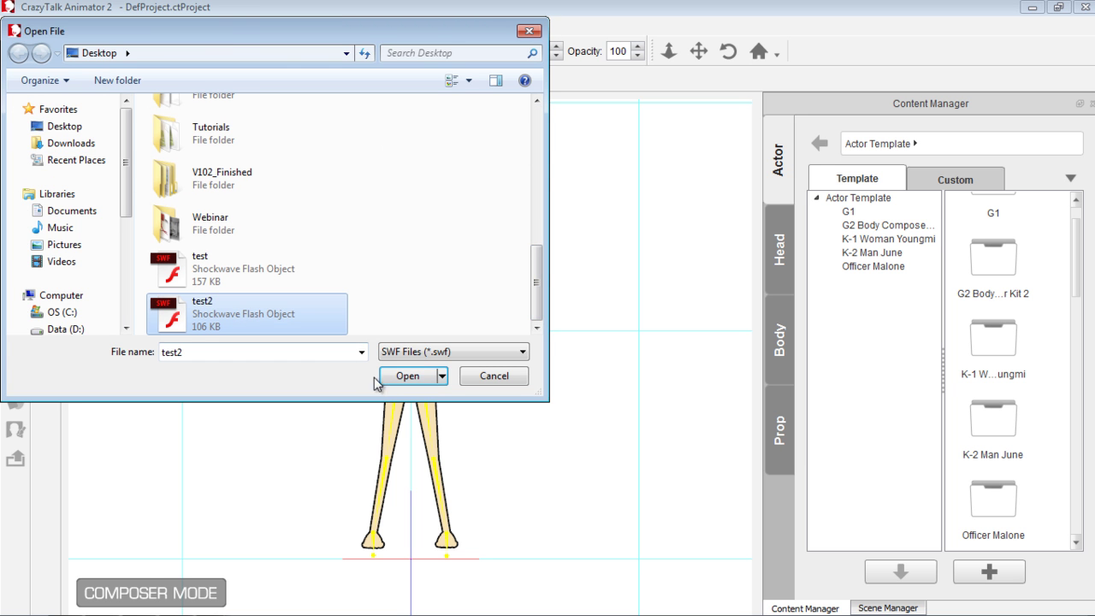
pyautogui.click(408, 376)
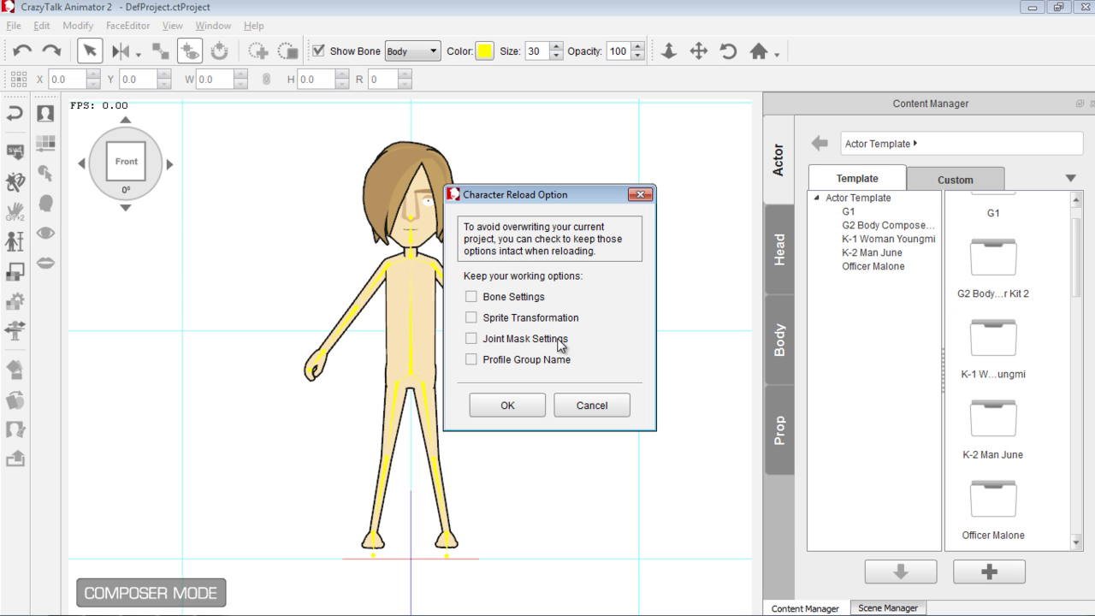
pyautogui.click(518, 407)
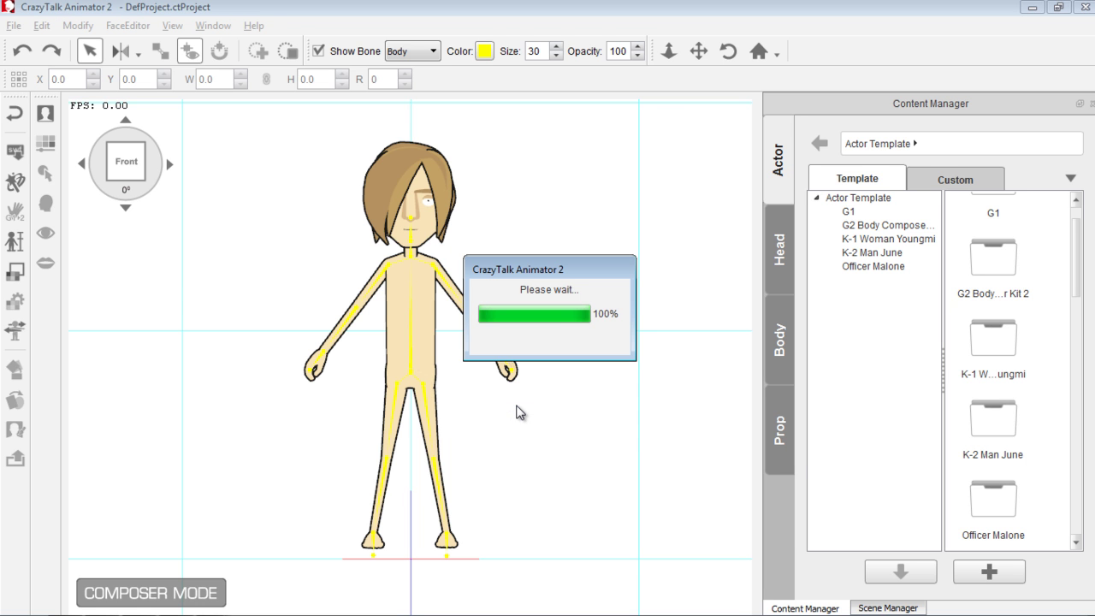
pyautogui.click(550, 344)
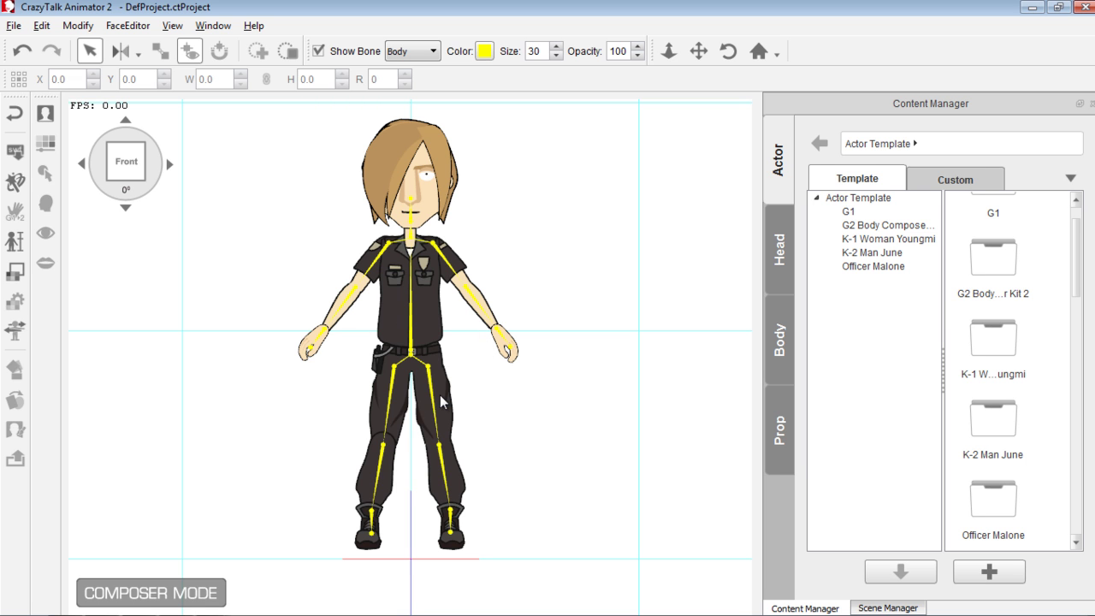
# Recalculate sprite layers and joint masks for all other angles from the frontal settings, and check the 45° and 315° views
pyautogui.click(15, 182)
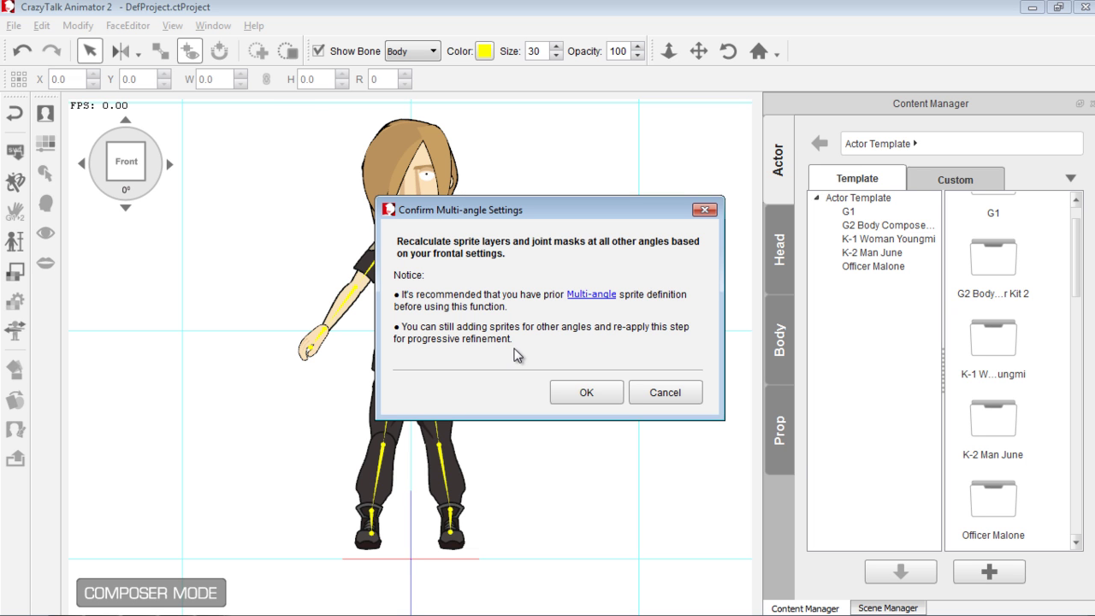
pyautogui.click(586, 394)
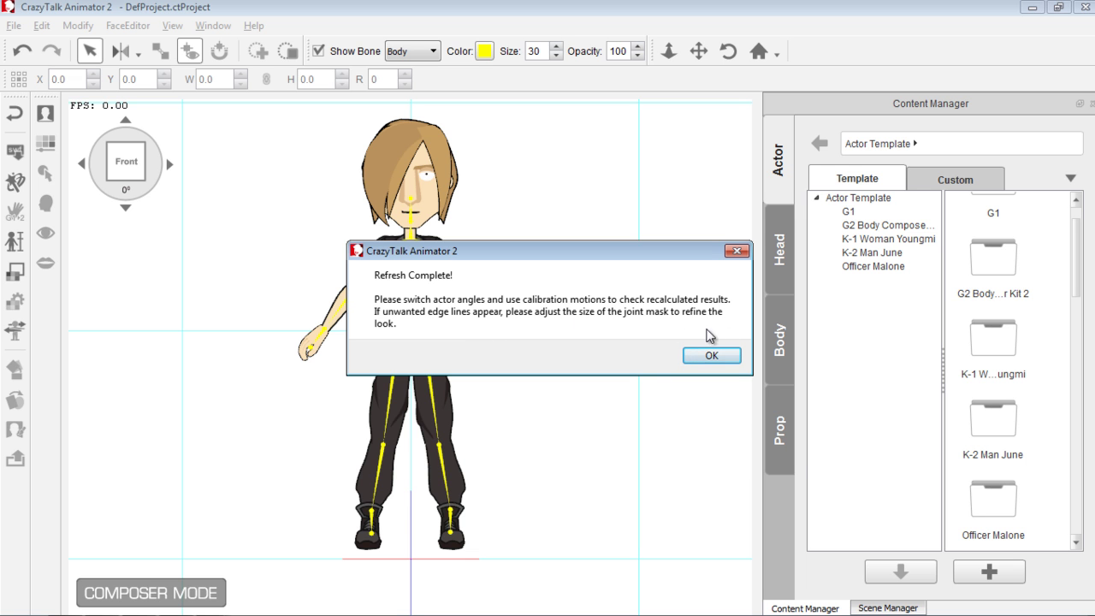
pyautogui.click(715, 358)
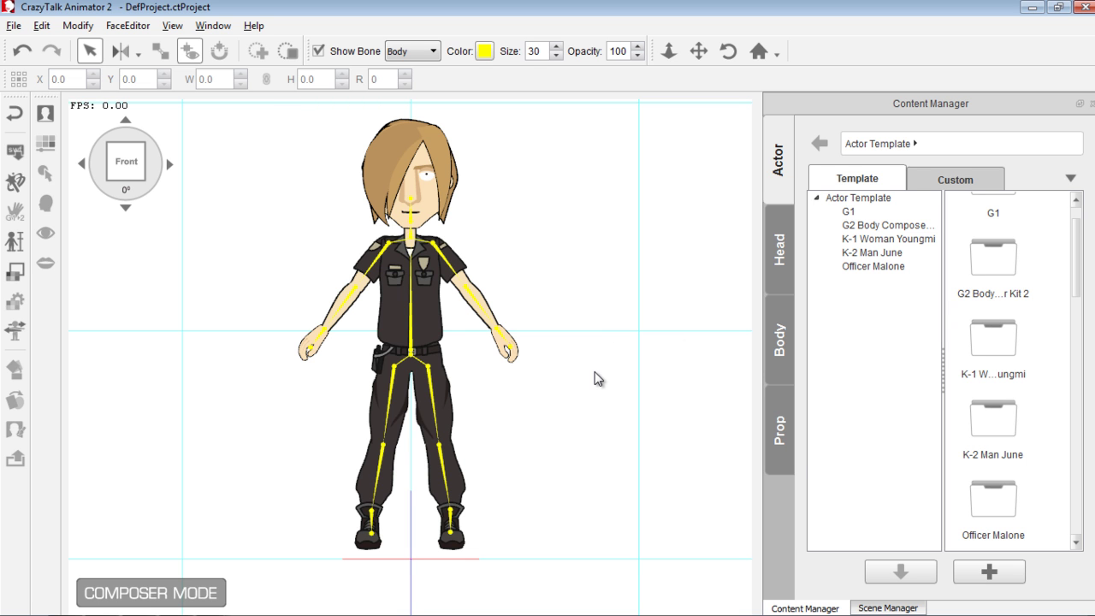
pyautogui.click(167, 170)
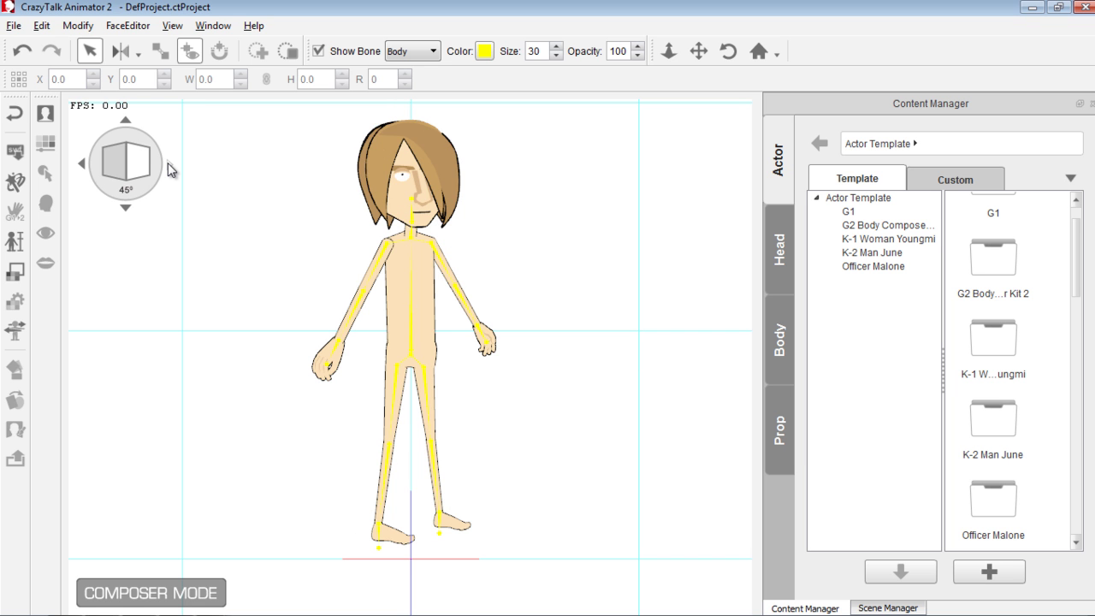
pyautogui.click(83, 168)
pyautogui.click(83, 167)
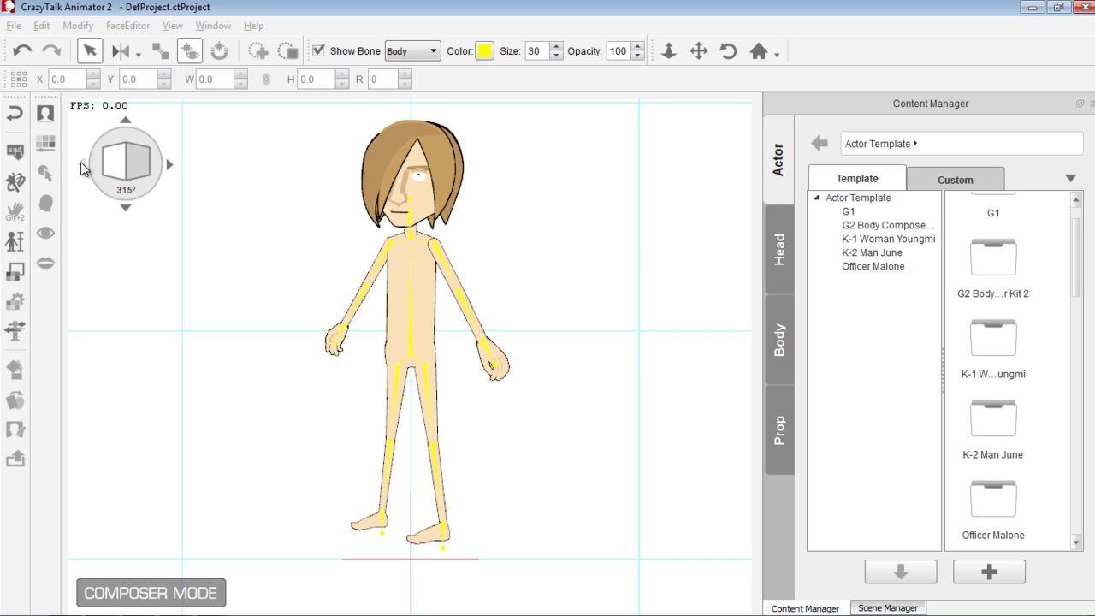
pyautogui.click(170, 168)
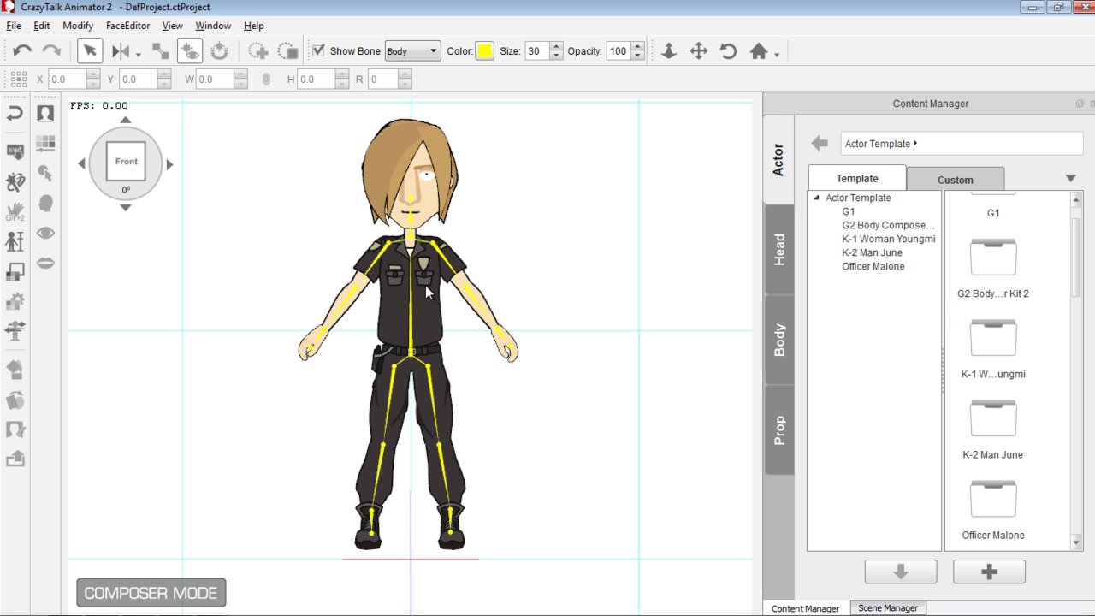
# Return from Composer Mode to Stage Mode and play a short stretch of the character's animation
pyautogui.click(14, 114)
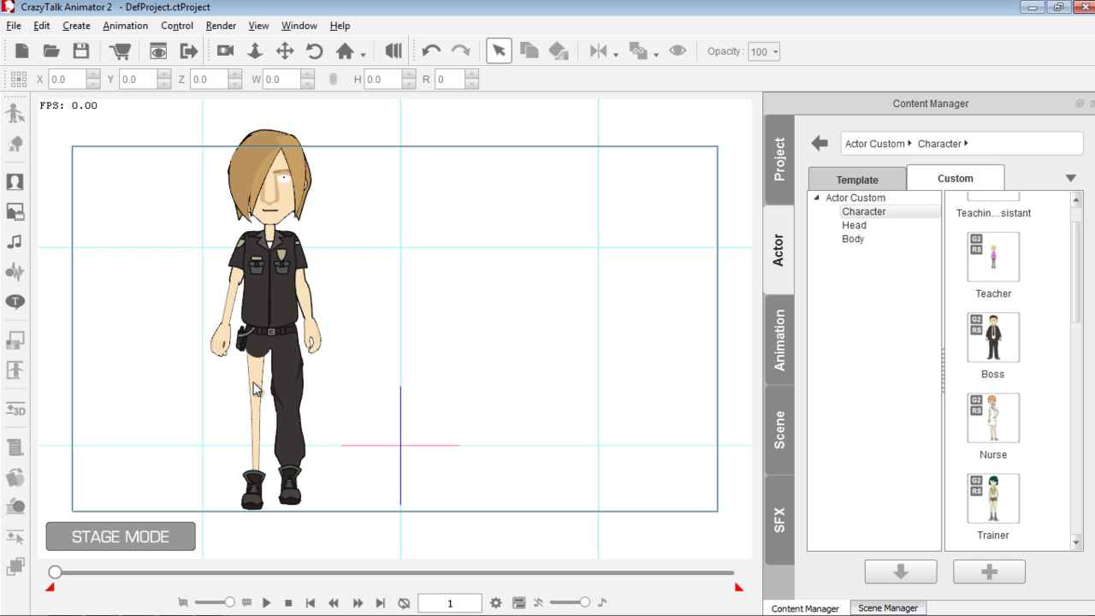
pyautogui.click(267, 602)
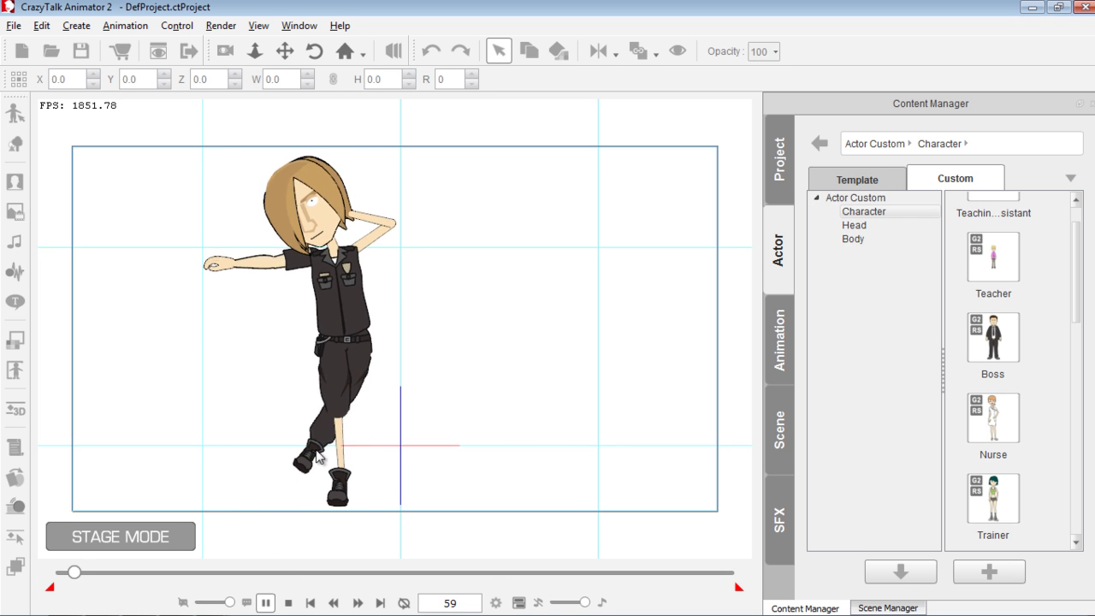
pyautogui.click(289, 602)
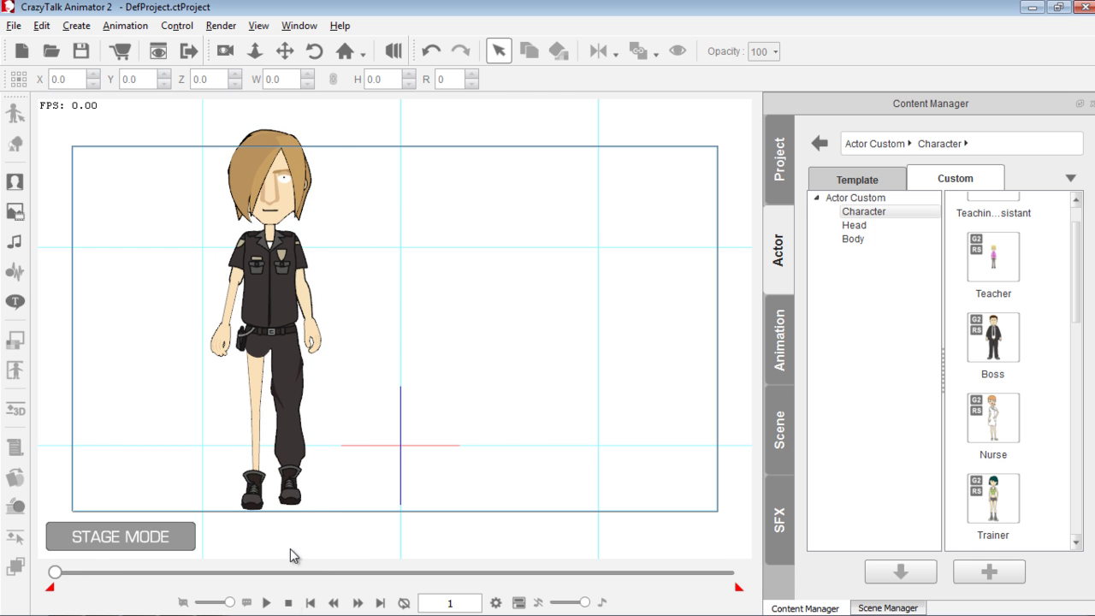
# Remove the police character's animation and reset it to its original pose with the 2D Motion Key Editor
pyautogui.click(263, 291)
pyautogui.rightClick(267, 283)
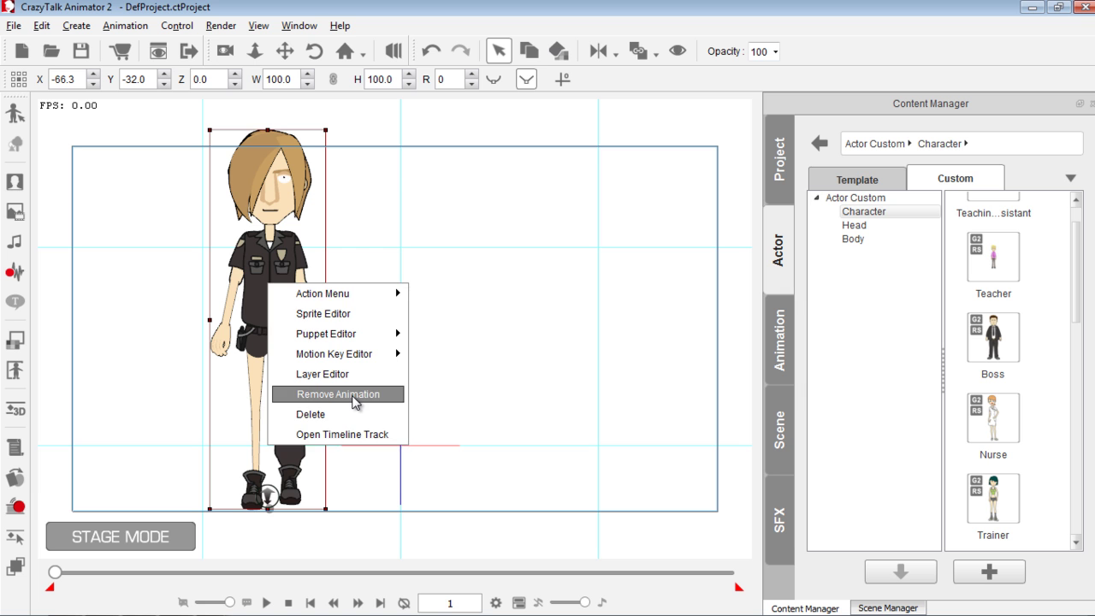
pyautogui.click(354, 395)
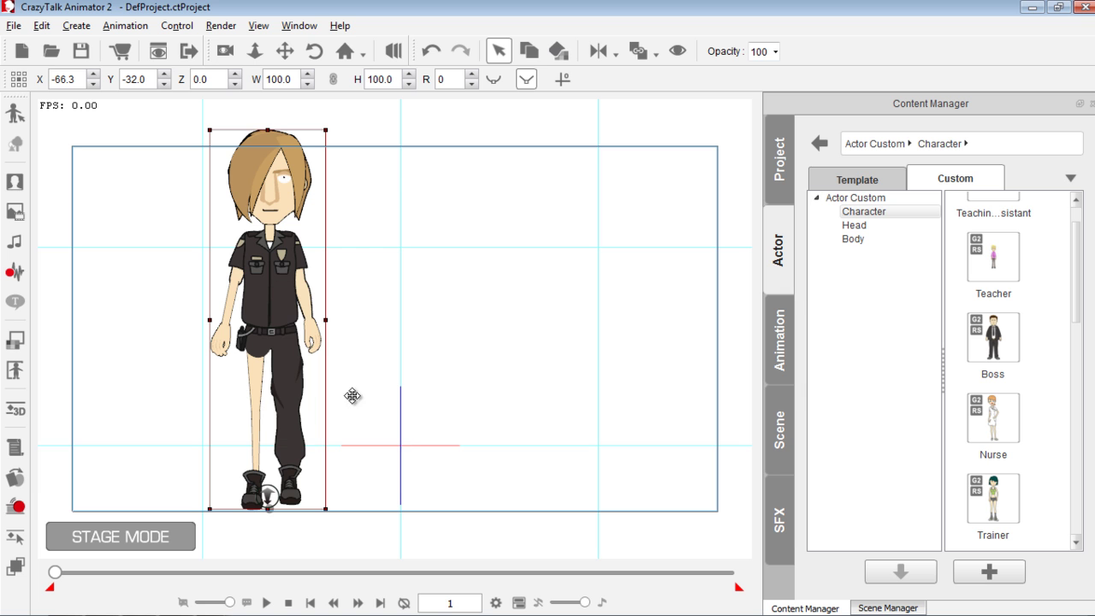
pyautogui.click(13, 537)
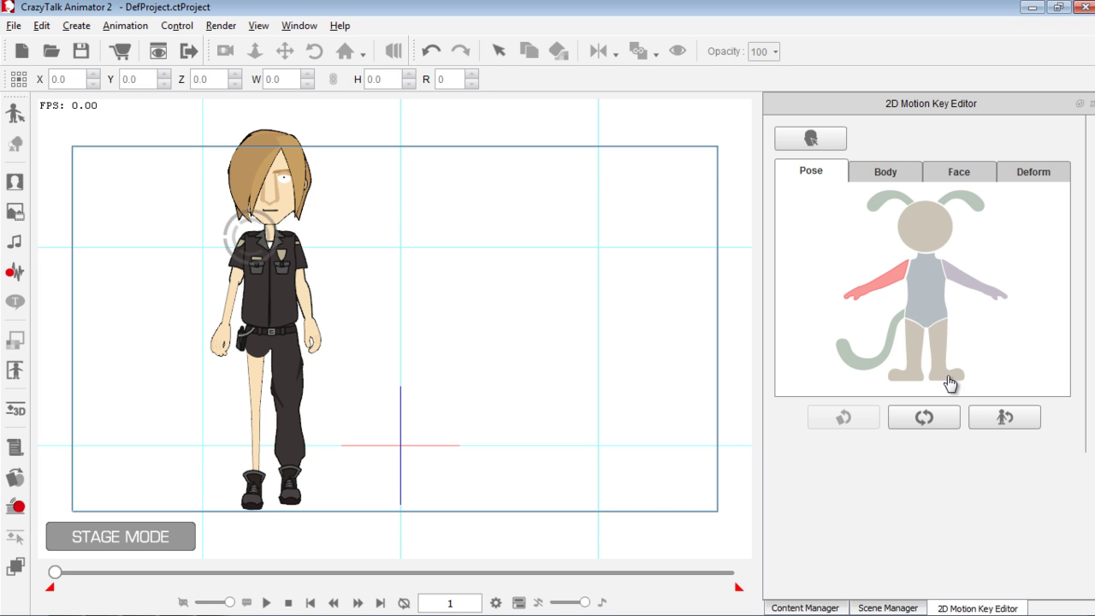
pyautogui.click(1010, 419)
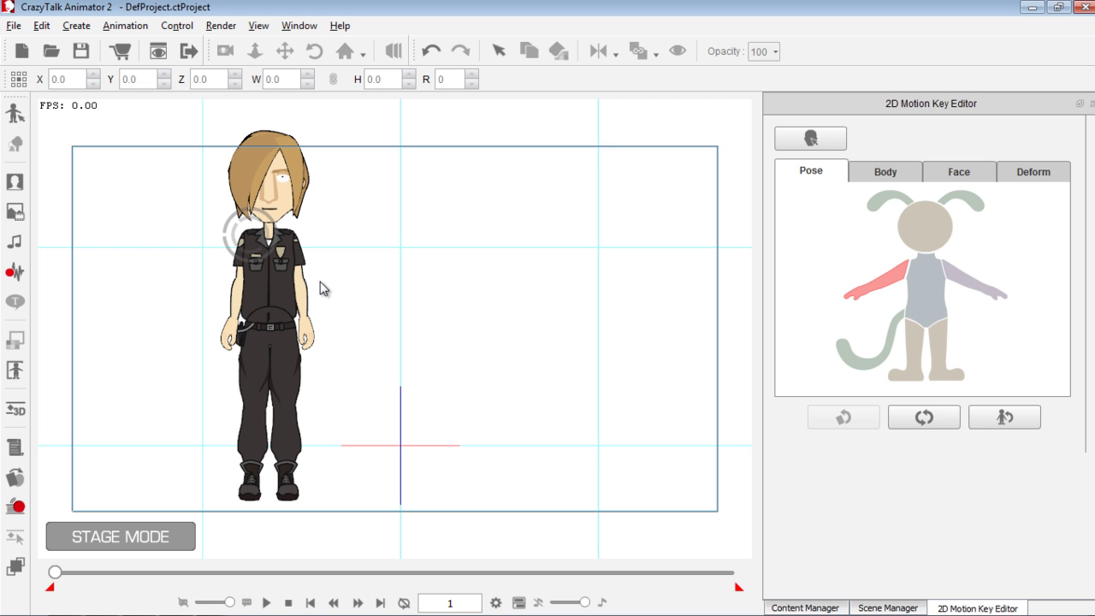
pyautogui.click(274, 274)
pyautogui.click(1091, 105)
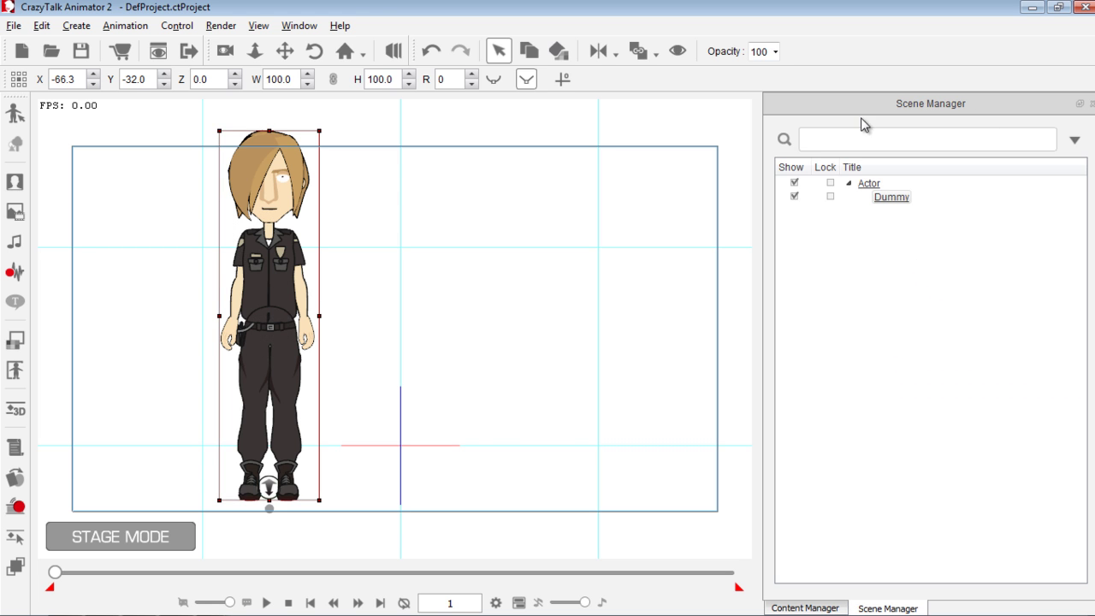
# Enlarge the waist joint mask between upper and lower torso to 232 in width and height in the Runtime Composer
pyautogui.click(16, 371)
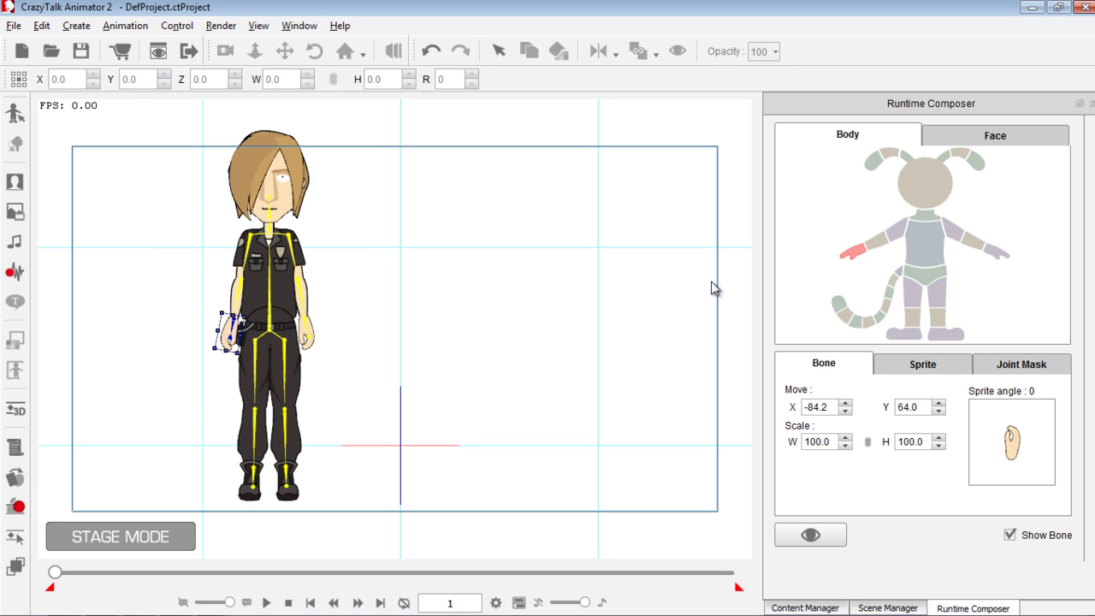
pyautogui.click(1033, 366)
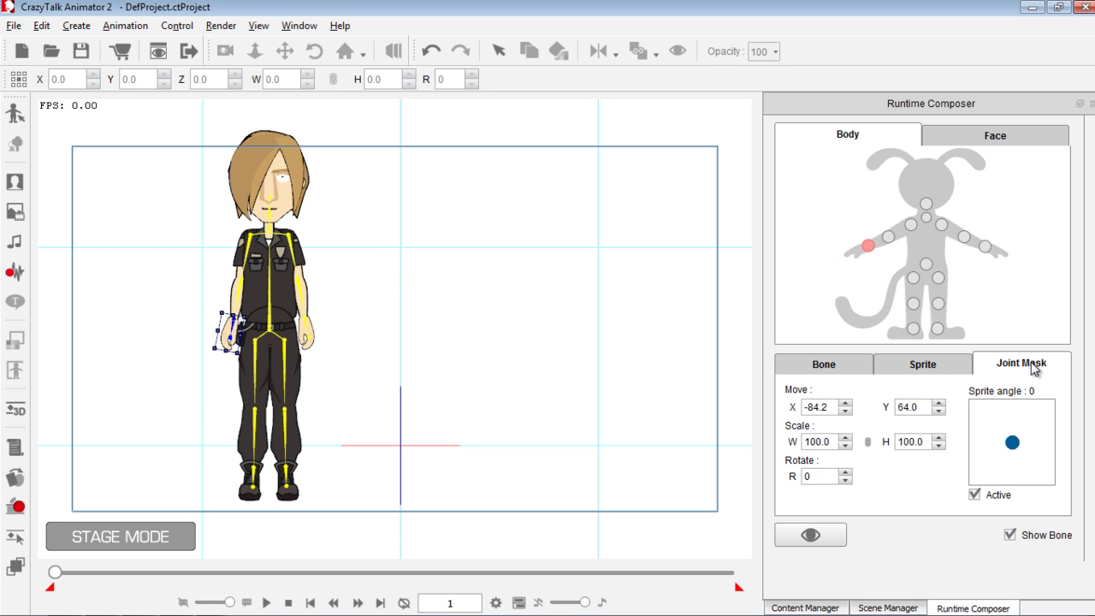
pyautogui.click(928, 267)
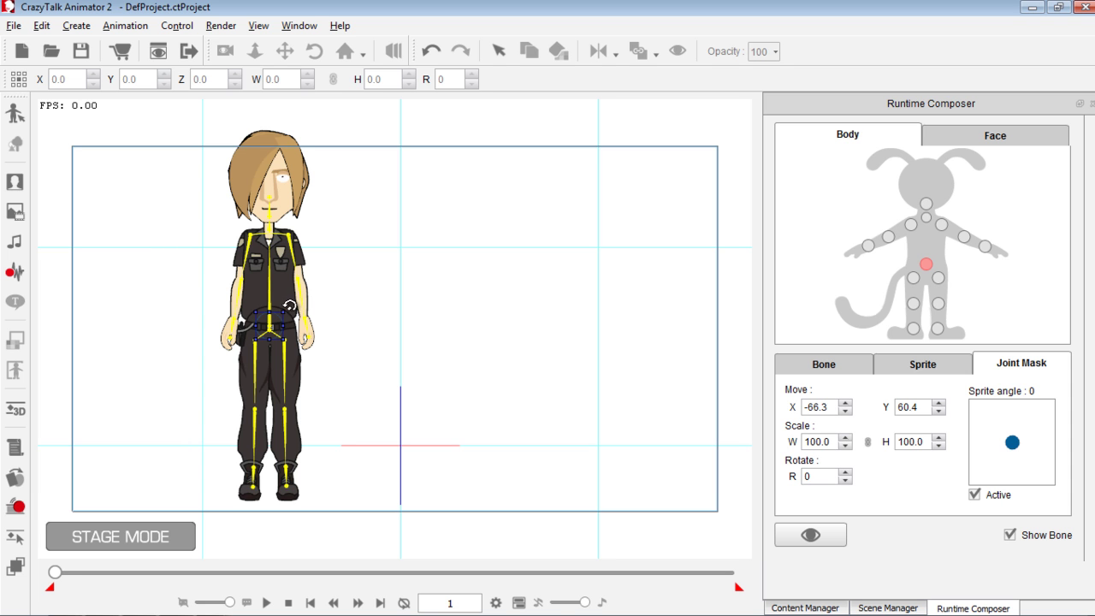
pyautogui.moveTo(287, 308); pyautogui.dragTo(318, 292)
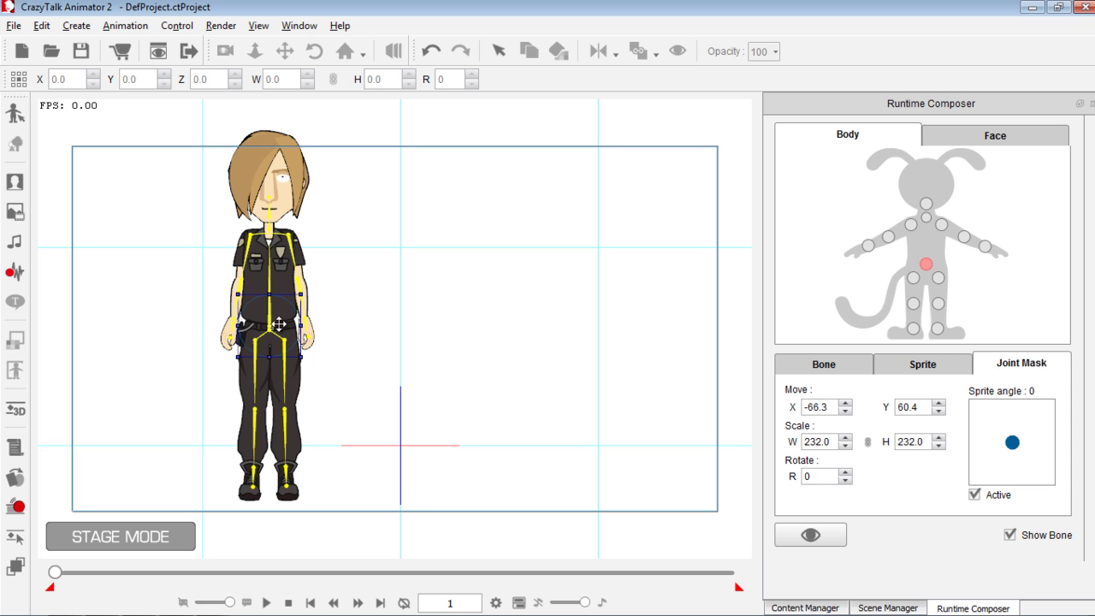
# Move the waist joint mask to X -66.7, Y 61.6 and return from the Runtime Composer to the stage
pyautogui.moveTo(281, 323); pyautogui.dragTo(278, 320)
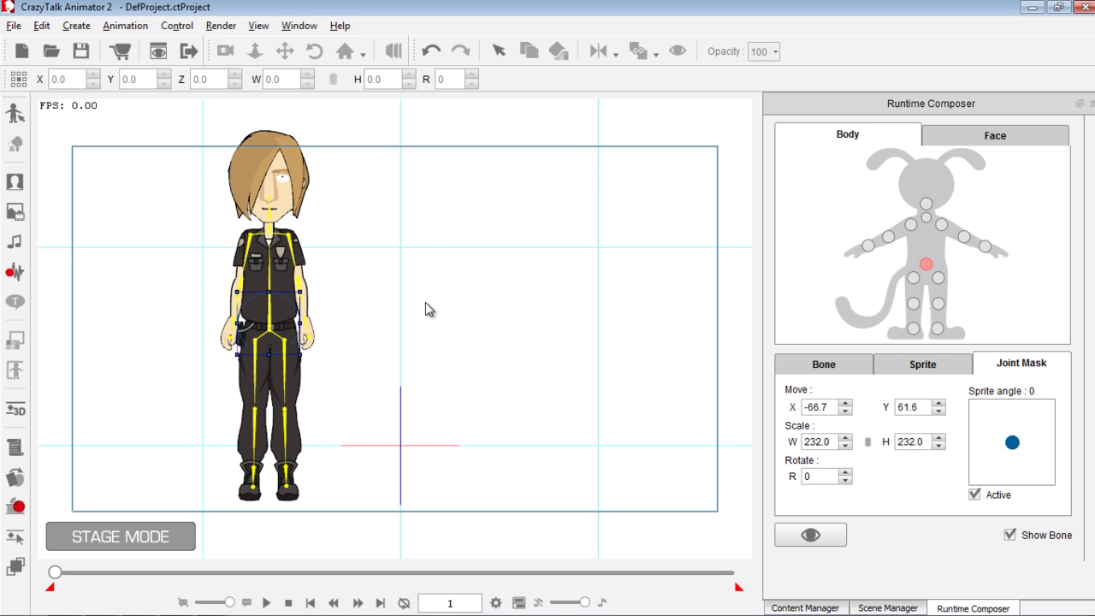
pyautogui.click(1092, 104)
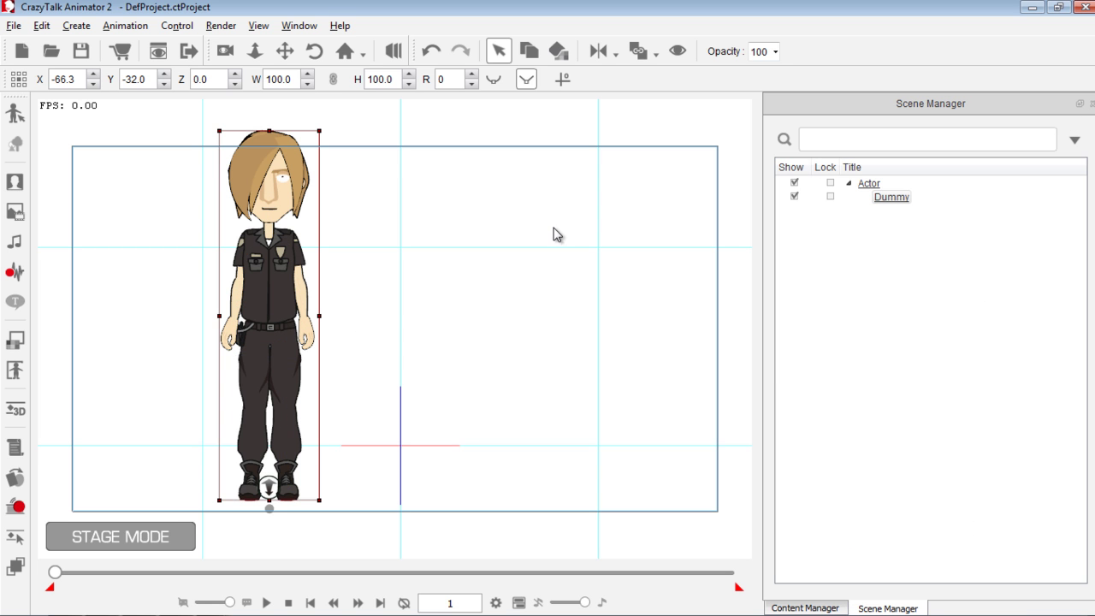
# Pose the character with the 3D Motion Key Editor, pulling the right hand outward and lifting the right foot out to the side
pyautogui.click(17, 410)
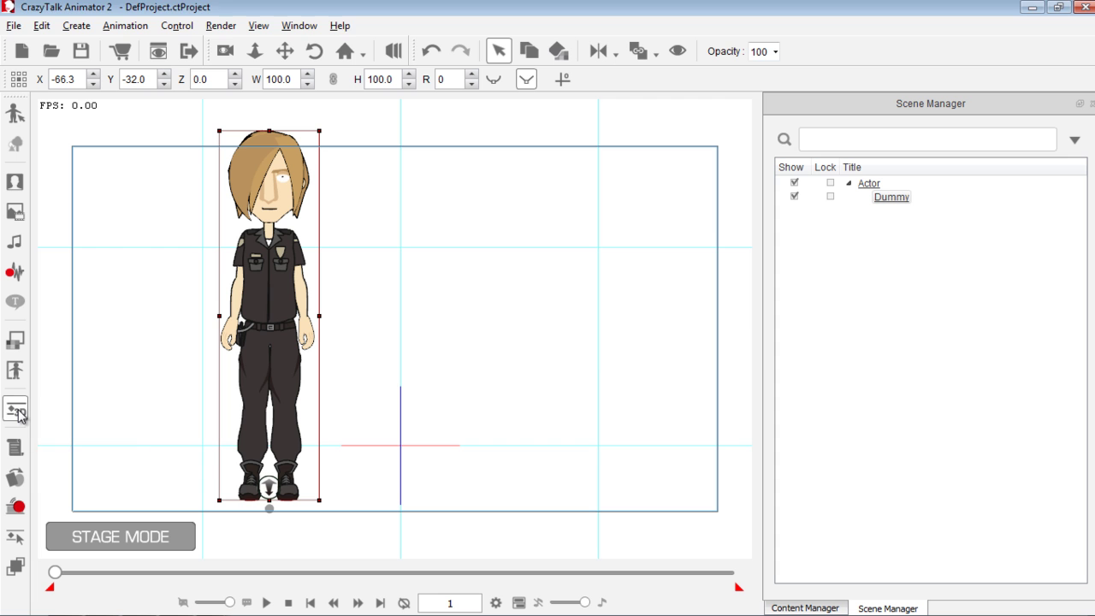
pyautogui.click(712, 349)
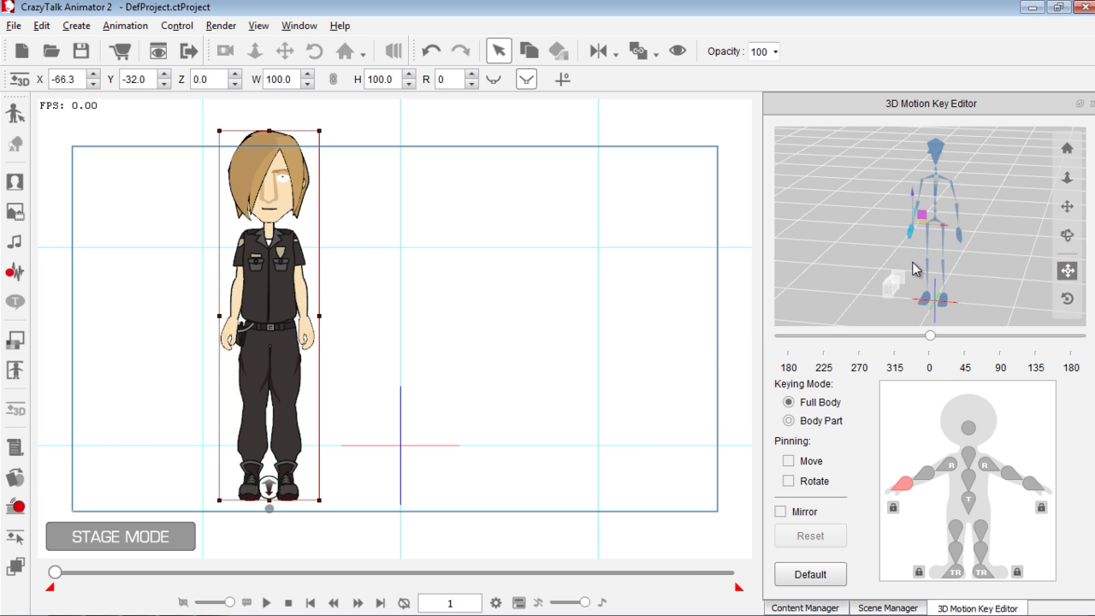
pyautogui.moveTo(930, 225); pyautogui.dragTo(924, 266)
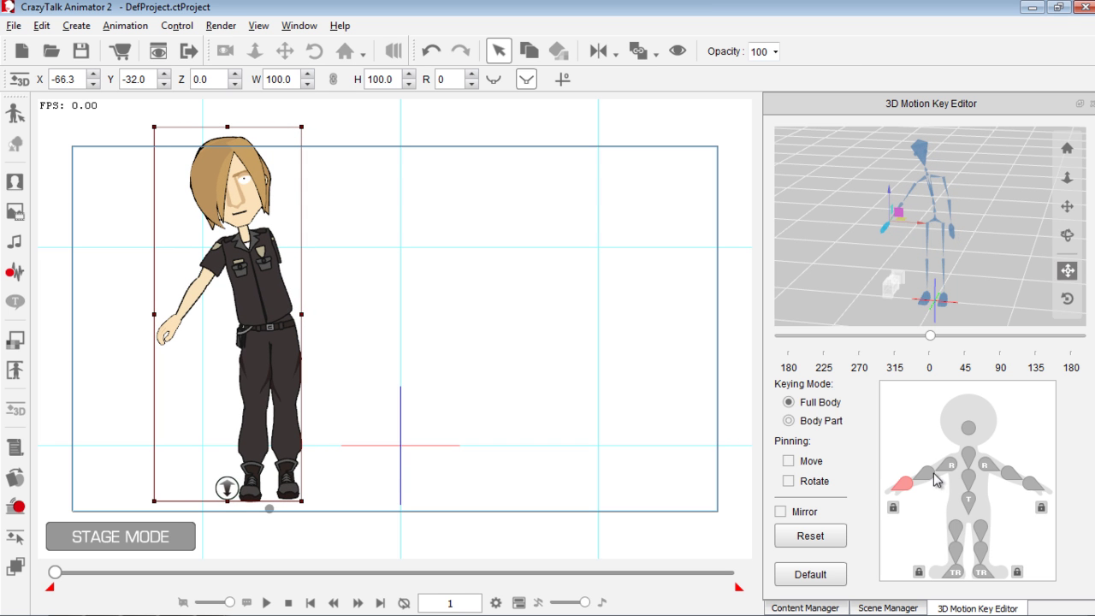
pyautogui.click(950, 573)
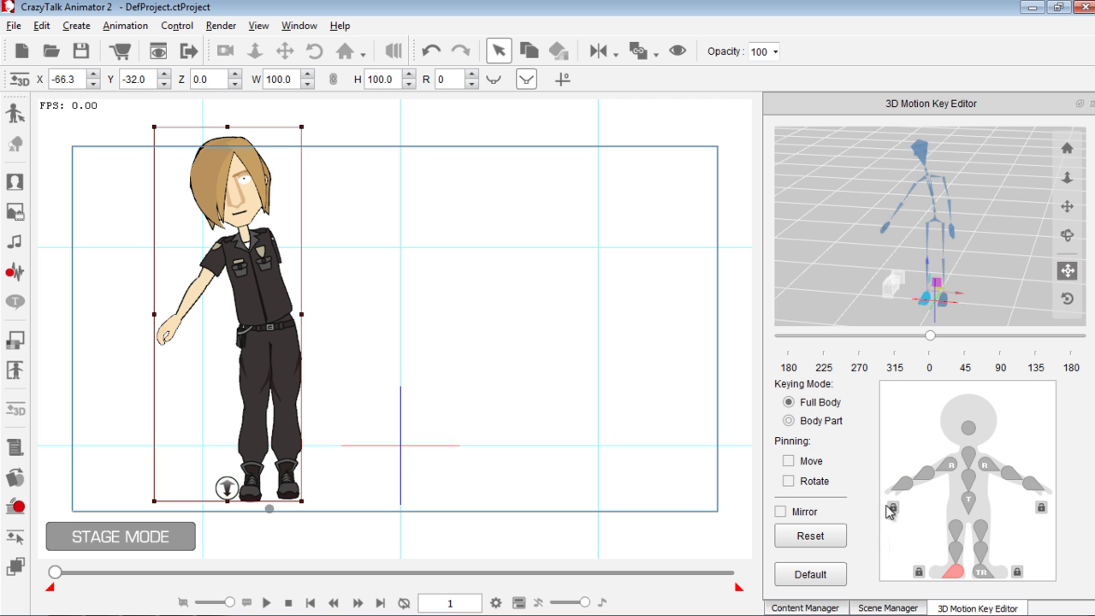
pyautogui.moveTo(956, 299); pyautogui.dragTo(916, 279)
# Try rotating the lifted right foot upward in the 3D Motion Key Editor and undo that rotation
pyautogui.press('e')
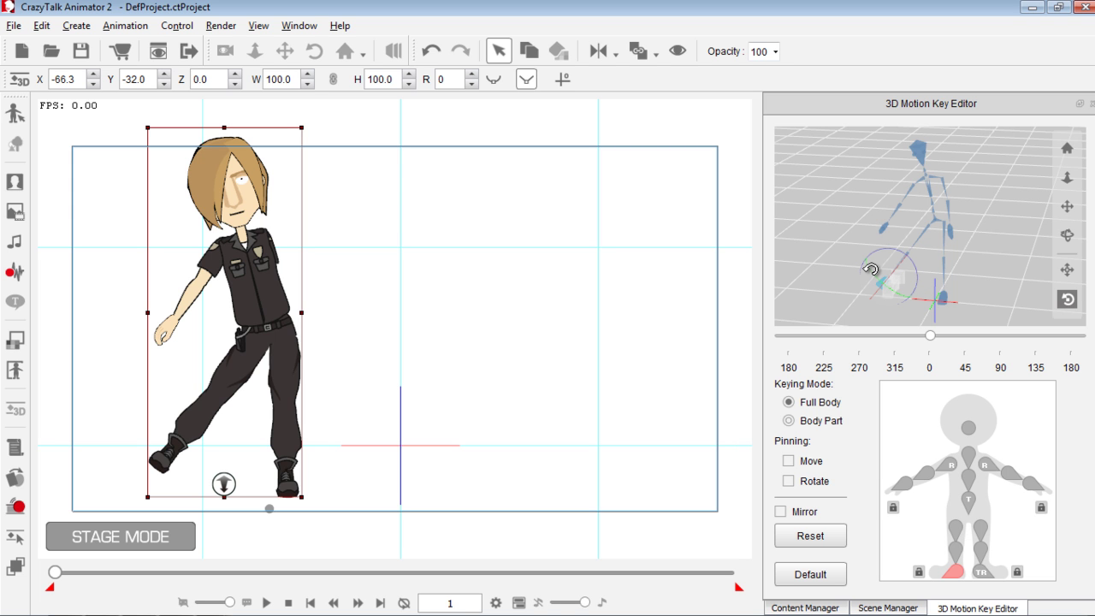
pyautogui.moveTo(870, 270); pyautogui.dragTo(848, 235)
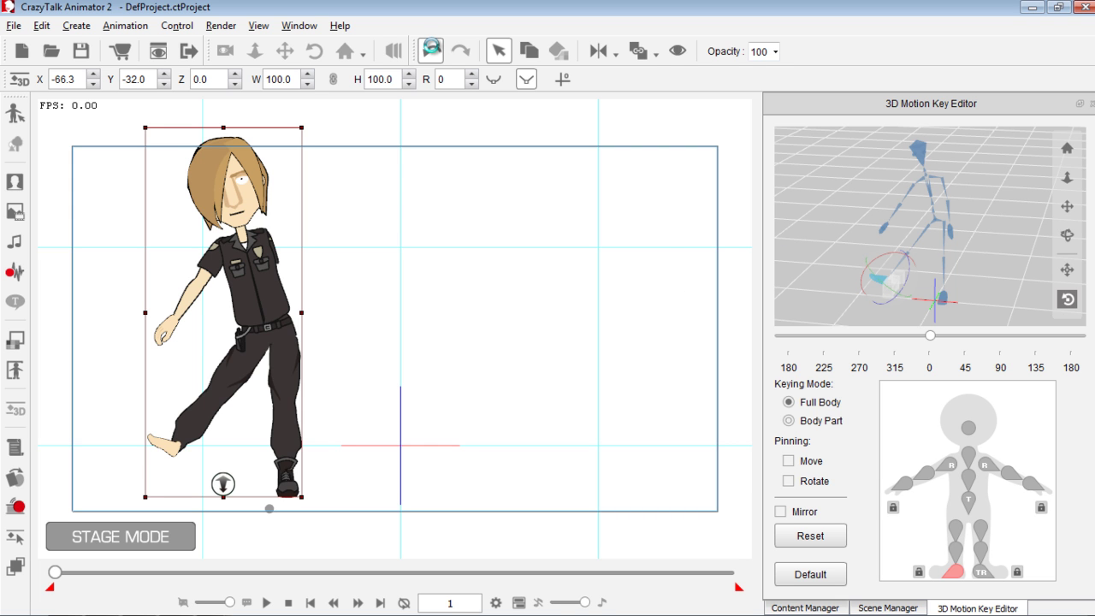
pyautogui.click(432, 50)
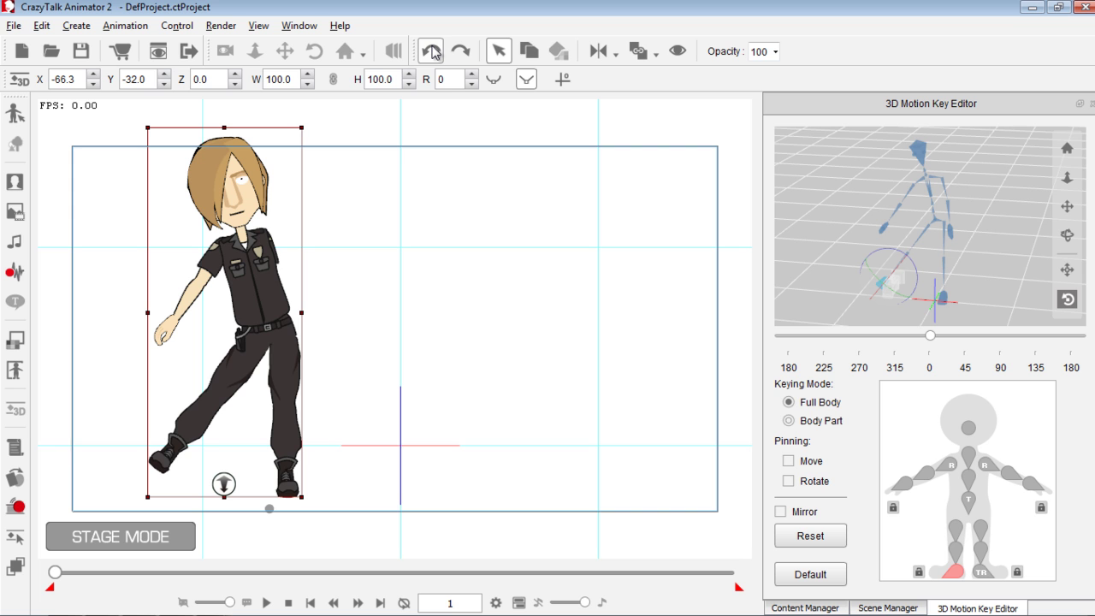